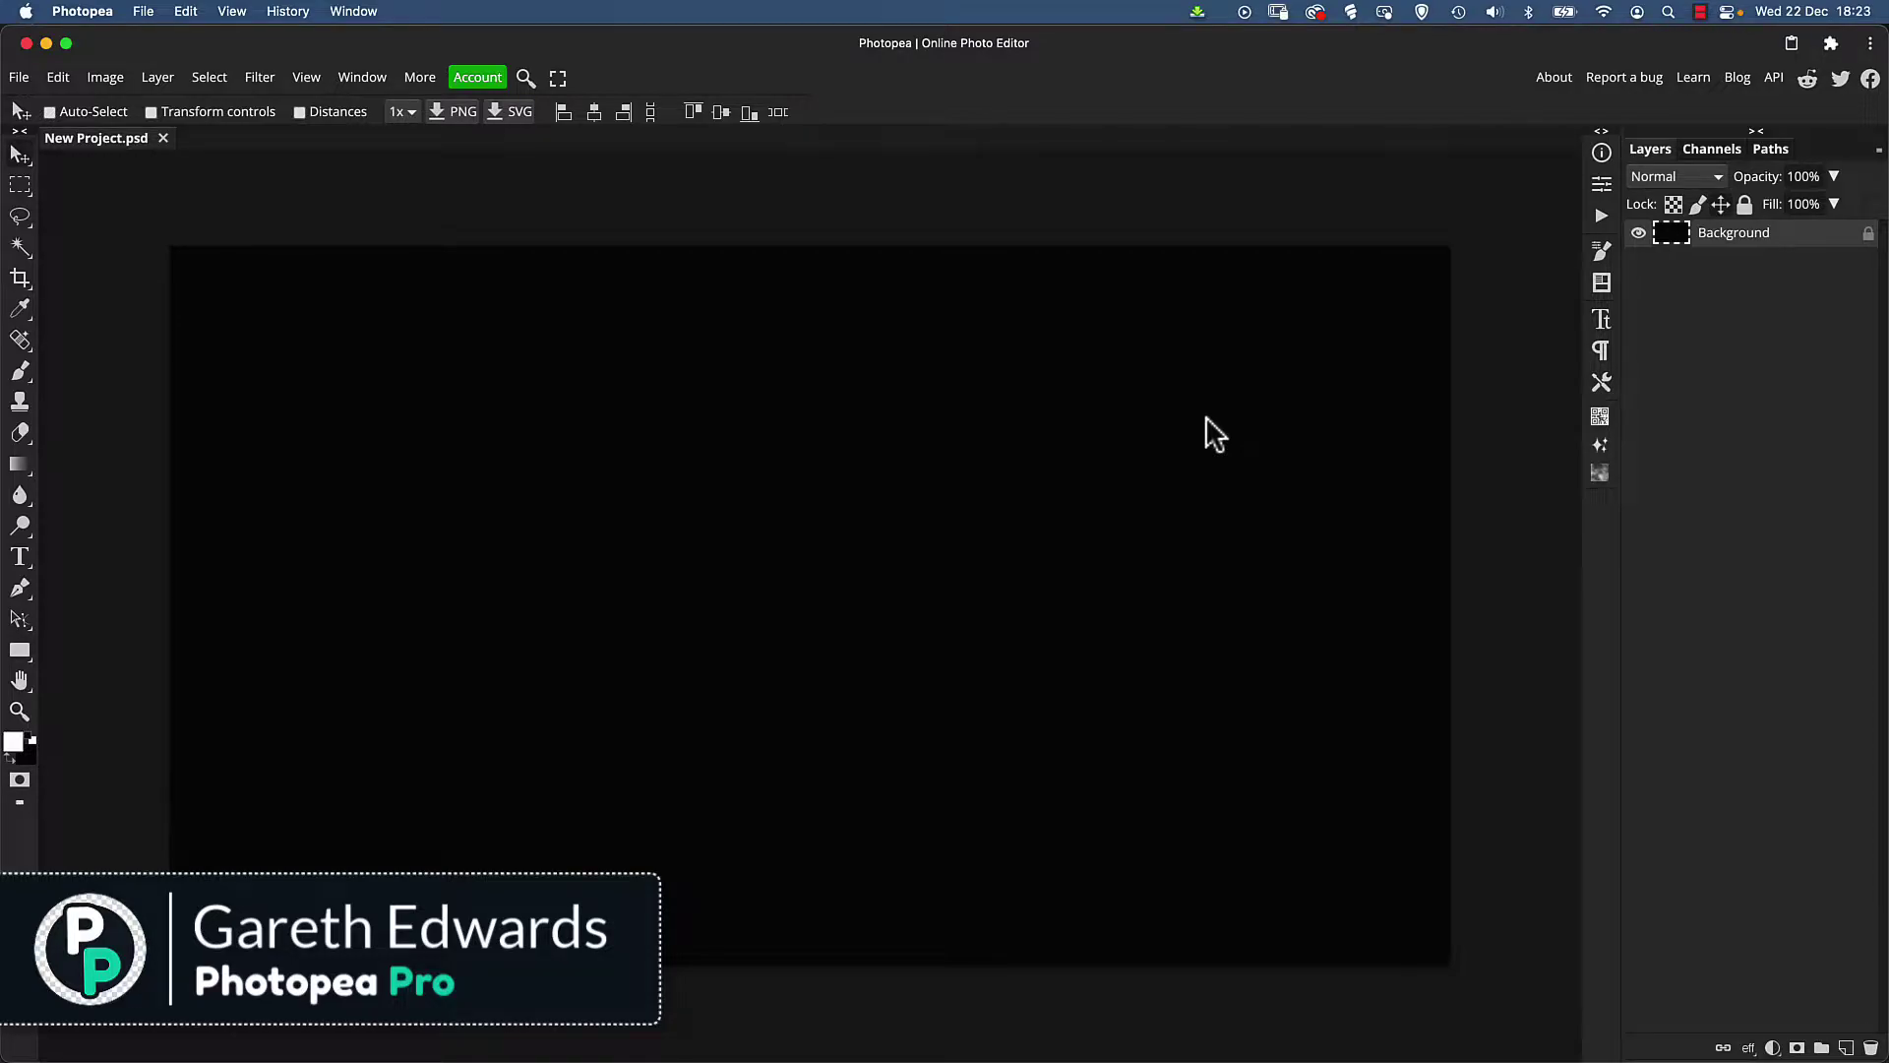
# Set the text font to Spongy PERSONAL in the Thin style, searching all fonts for "spongy"
pyautogui.click(1603, 315)
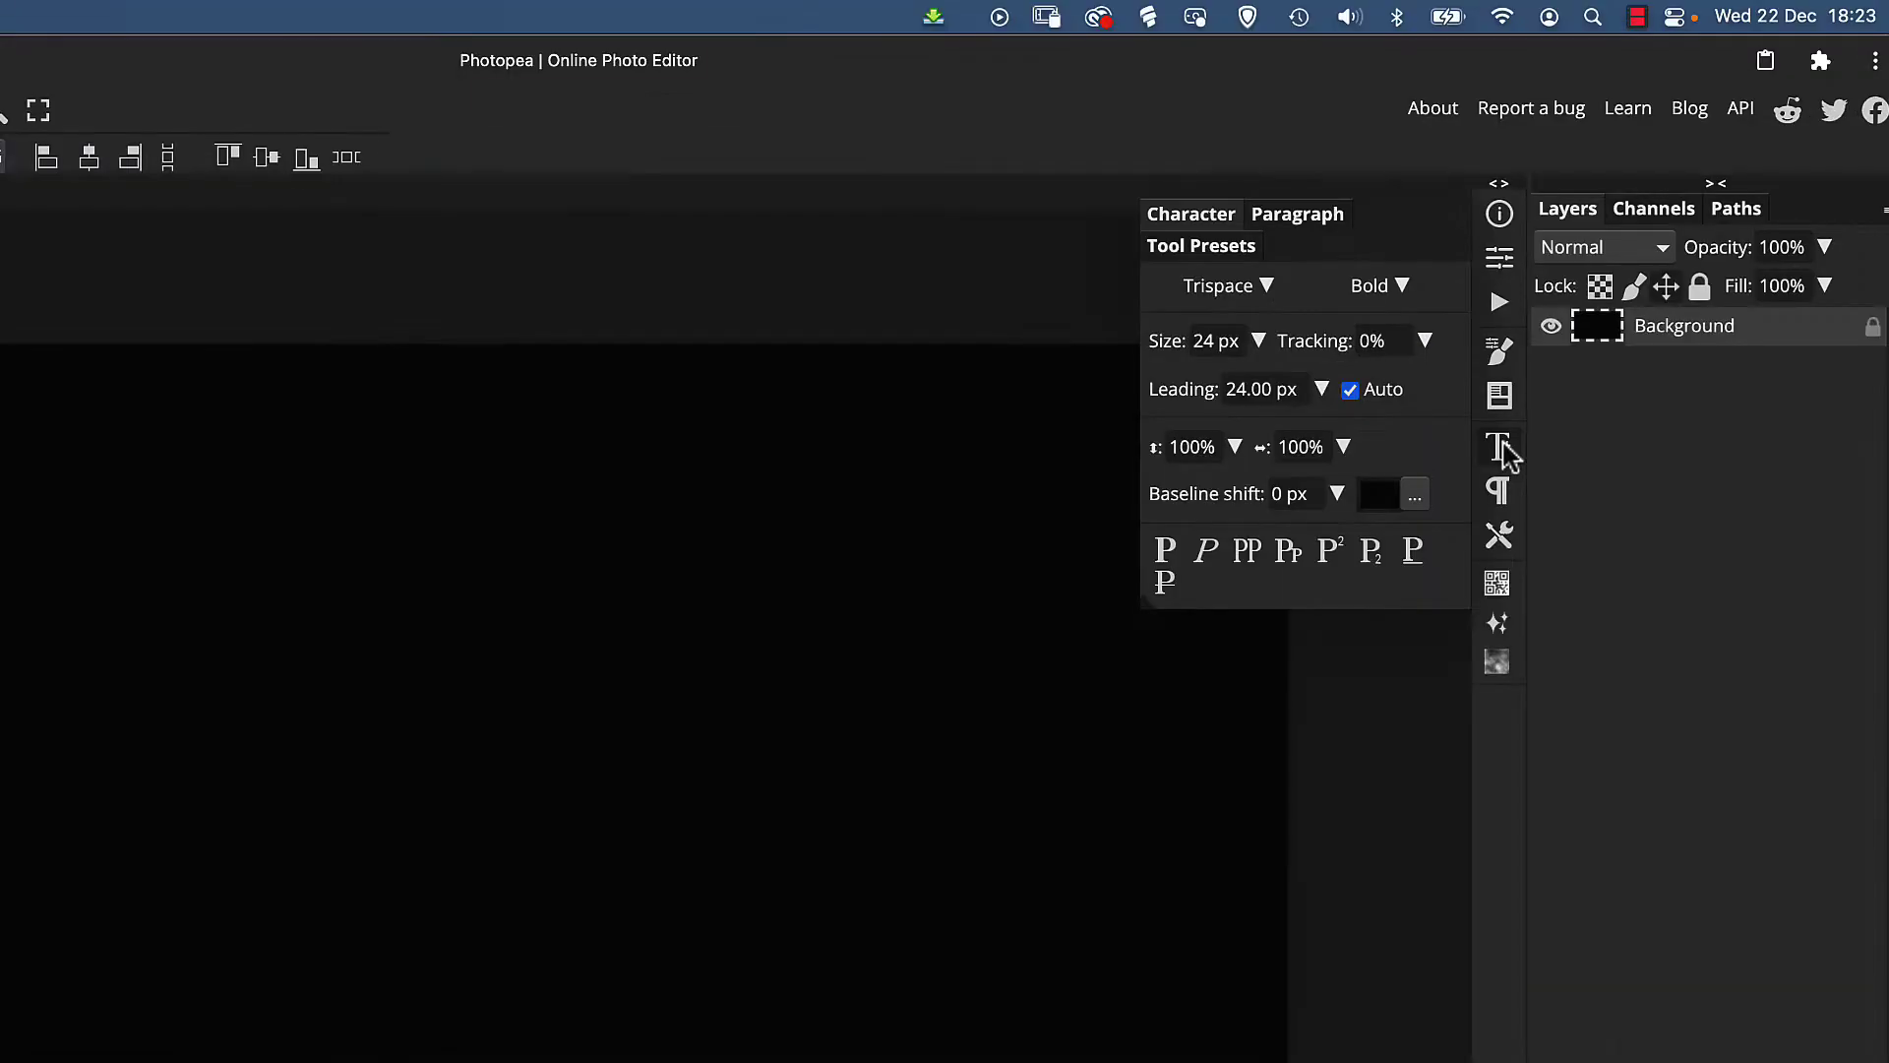
pyautogui.click(1238, 291)
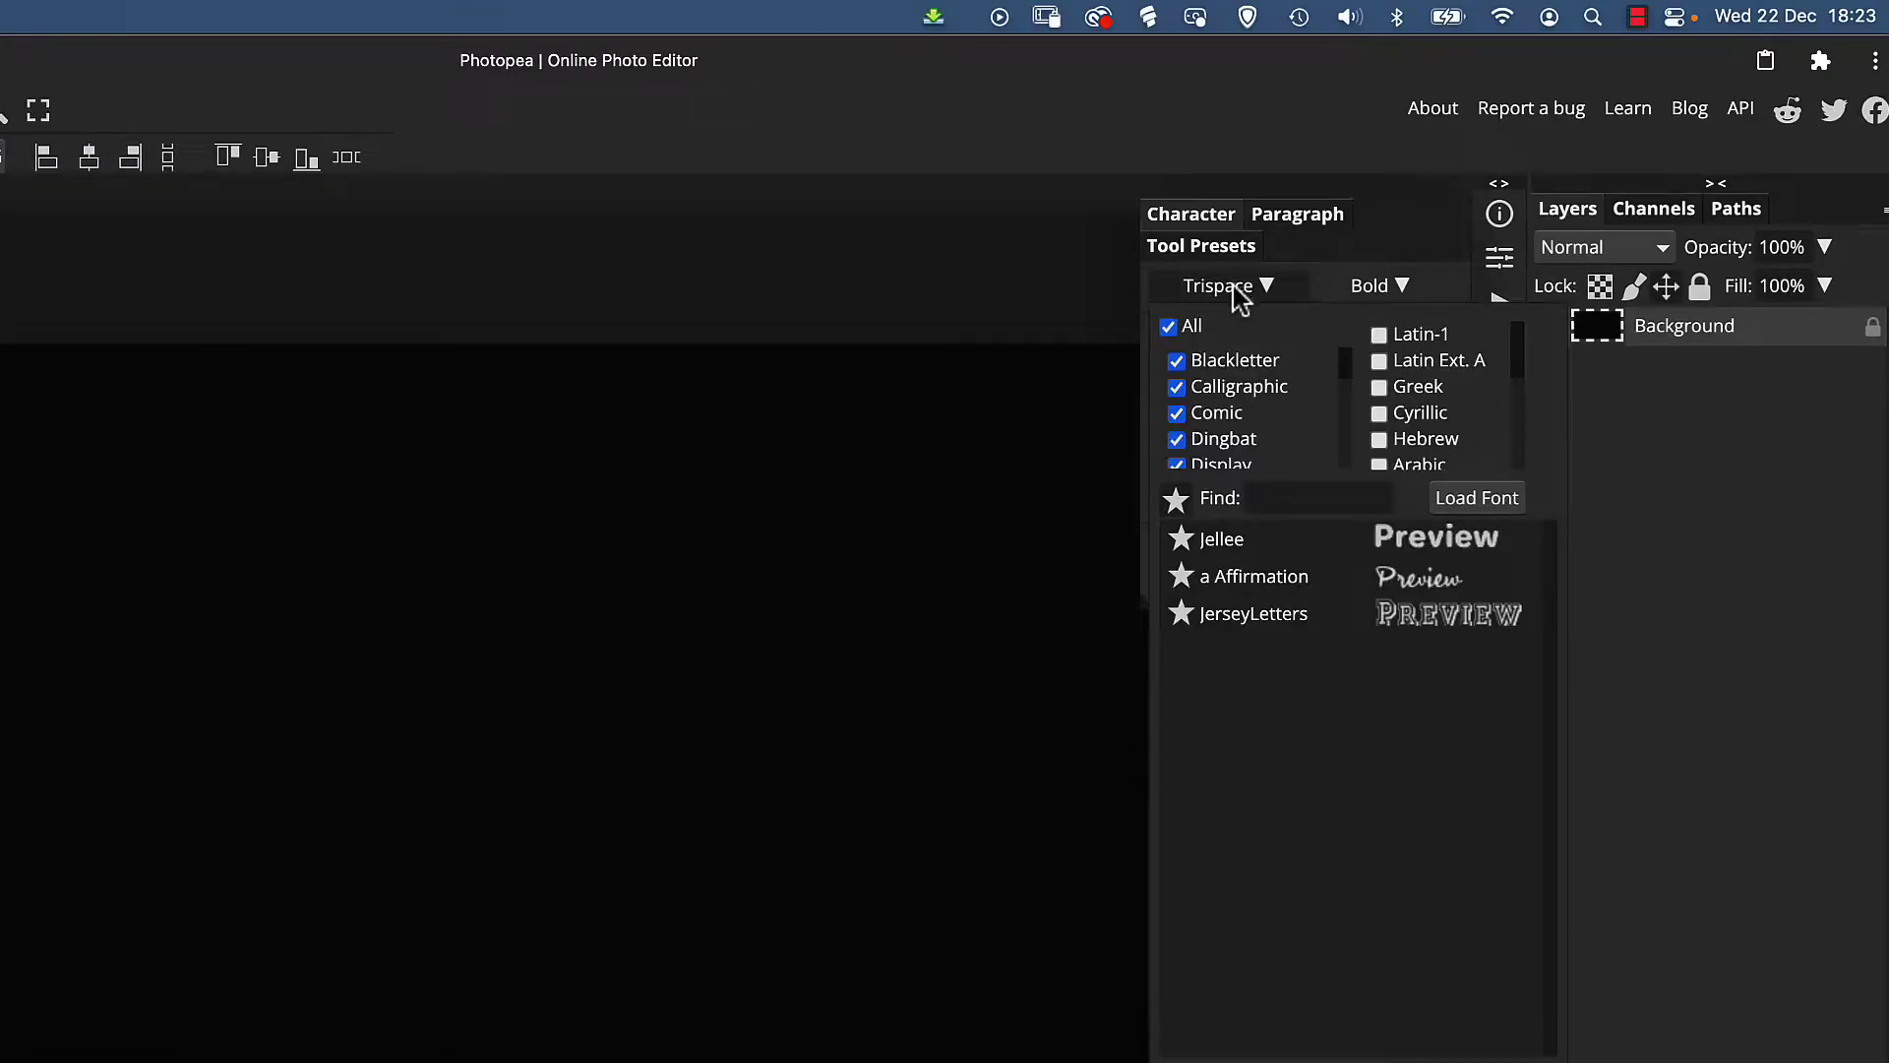
pyautogui.click(1178, 501)
pyautogui.click(1292, 497)
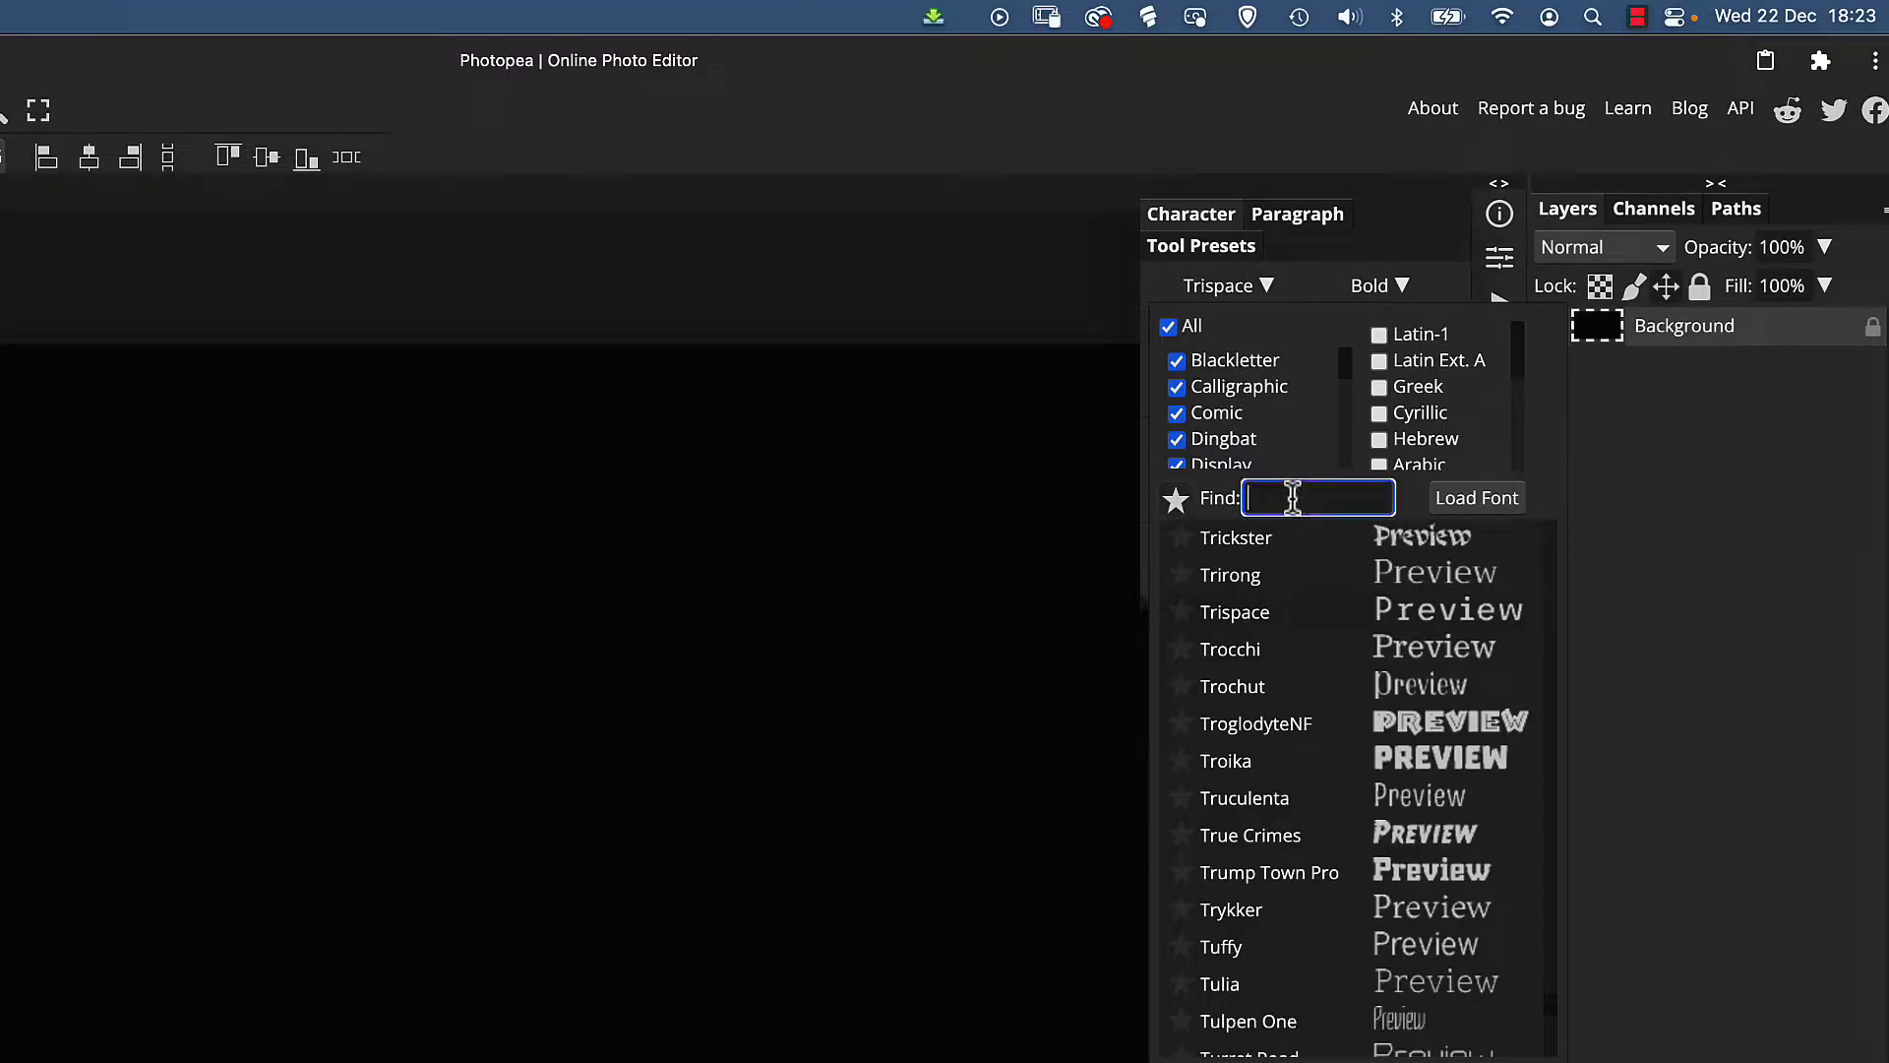
pyautogui.write('spongy')
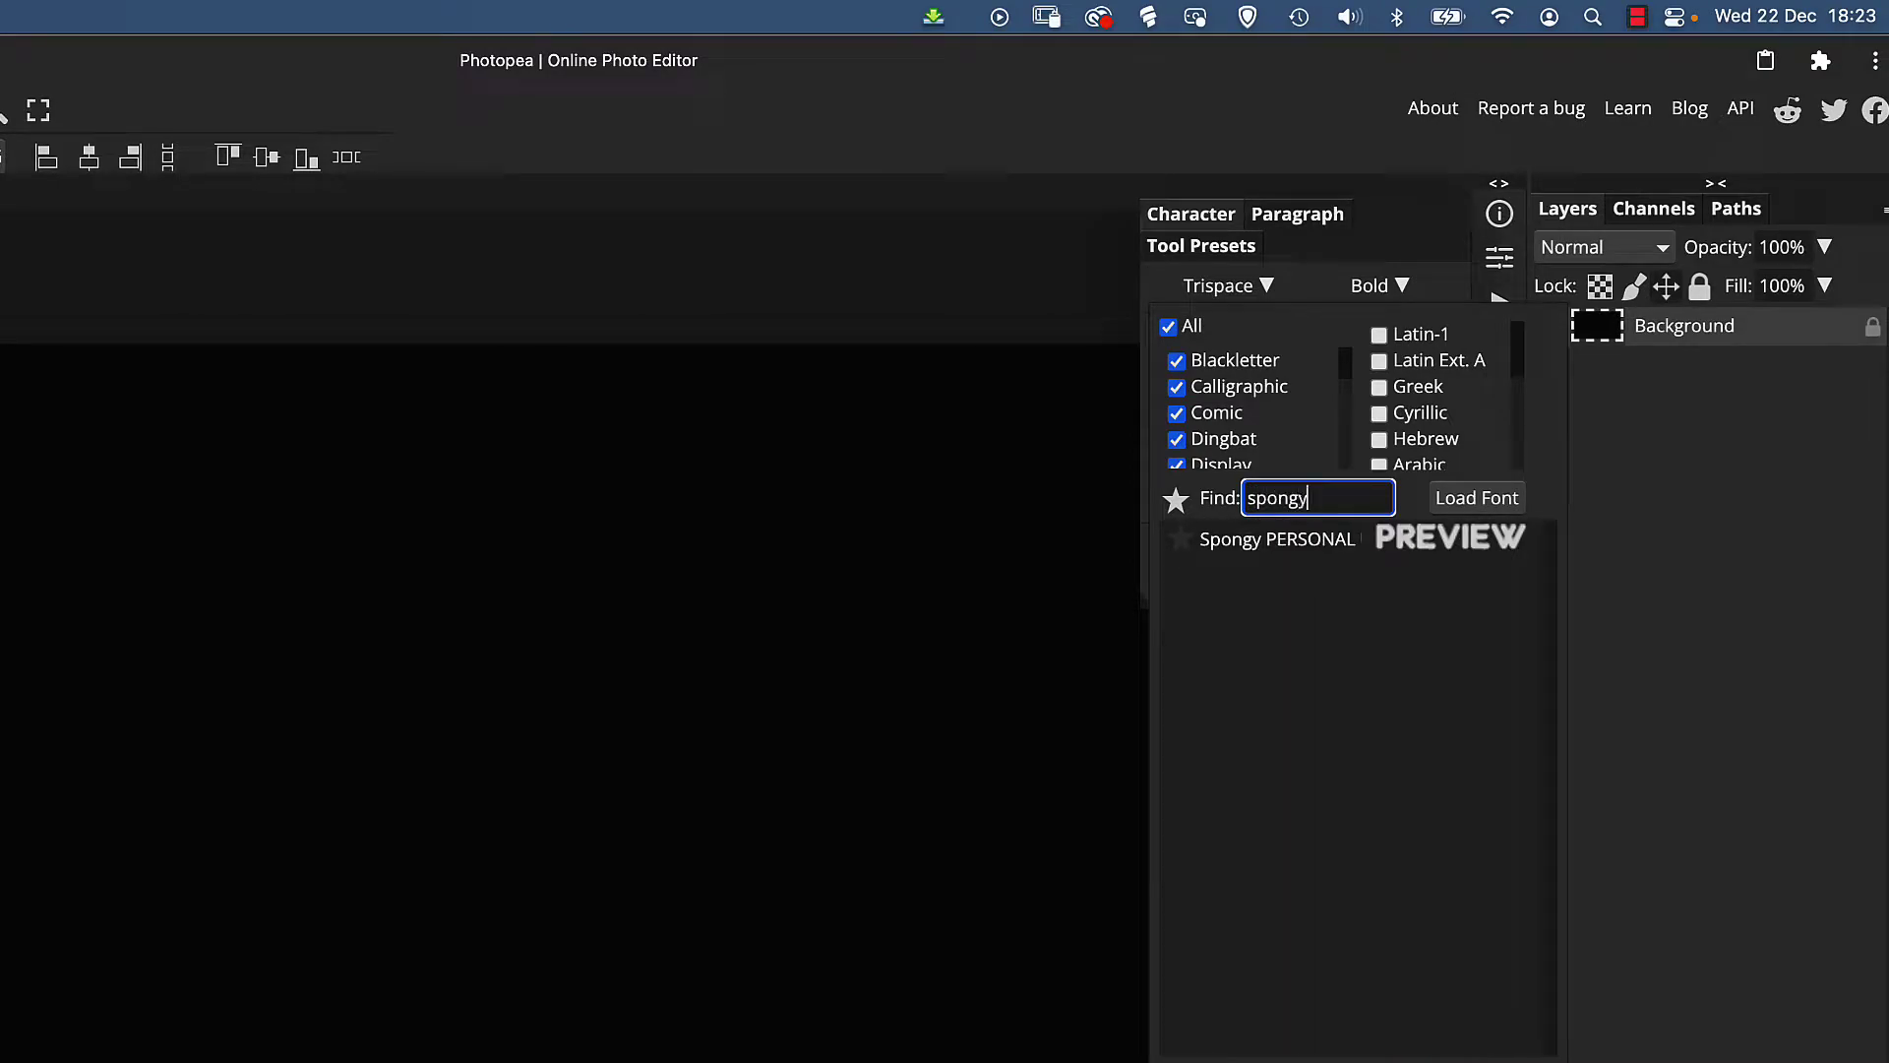
pyautogui.click(1290, 552)
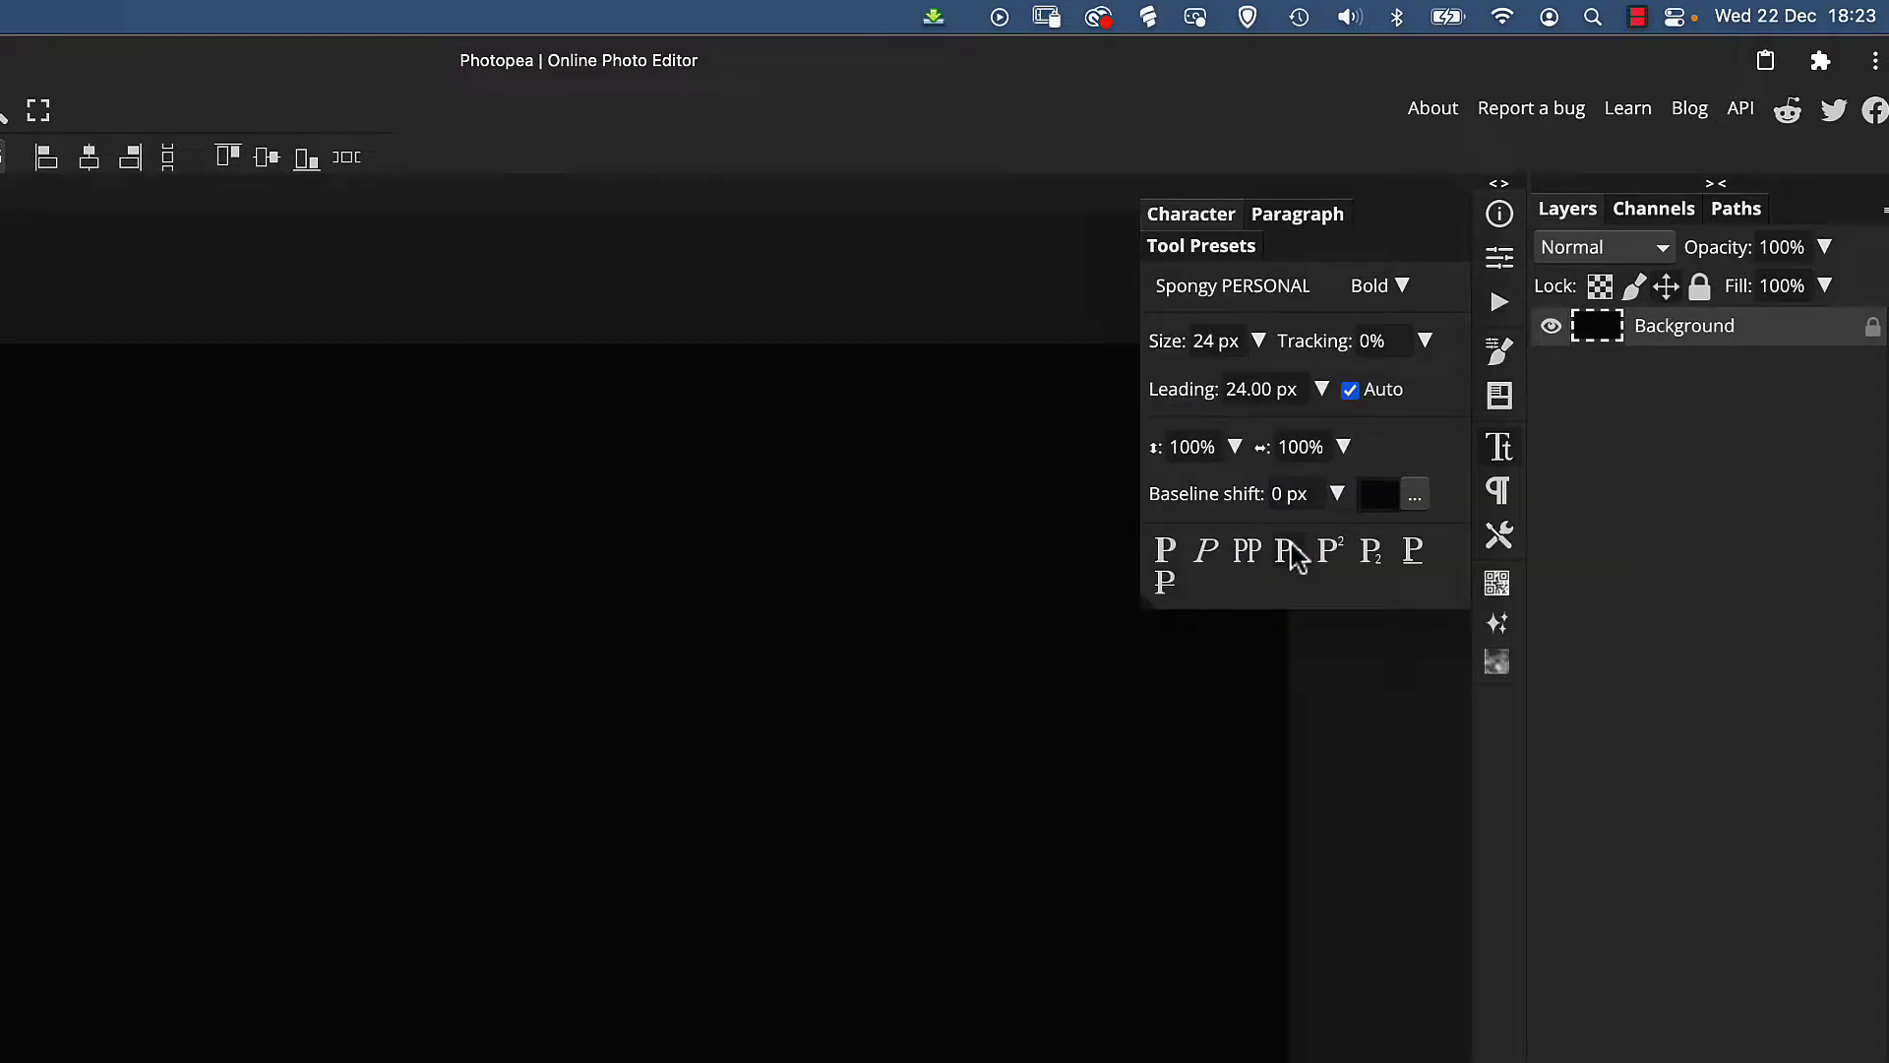
pyautogui.click(1371, 288)
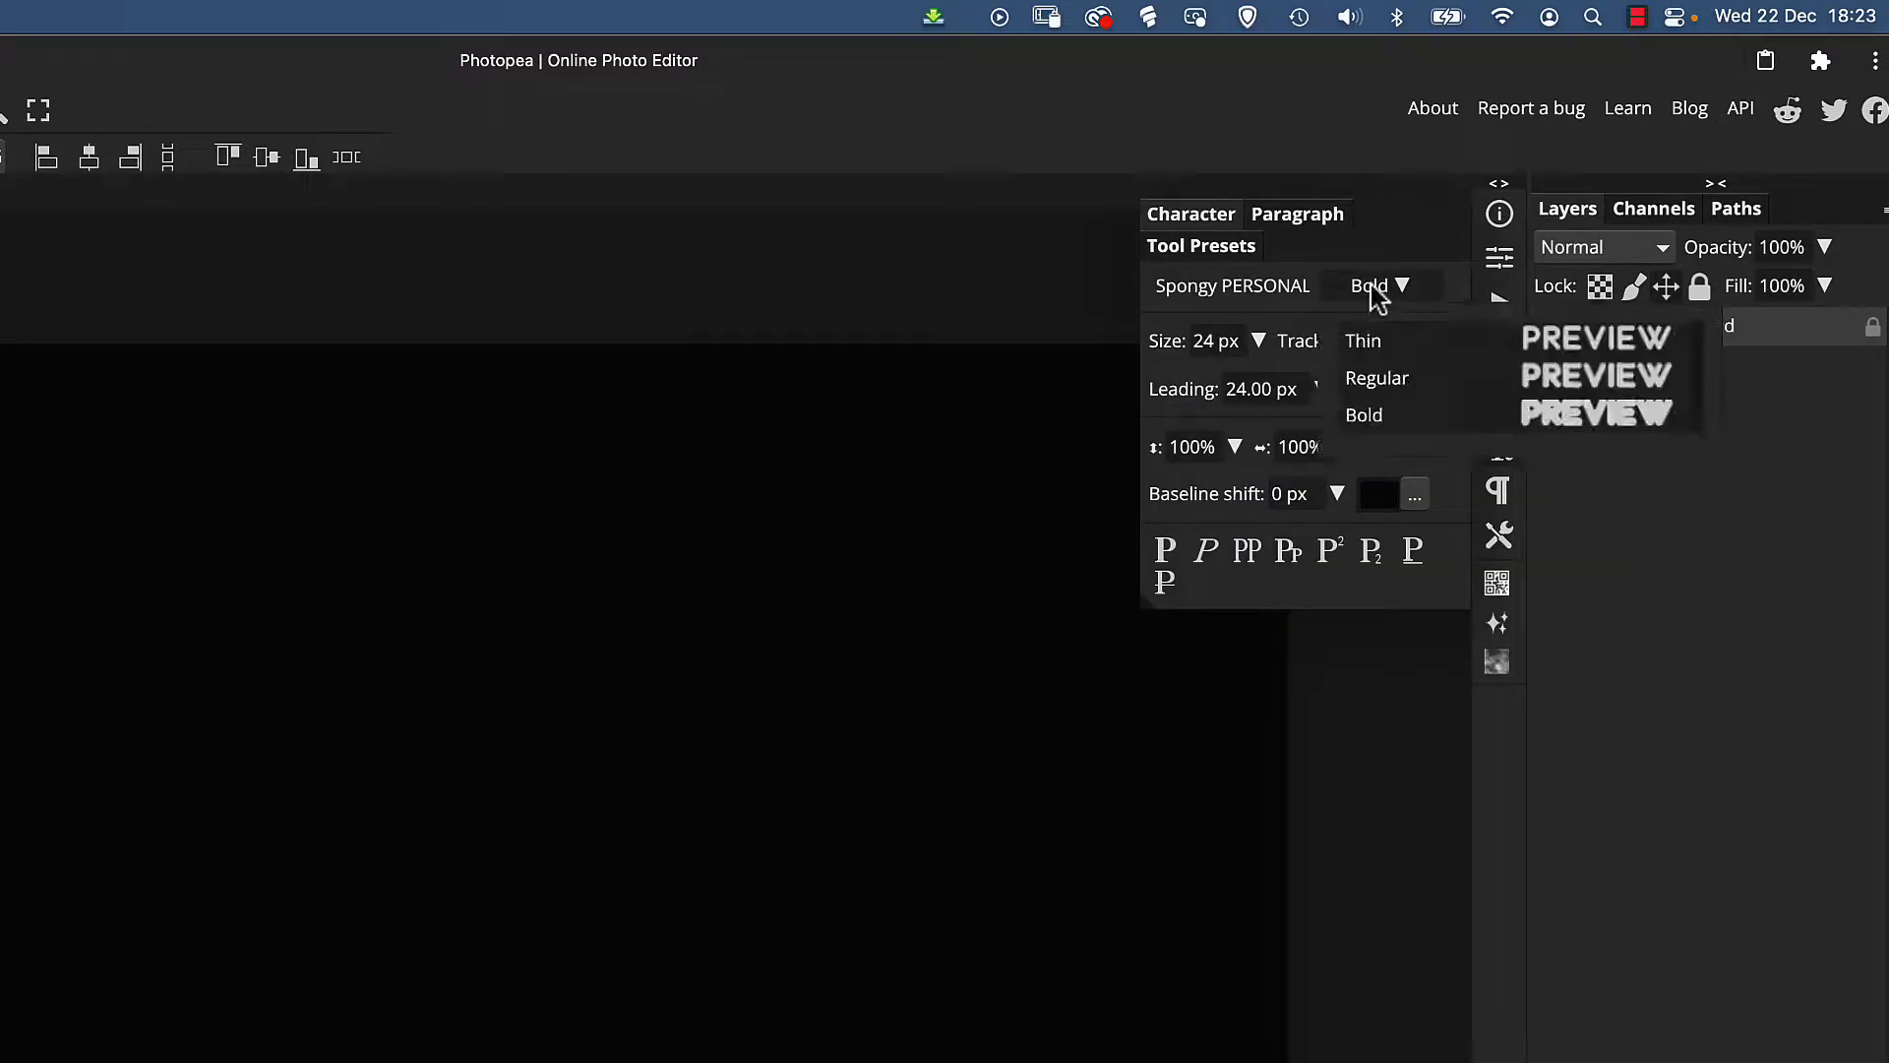
pyautogui.click(1386, 345)
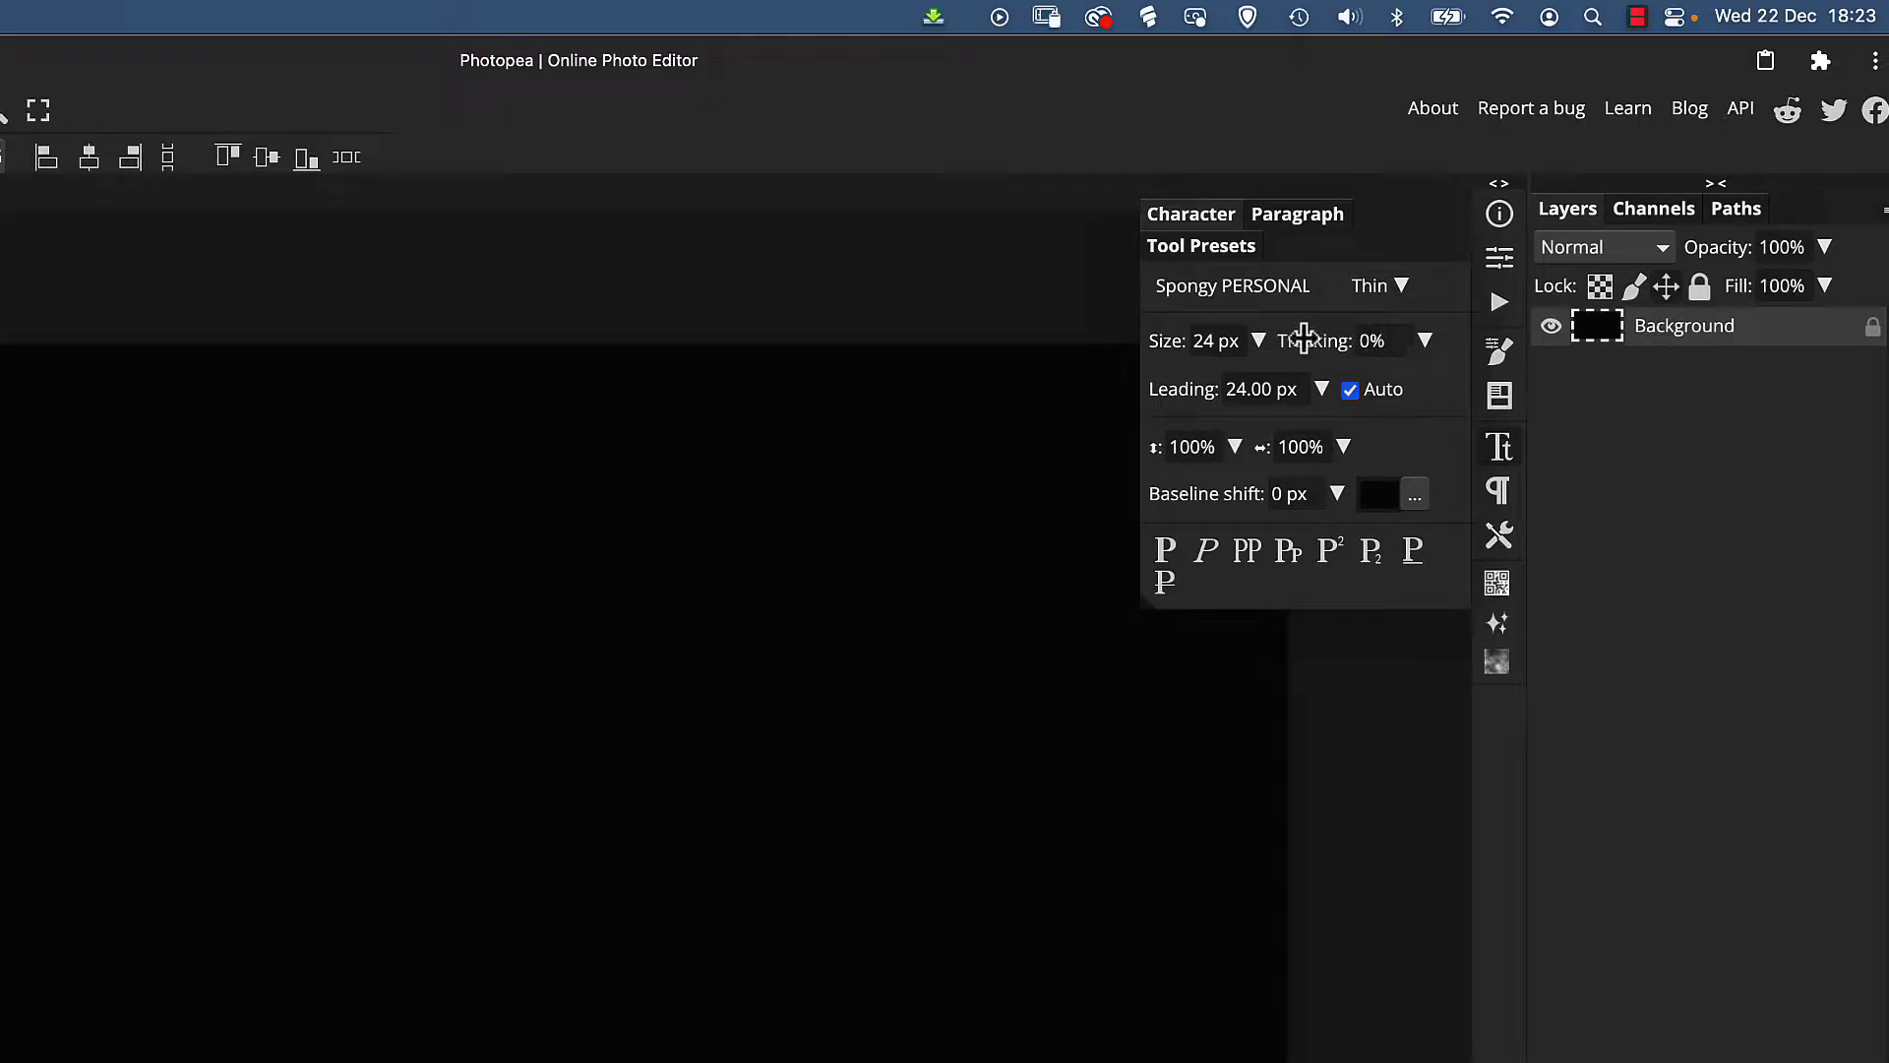
# Set the text size to 400 px and the leading to 300 px, with automatic leading turned off
pyautogui.click(1204, 341)
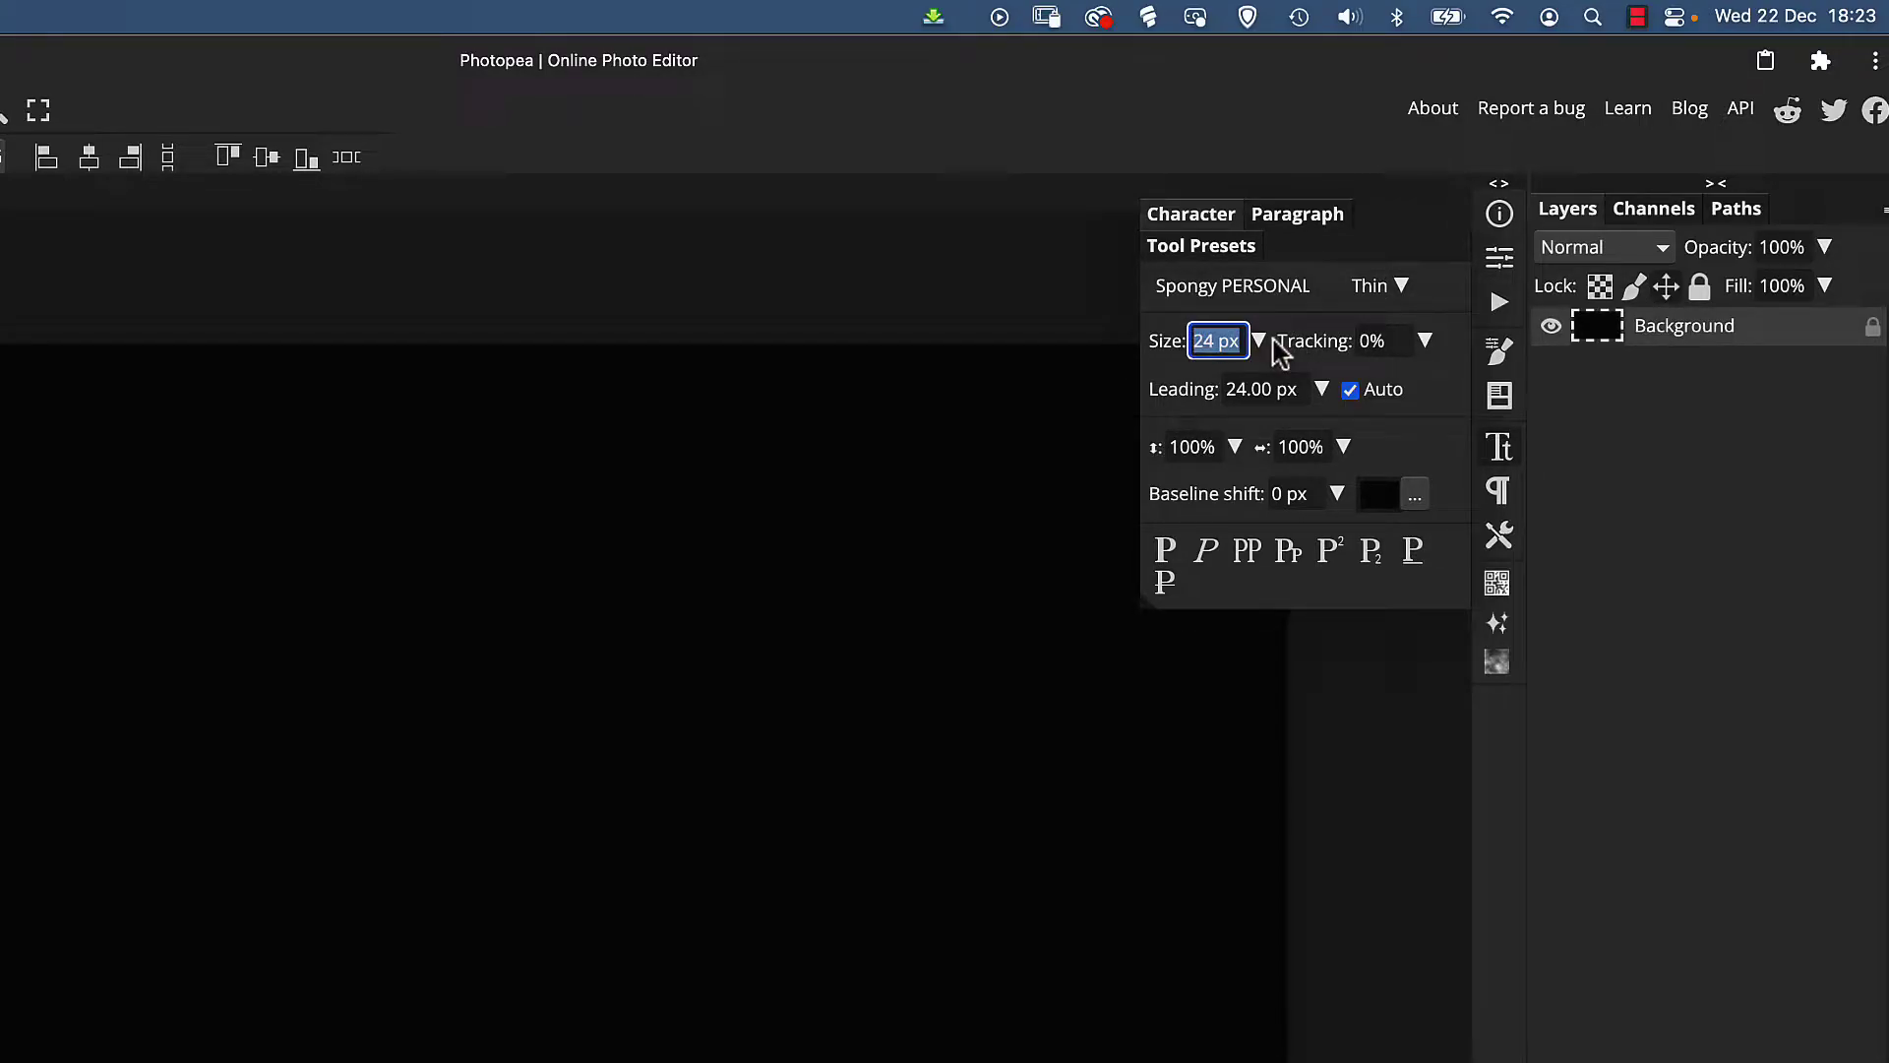
pyautogui.write('4')
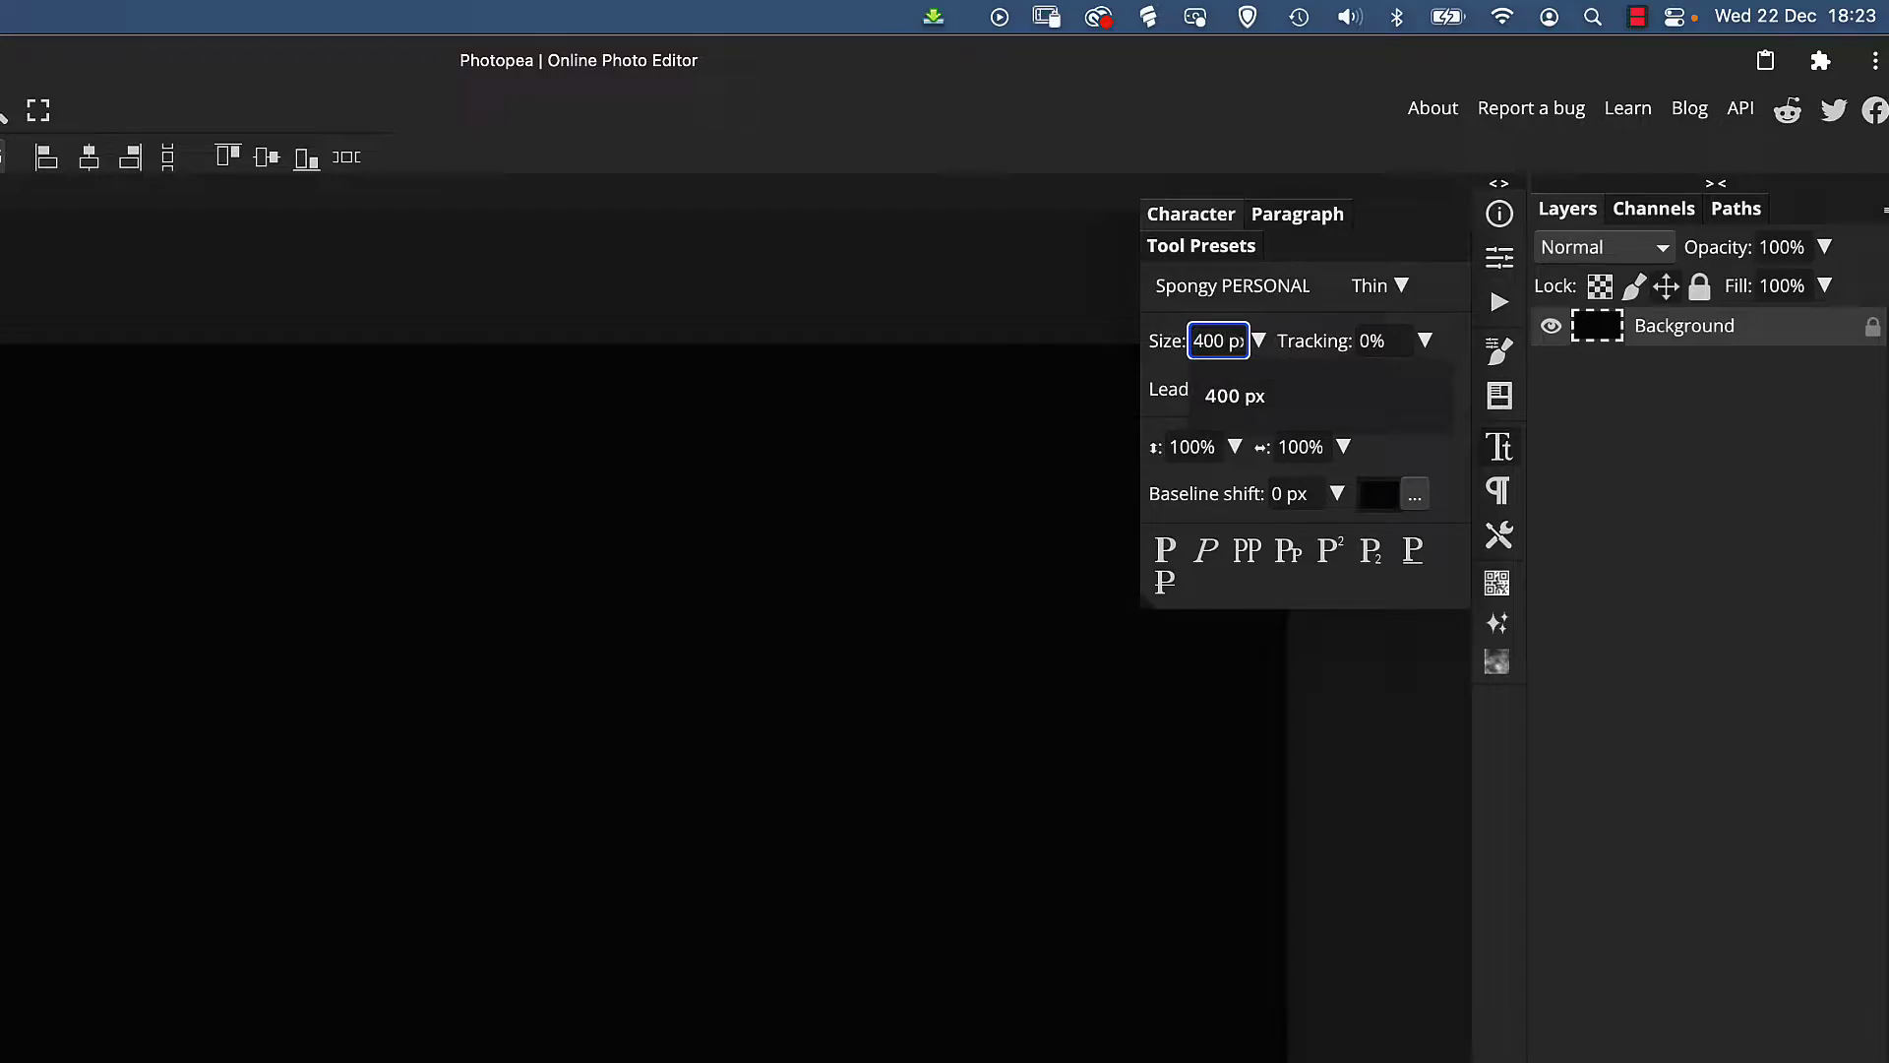
pyautogui.click(1230, 395)
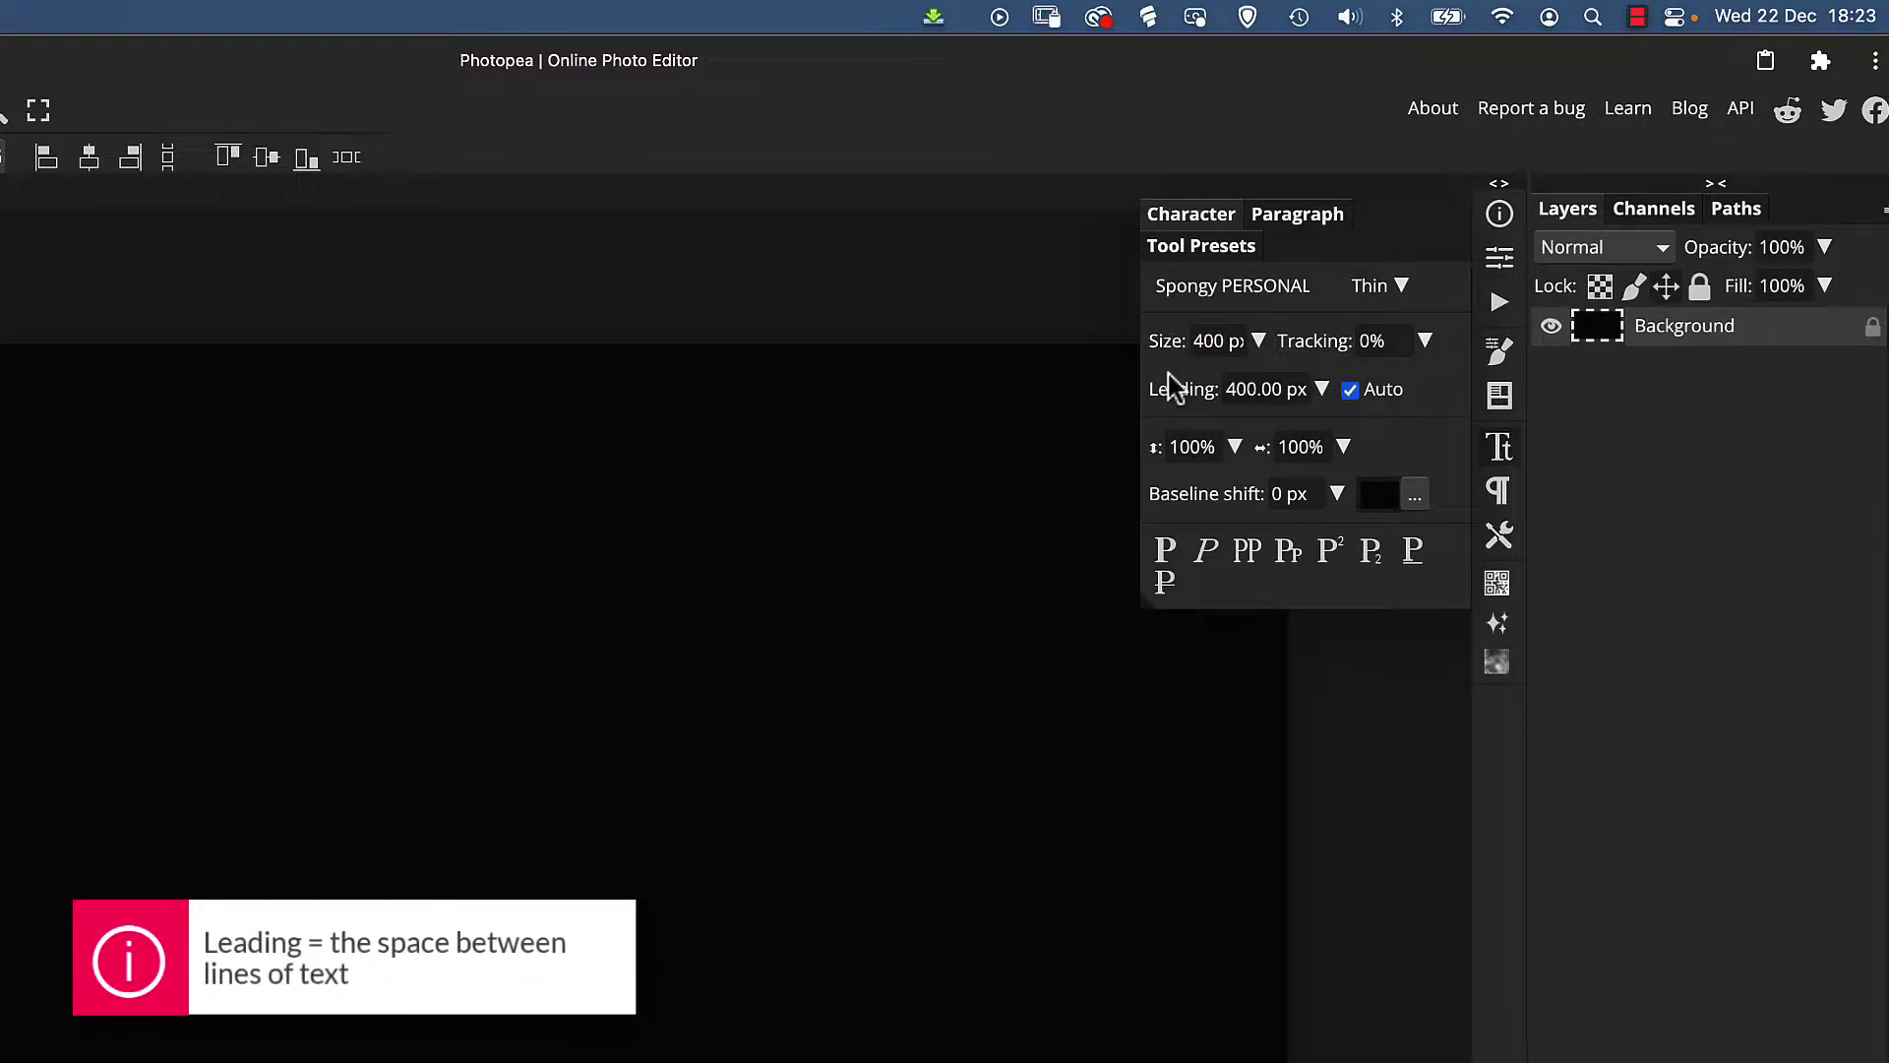
pyautogui.click(1223, 394)
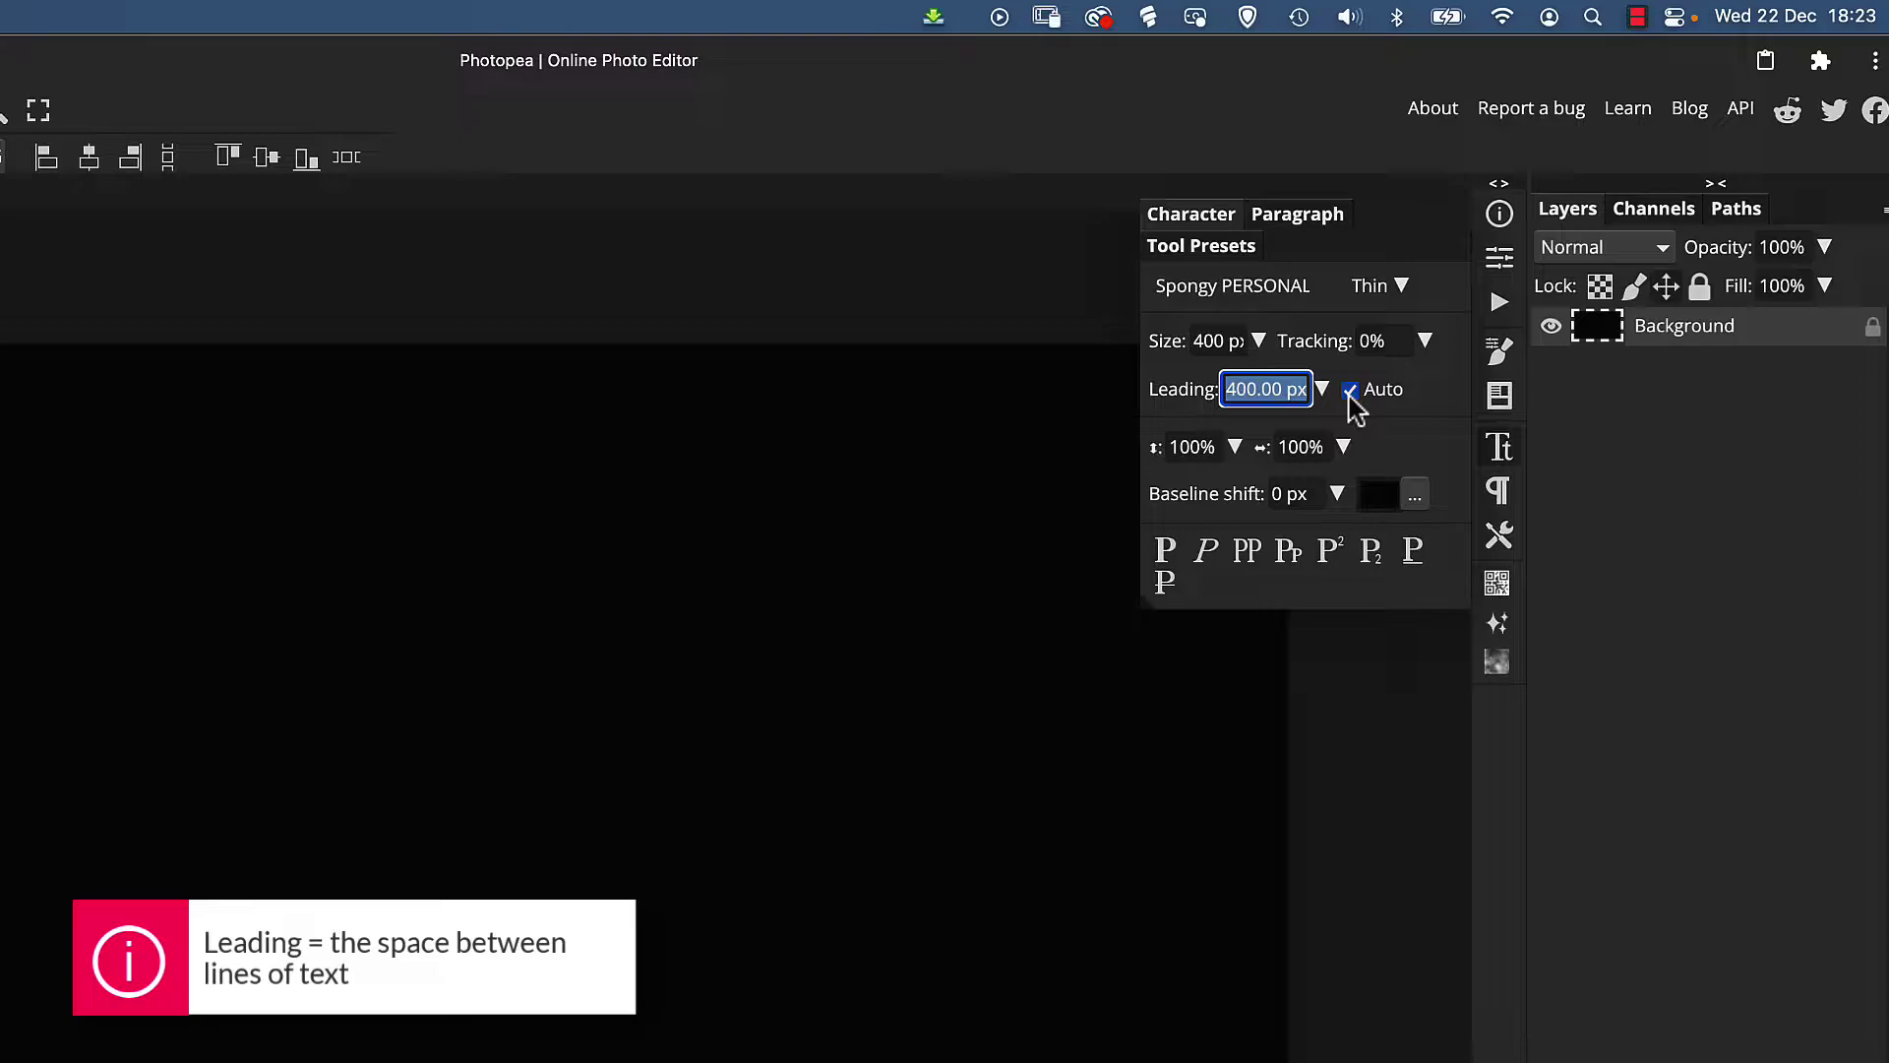
pyautogui.write('300')
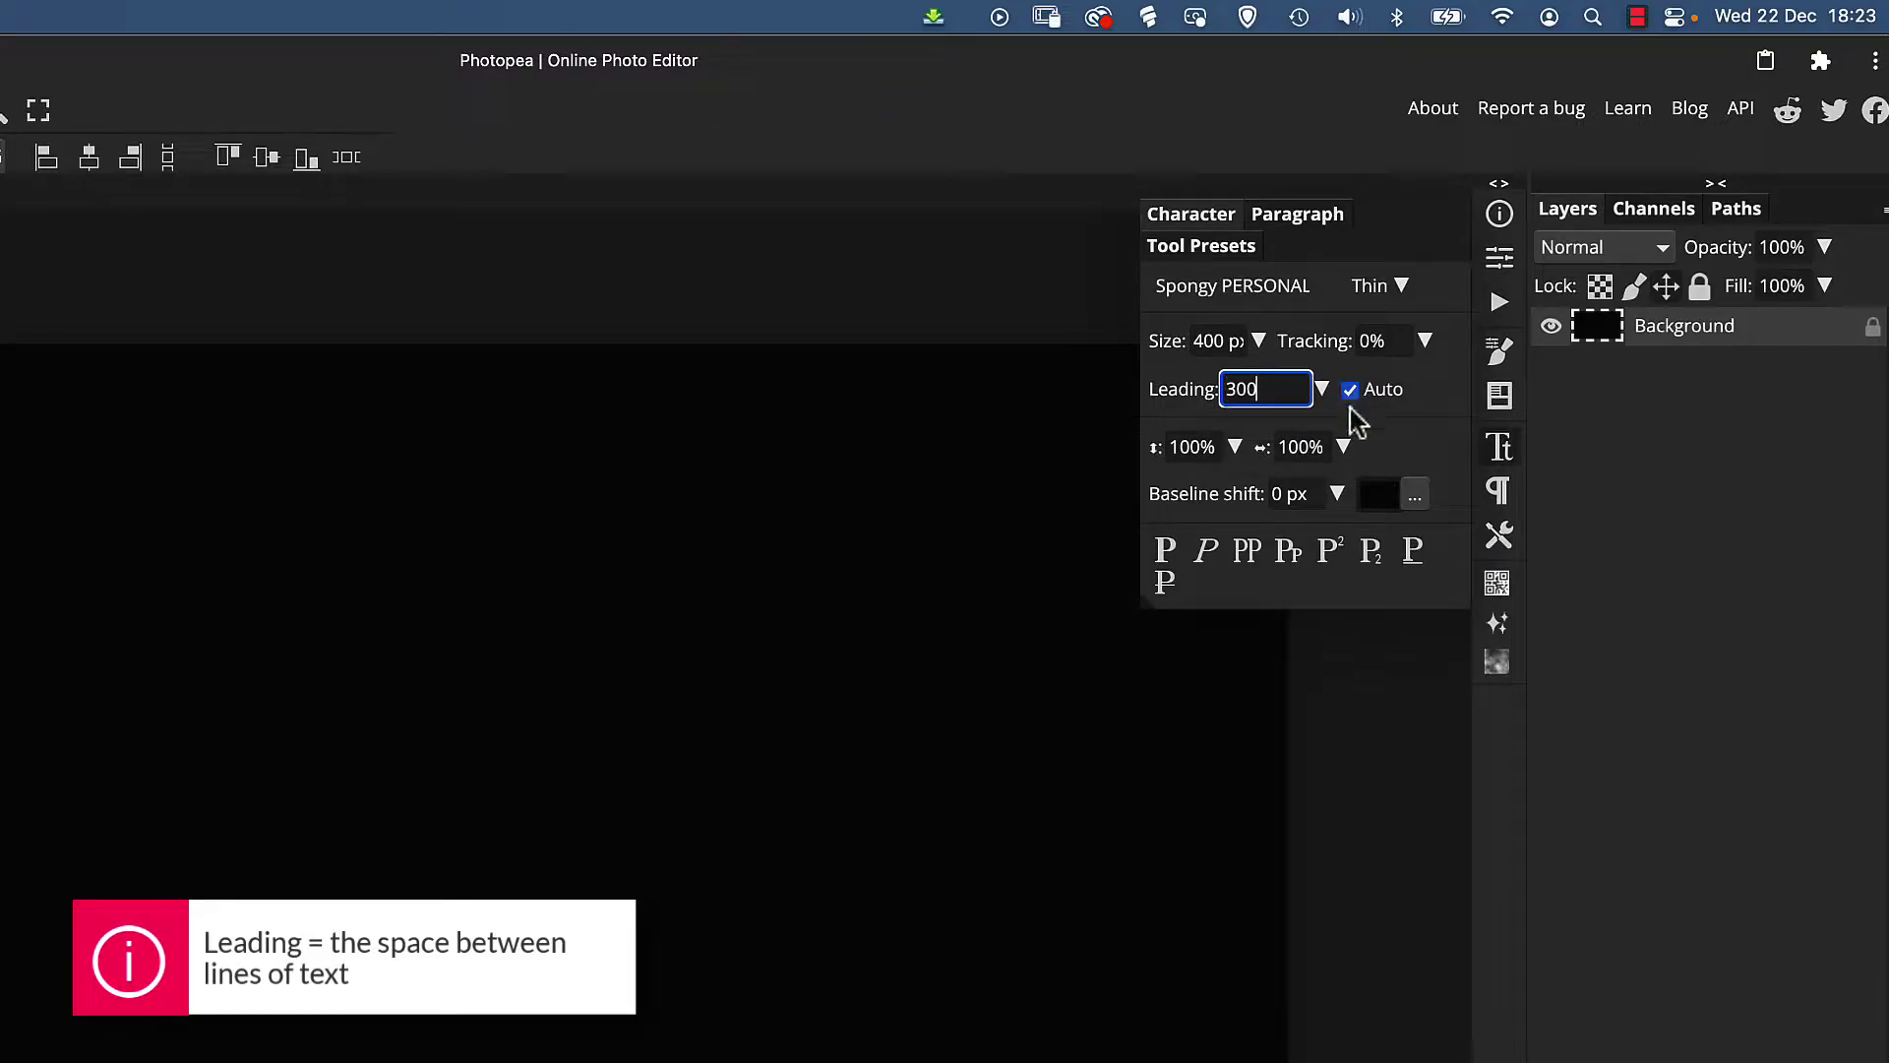
pyautogui.click(1351, 390)
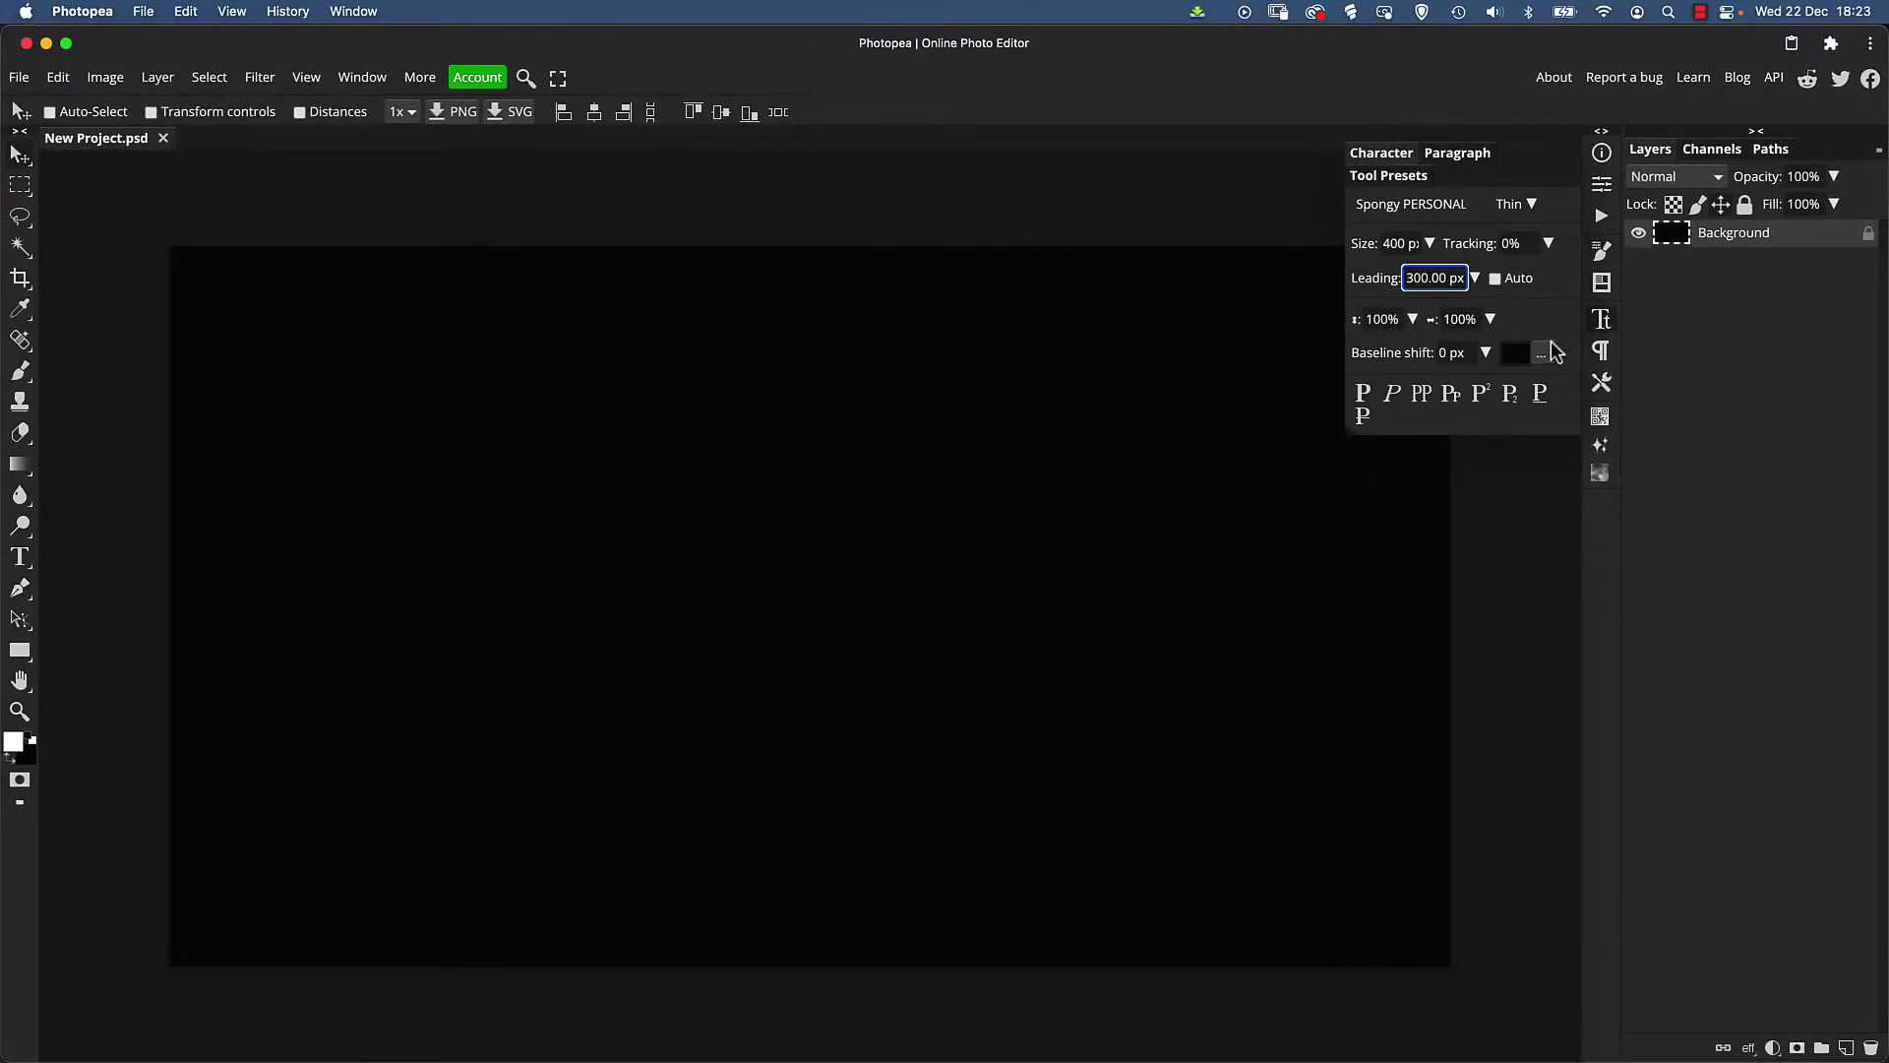
# Set the text colour to white (ffffff) and close the character settings
pyautogui.click(1520, 354)
pyautogui.moveTo(366, 335); pyautogui.dragTo(136, 252)
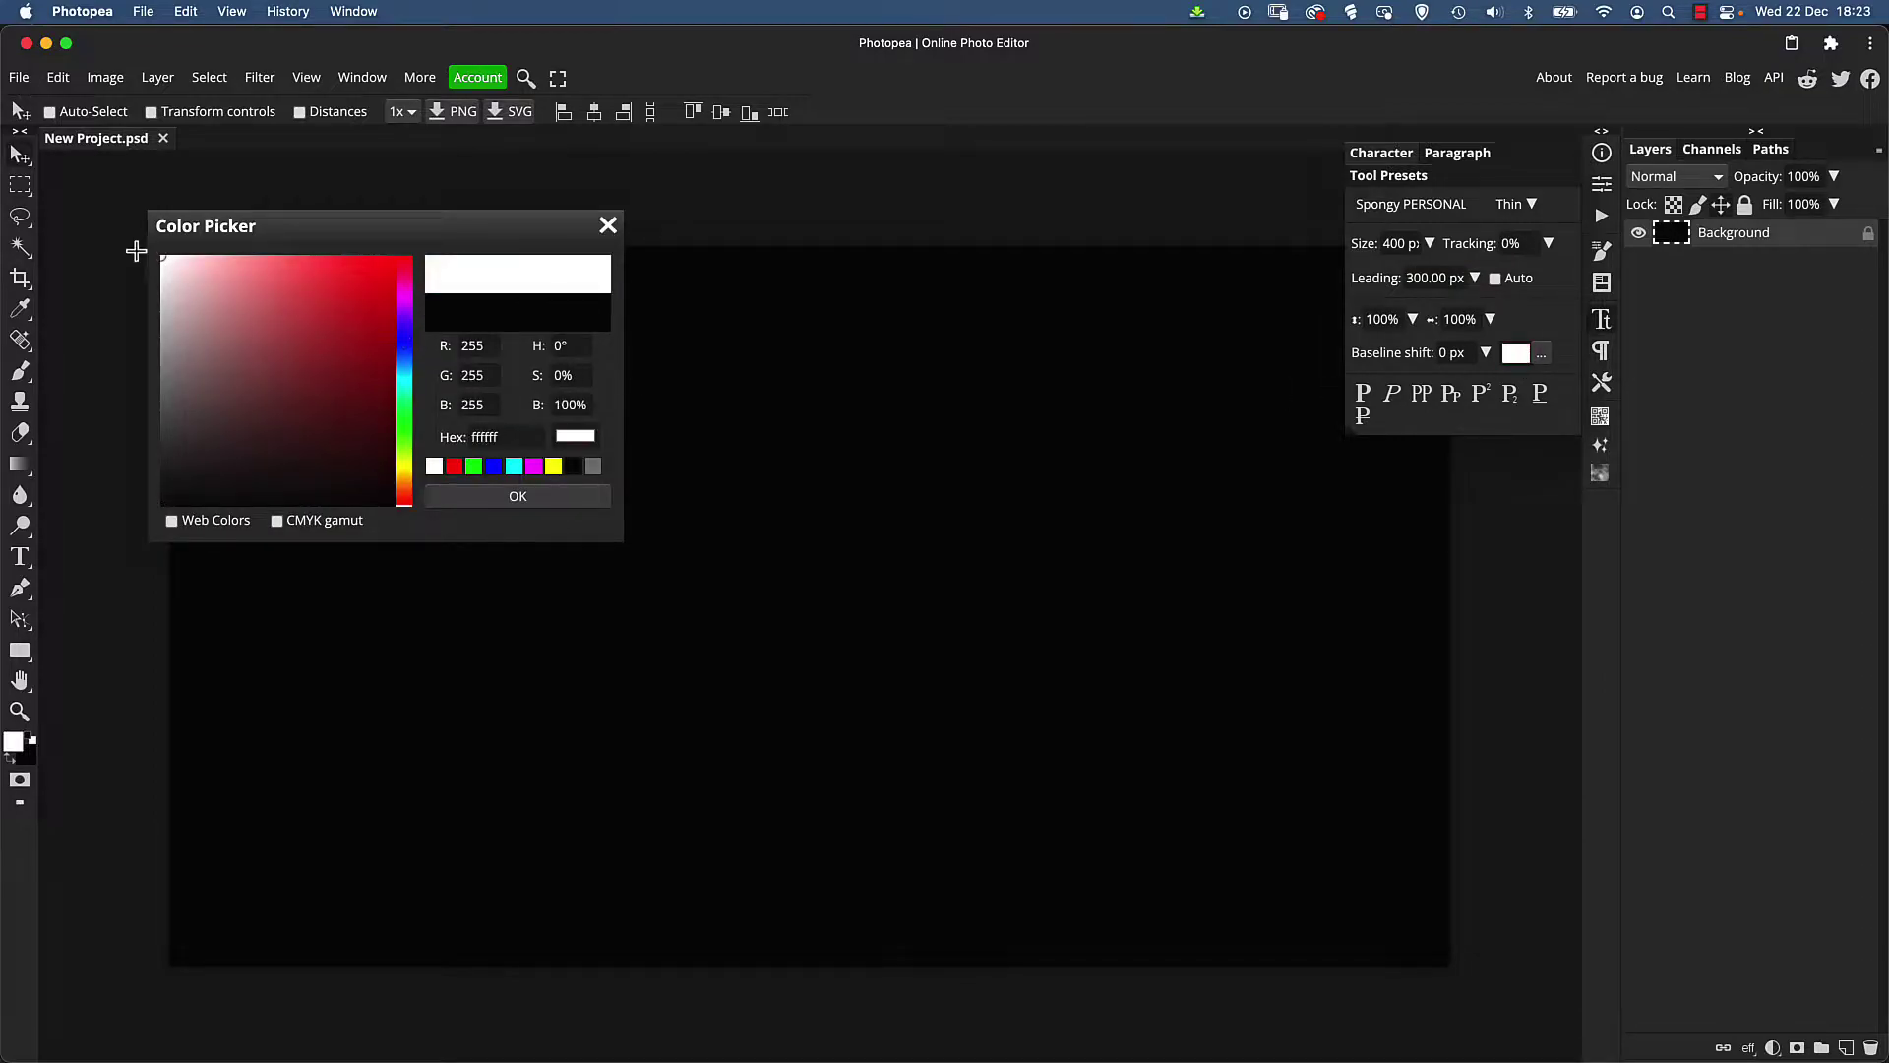
pyautogui.click(514, 497)
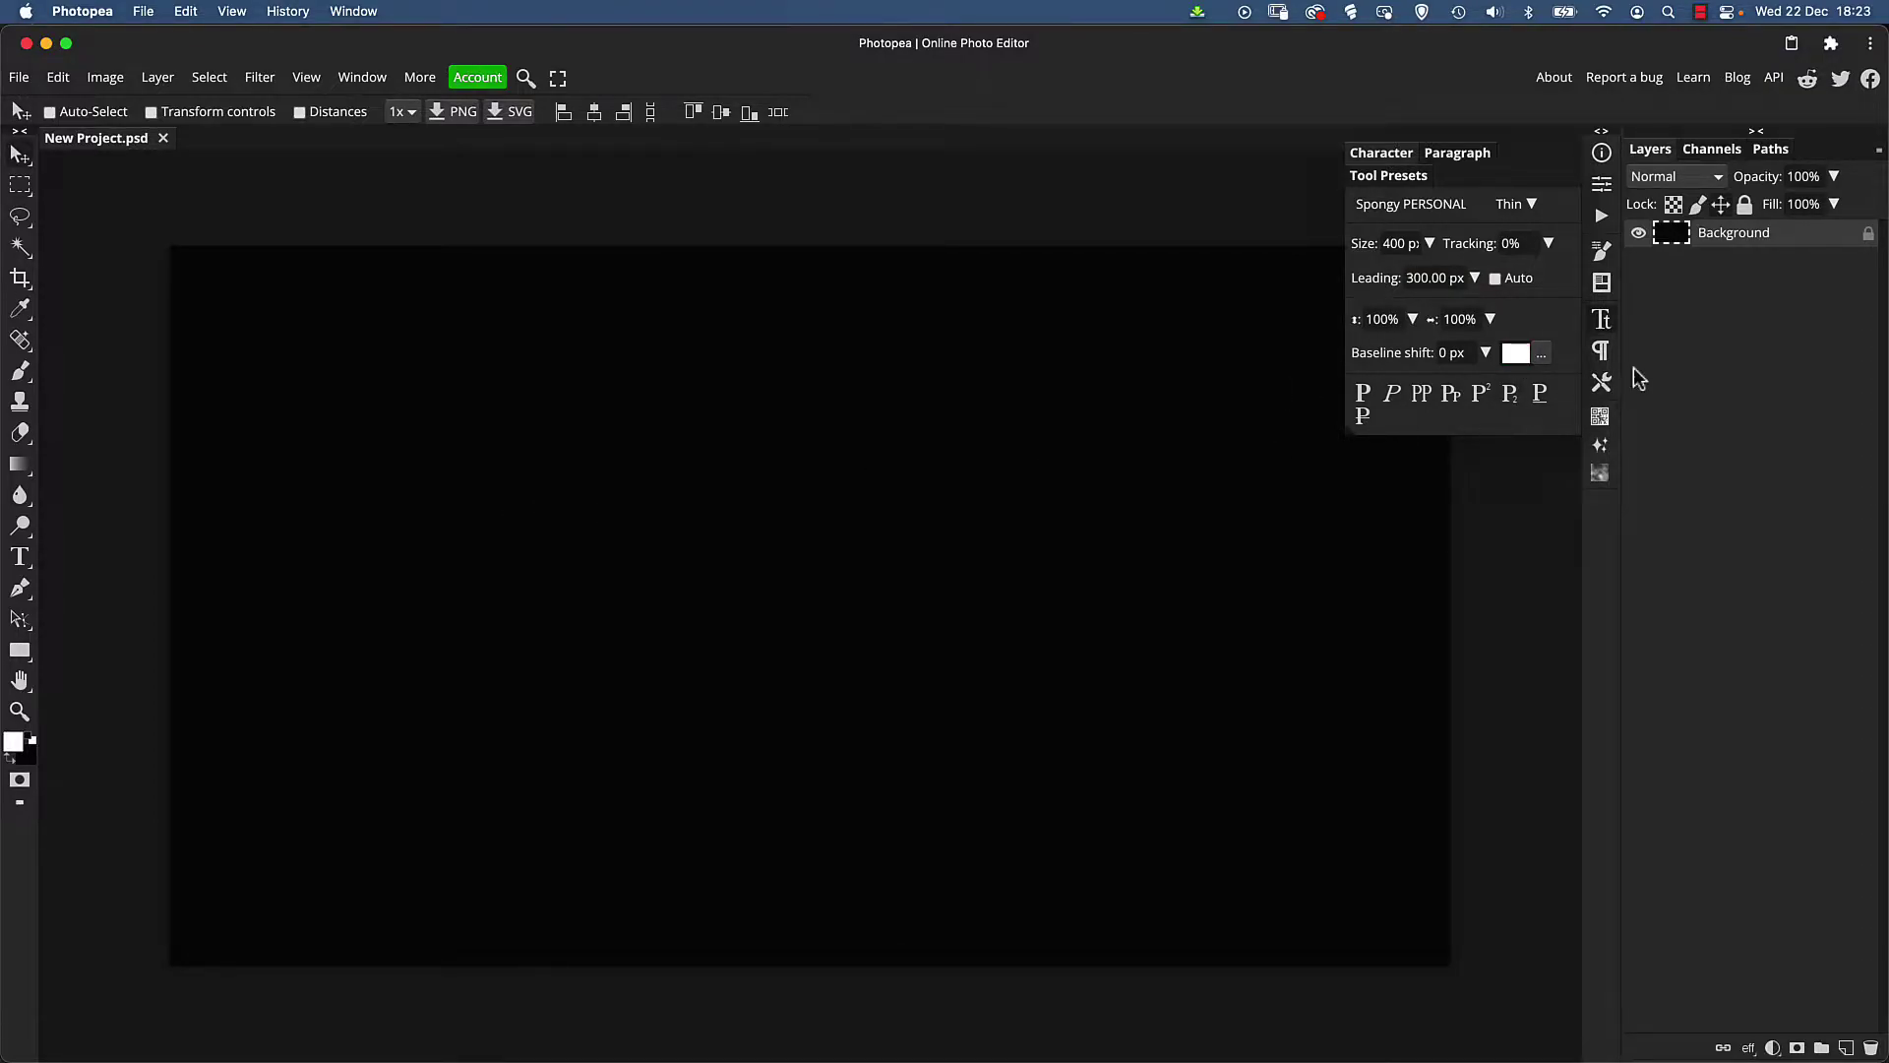
pyautogui.click(1602, 316)
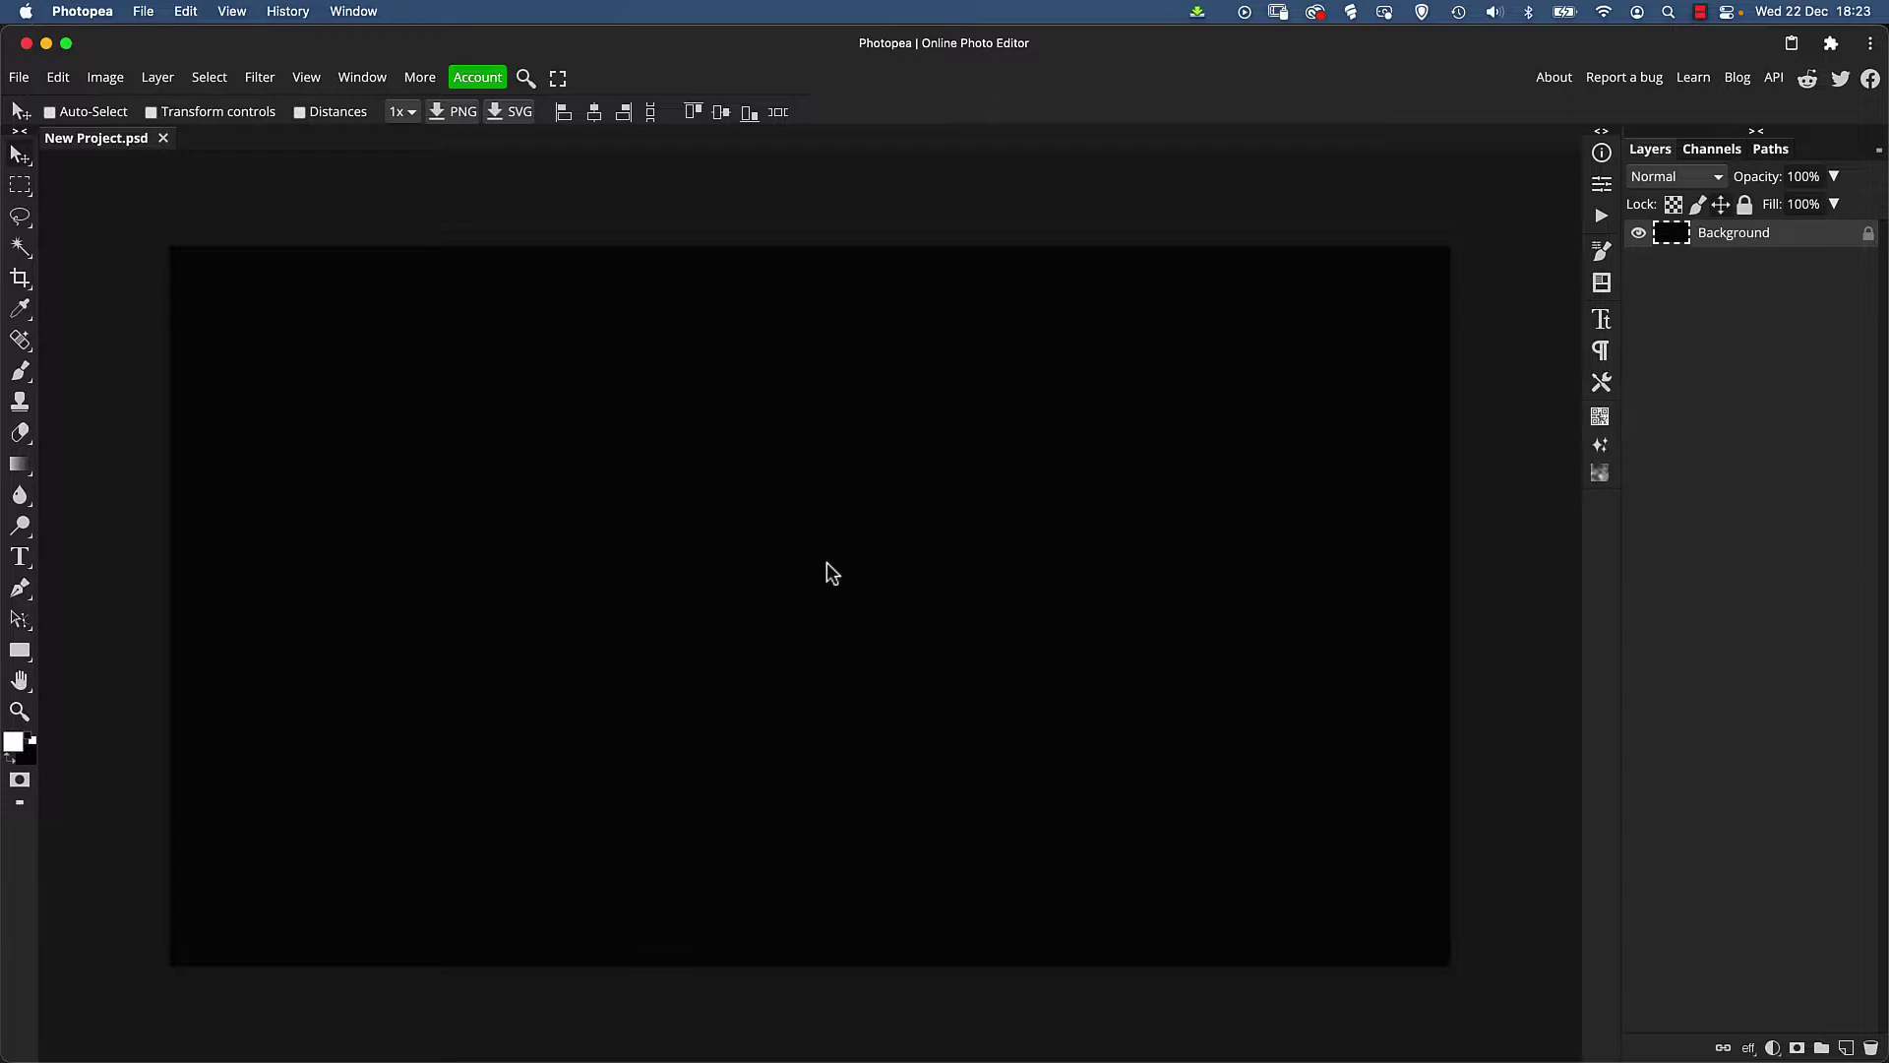
# Add a centred text layer in the middle of the canvas reading "CANDY" and "CANE" on two lines
pyautogui.press('t')
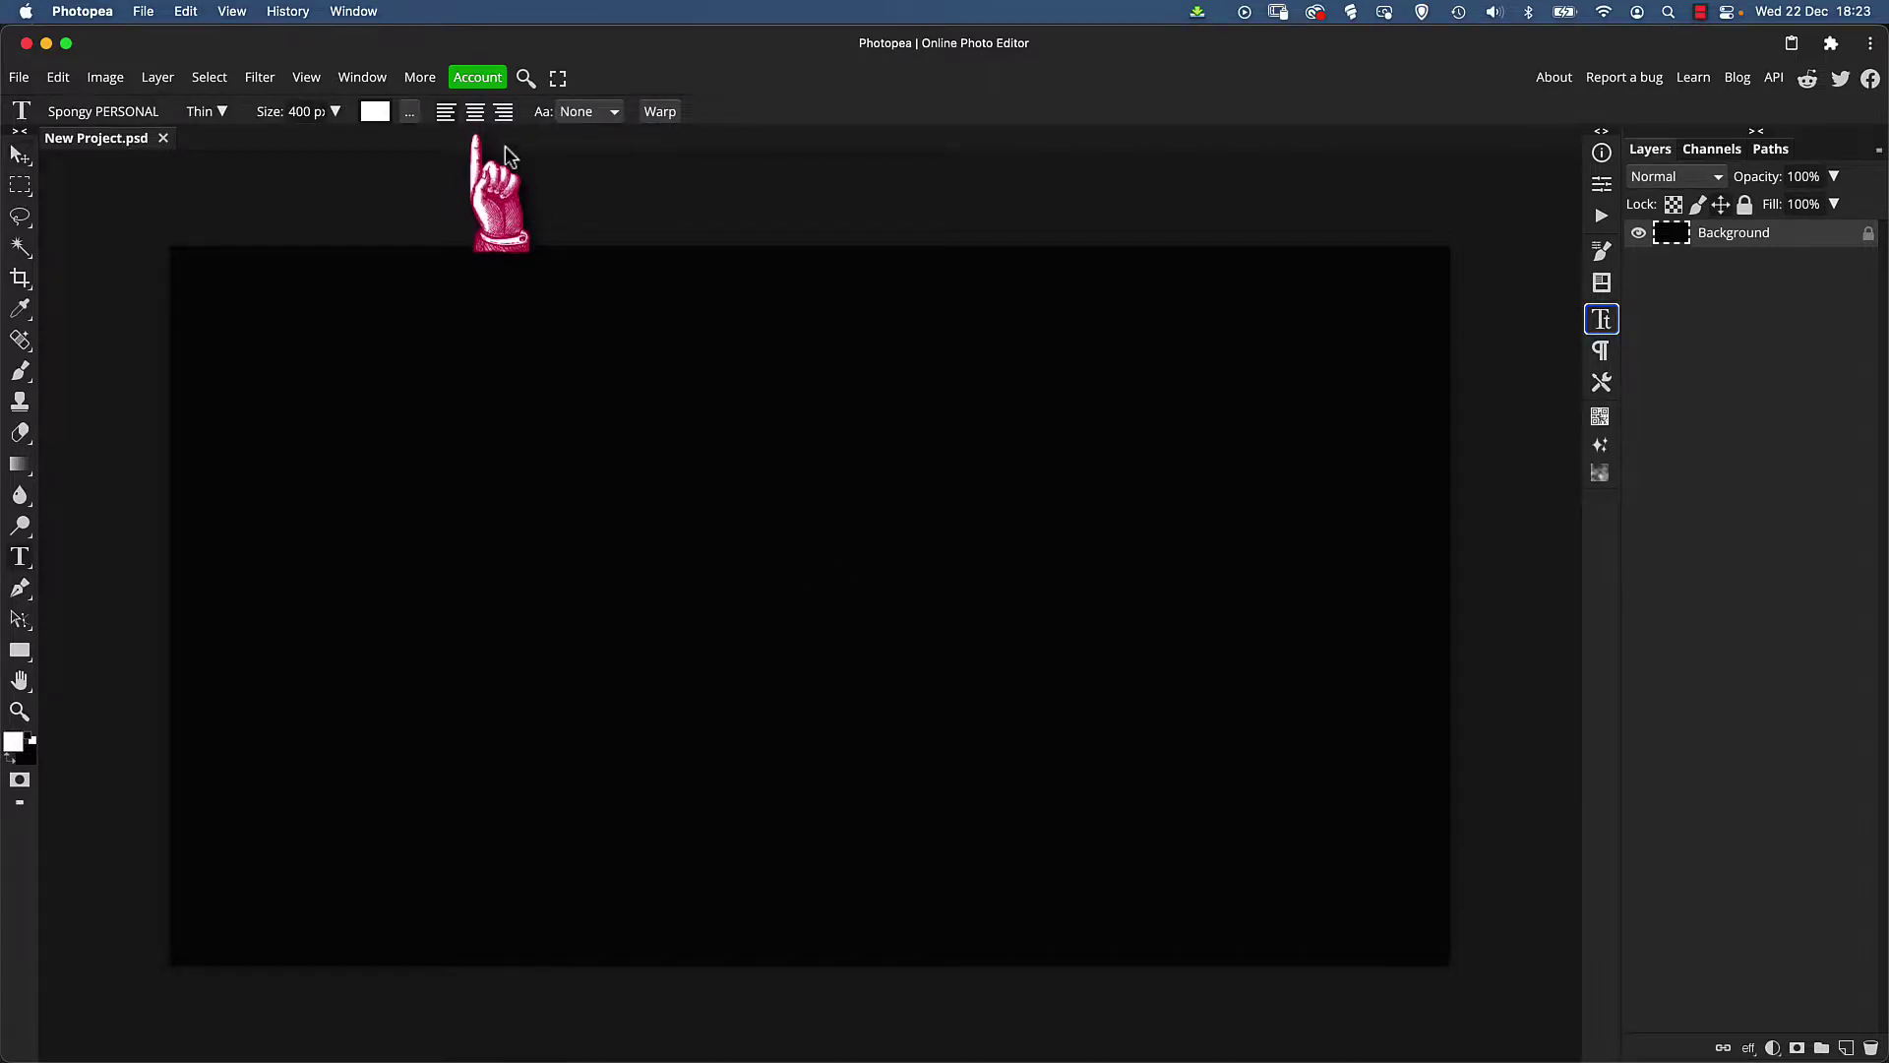
pyautogui.click(795, 590)
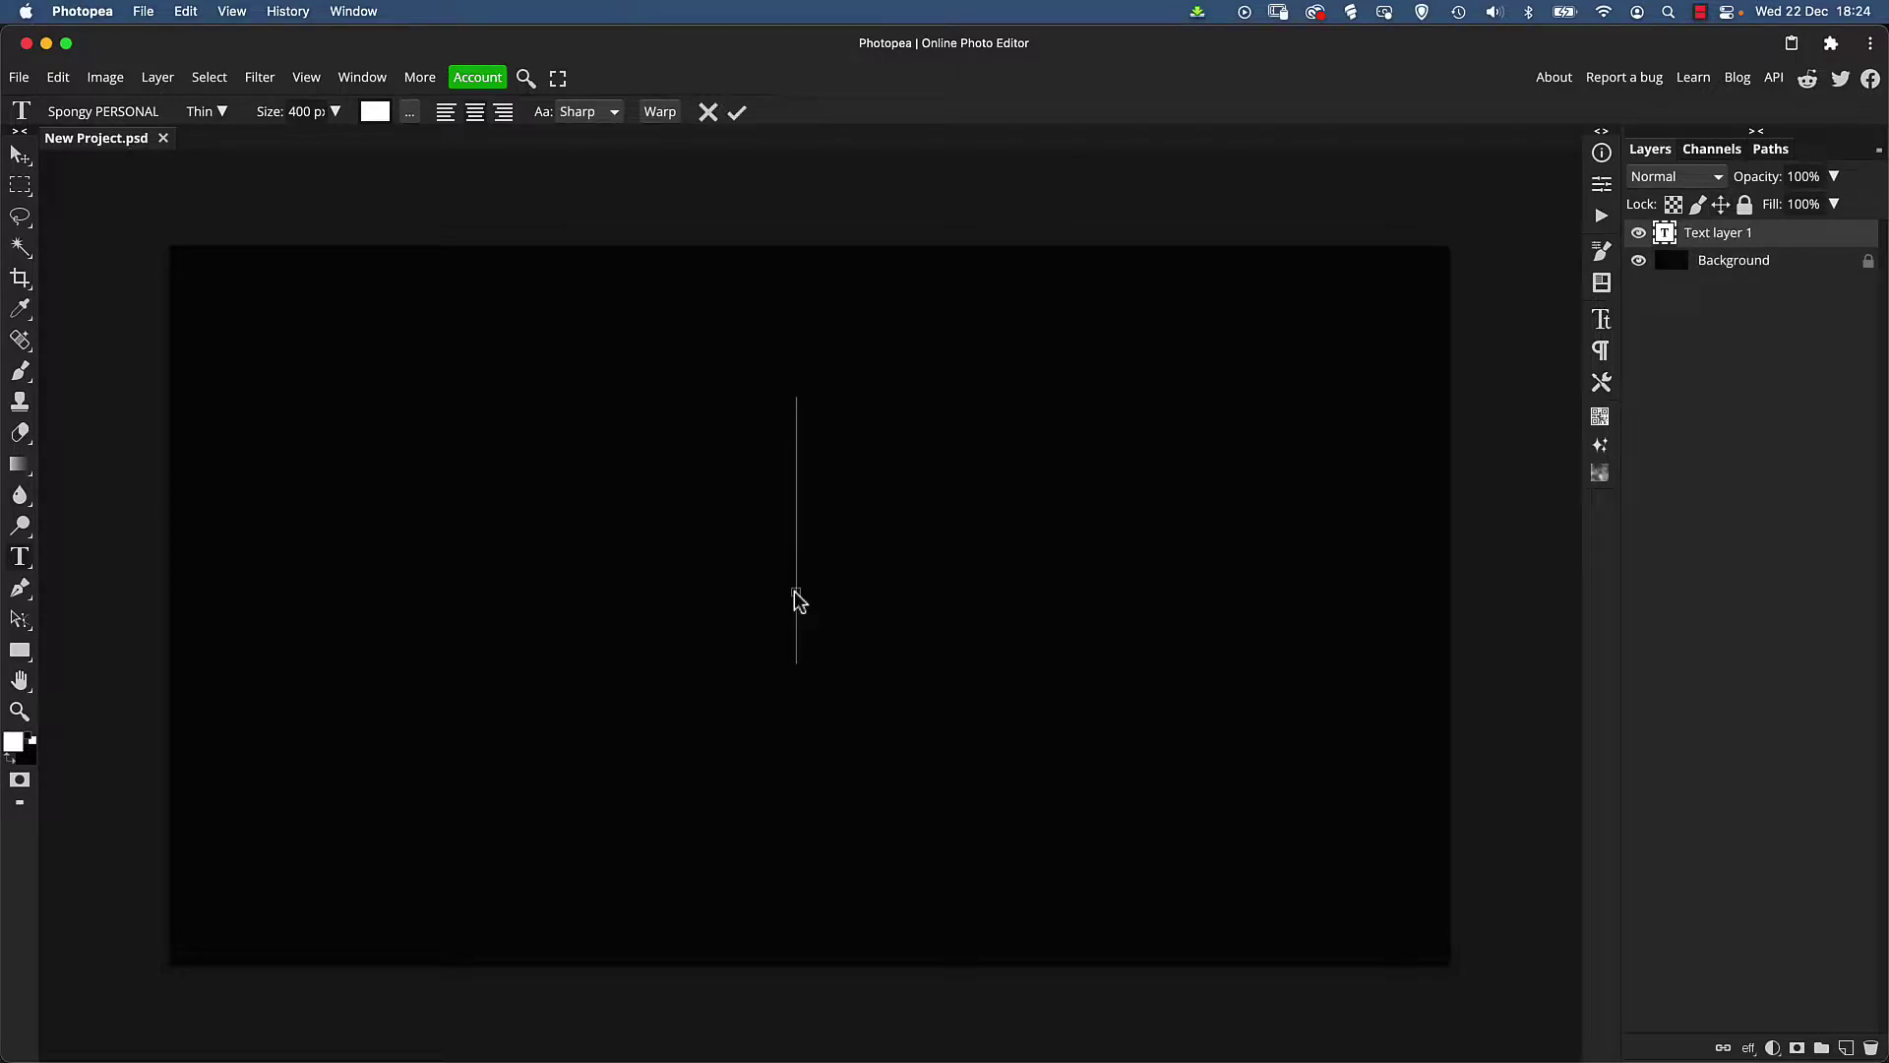
pyautogui.write('CANDY ')
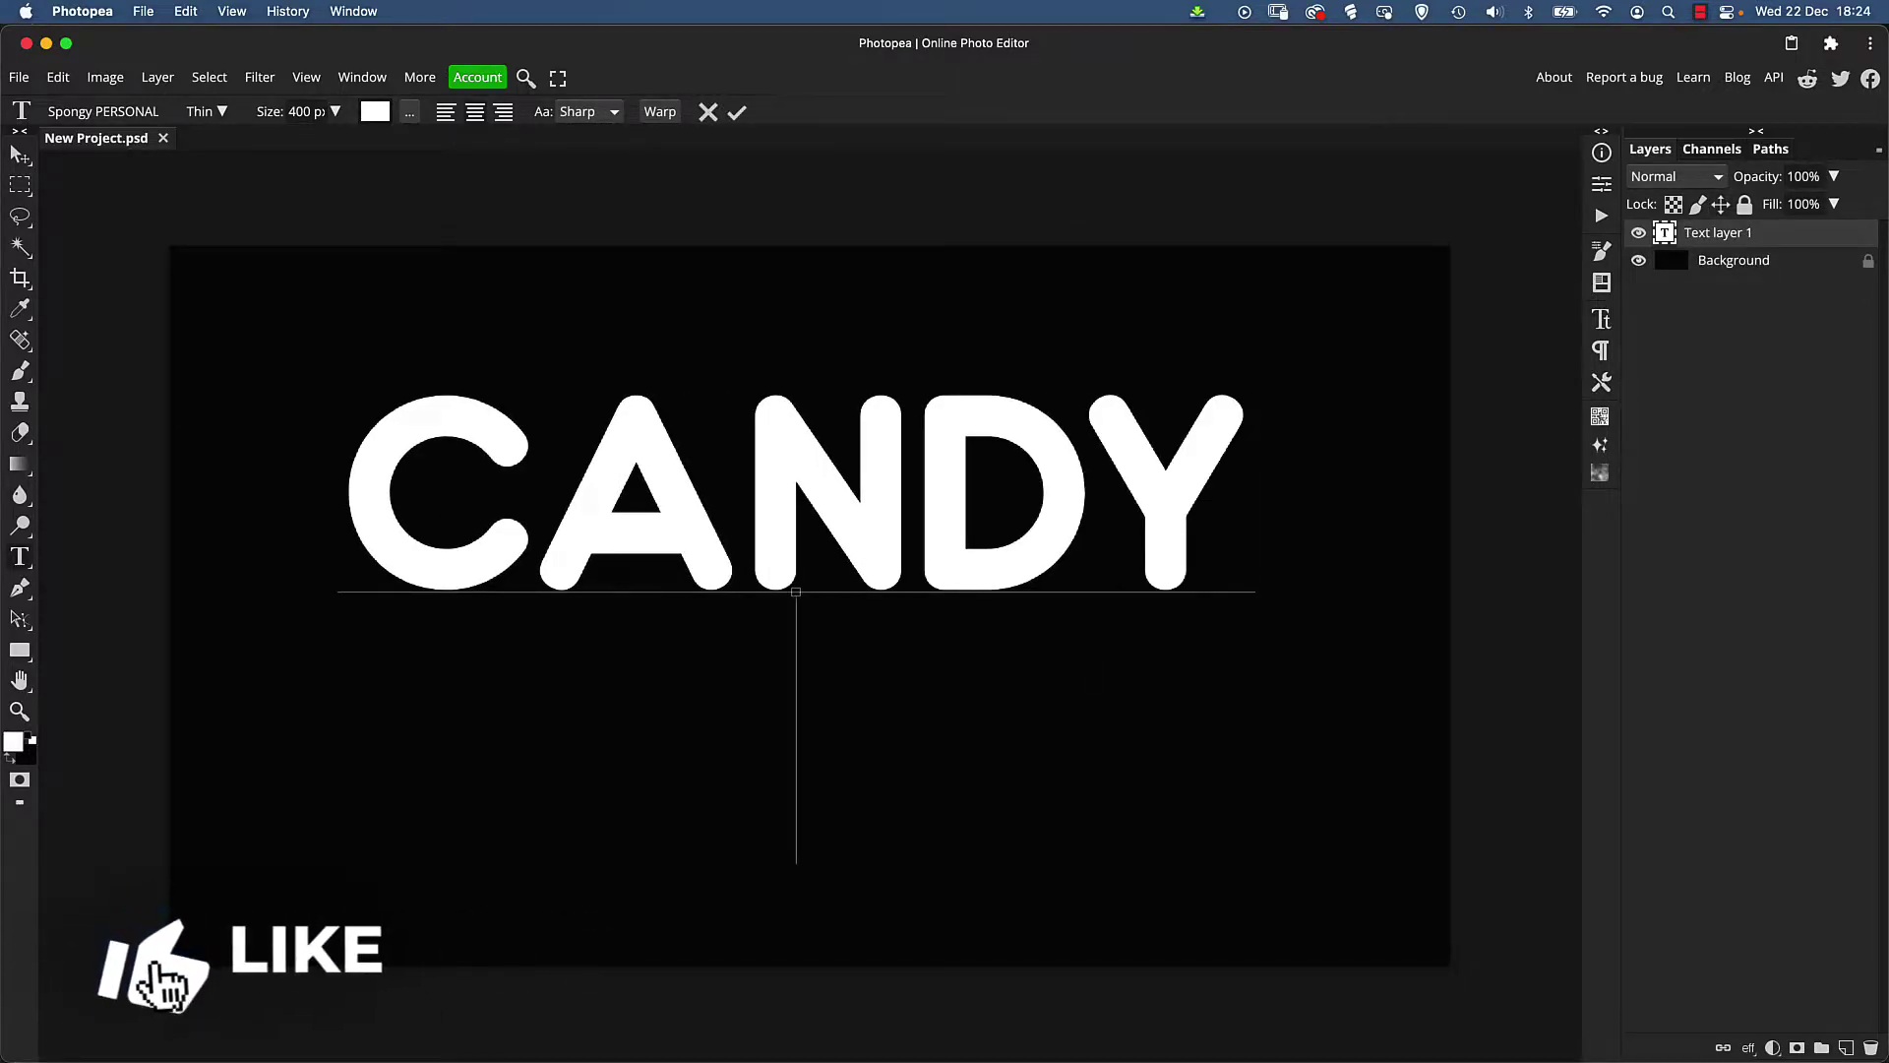
pyautogui.write('CANE')
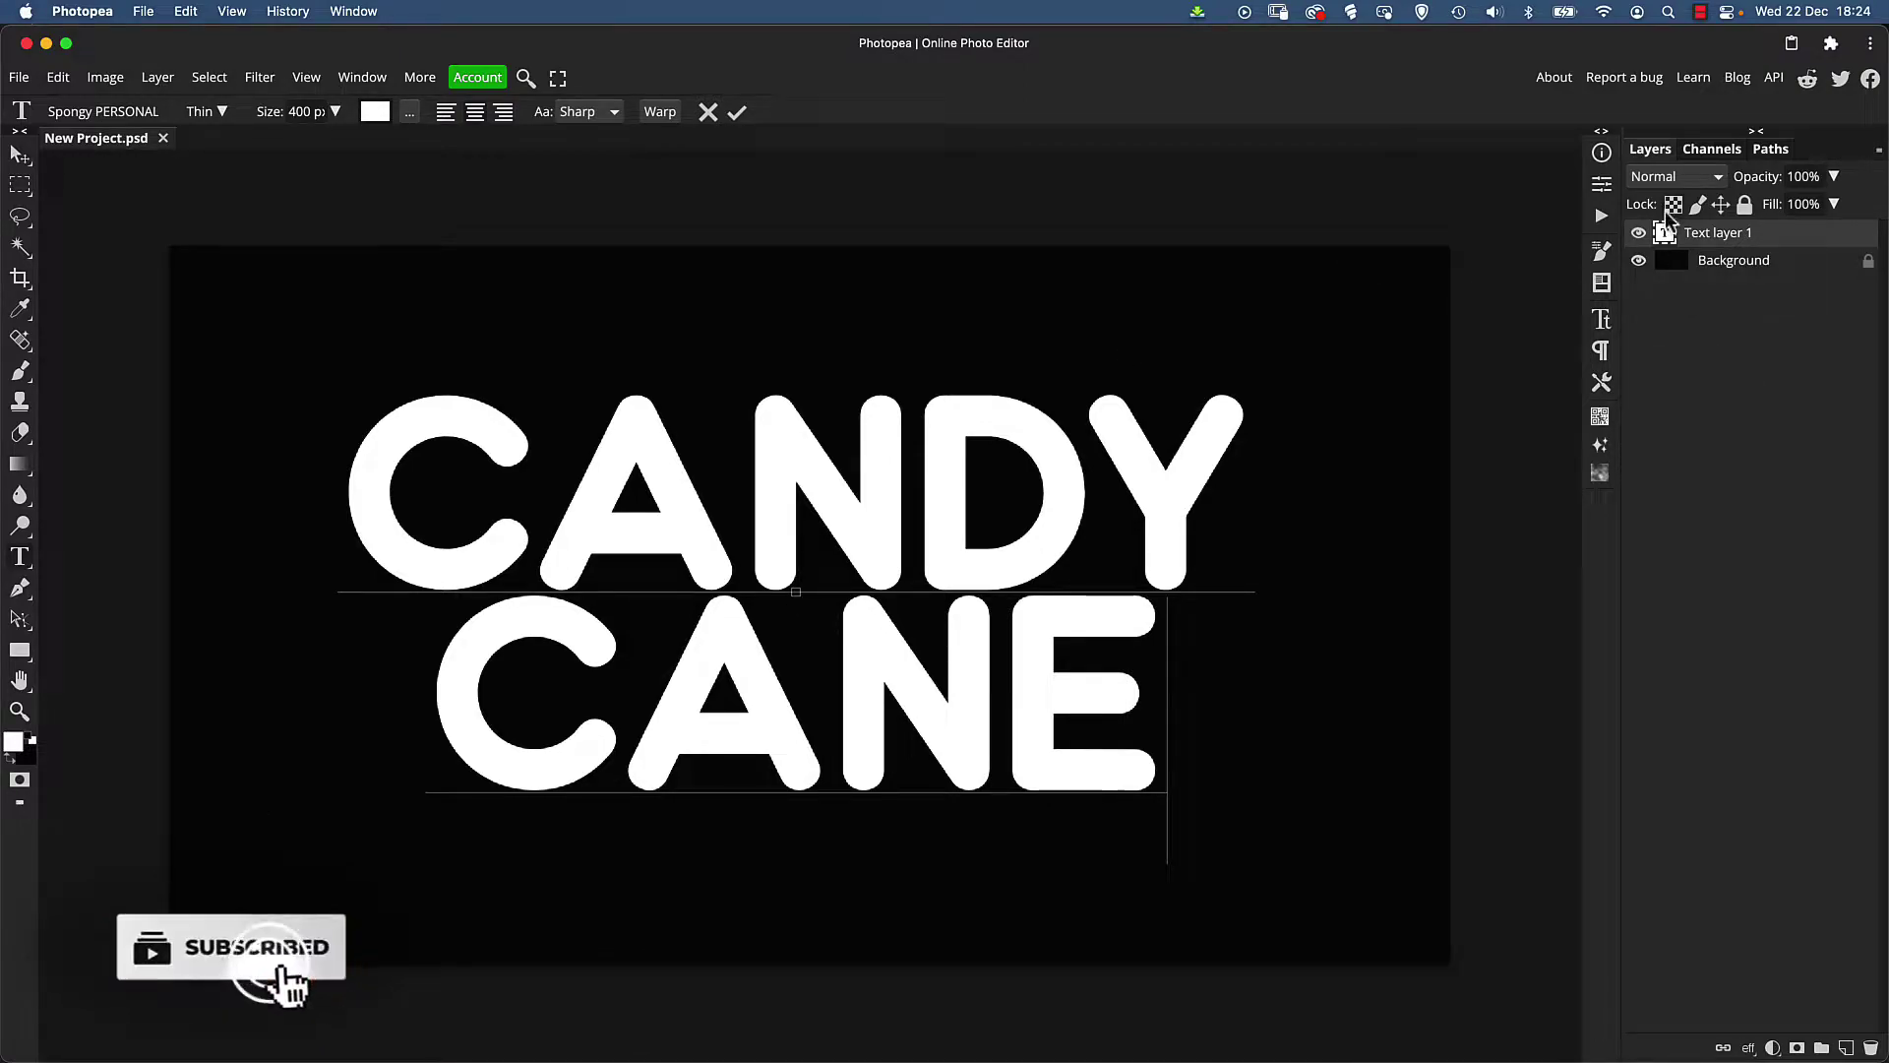
pyautogui.click(1639, 261)
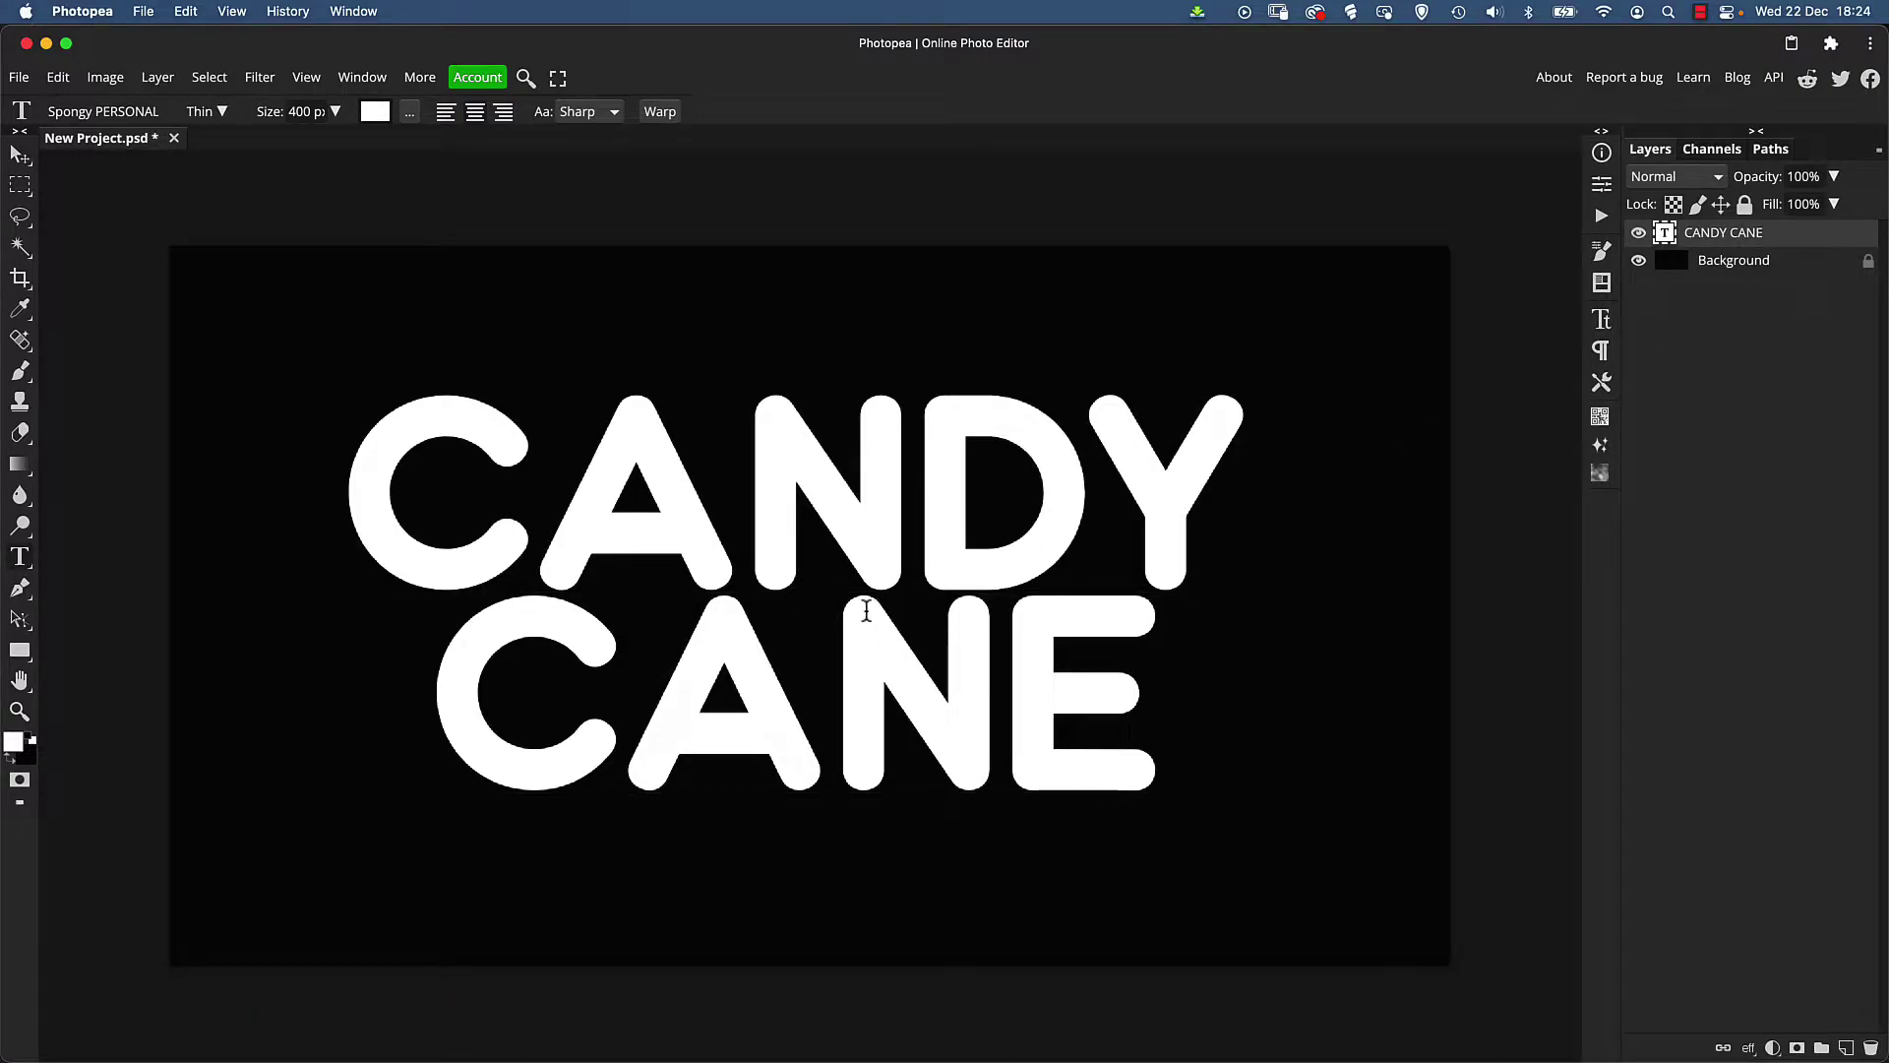
# Set the anti-aliasing of the whole CANDY CANE text to Smooth and shift the text slightly toward the canvas centre
pyautogui.moveTo(388, 479); pyautogui.dragTo(1157, 679)
pyautogui.click(580, 112)
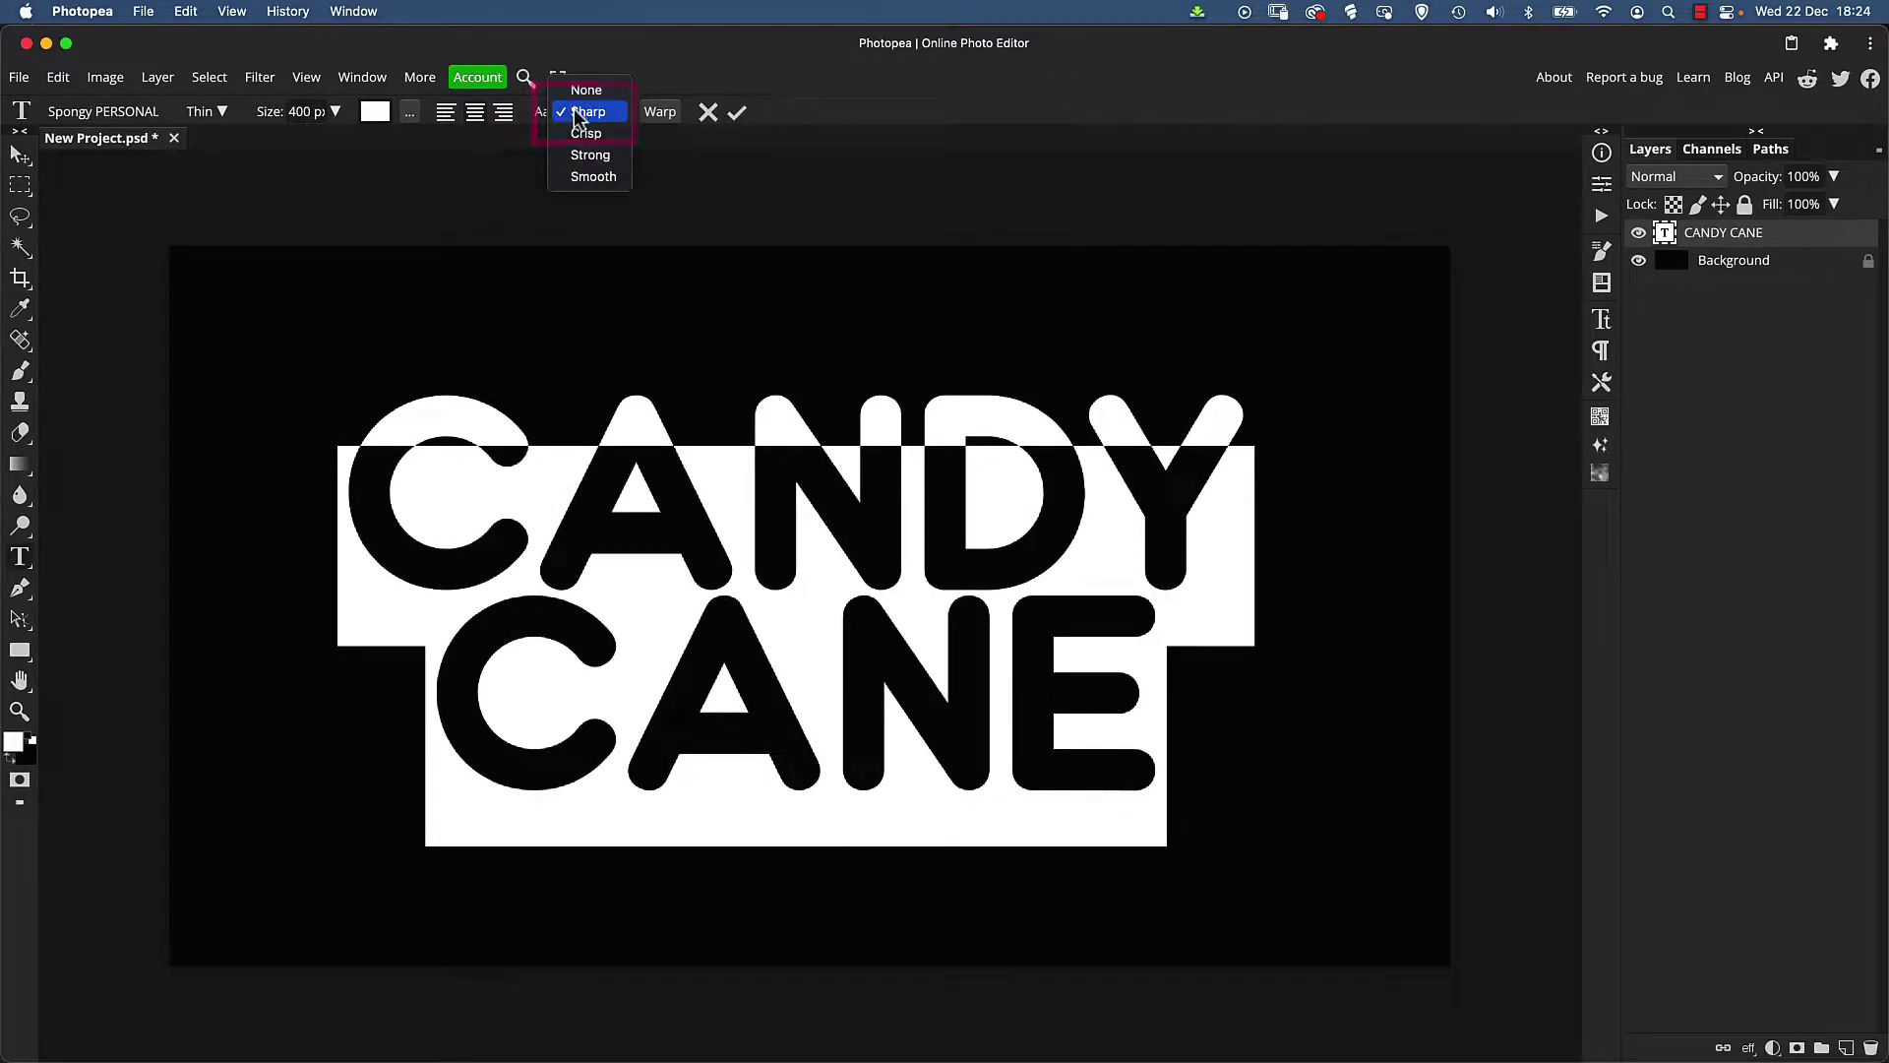
pyautogui.click(590, 177)
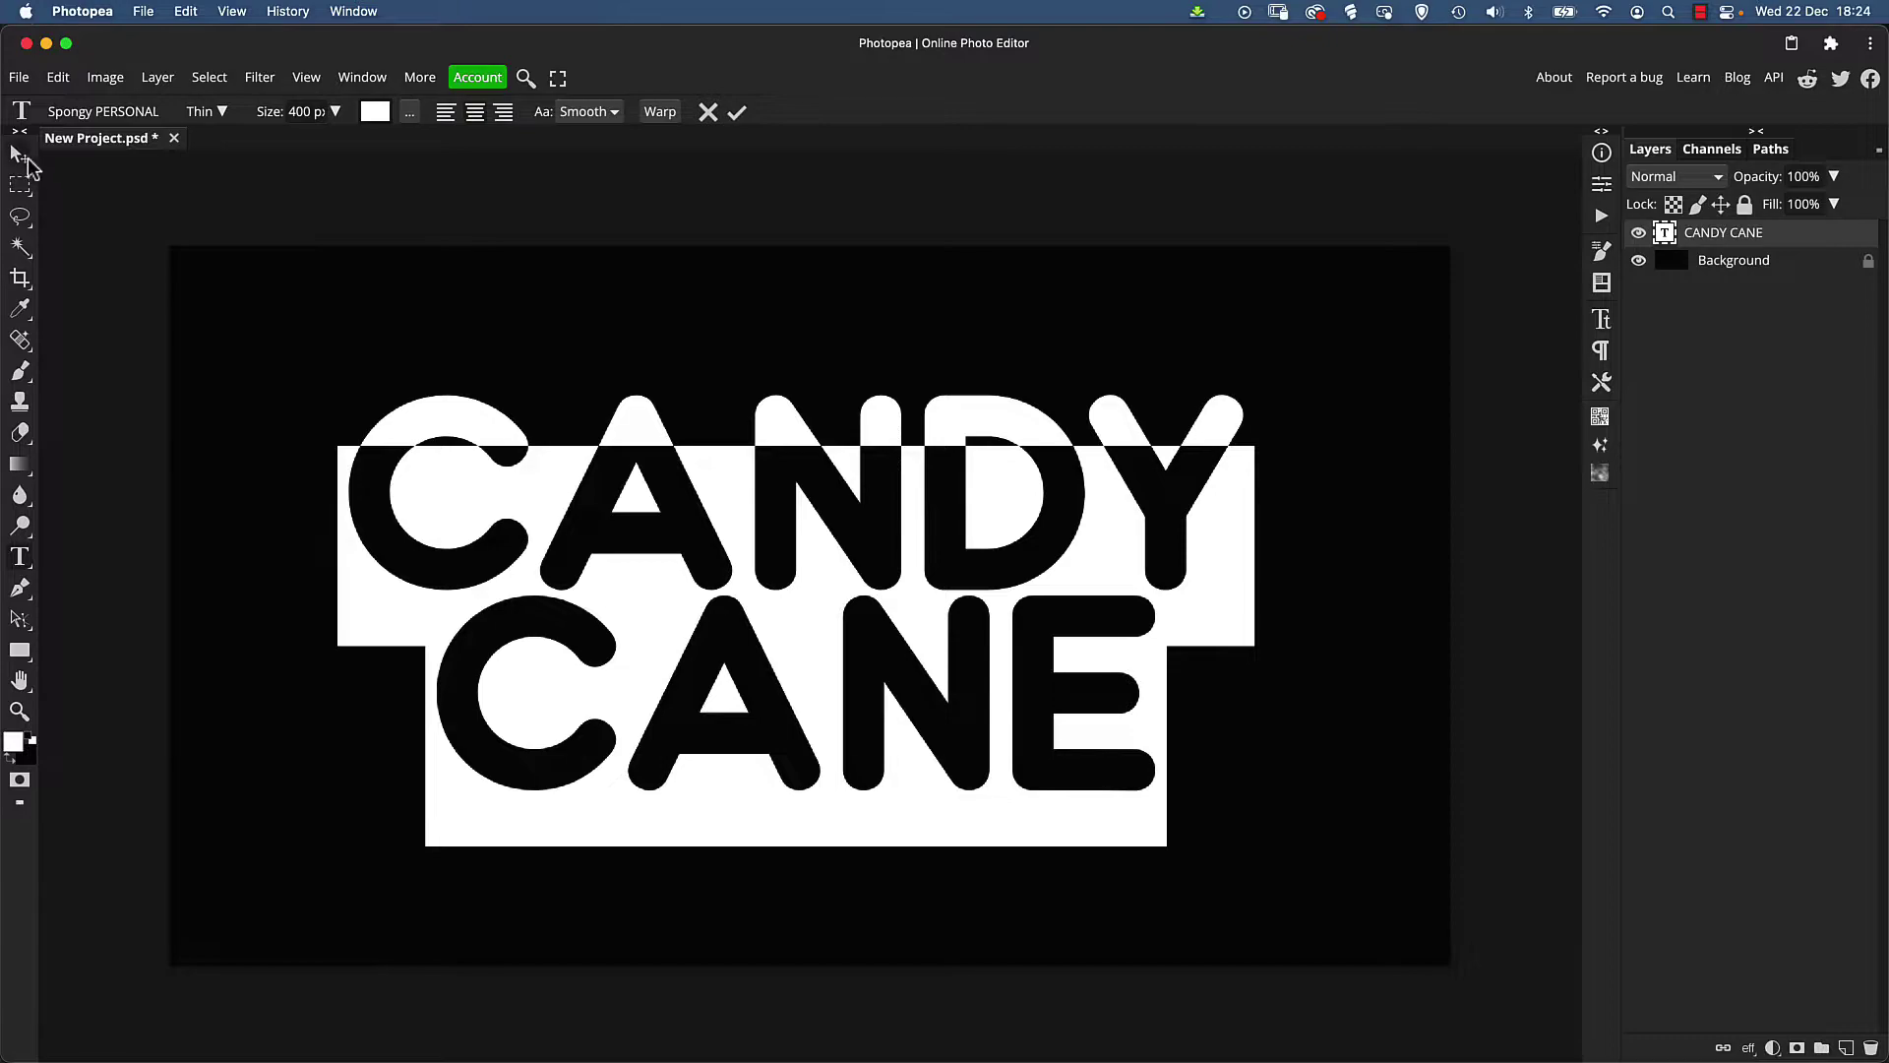
pyautogui.click(20, 155)
pyautogui.moveTo(853, 522); pyautogui.dragTo(859, 521)
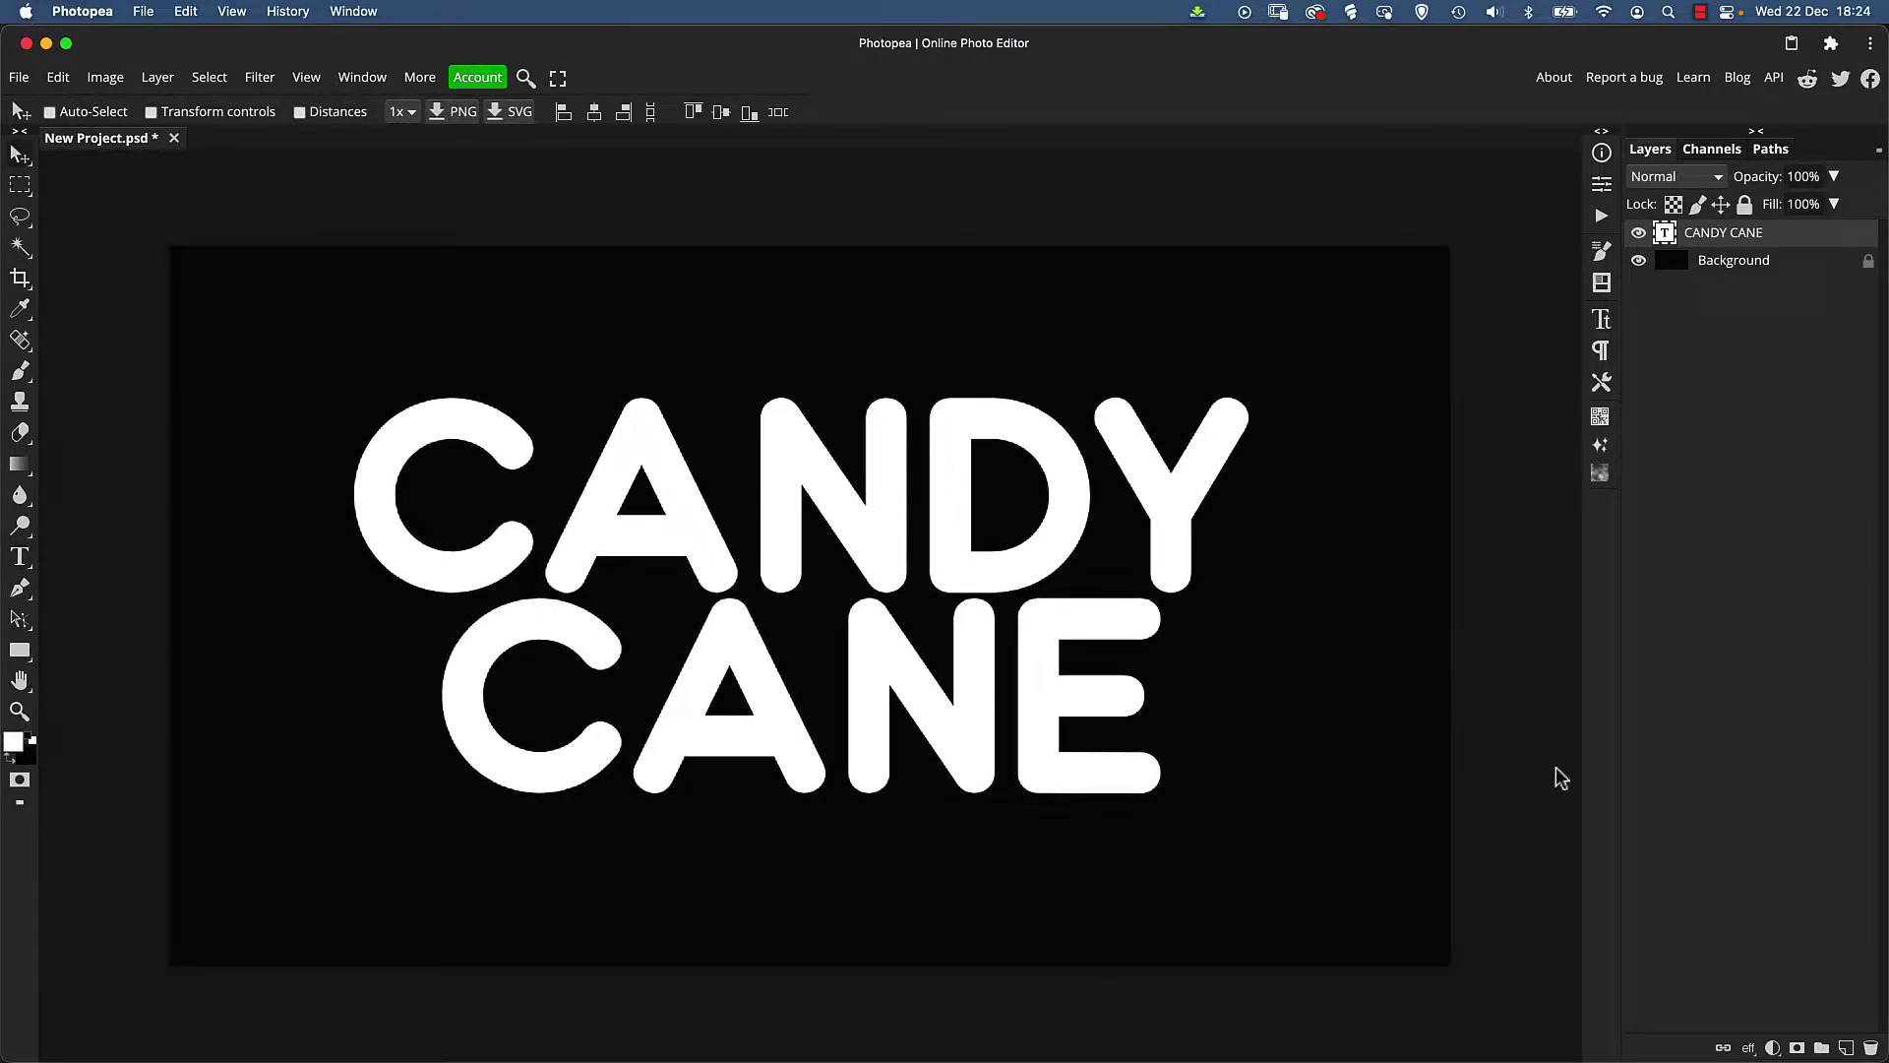
# Add a new white-filled layer above the CANDY CANE text and convert it to a smart object
pyautogui.click(1846, 1047)
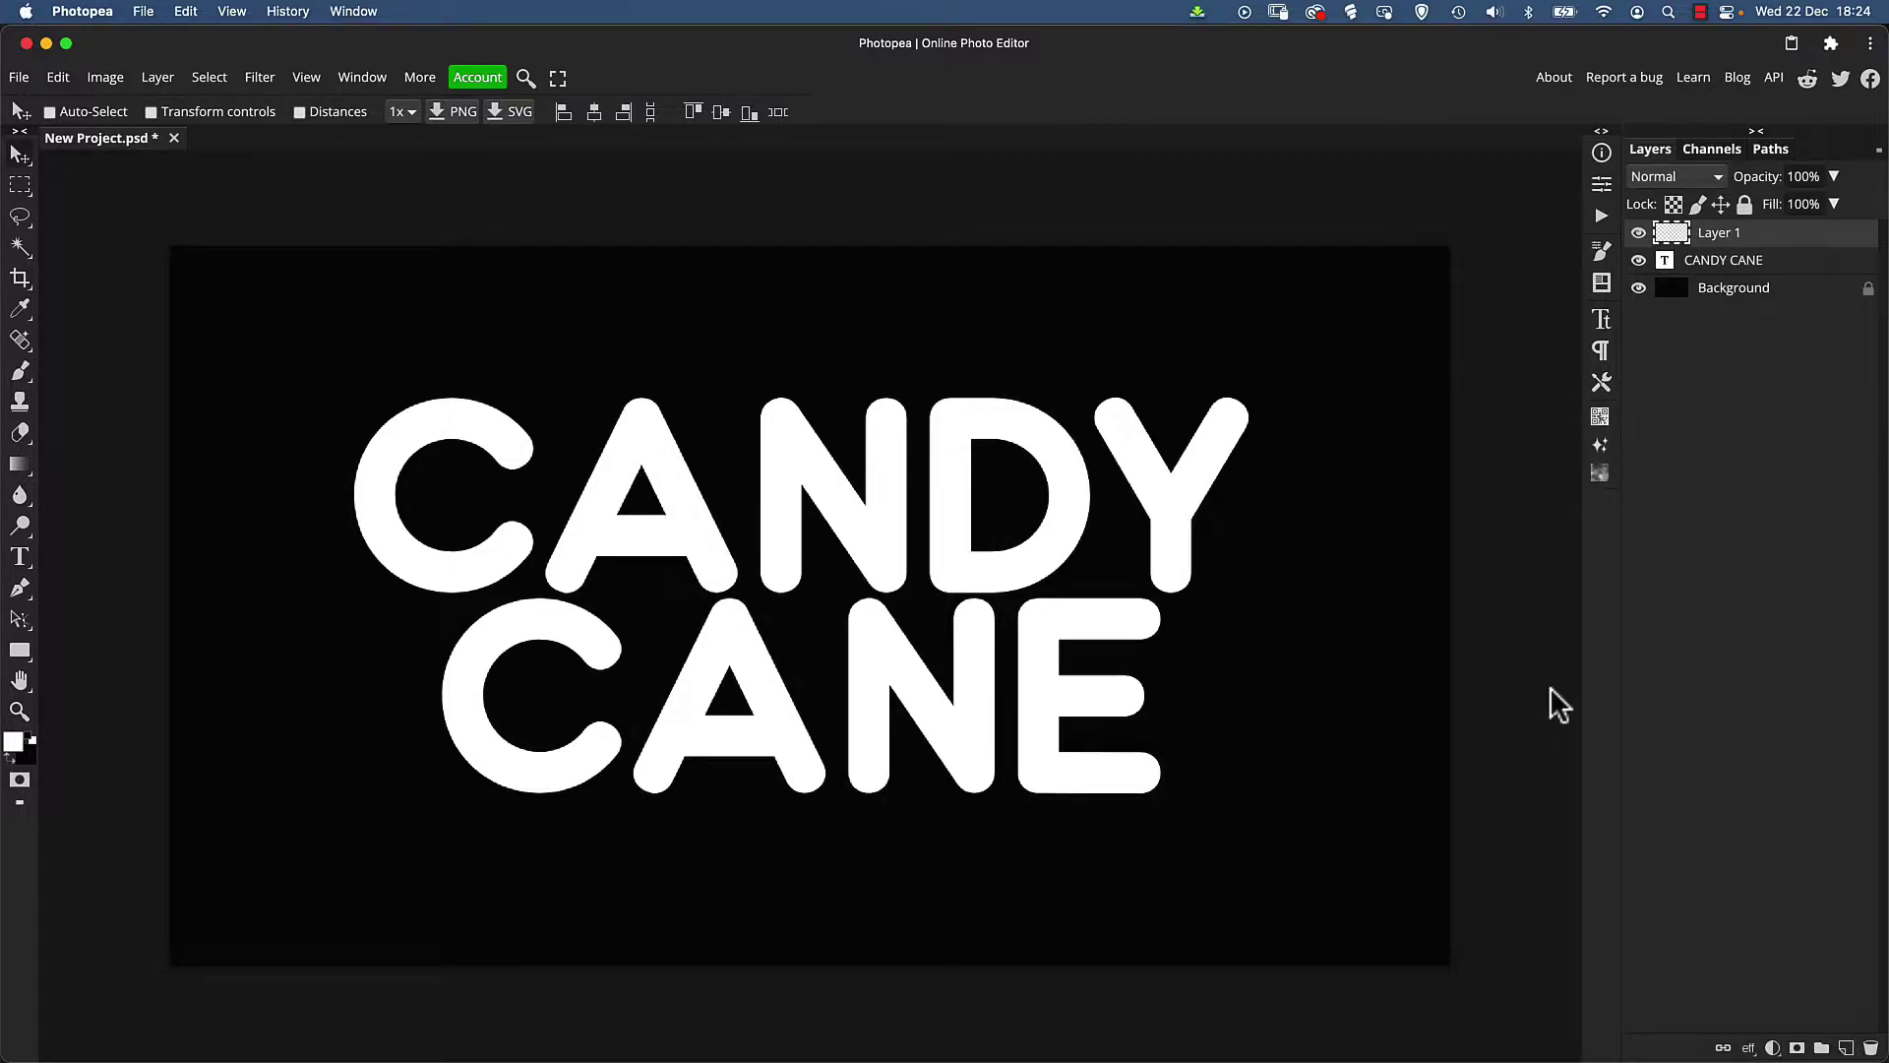
pyautogui.hotkey('alt', 'BackSpace')
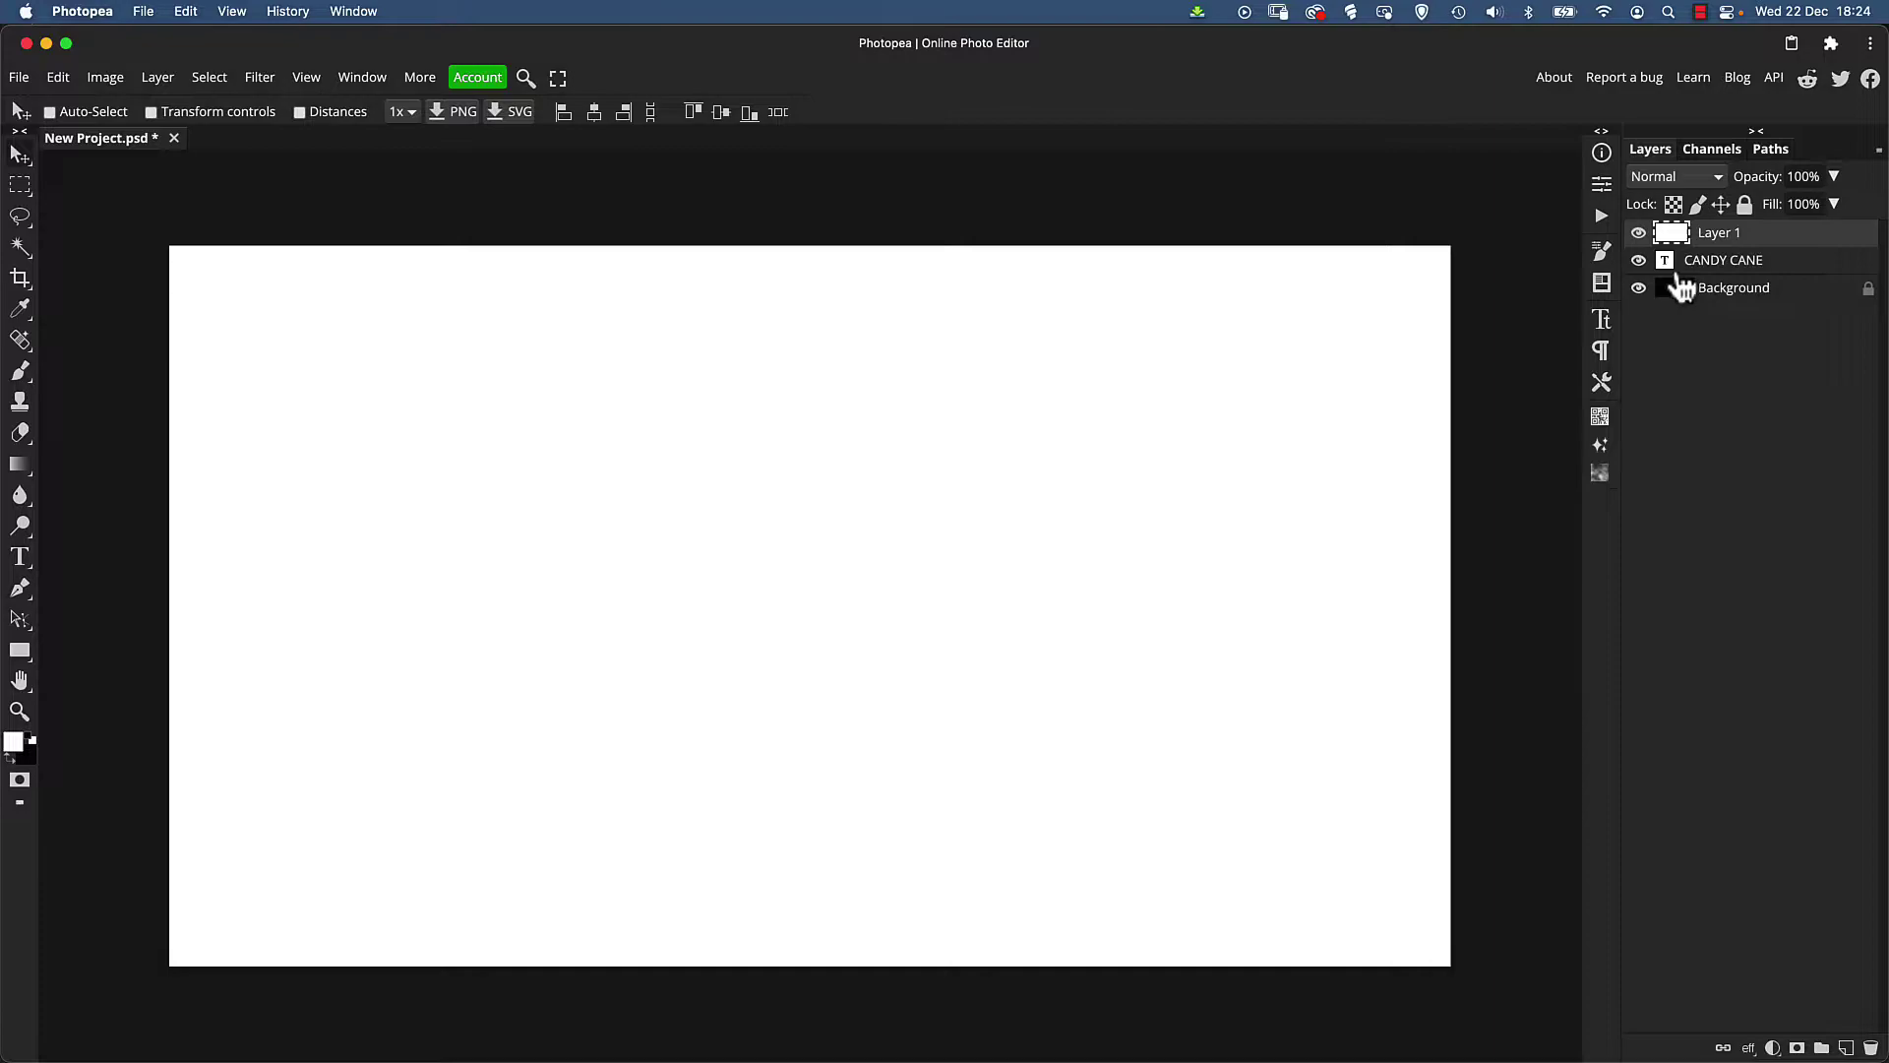
pyautogui.rightClick(1783, 236)
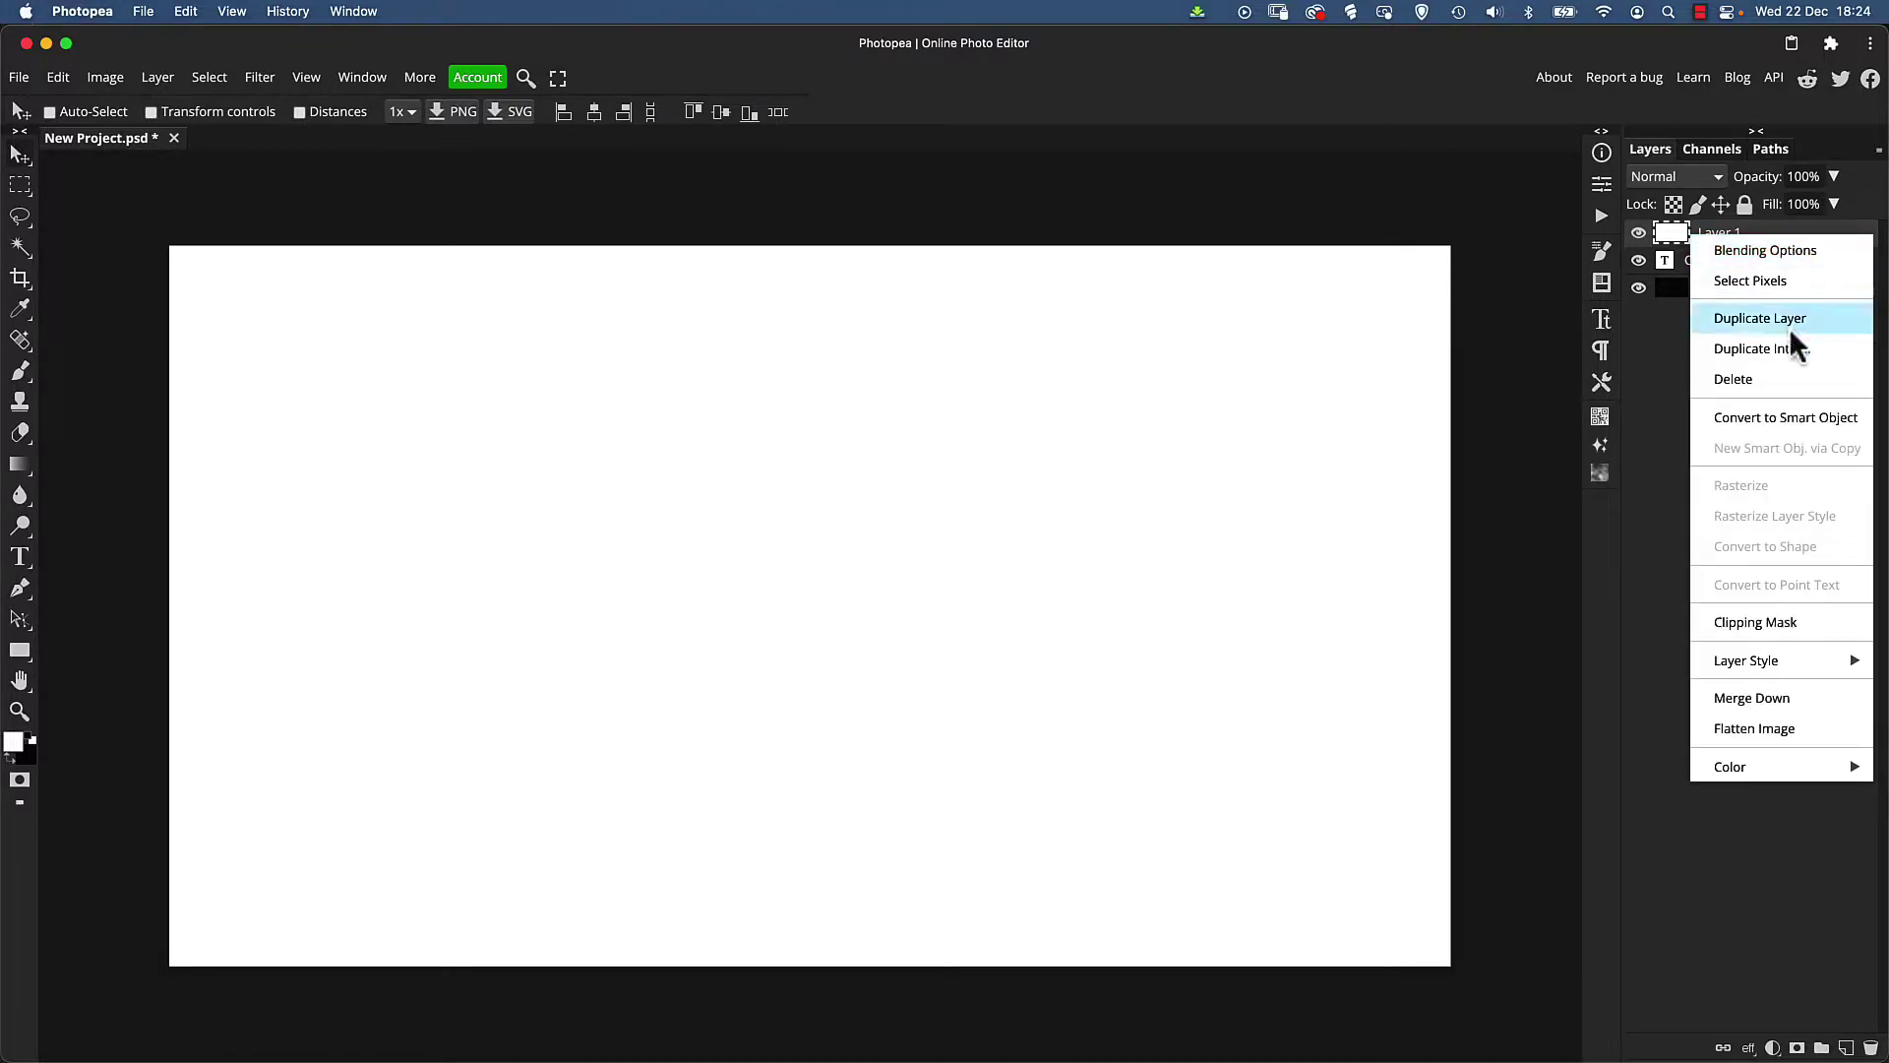
pyautogui.click(1791, 418)
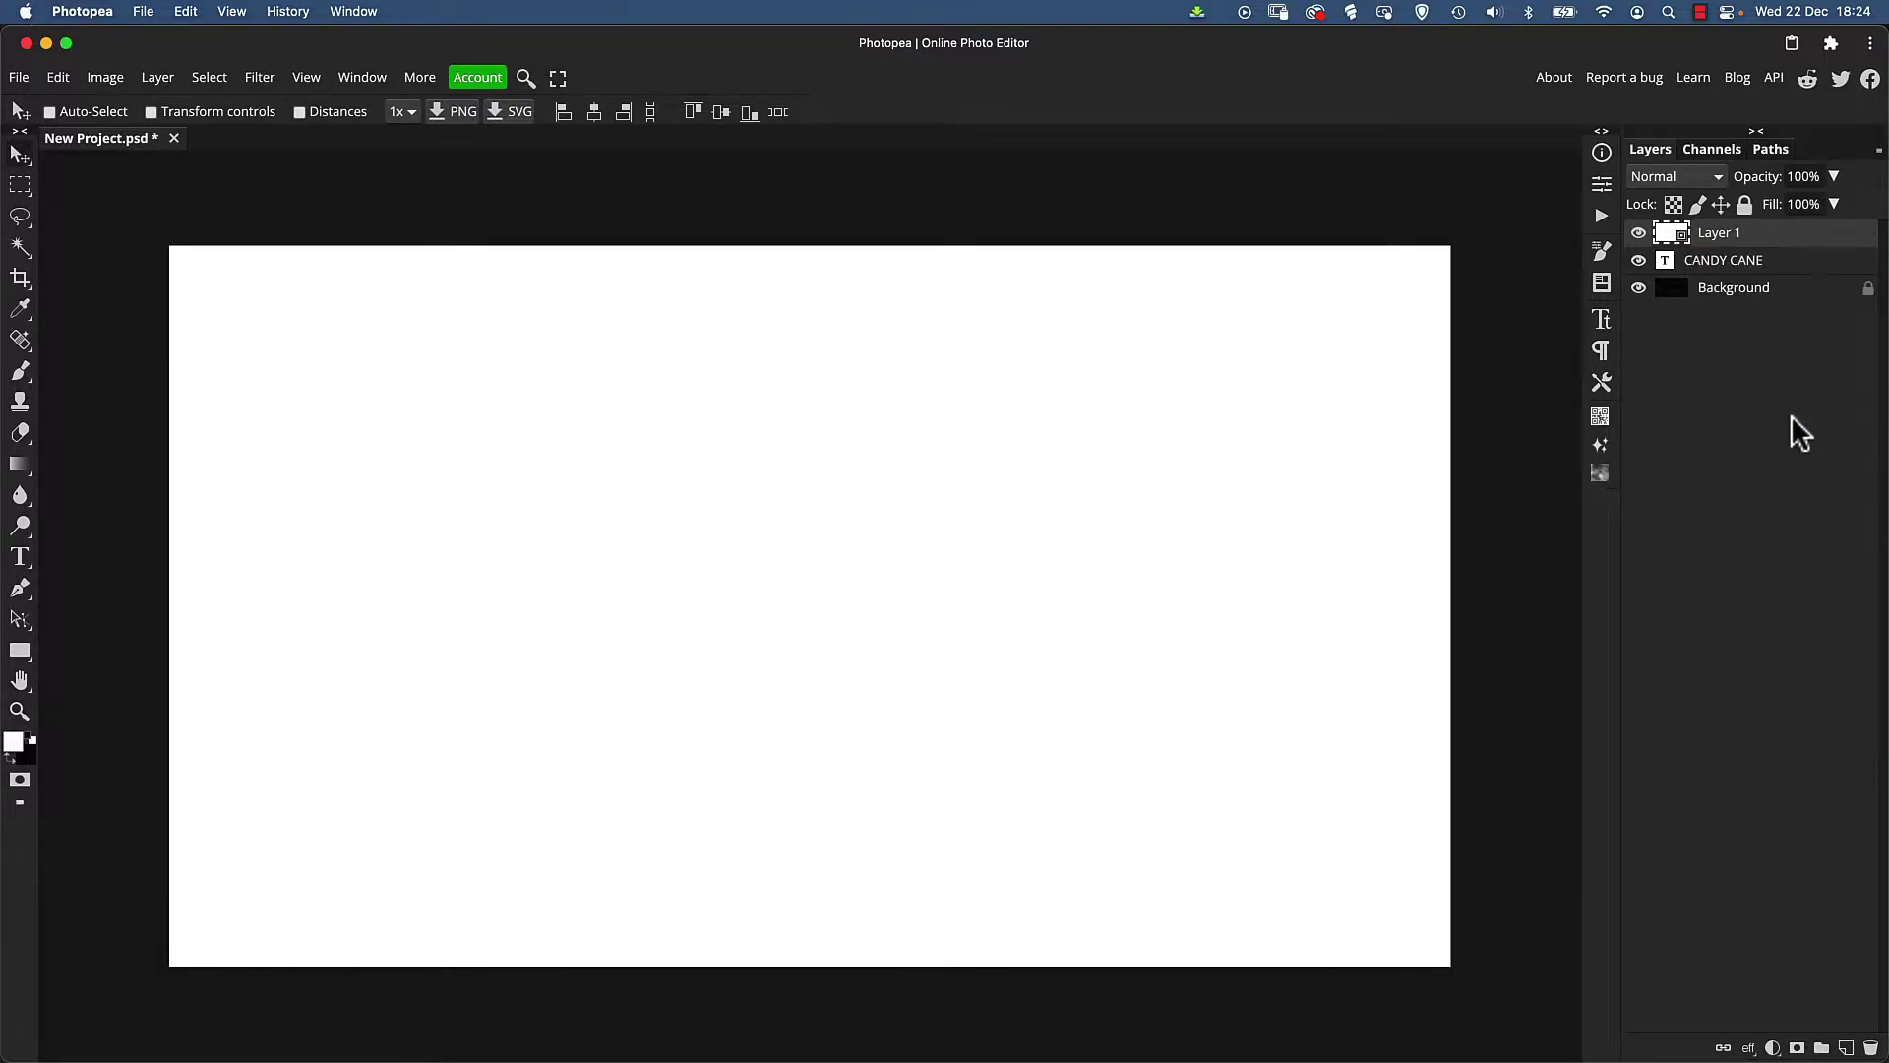
# Open the Filter Gallery for the white smart object and choose the Halftone Pattern sketch filter
pyautogui.click(313, 99)
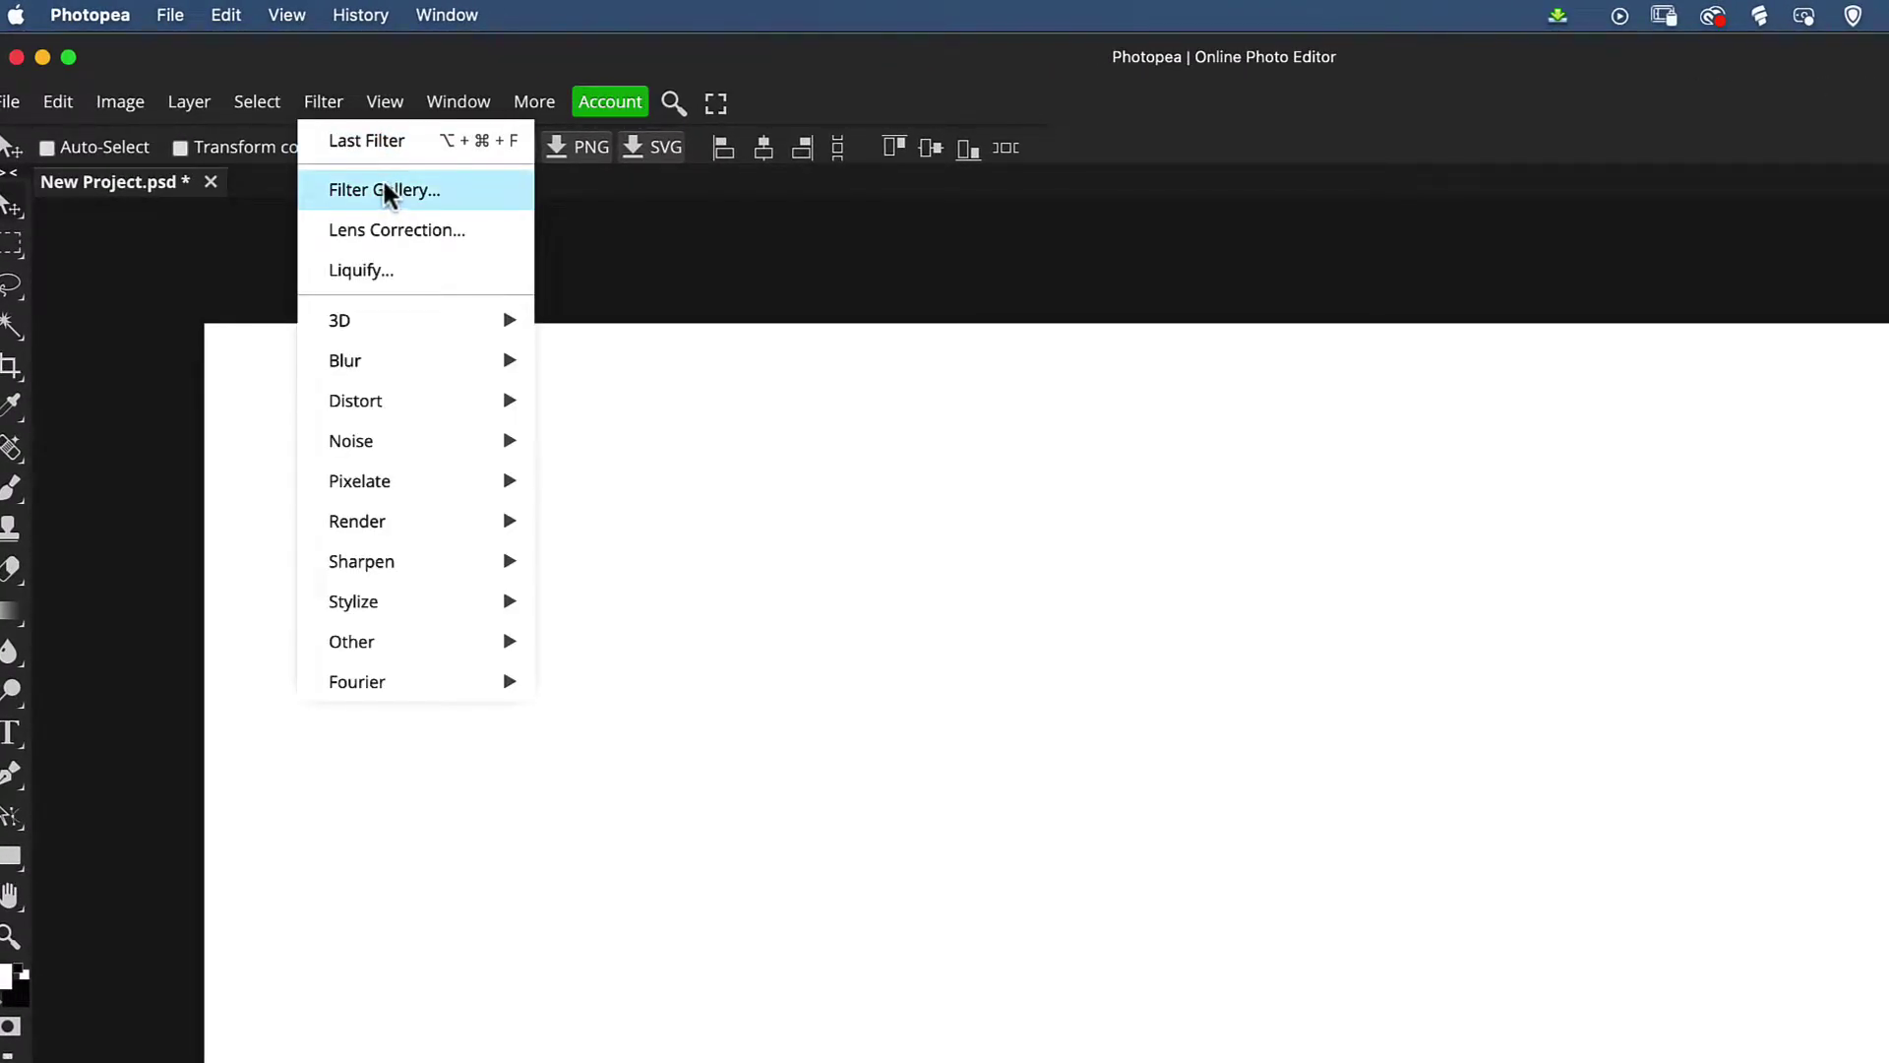
pyautogui.click(385, 190)
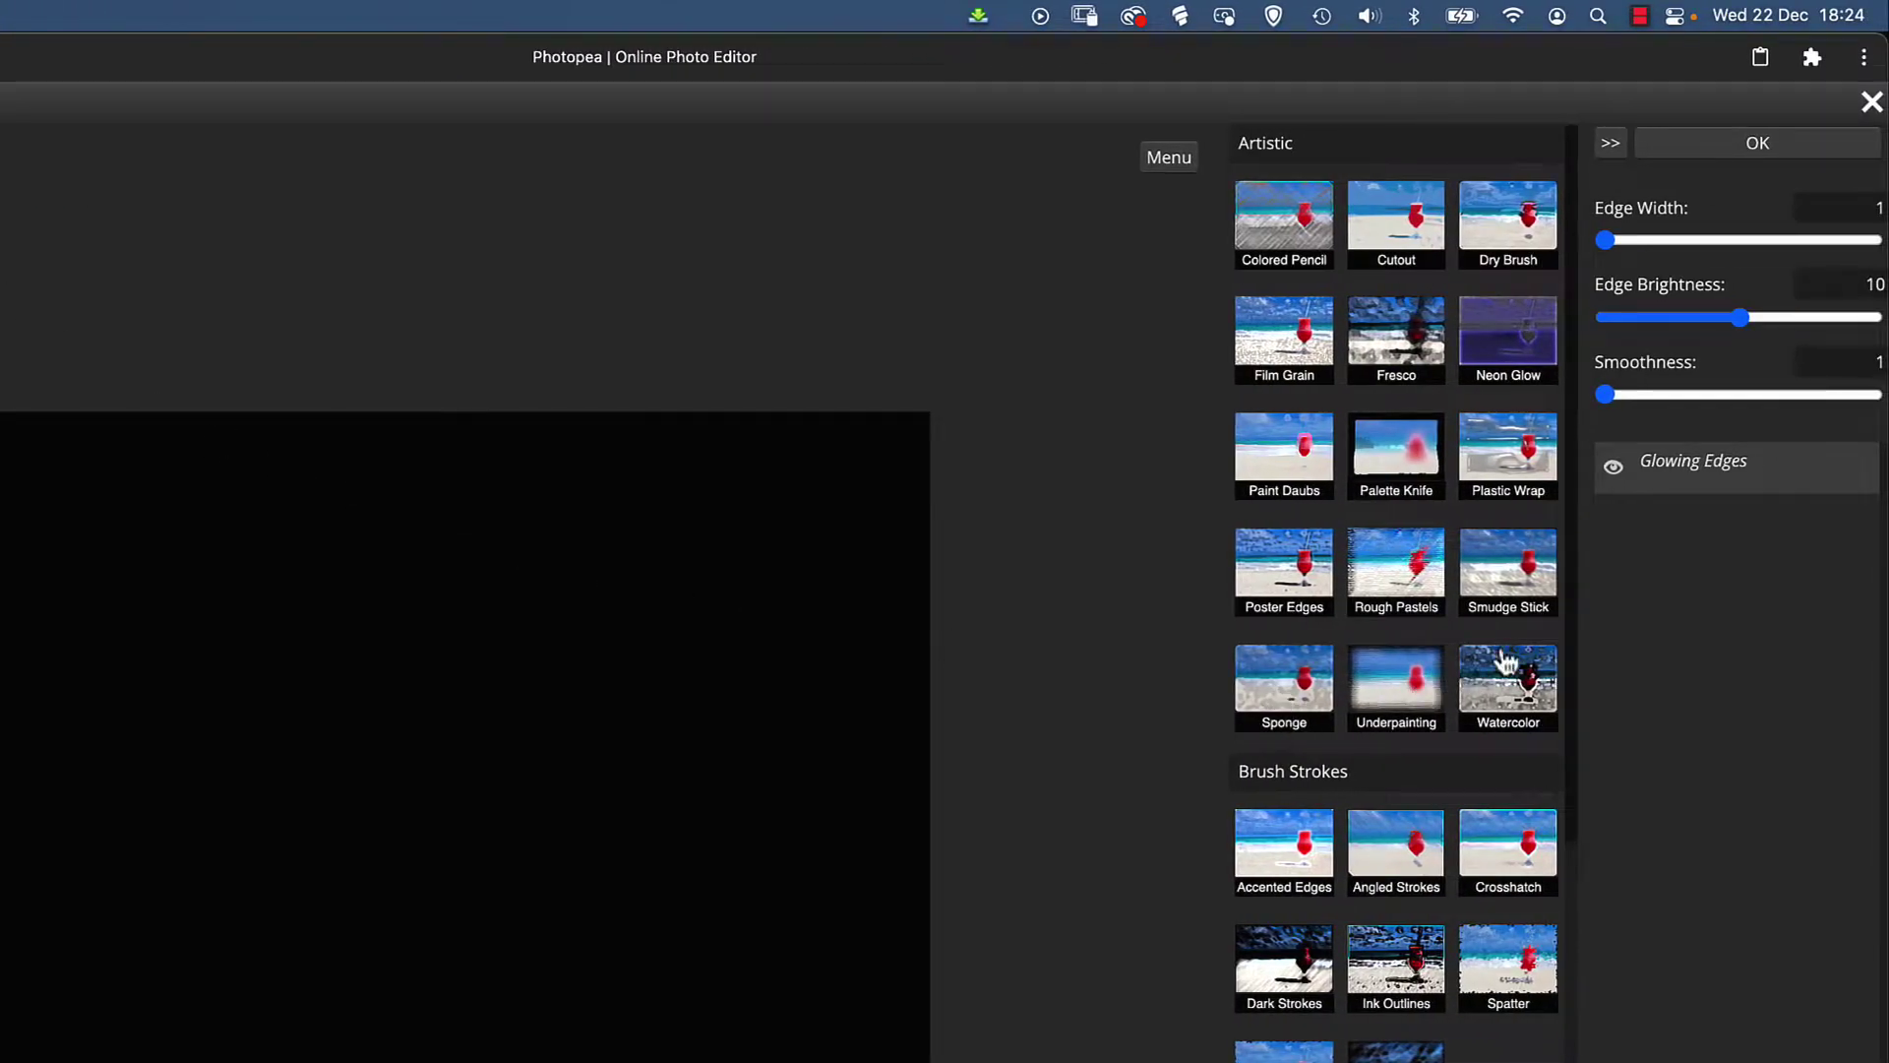
pyautogui.moveTo(1570, 618); pyautogui.dragTo(1603, 1033)
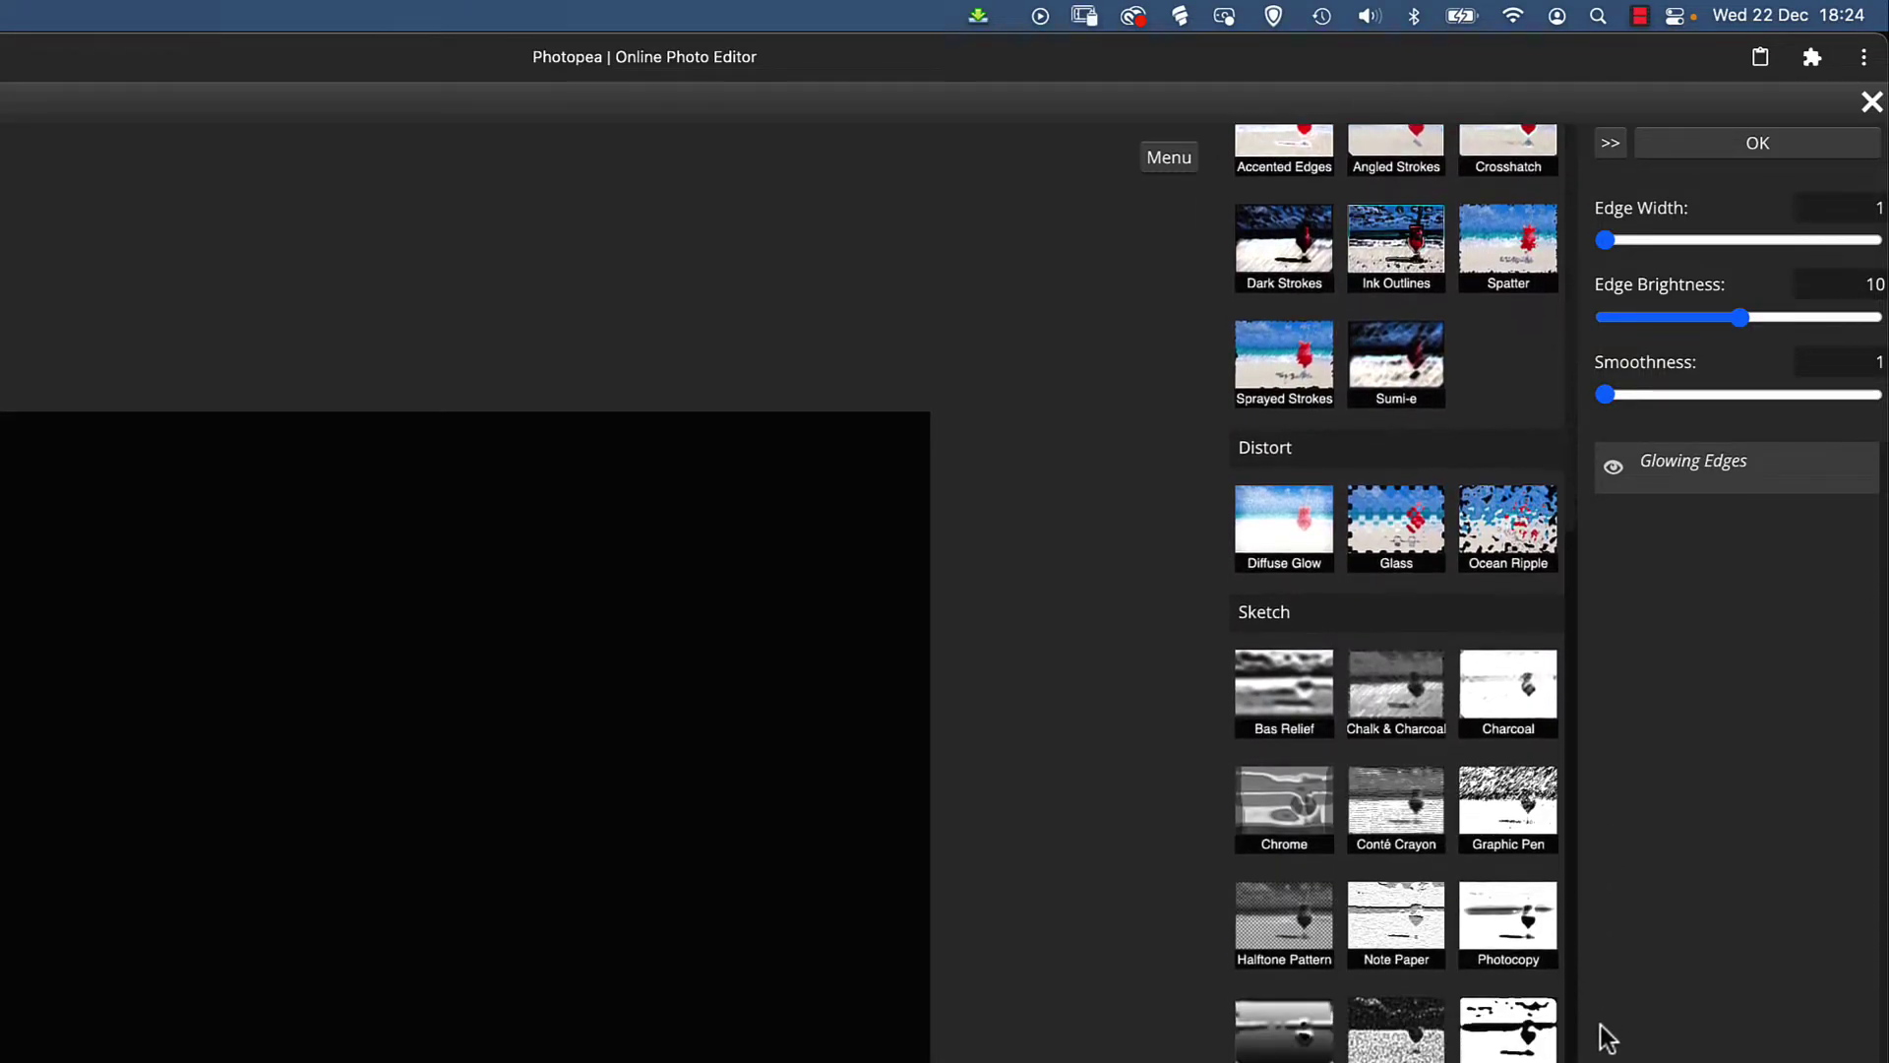
pyautogui.click(1297, 943)
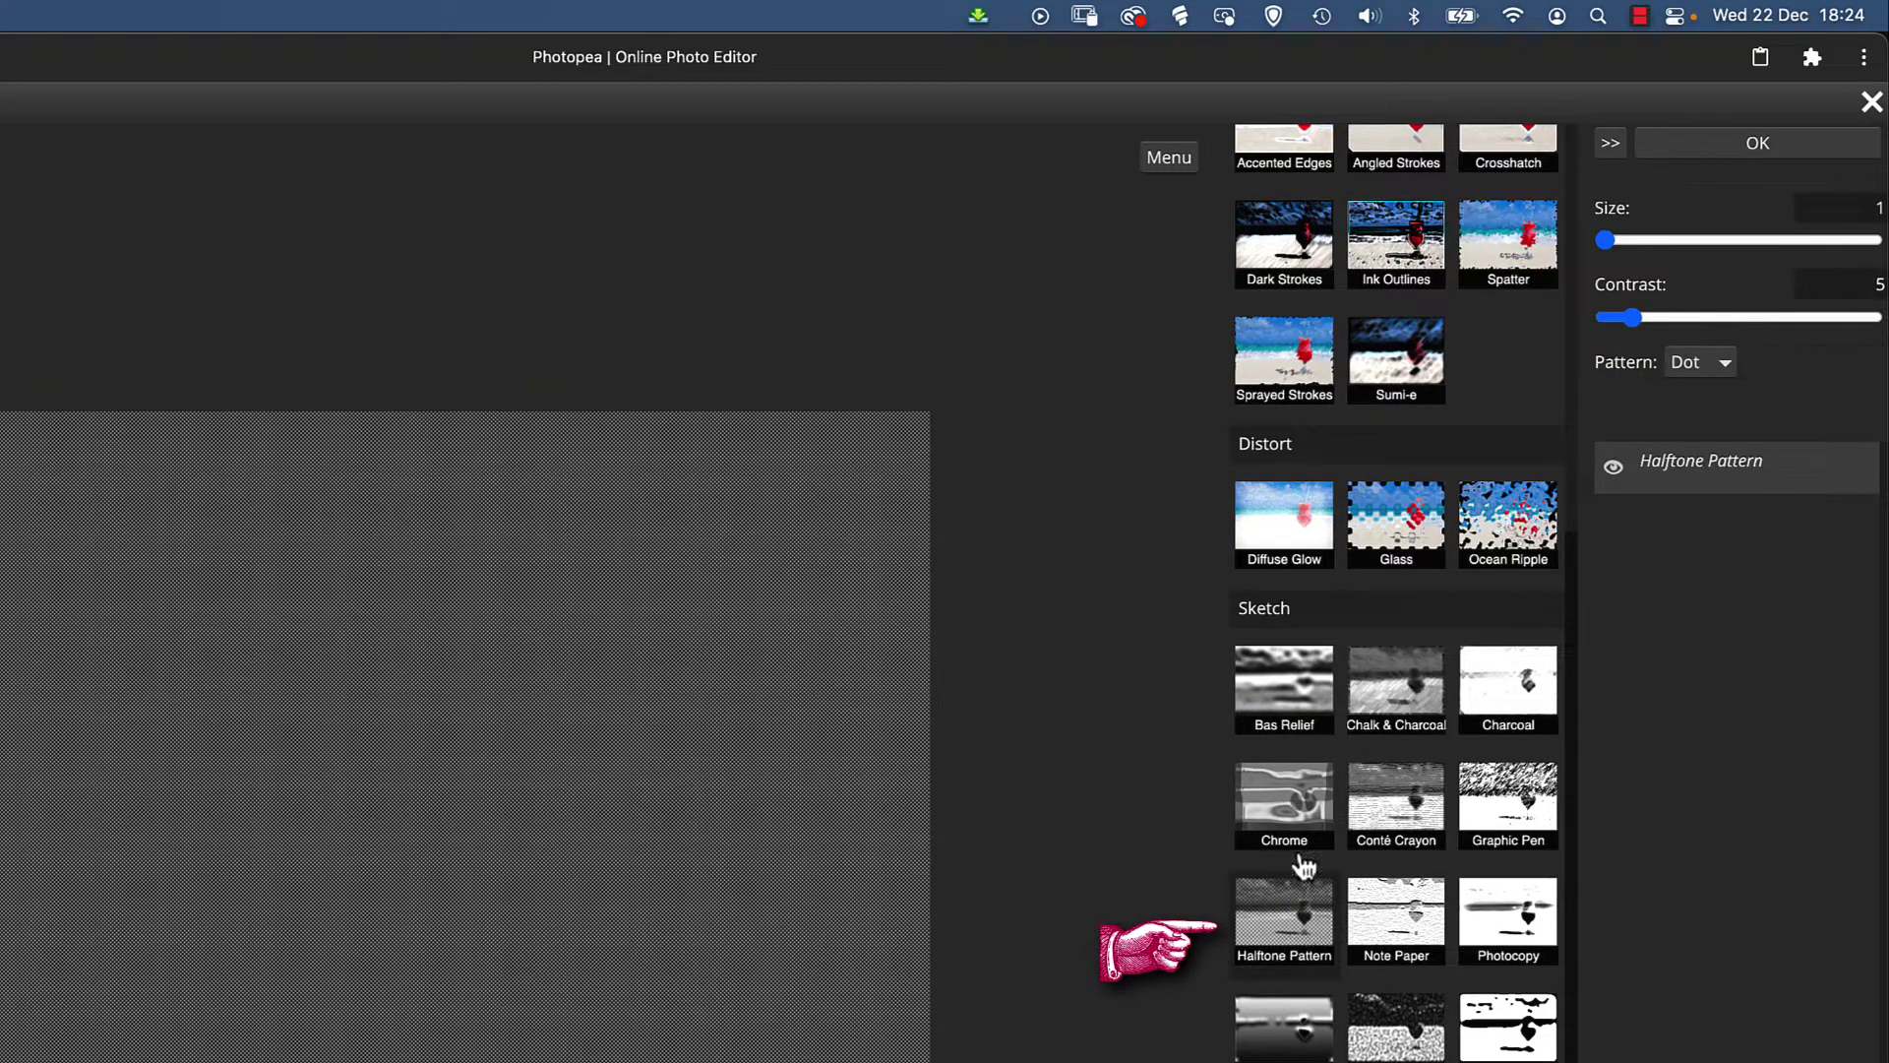
# Apply the Halftone Pattern with the Circle pattern, size 15 and contrast 50, and clip the resulting layer to the CANDY CANE text
pyautogui.click(1722, 372)
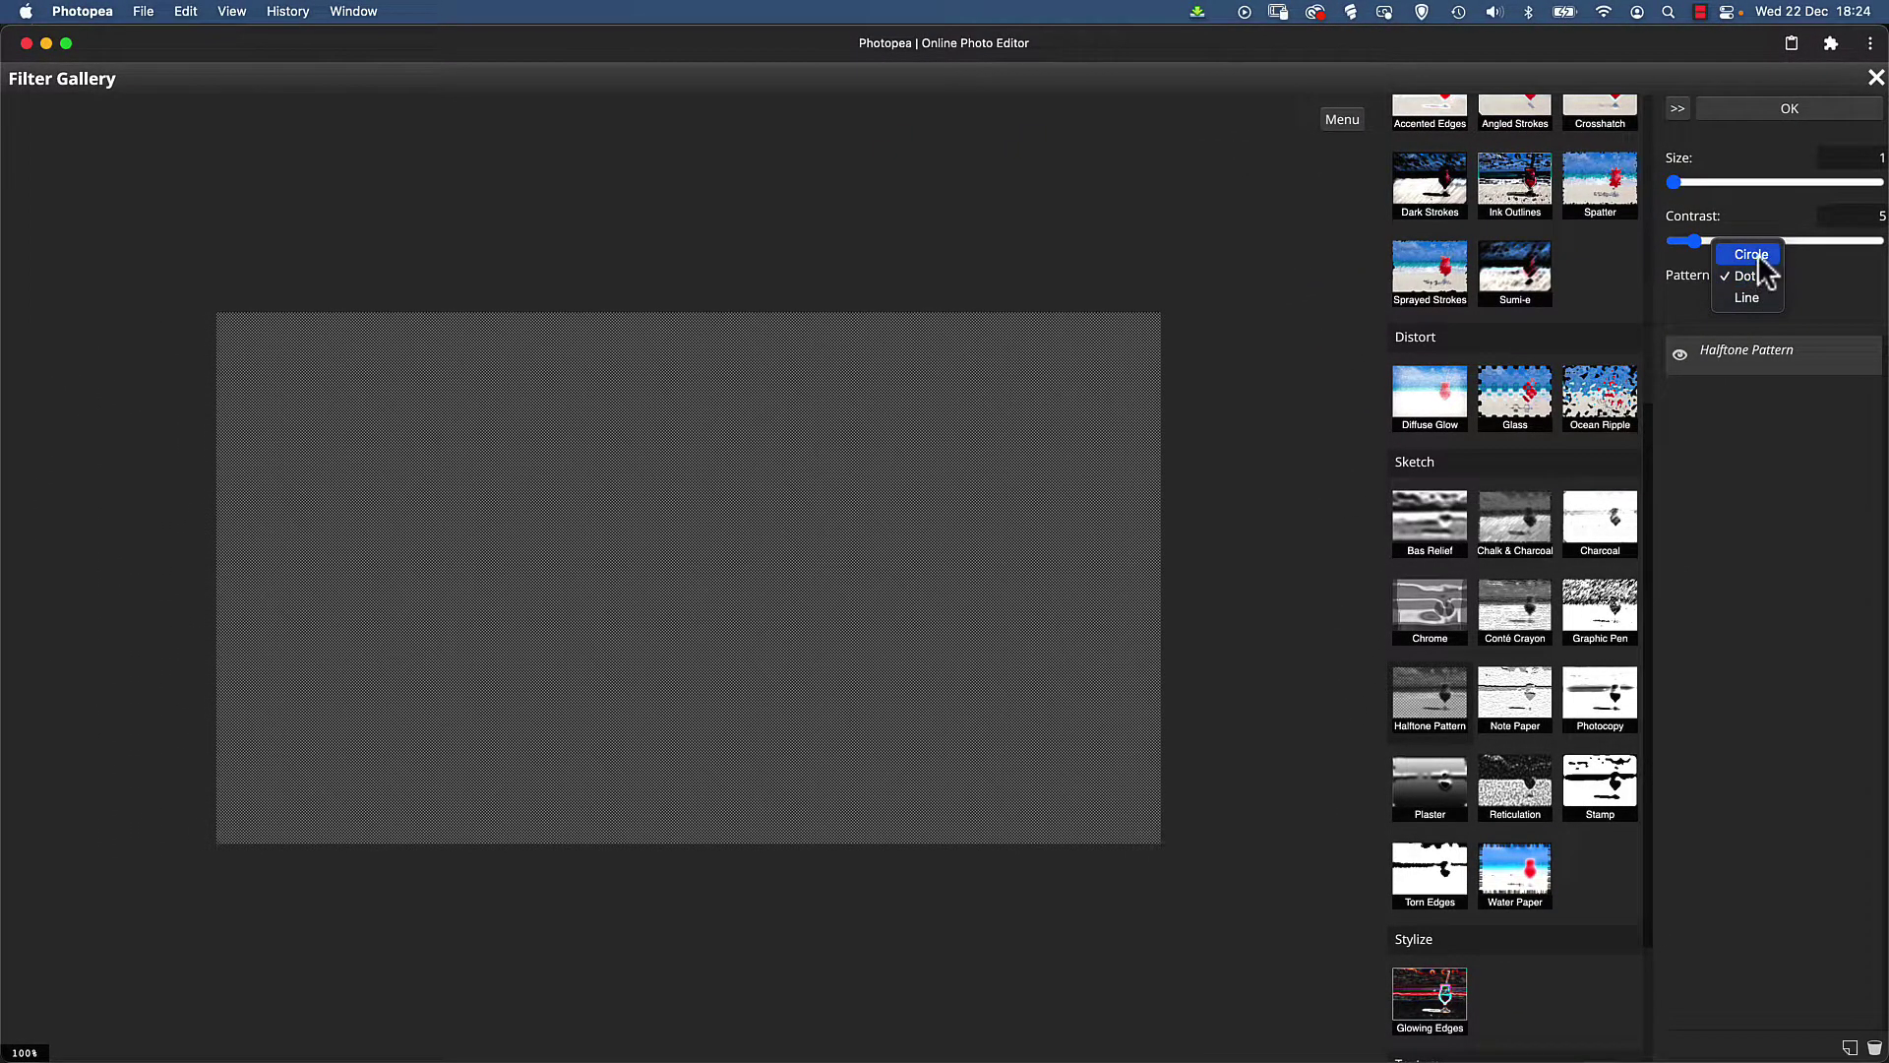
pyautogui.click(1762, 260)
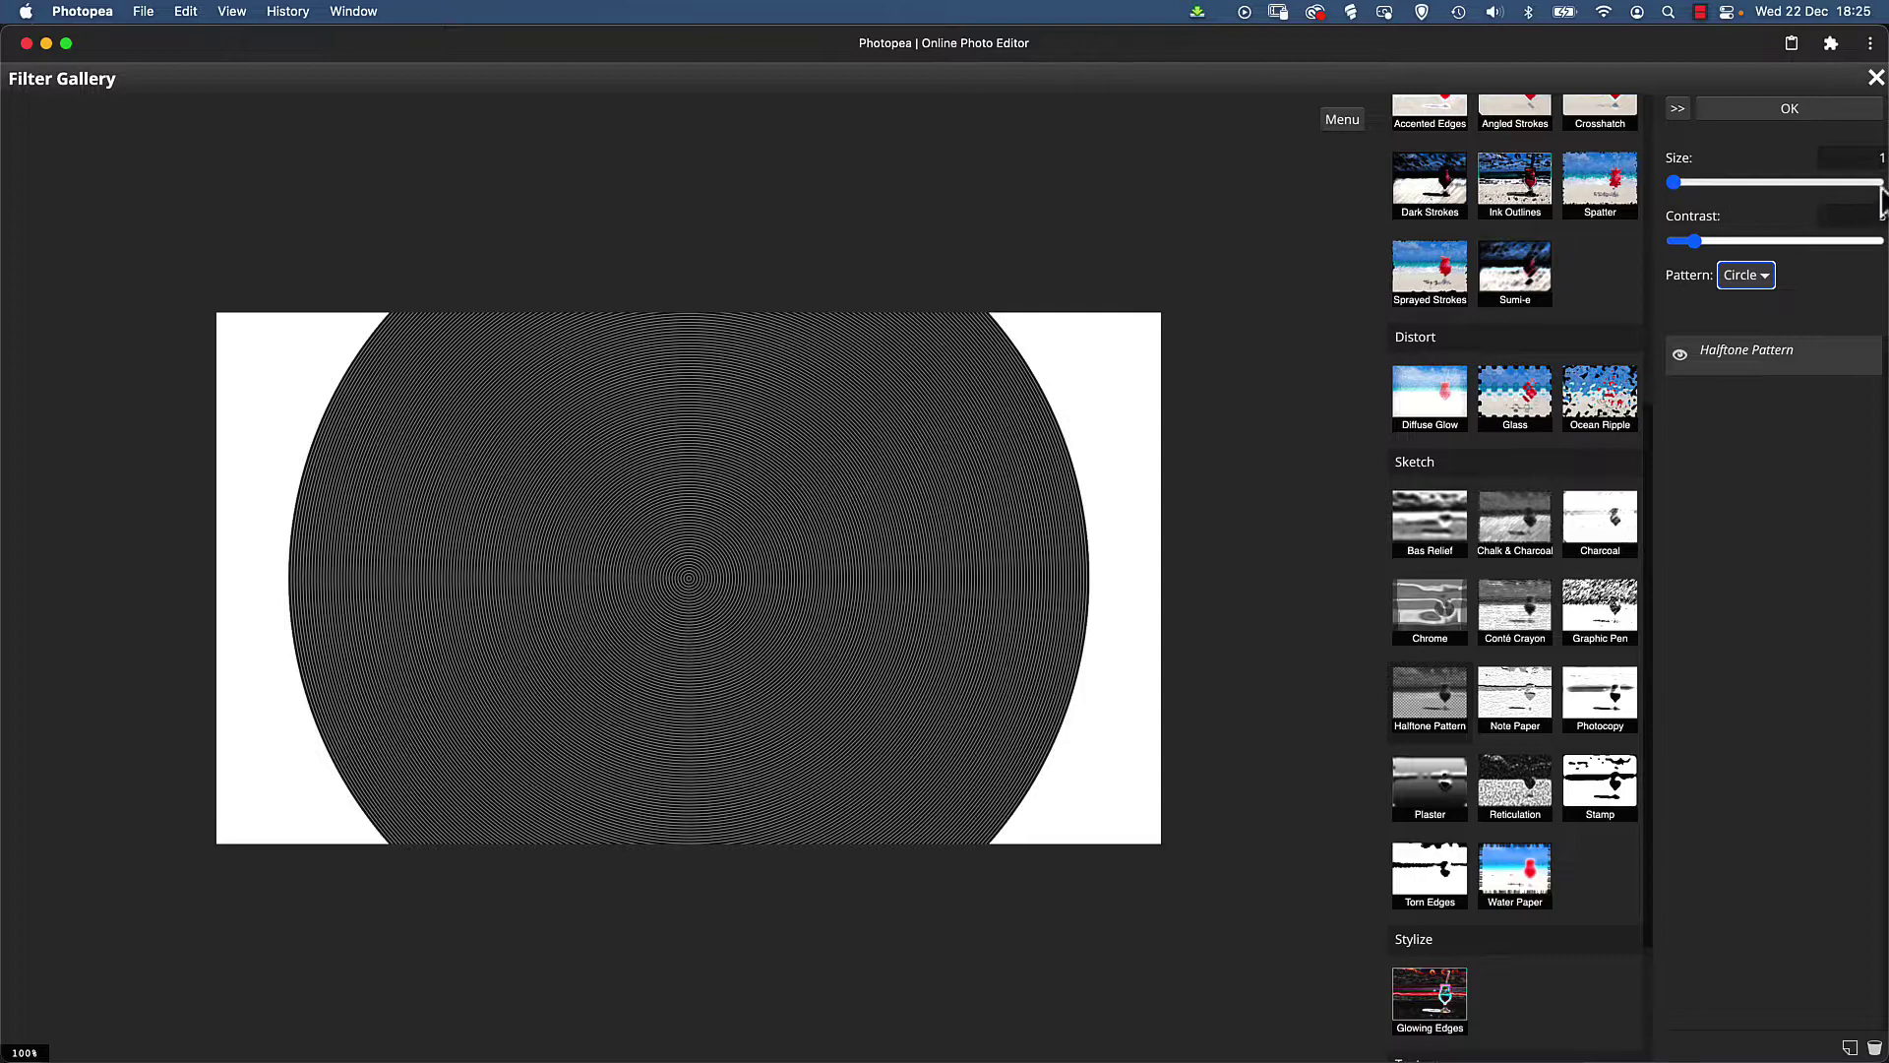
pyautogui.click(1878, 183)
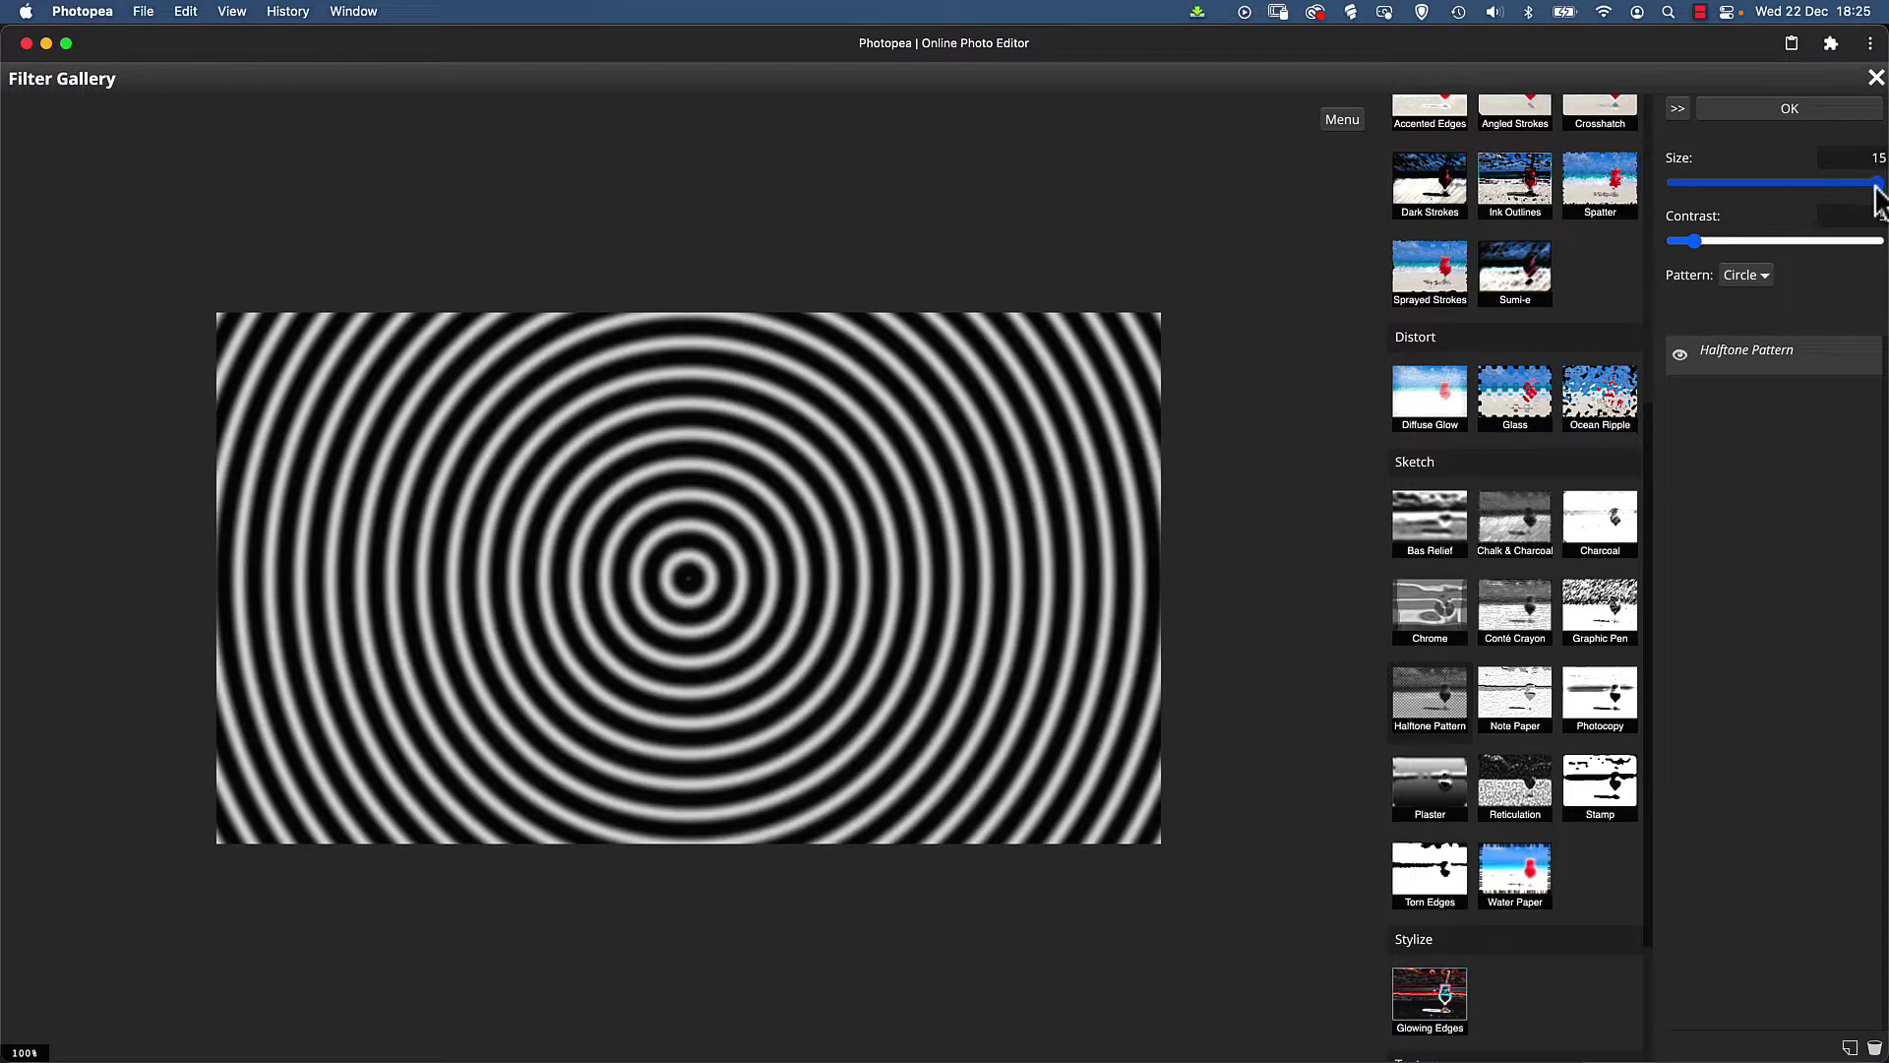
pyautogui.click(1813, 241)
pyautogui.moveTo(1789, 241); pyautogui.dragTo(1743, 244)
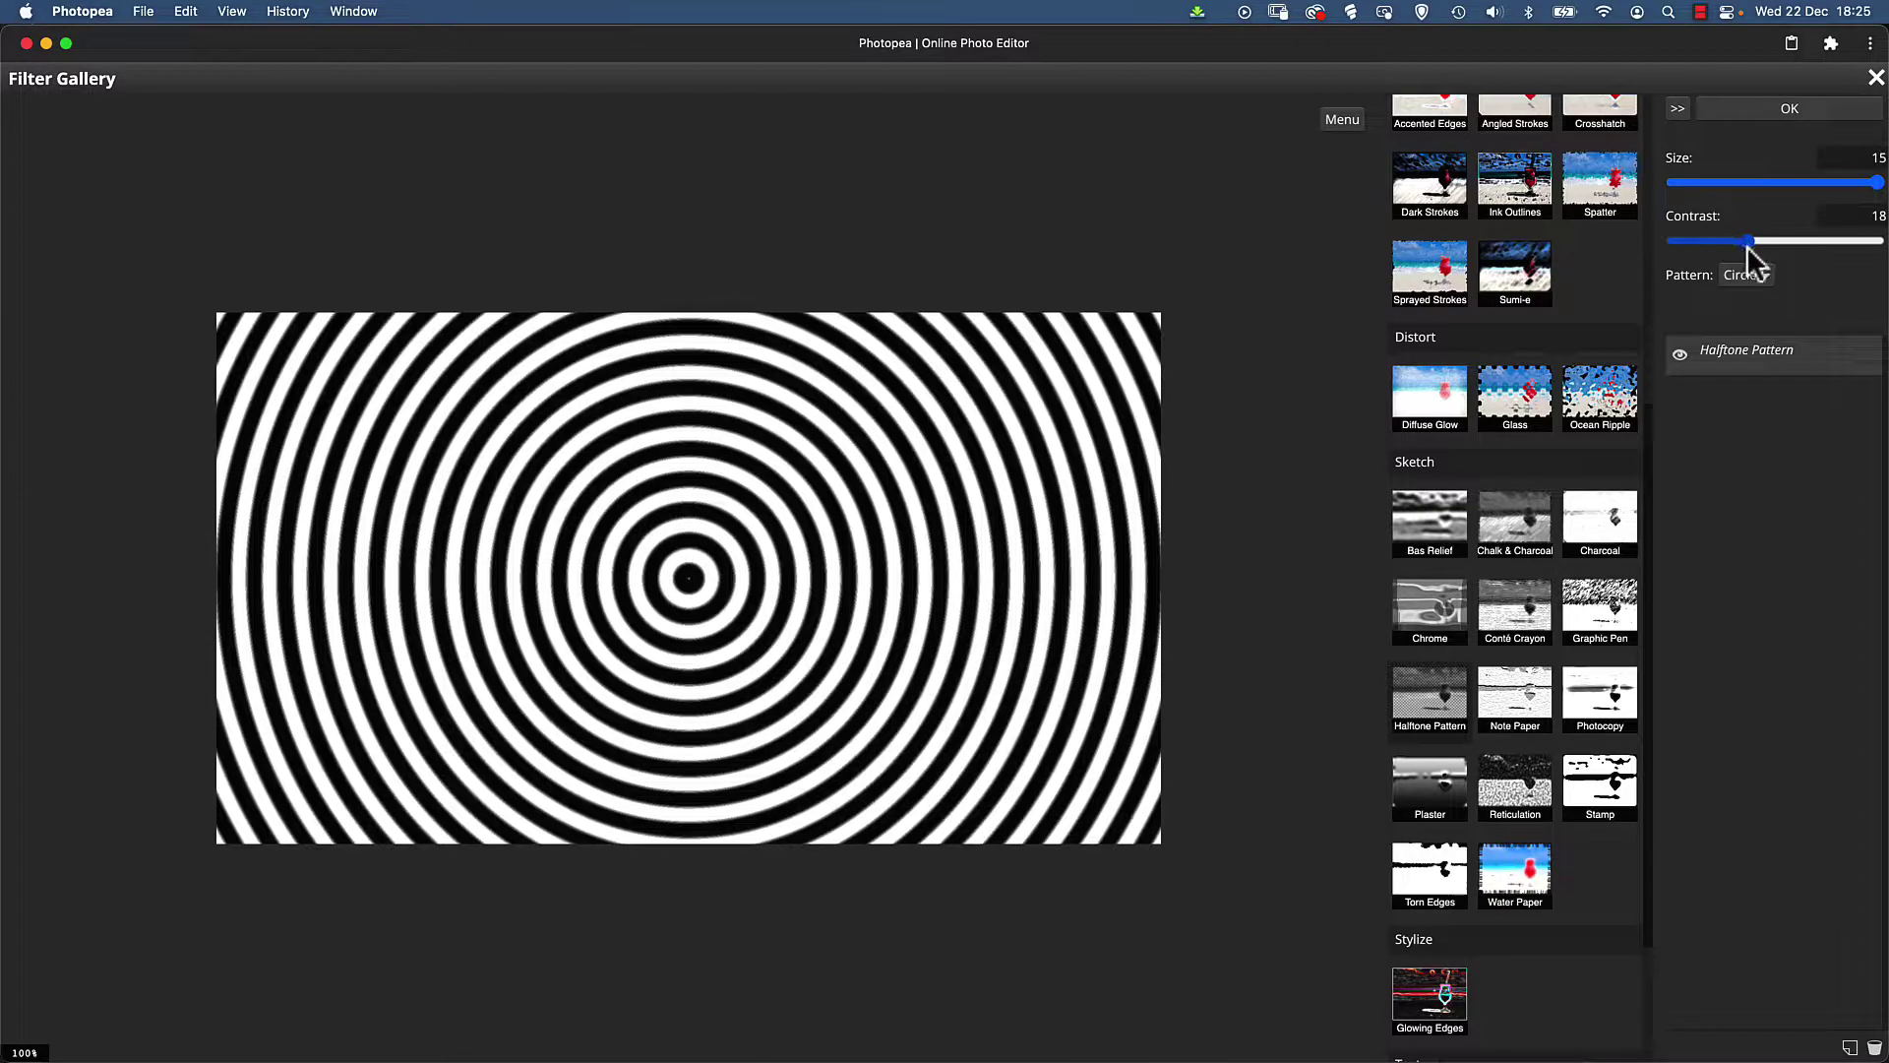
pyautogui.click(1710, 241)
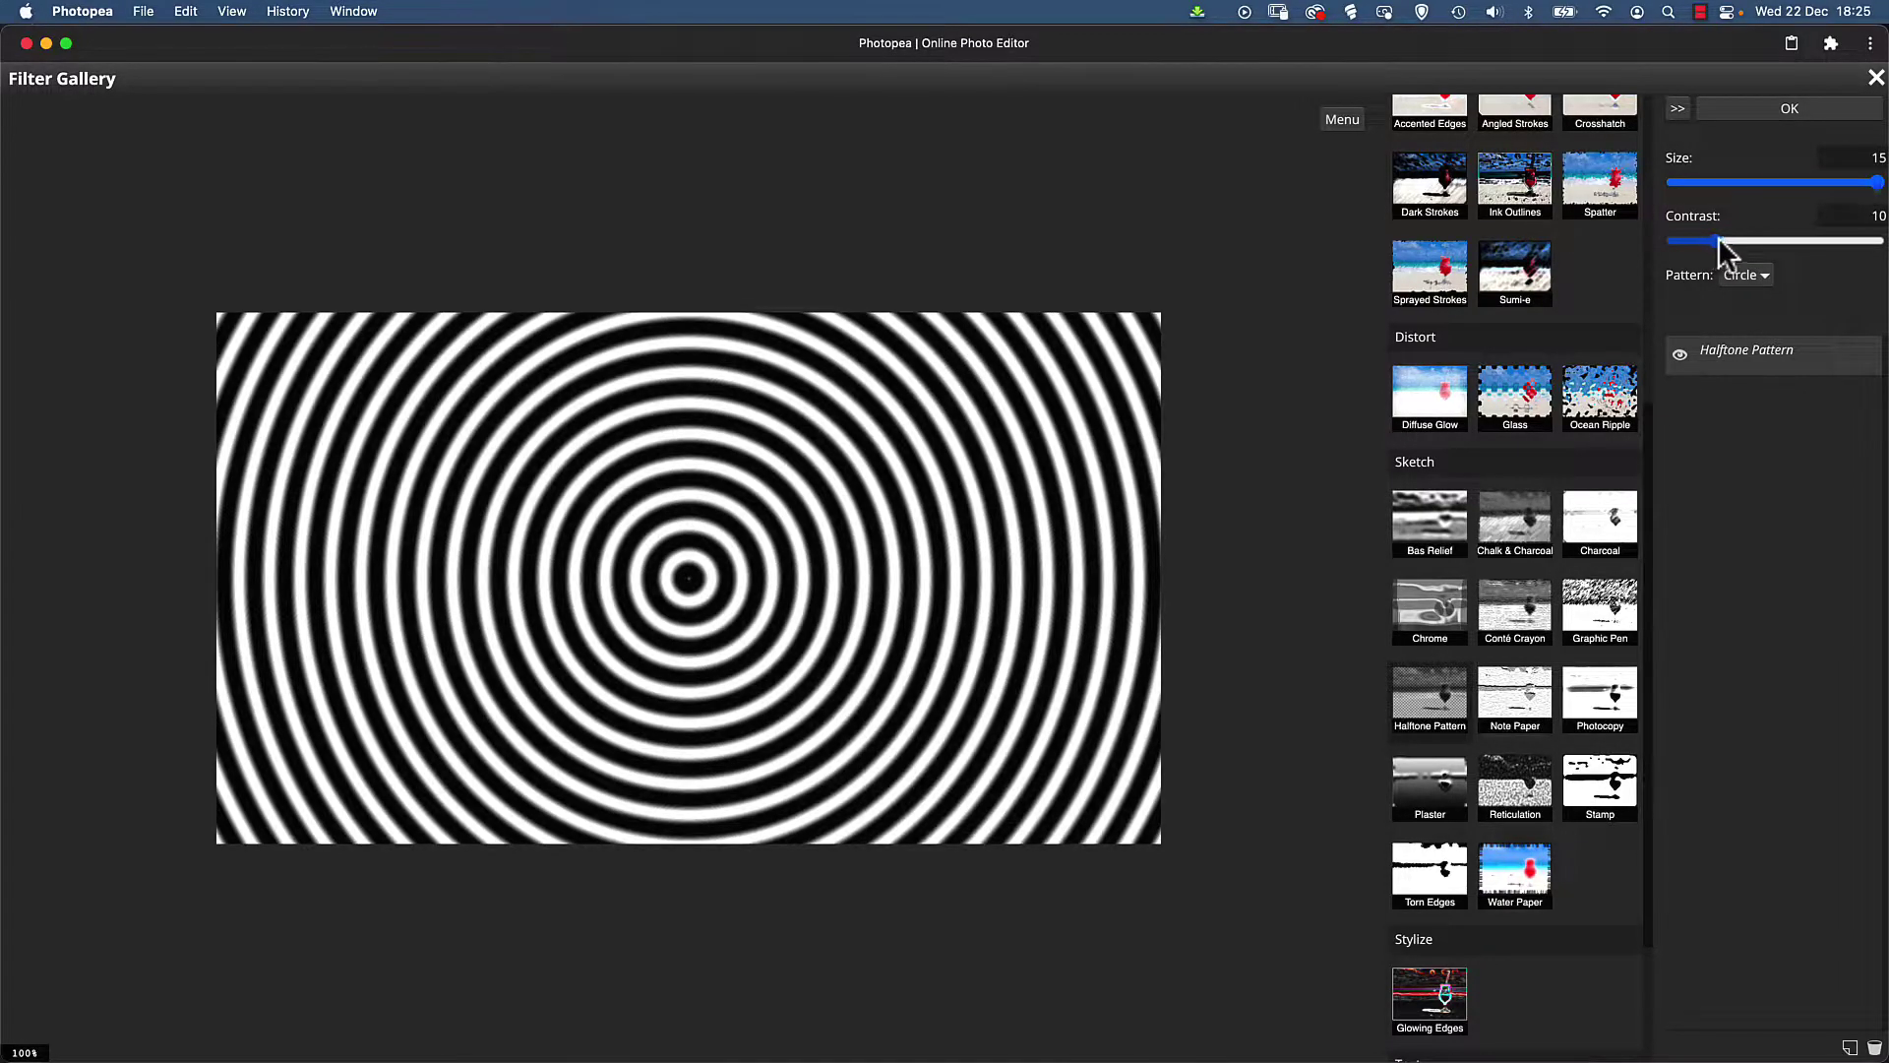
pyautogui.click(1877, 241)
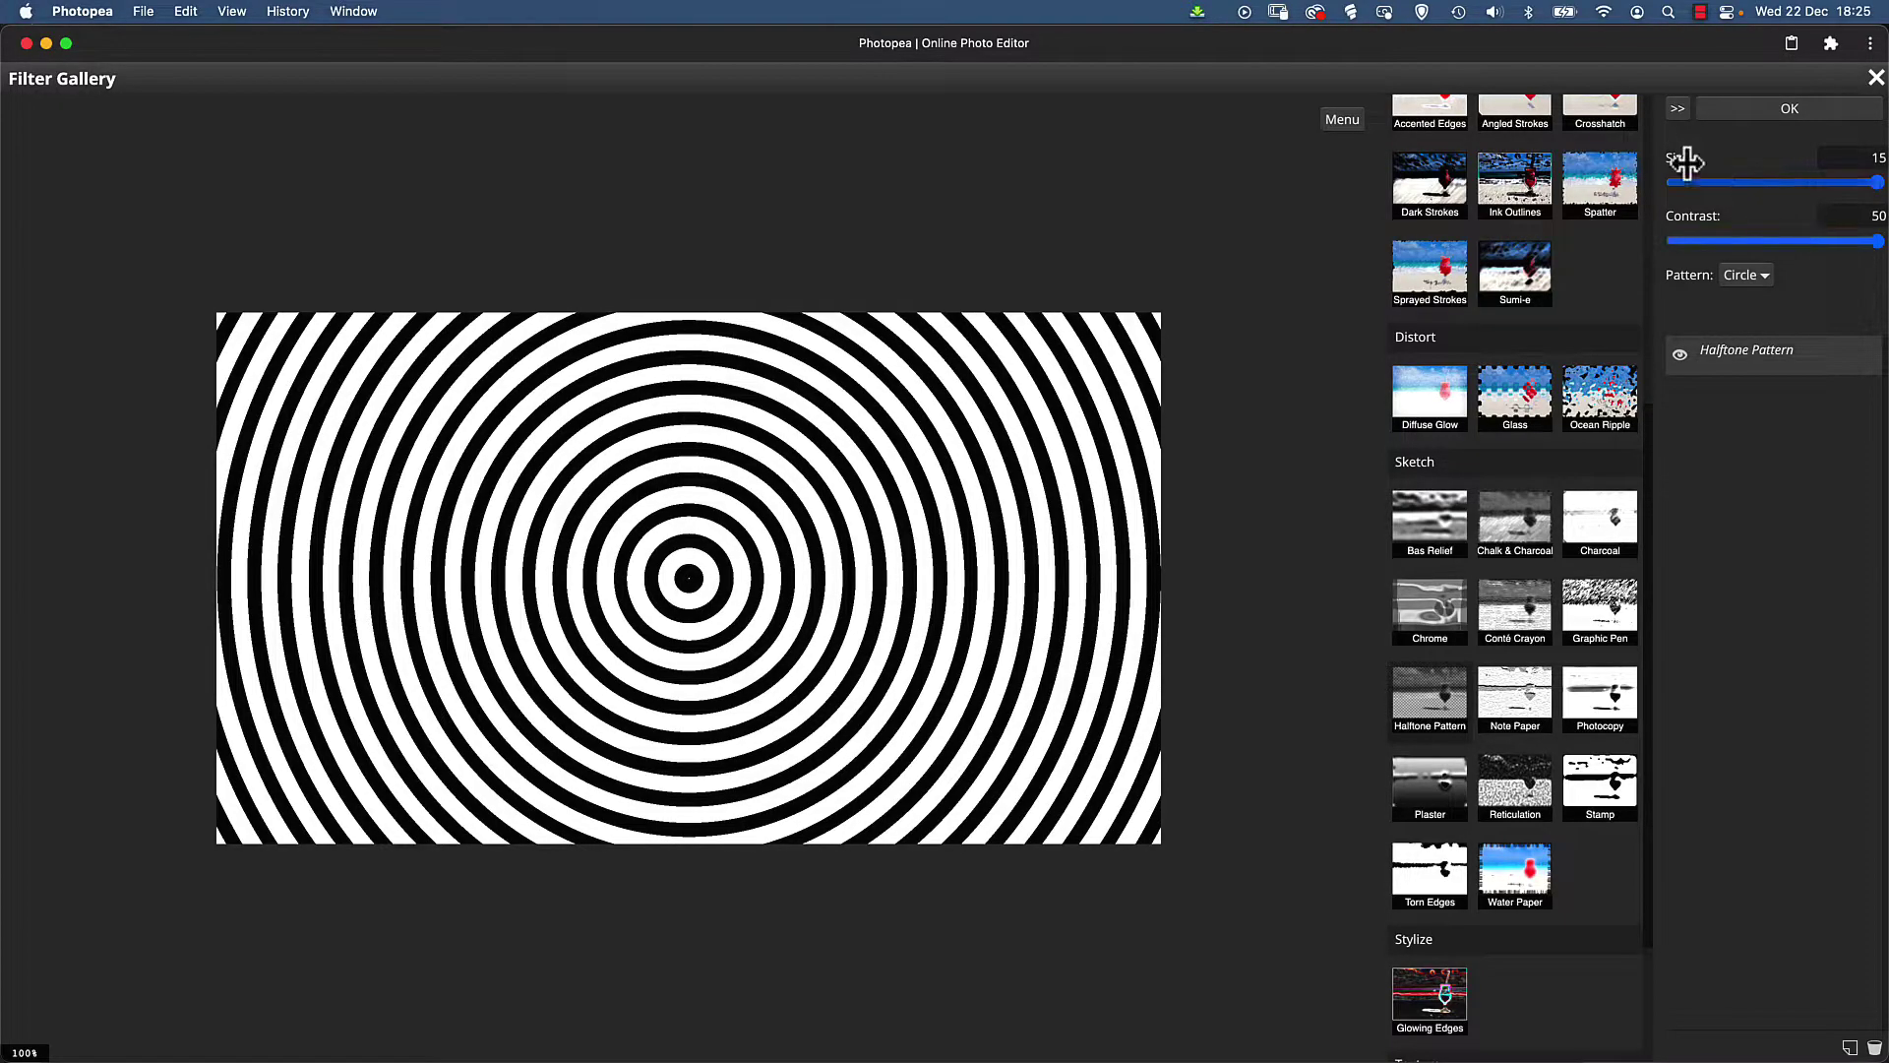
pyautogui.click(1753, 113)
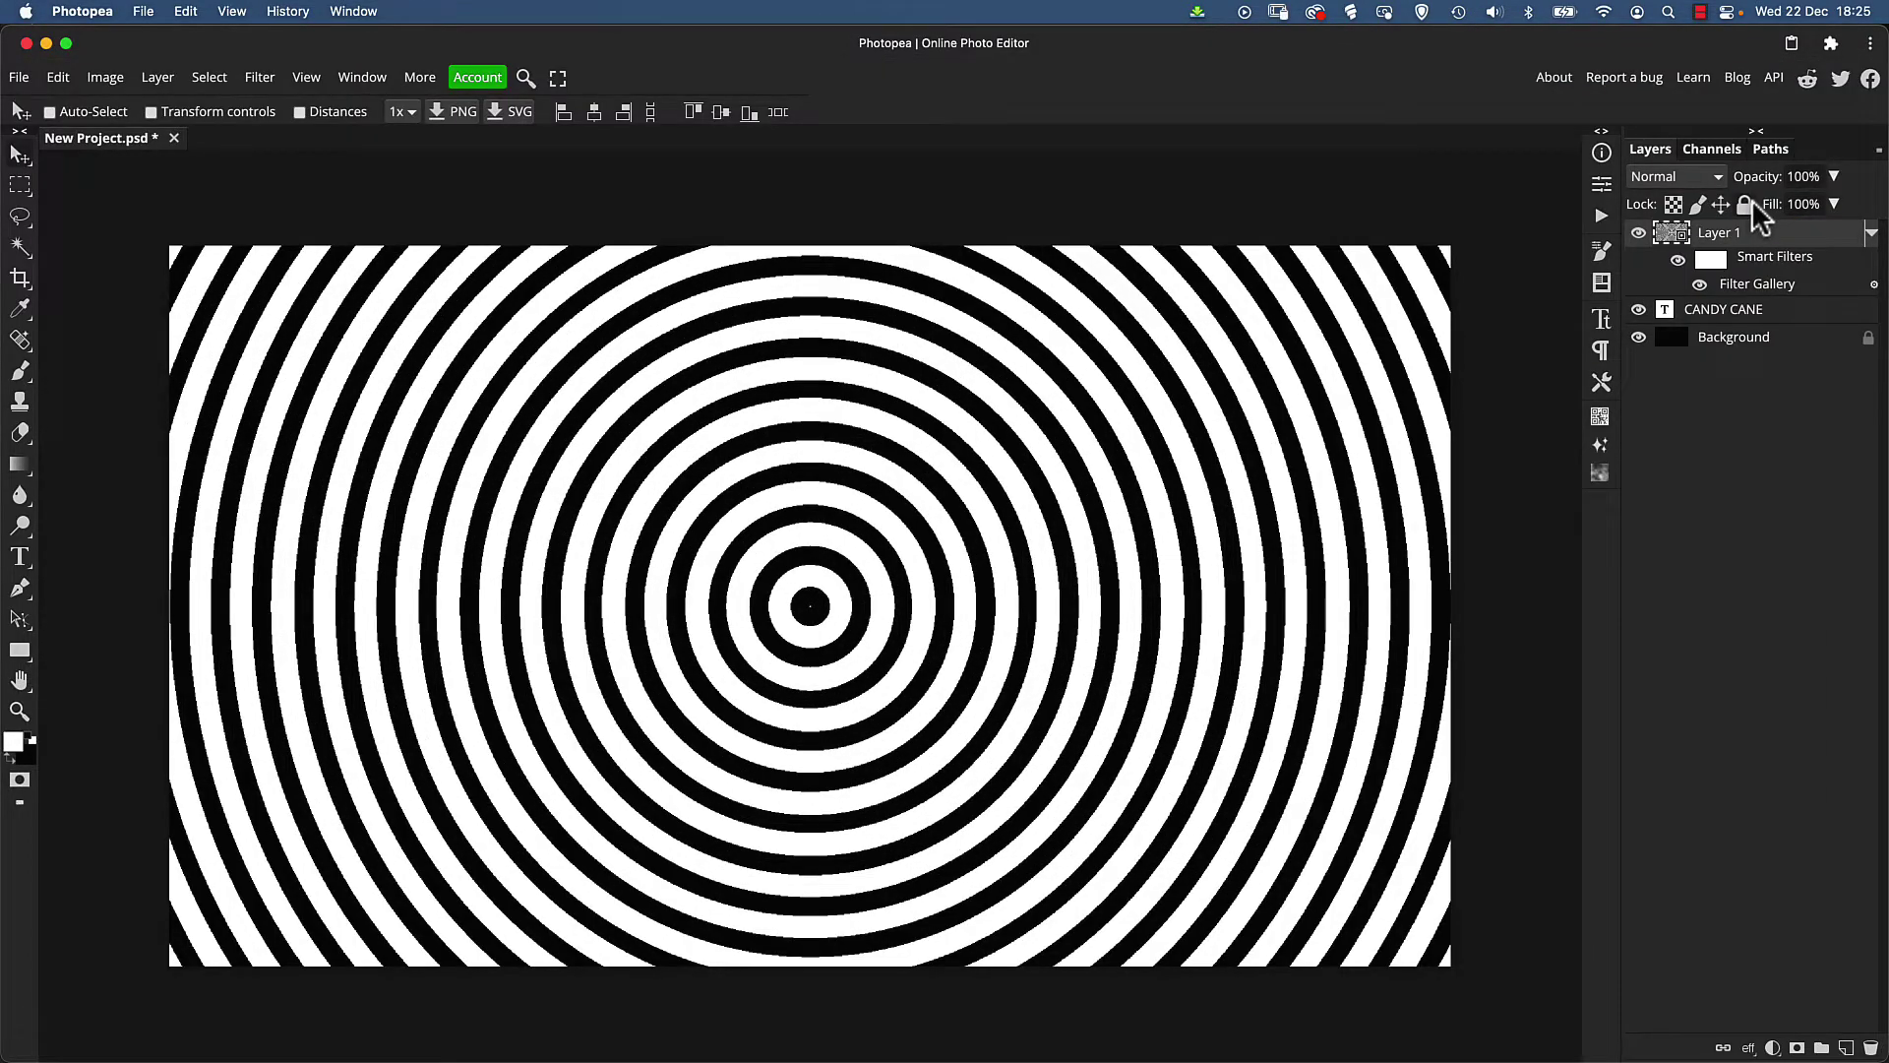
pyautogui.keyDown('alt'); pyautogui.click(1673, 254); pyautogui.keyUp('alt')
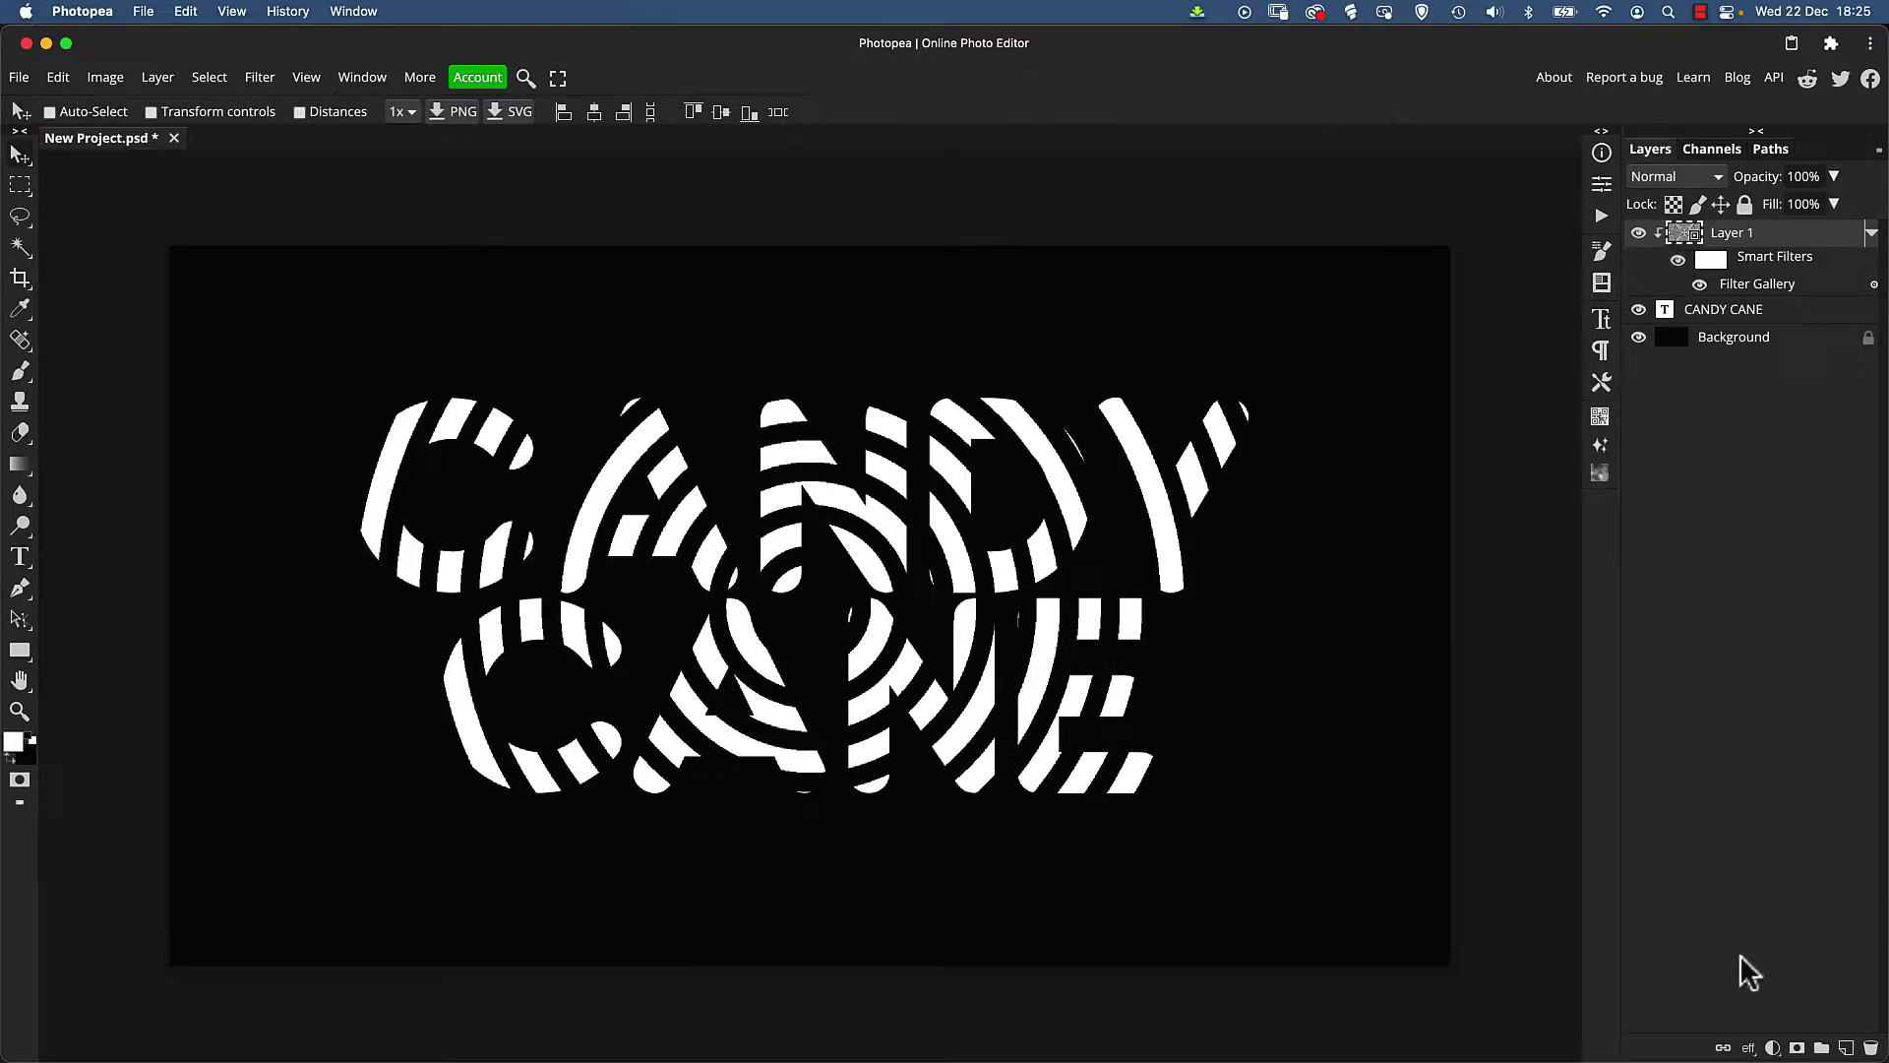
# Add a red Color Fill layer above the striped layer, clipped to the text, and set its blend mode to Screen
pyautogui.click(1771, 1045)
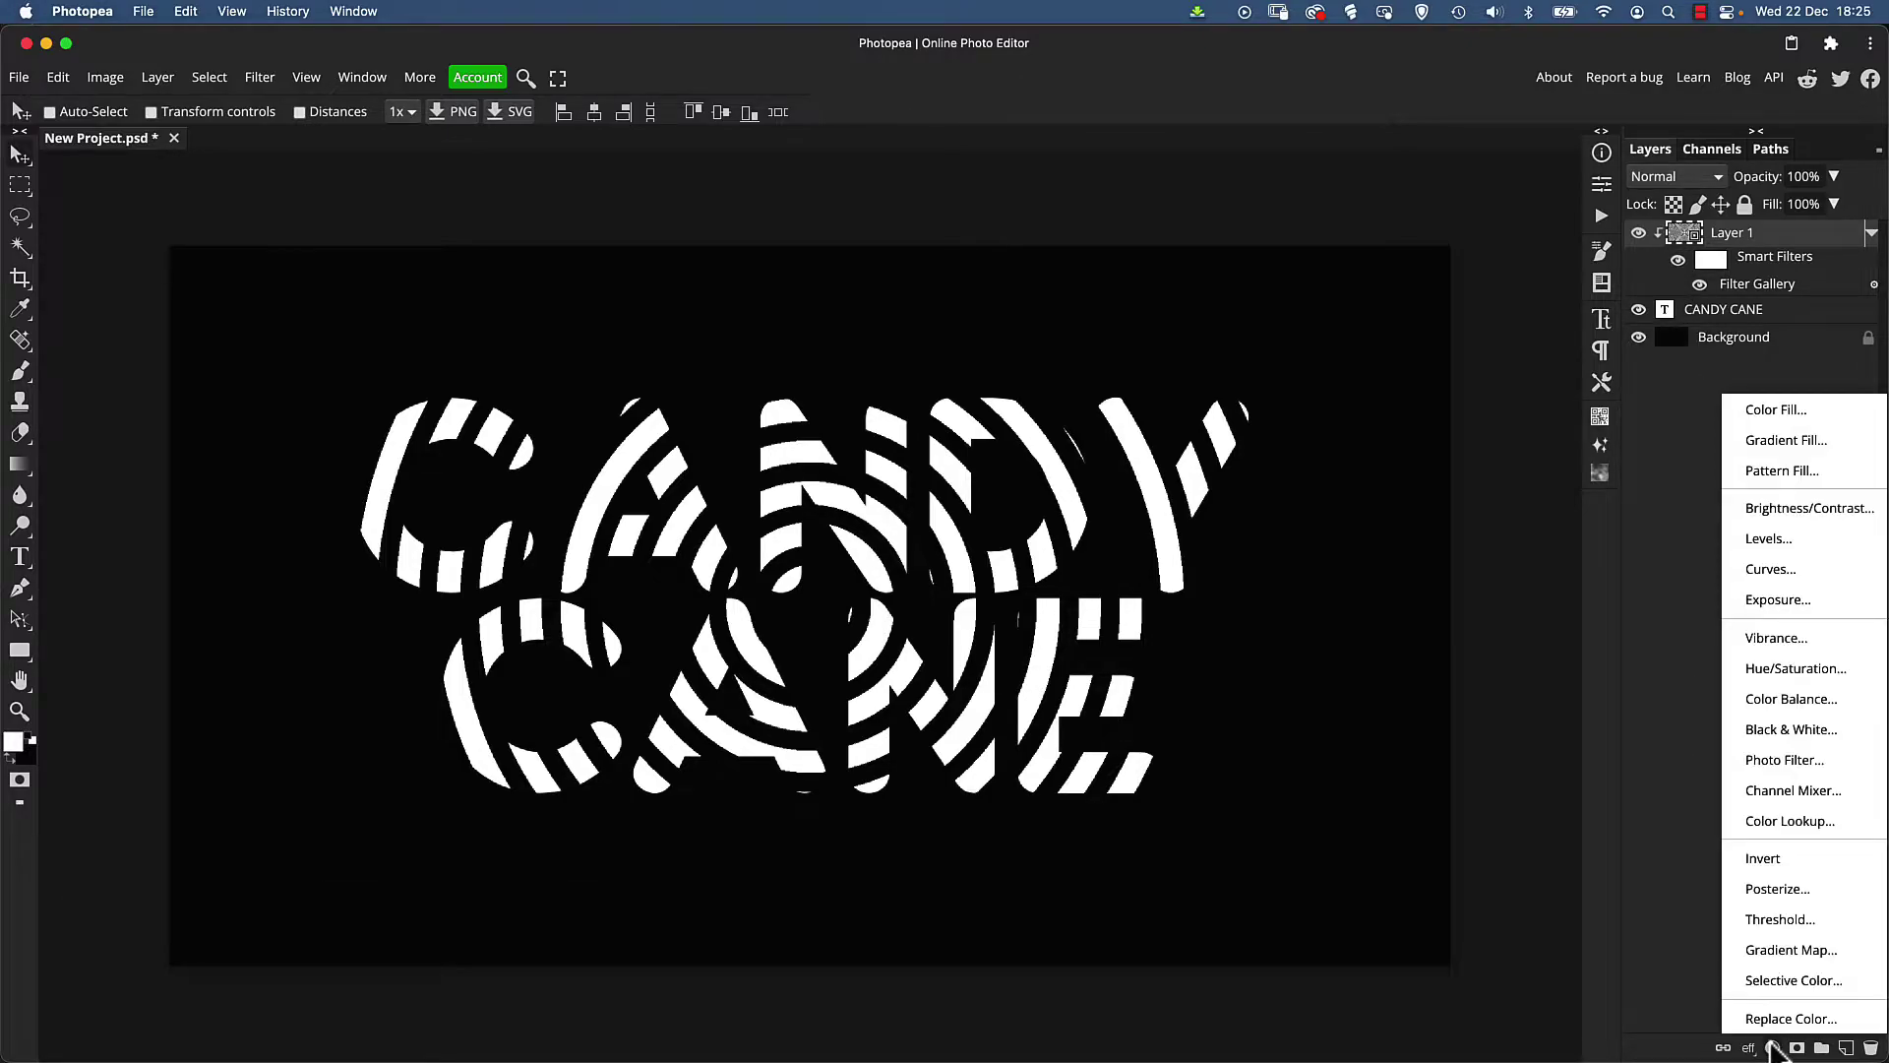
pyautogui.click(1775, 403)
pyautogui.moveTo(367, 295); pyautogui.dragTo(389, 298)
pyautogui.click(524, 498)
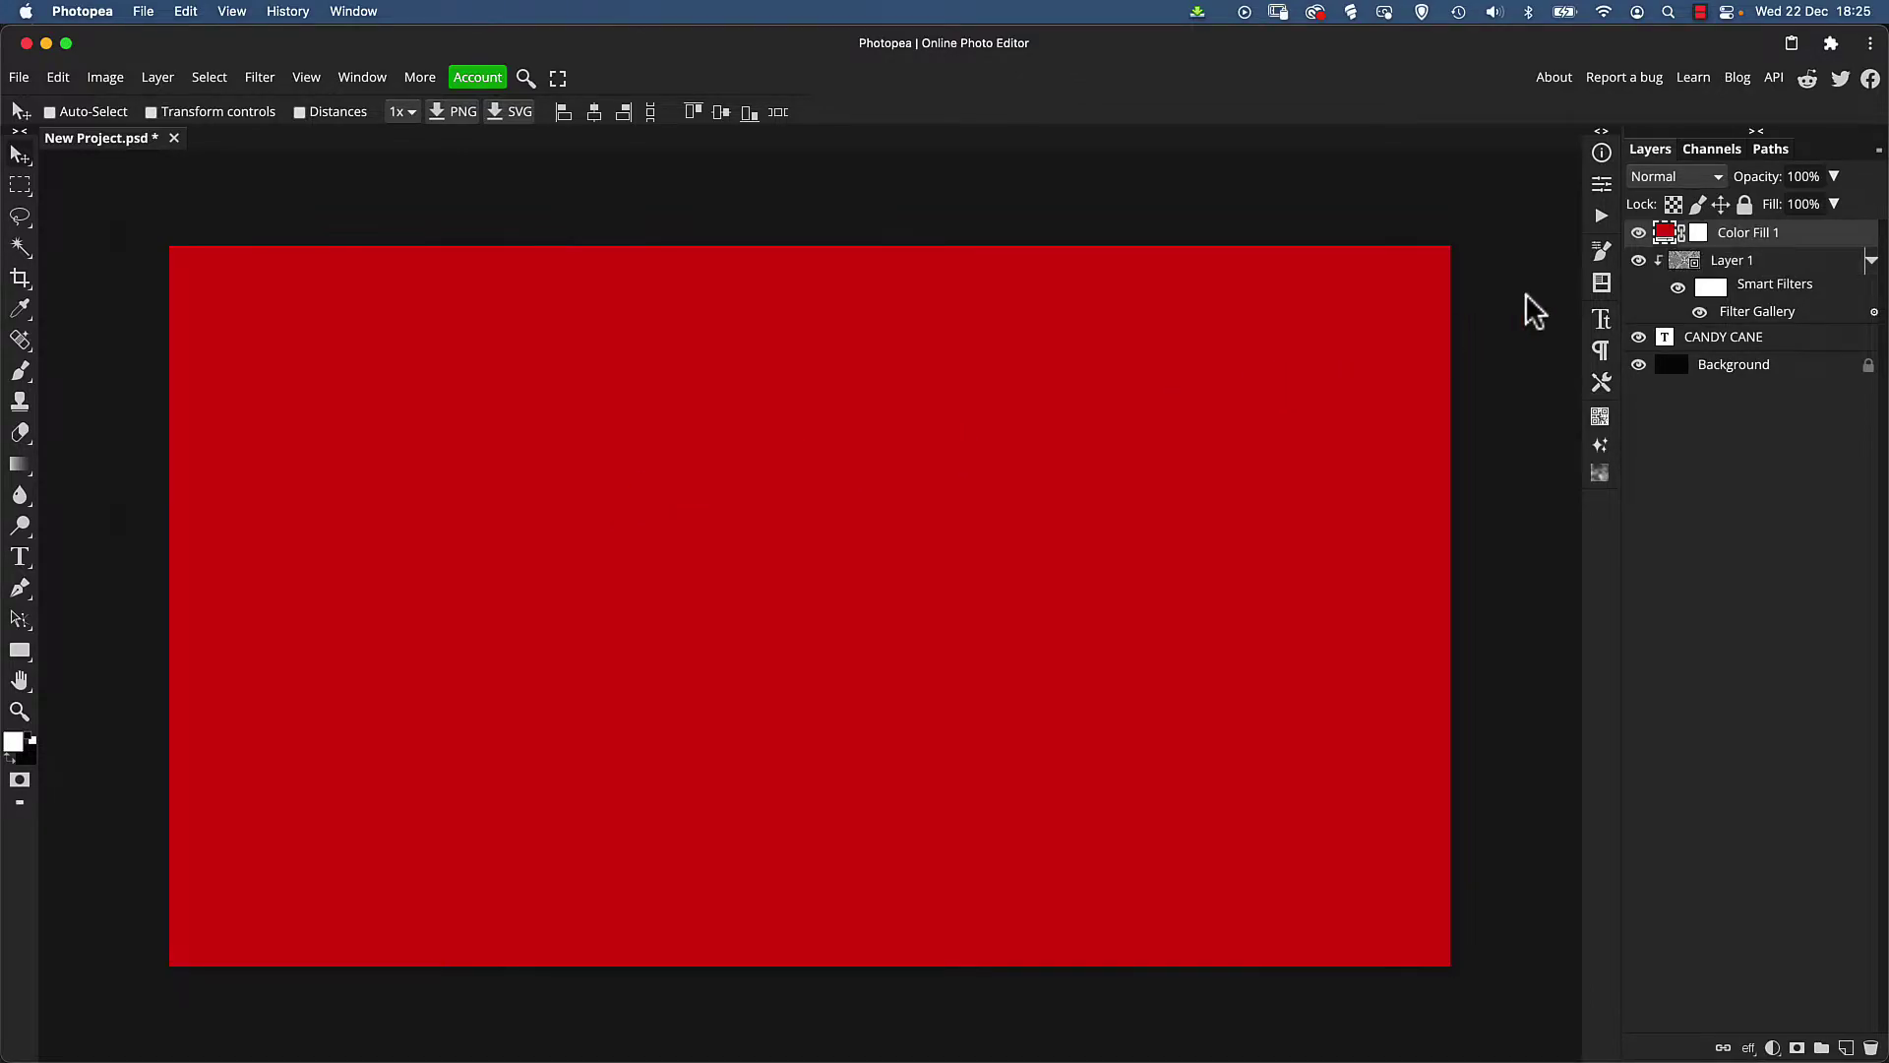
pyautogui.keyDown('alt'); pyautogui.click(1671, 247); pyautogui.keyUp('alt')
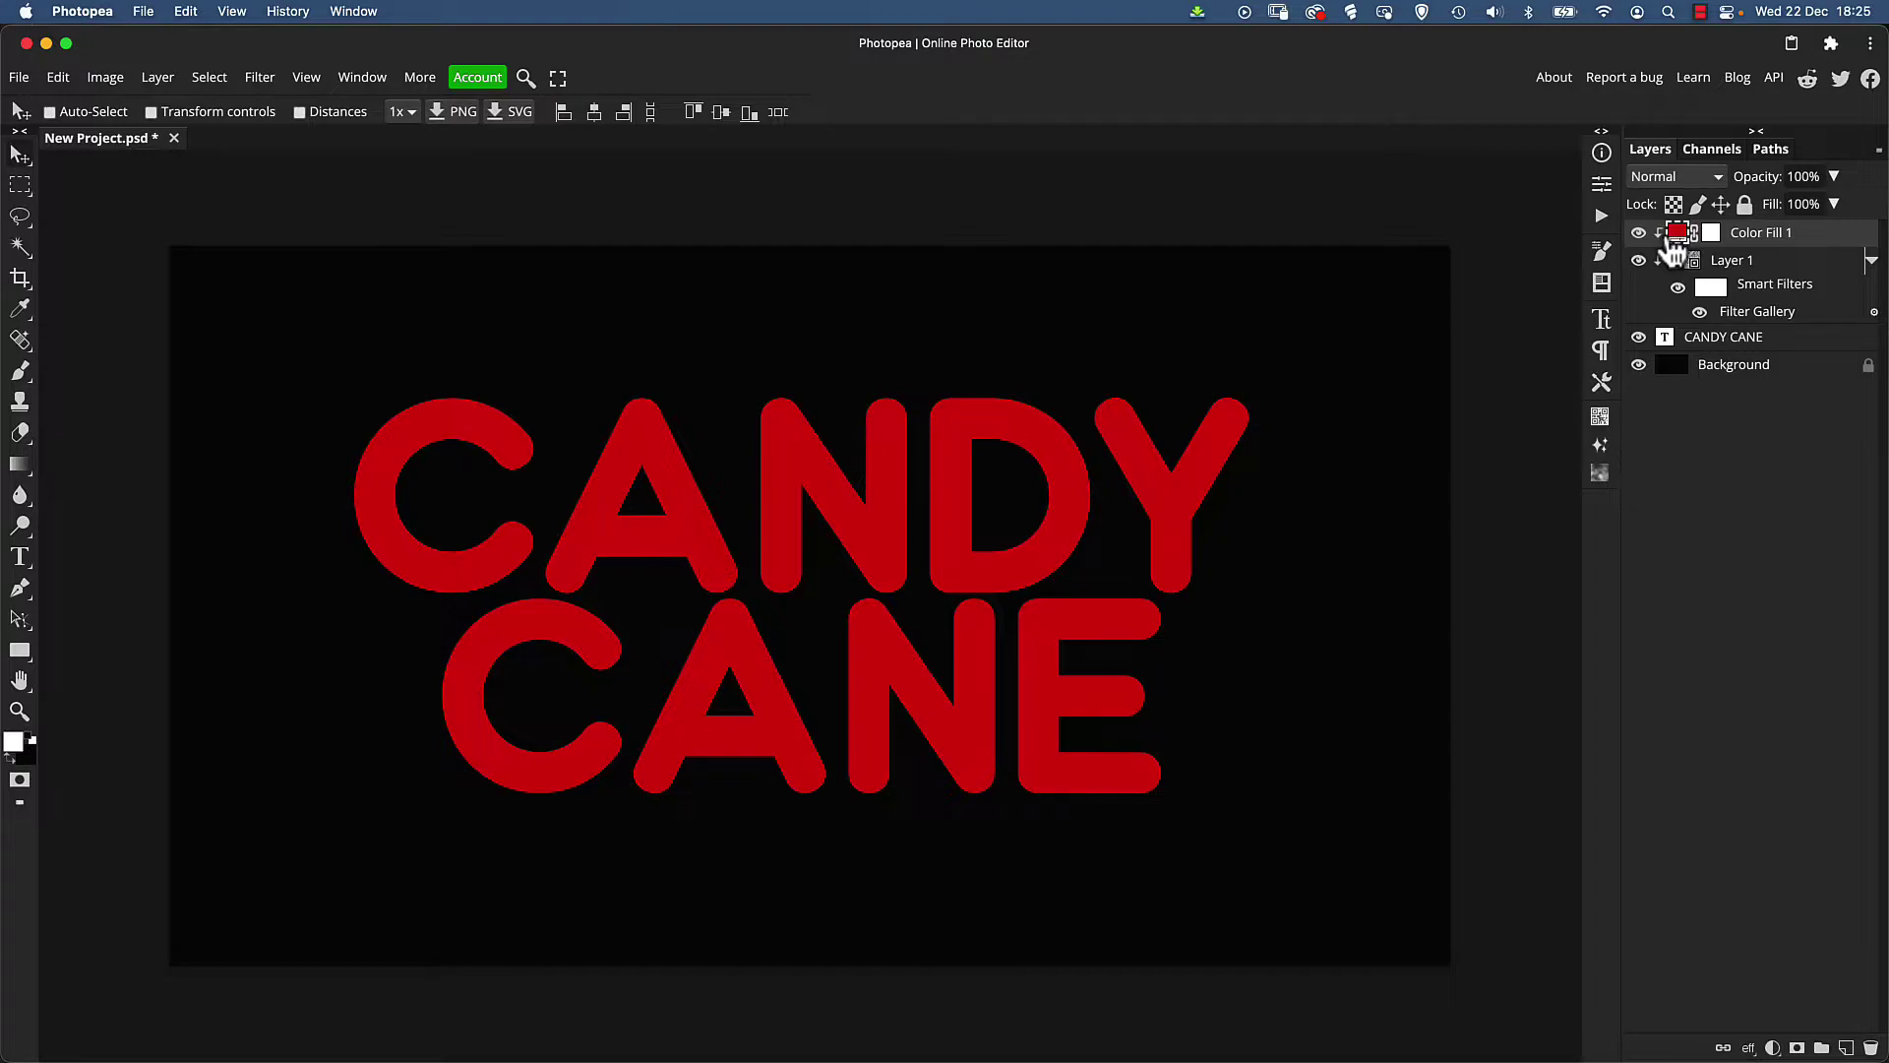
pyautogui.click(1667, 176)
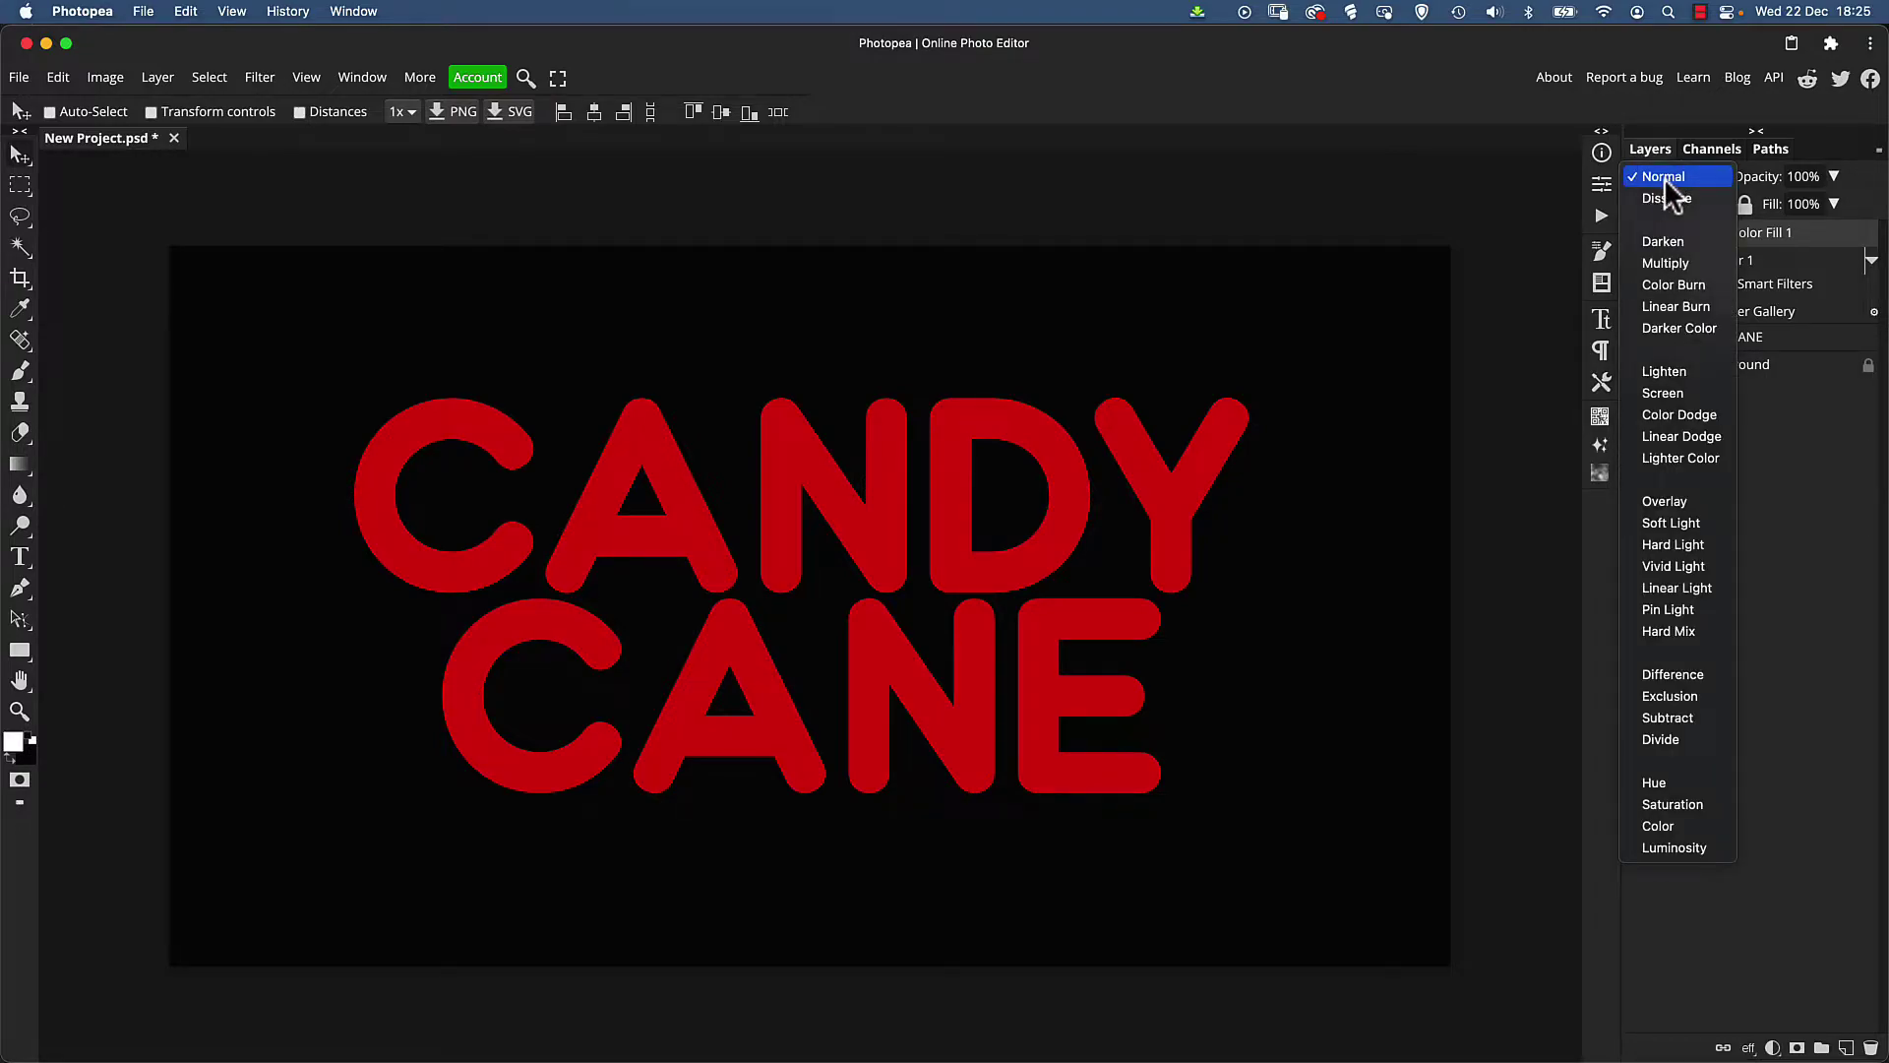
pyautogui.click(1669, 384)
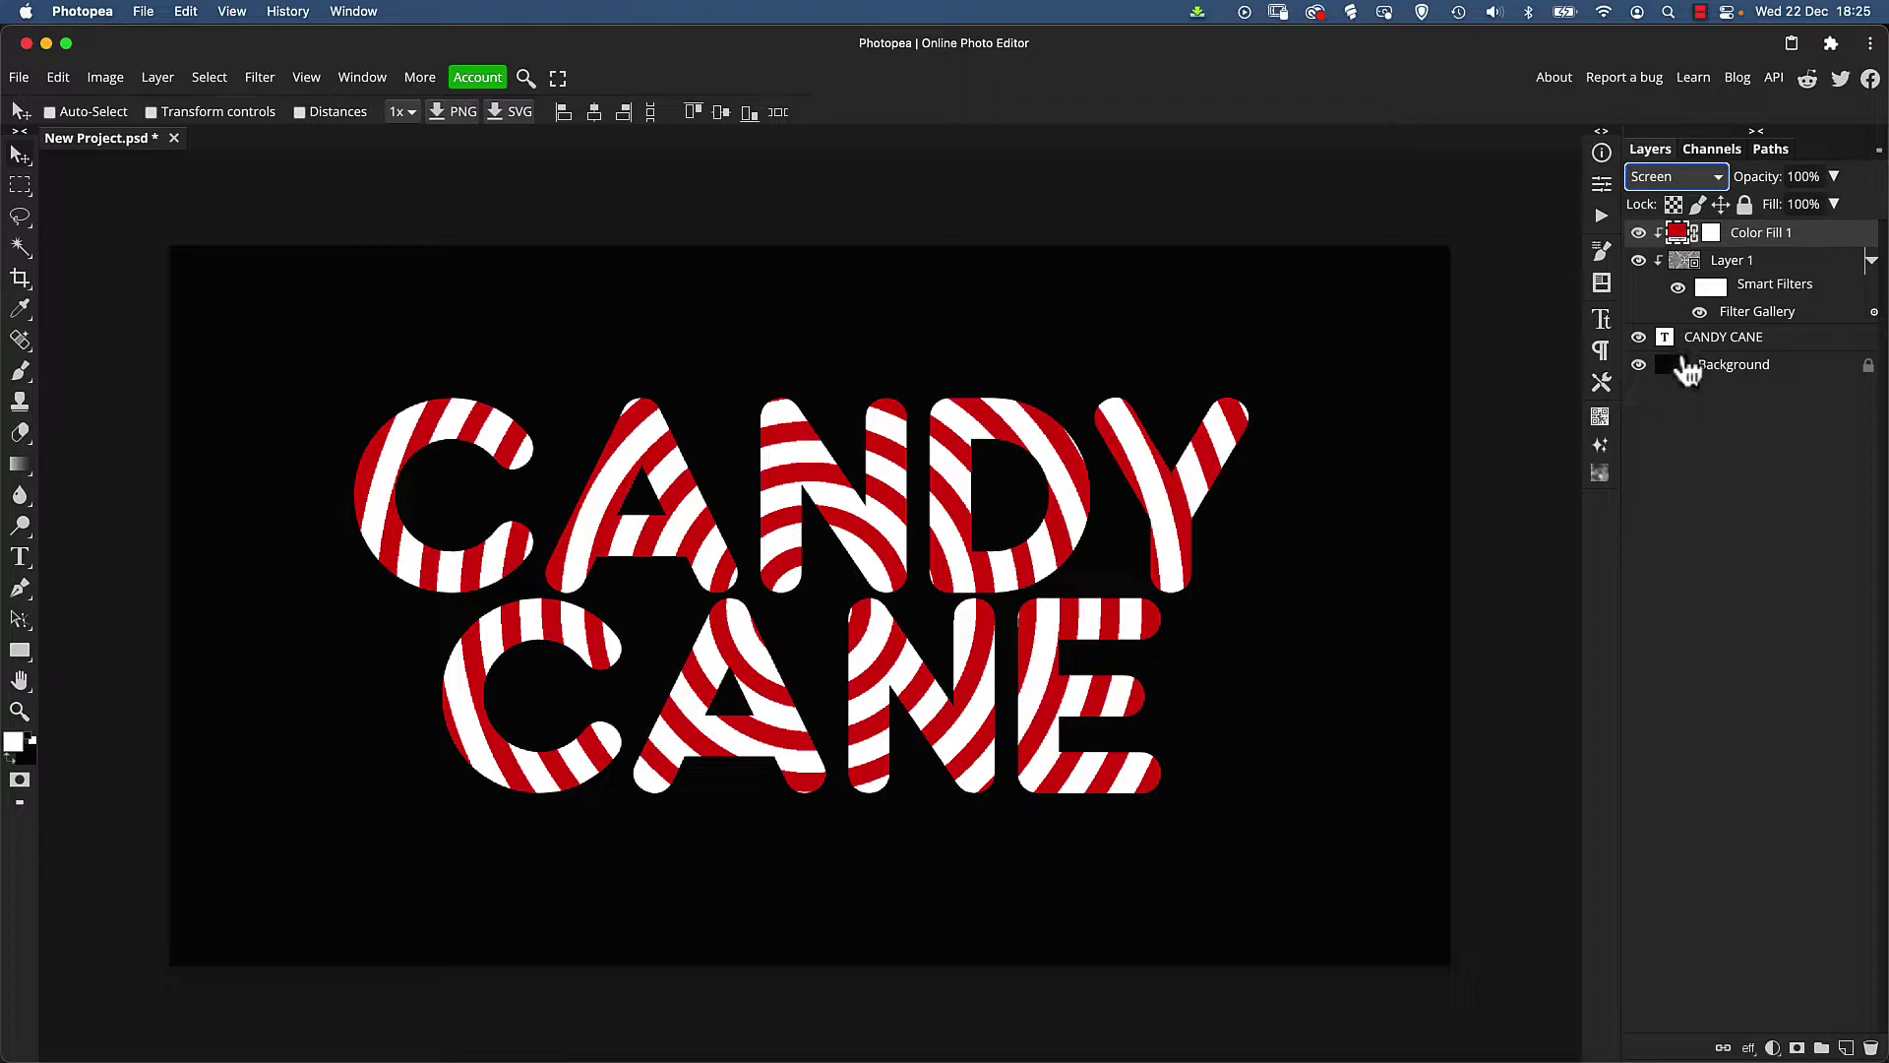
# Apply Blur More to the striped smart object and open the Wave distort filter for it, keeping the text in view
pyautogui.click(1685, 264)
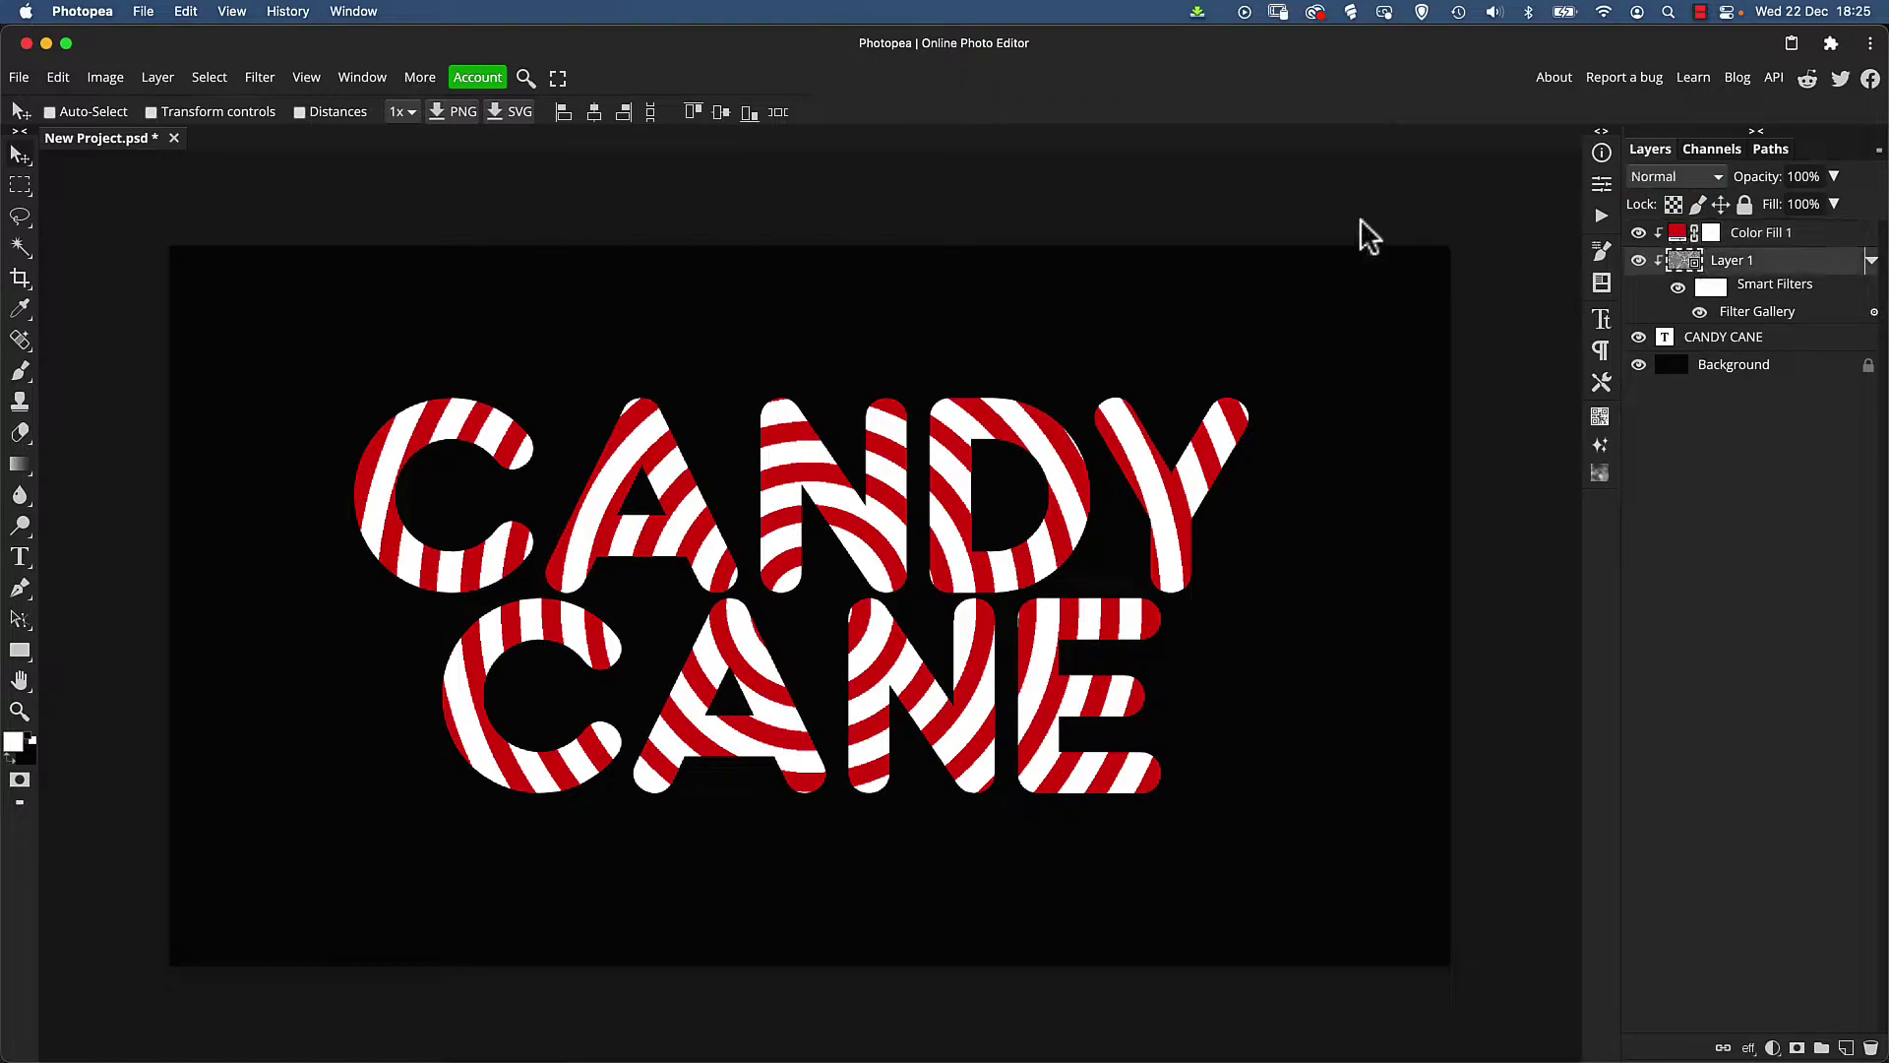
pyautogui.click(258, 78)
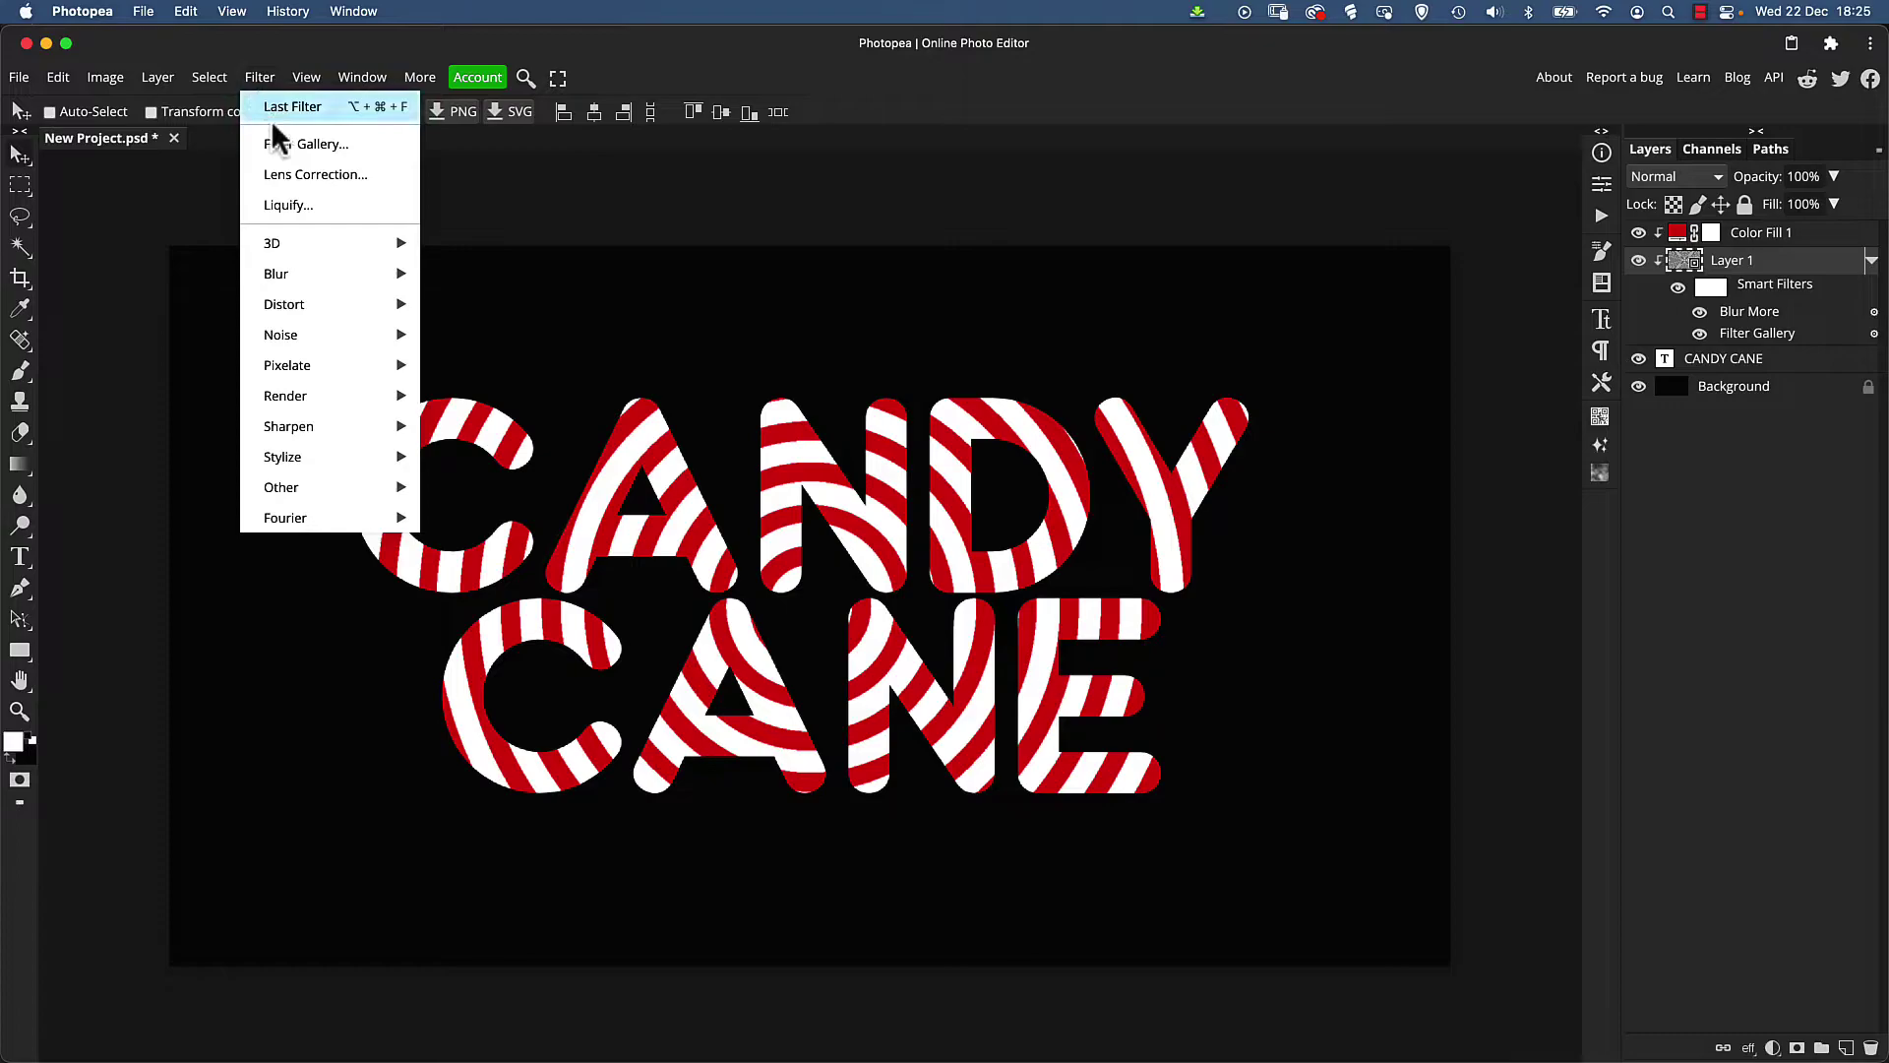
pyautogui.moveTo(310, 300)
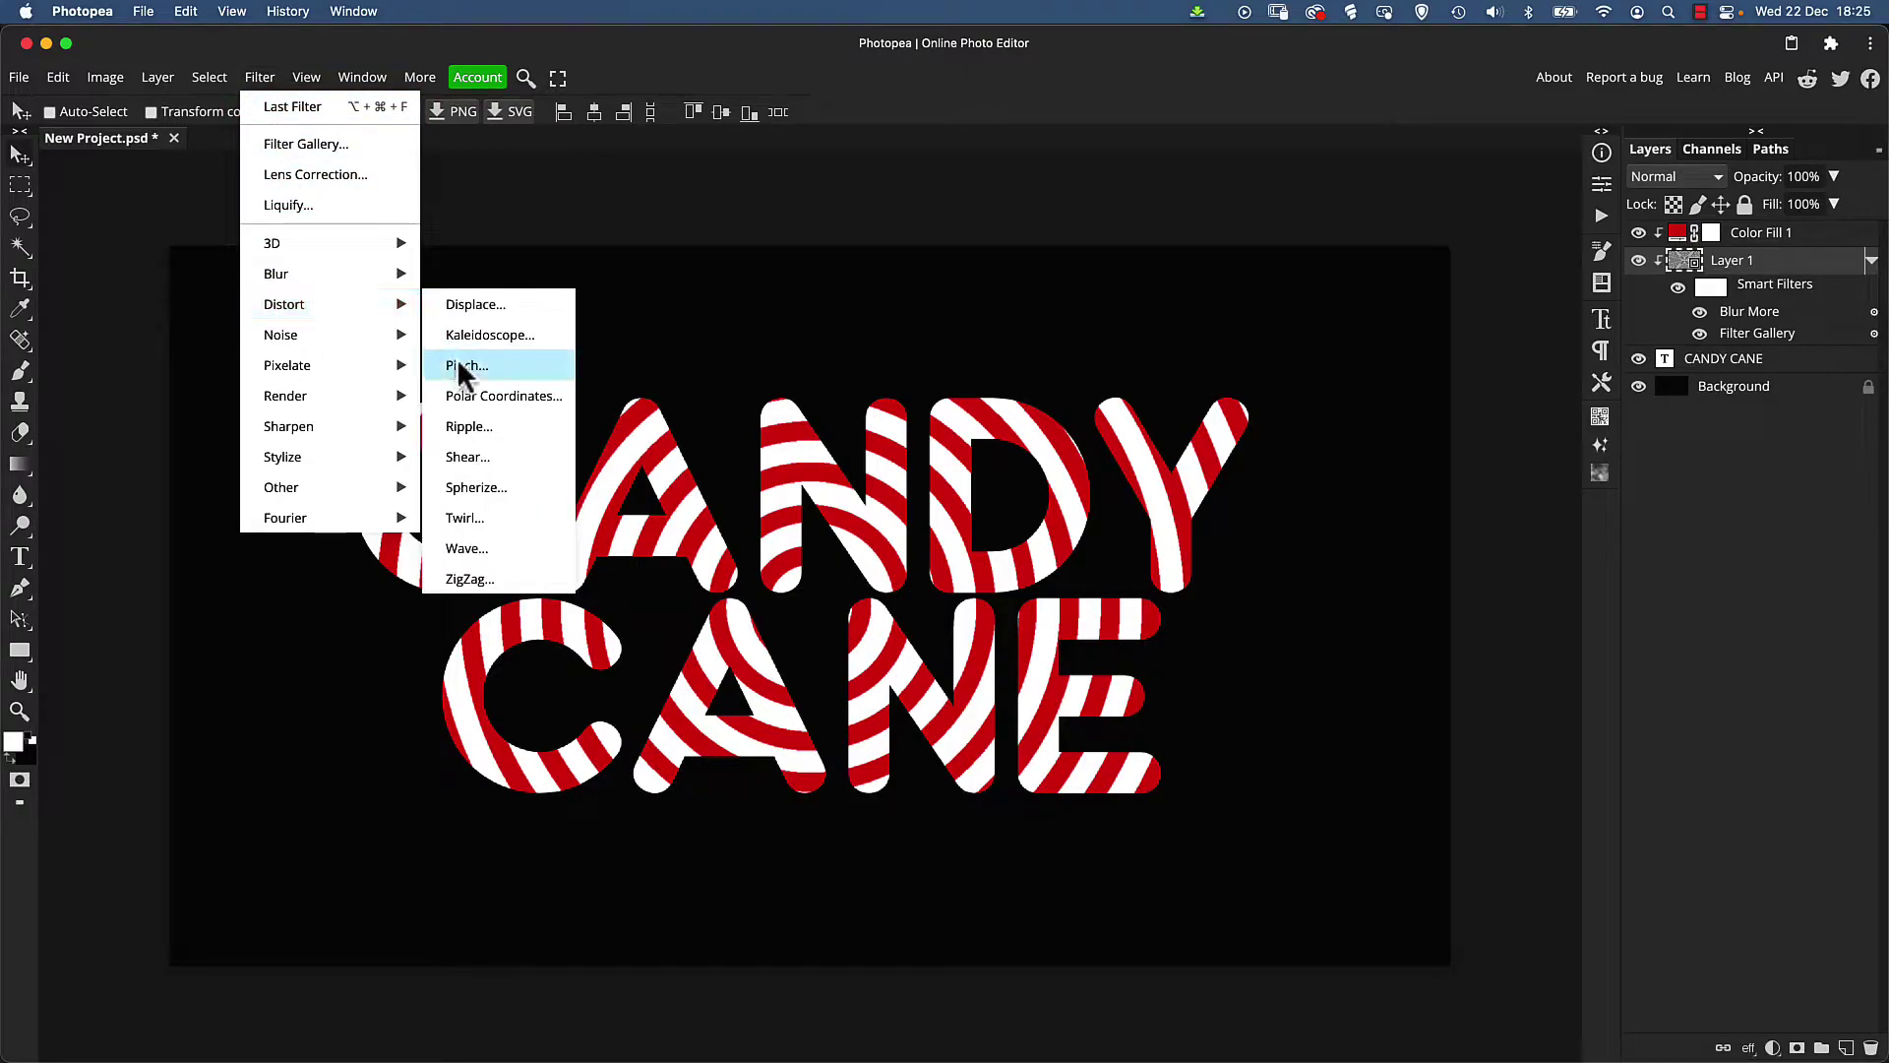
pyautogui.click(487, 545)
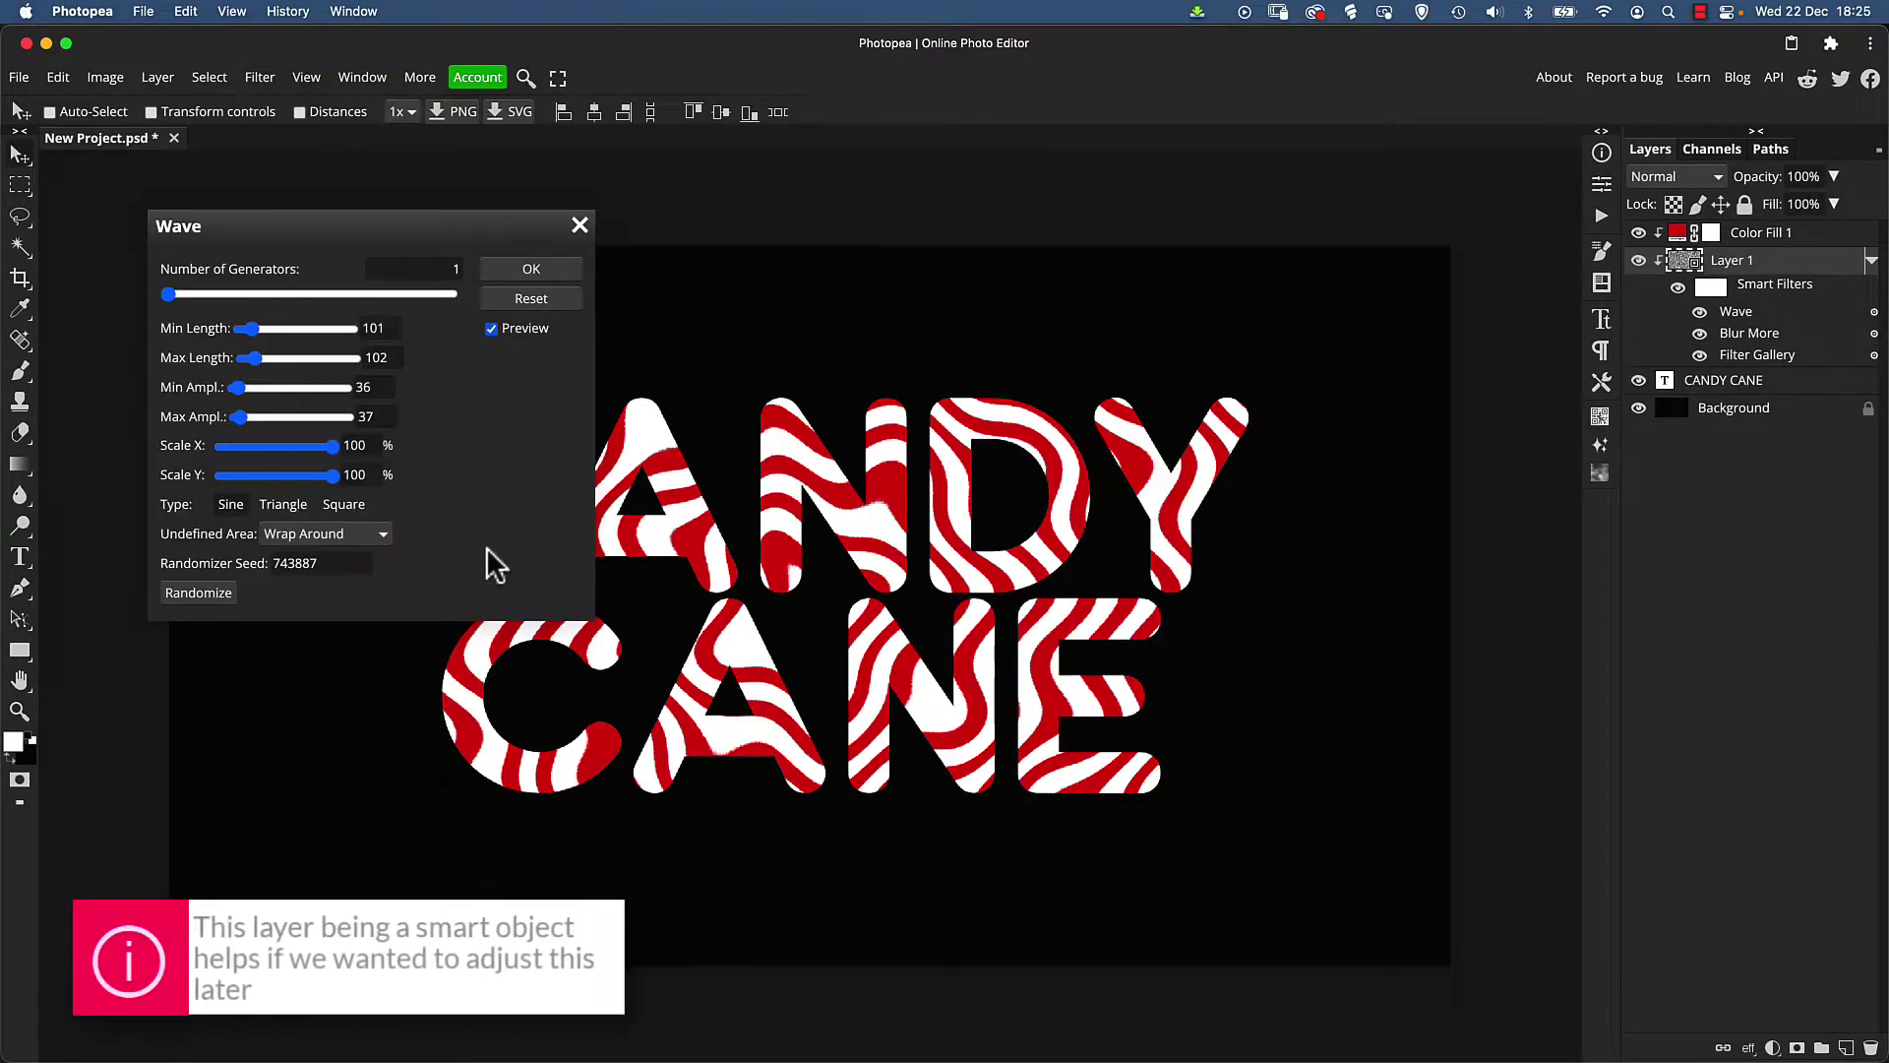
pyautogui.moveTo(379, 224); pyautogui.dragTo(1458, 225)
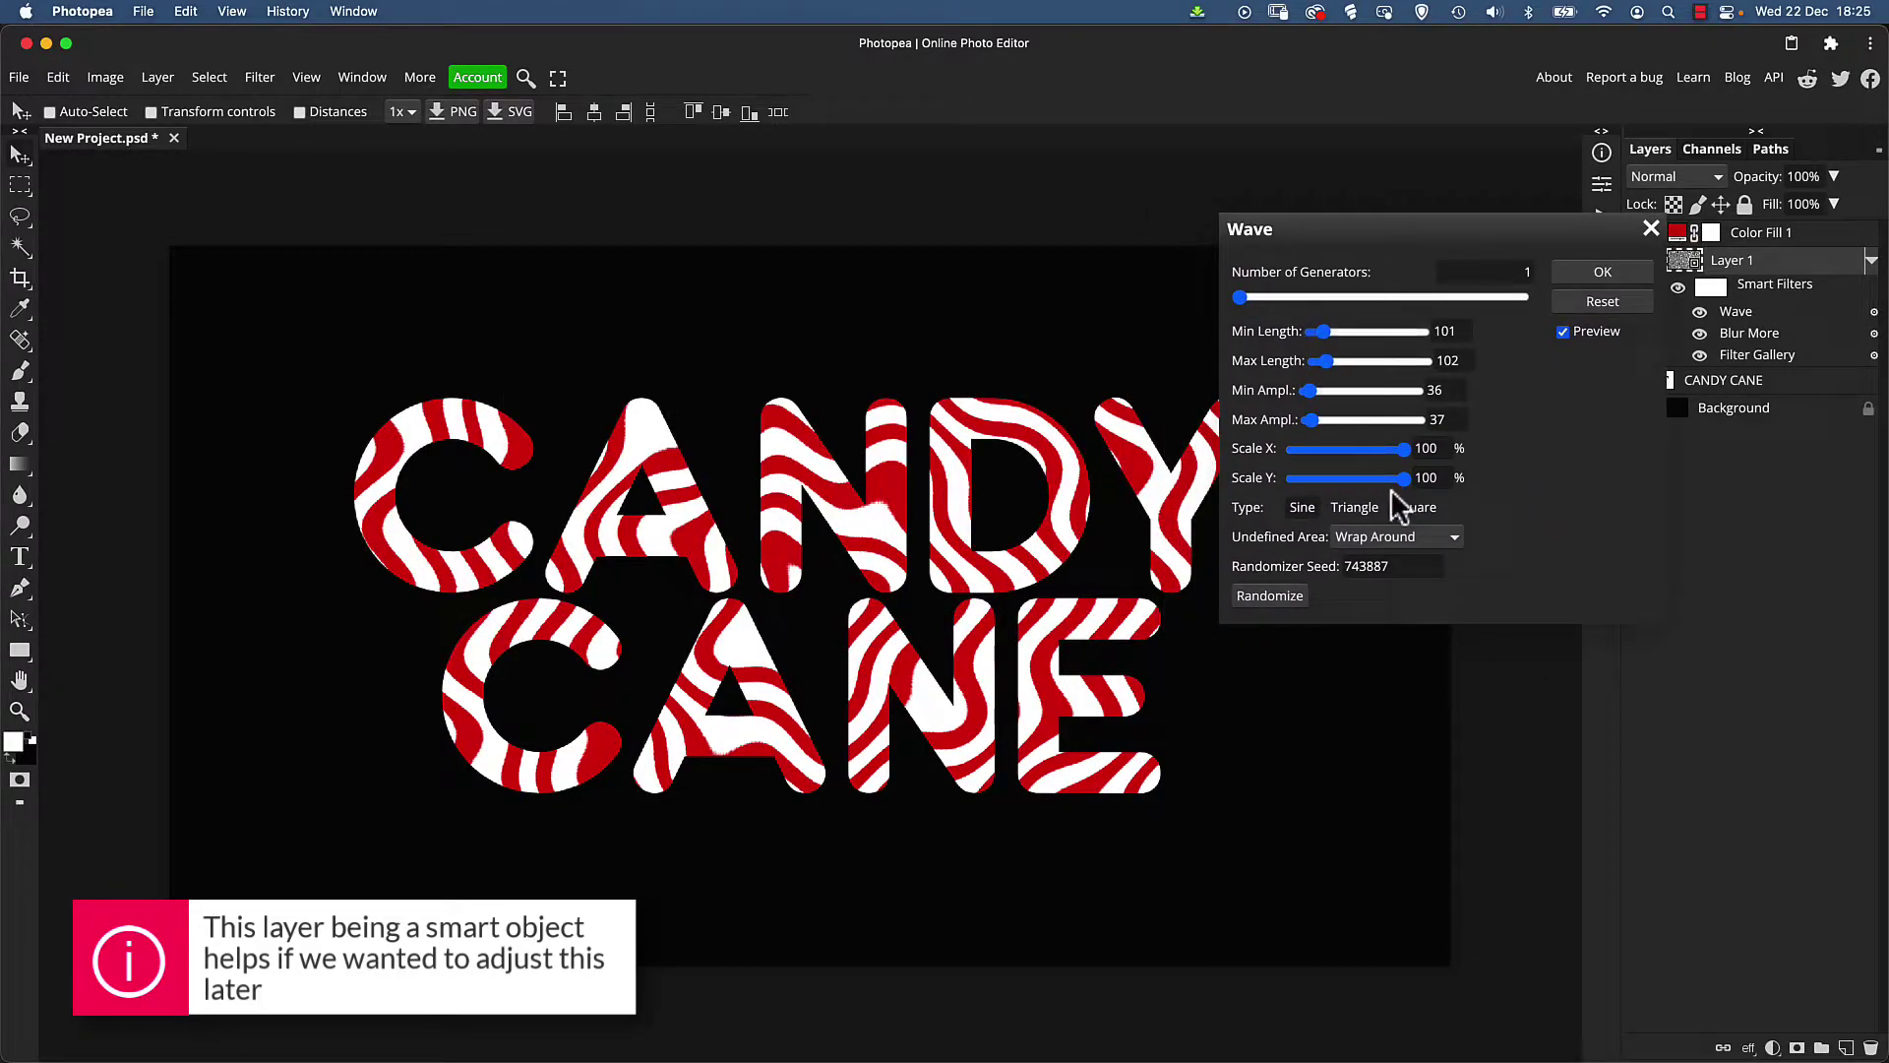
# Apply the Wave filter with minimum and maximum length 240, amplitude 51 to 266, Scale X 14% and Scale Y 17%
pyautogui.moveTo(1404, 453); pyautogui.dragTo(1286, 456)
pyautogui.click(1289, 450)
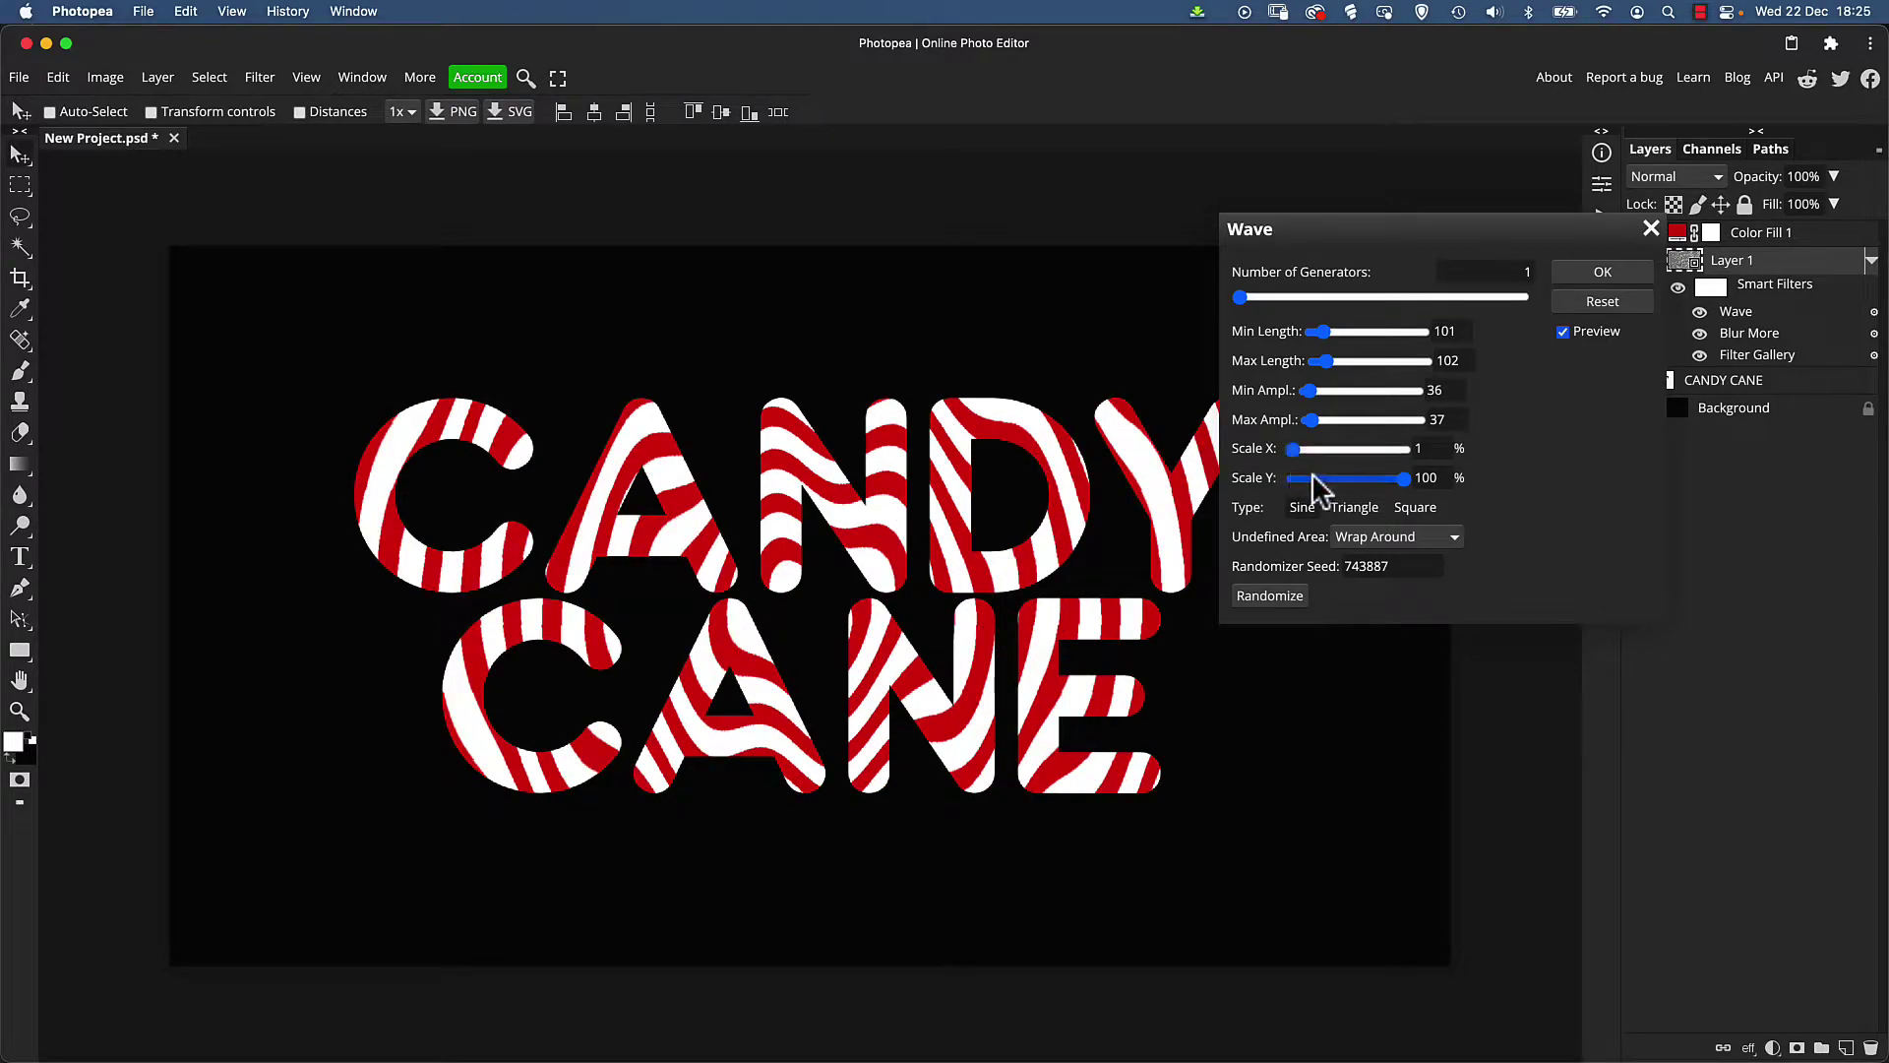
pyautogui.click(1294, 480)
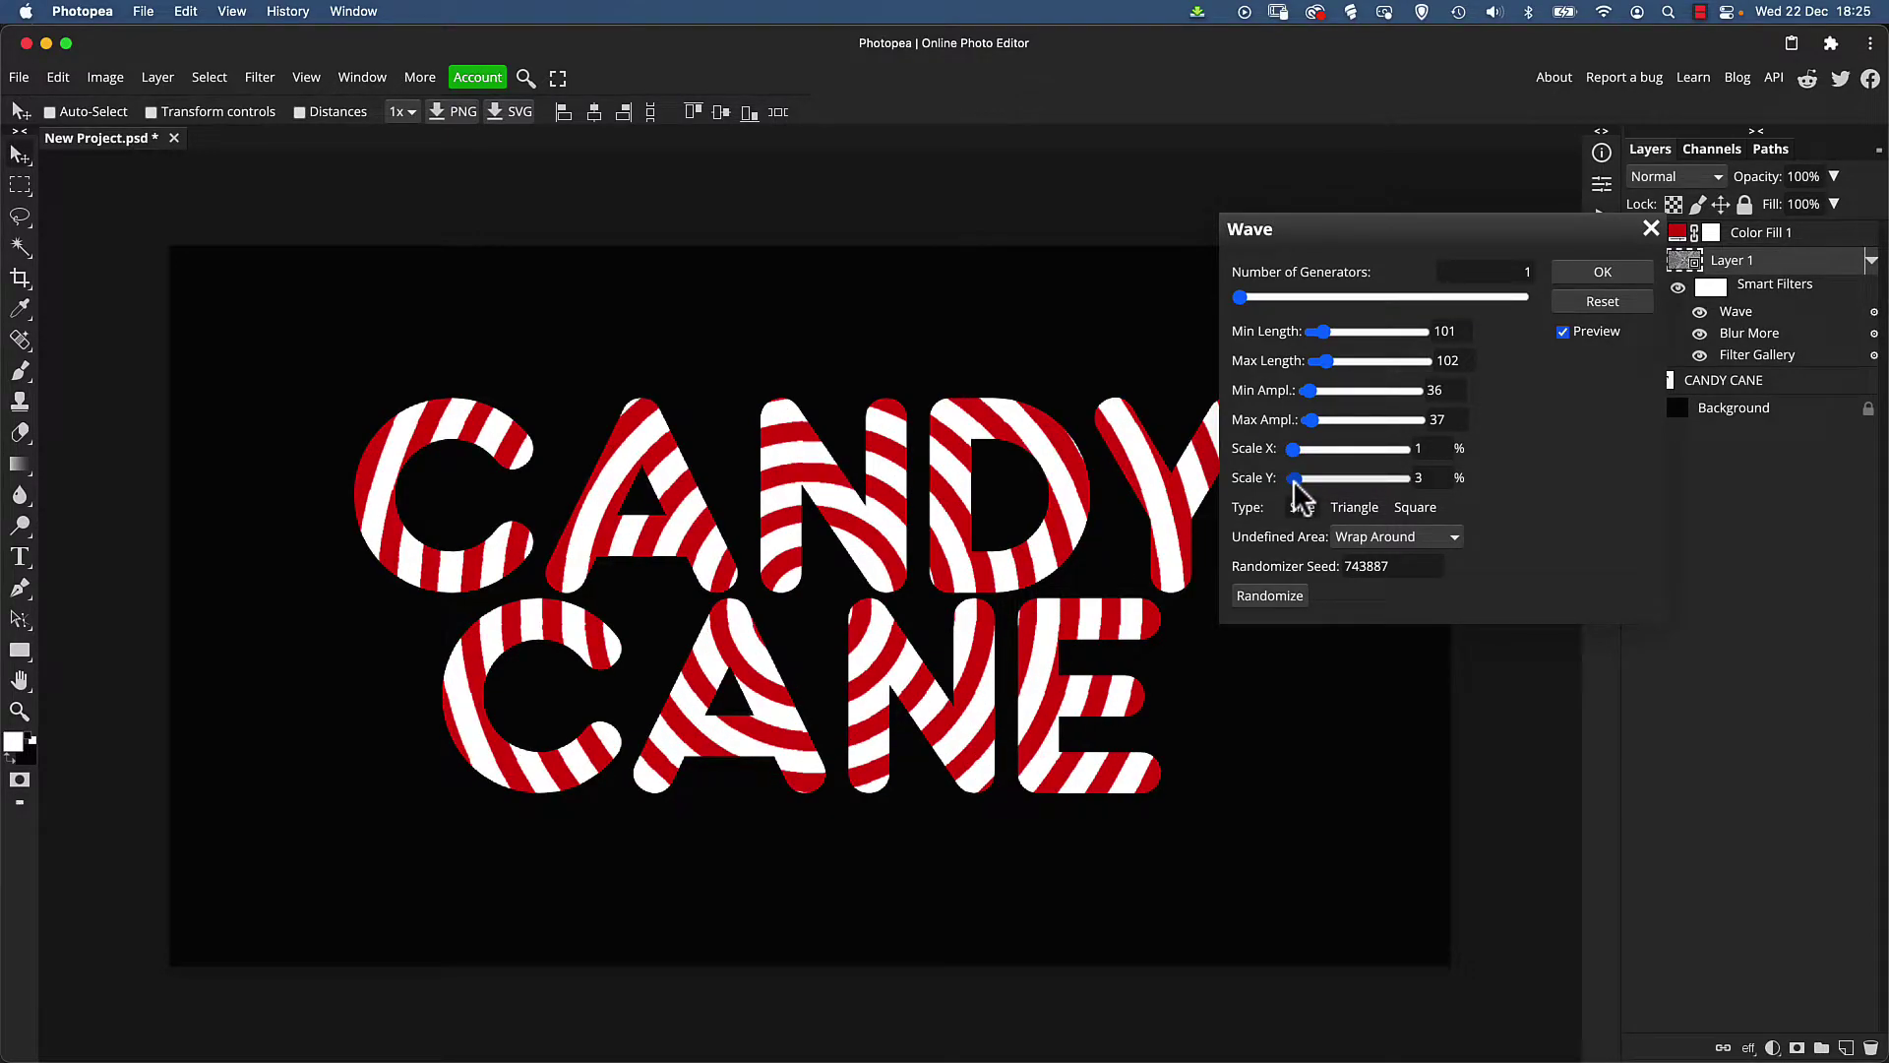
pyautogui.click(1307, 450)
pyautogui.moveTo(1304, 479); pyautogui.dragTo(1326, 479)
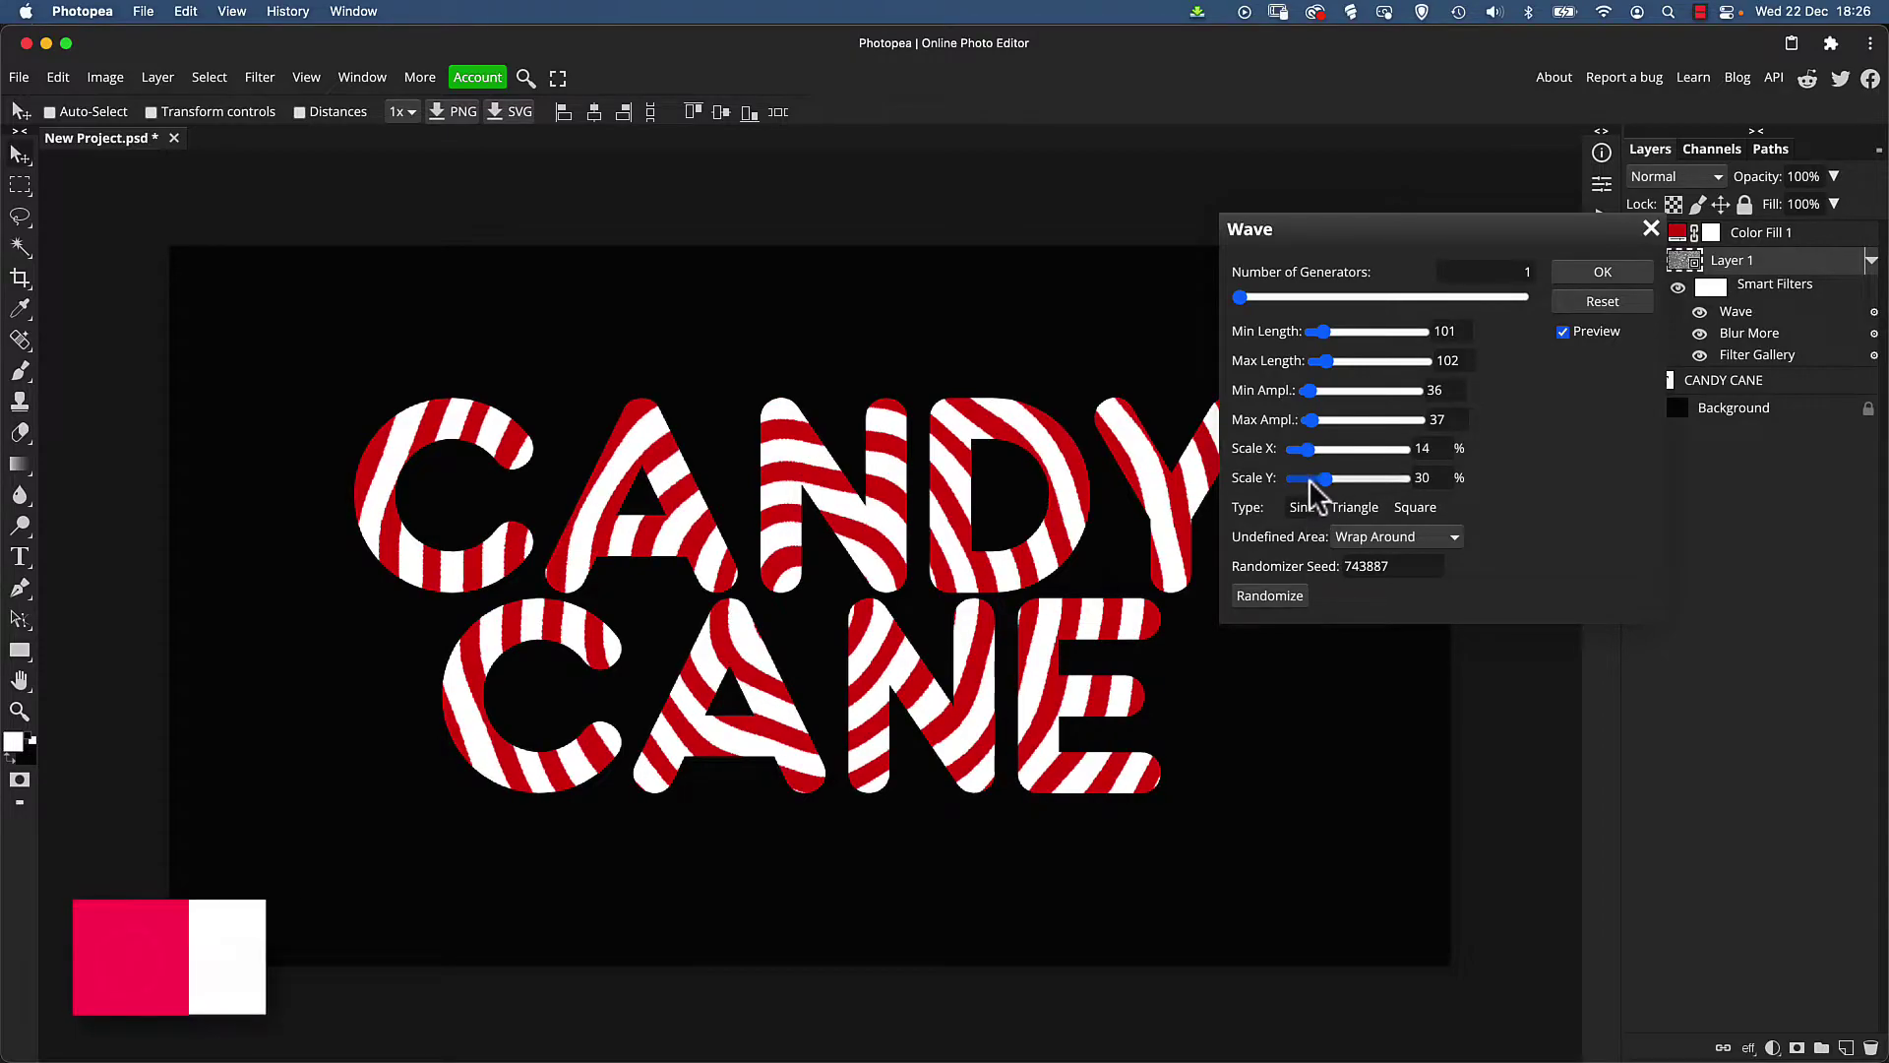
pyautogui.click(1311, 479)
pyautogui.moveTo(1325, 332); pyautogui.dragTo(1313, 396)
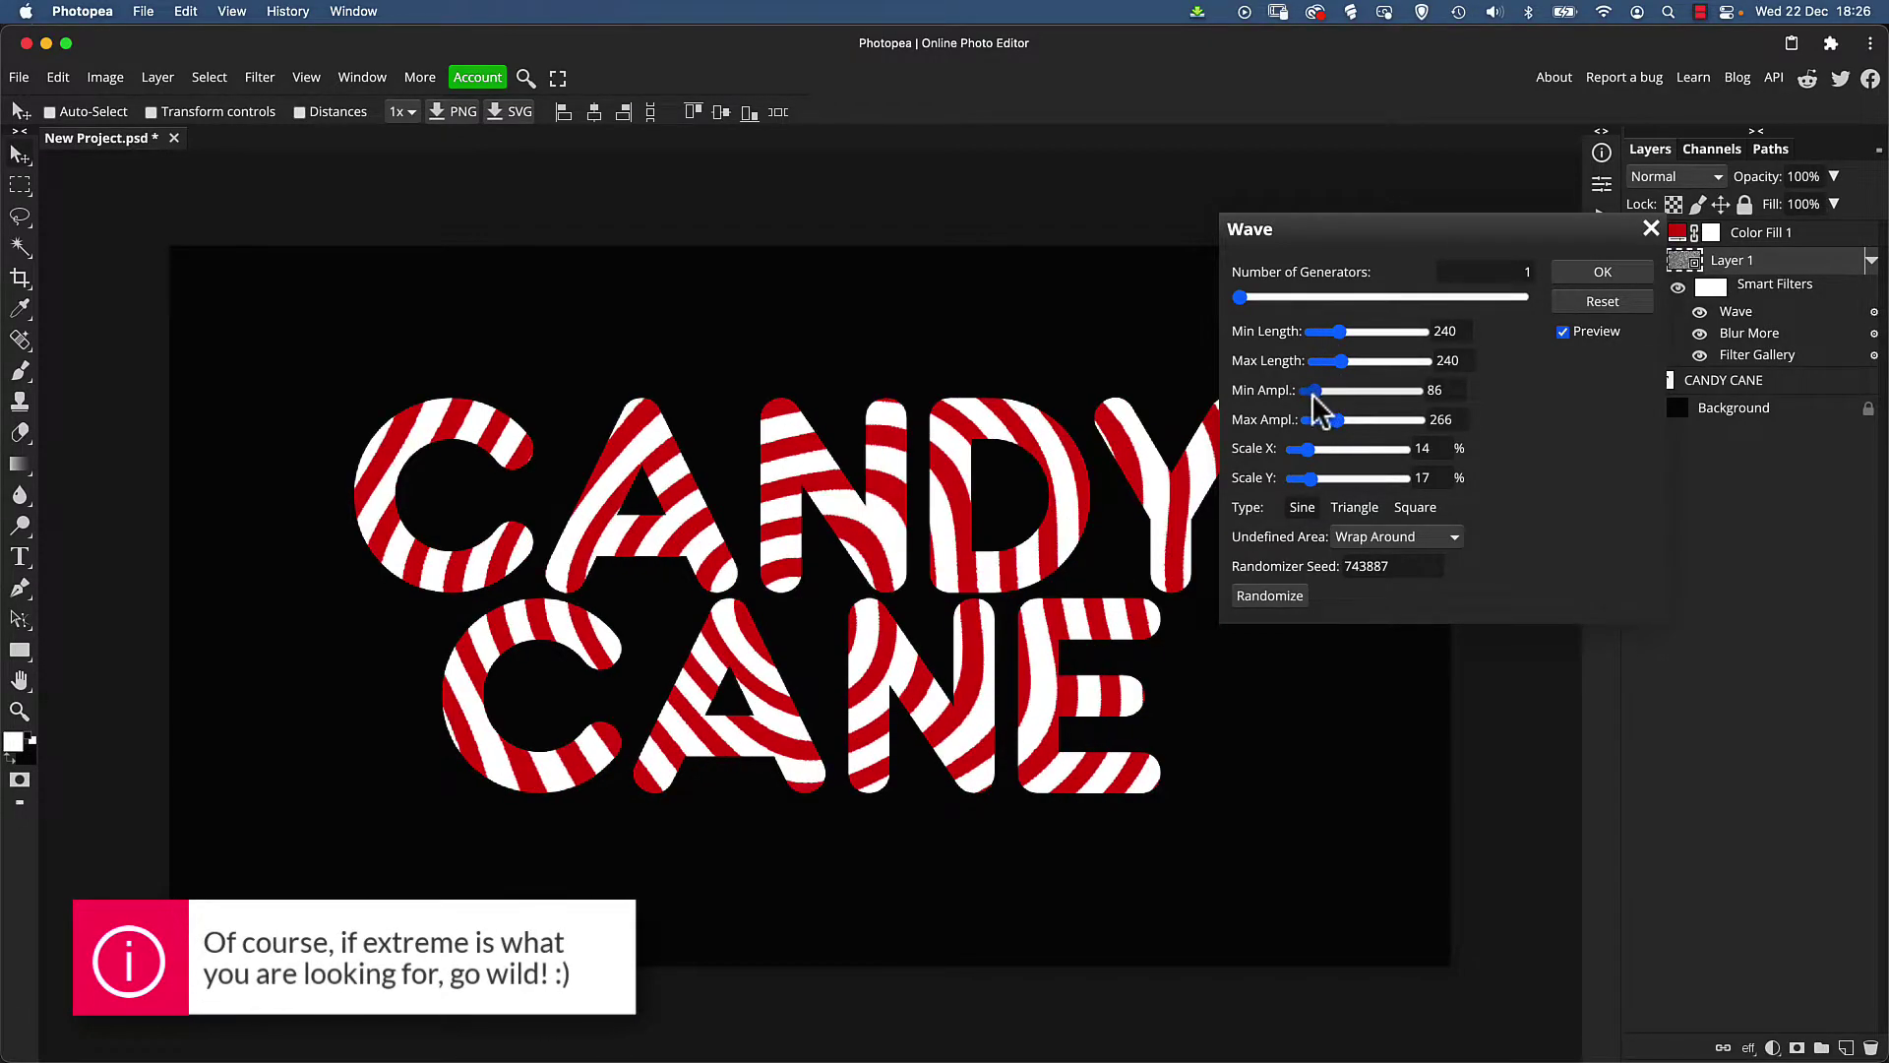
pyautogui.click(1310, 391)
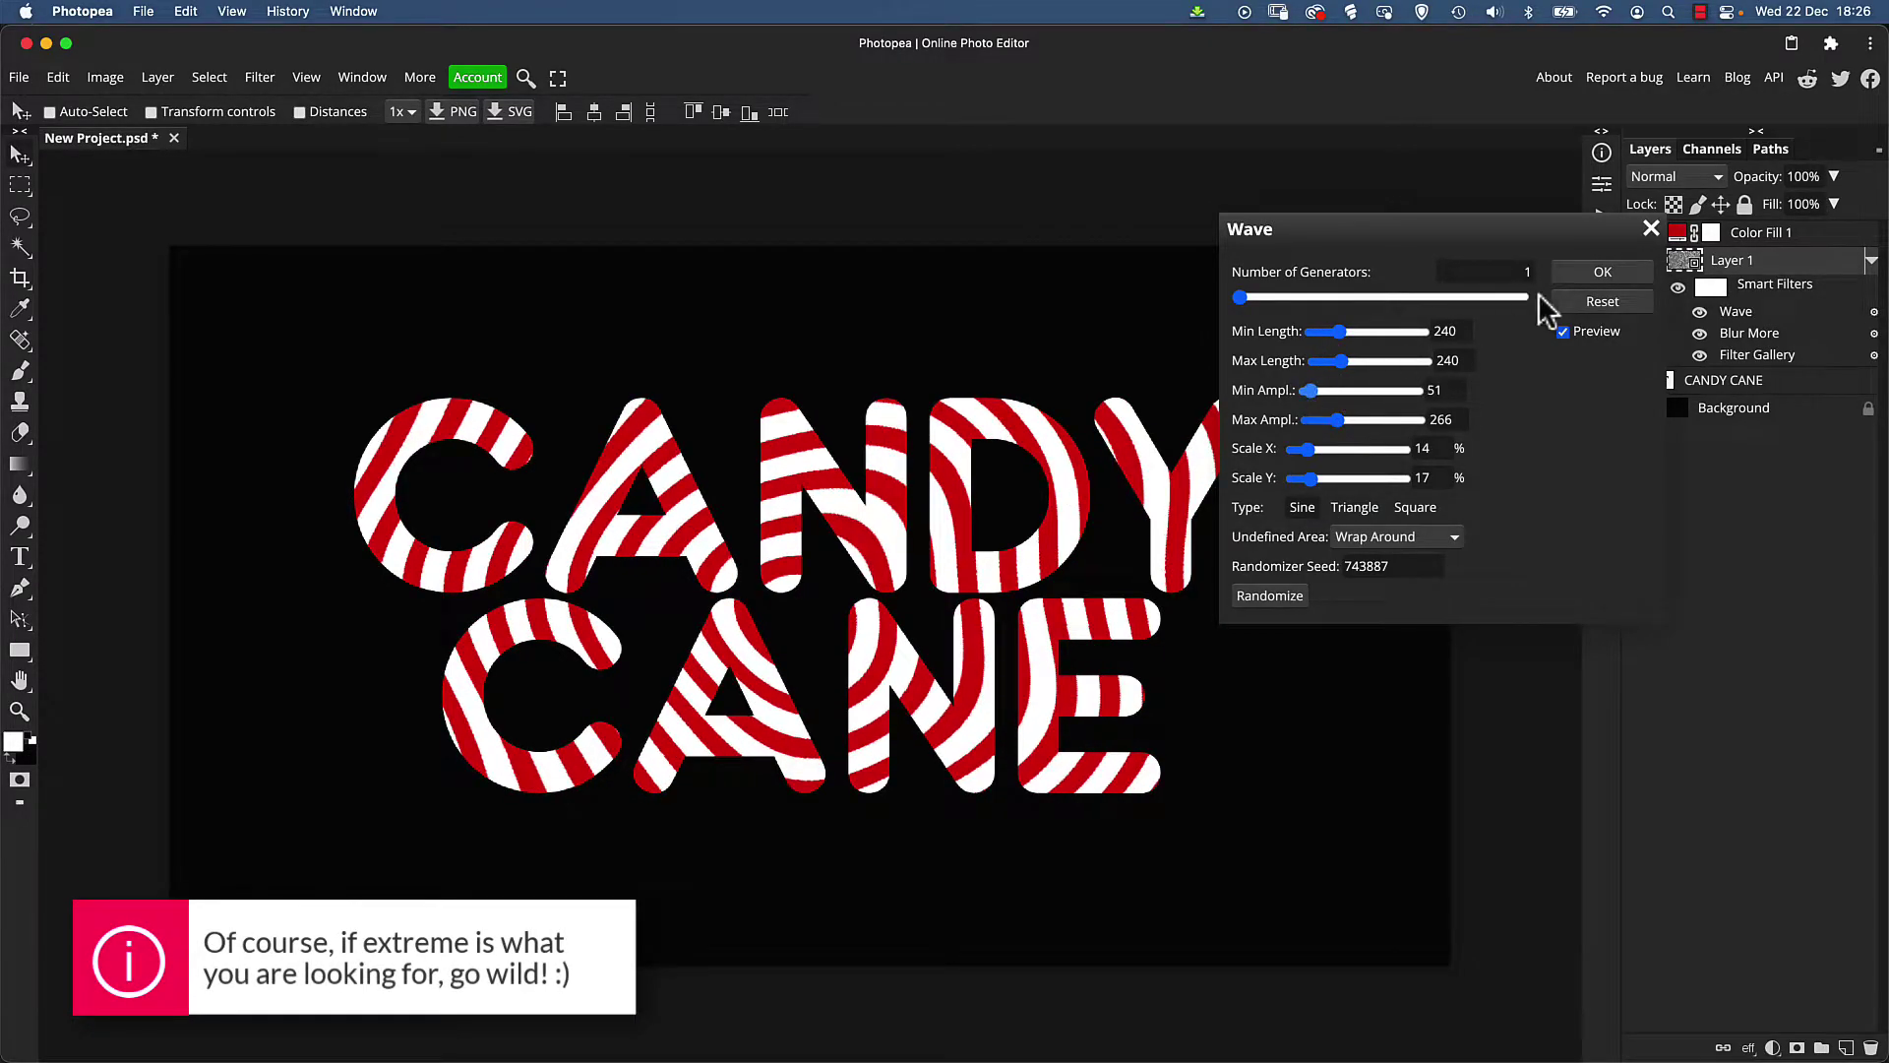
pyautogui.click(1598, 271)
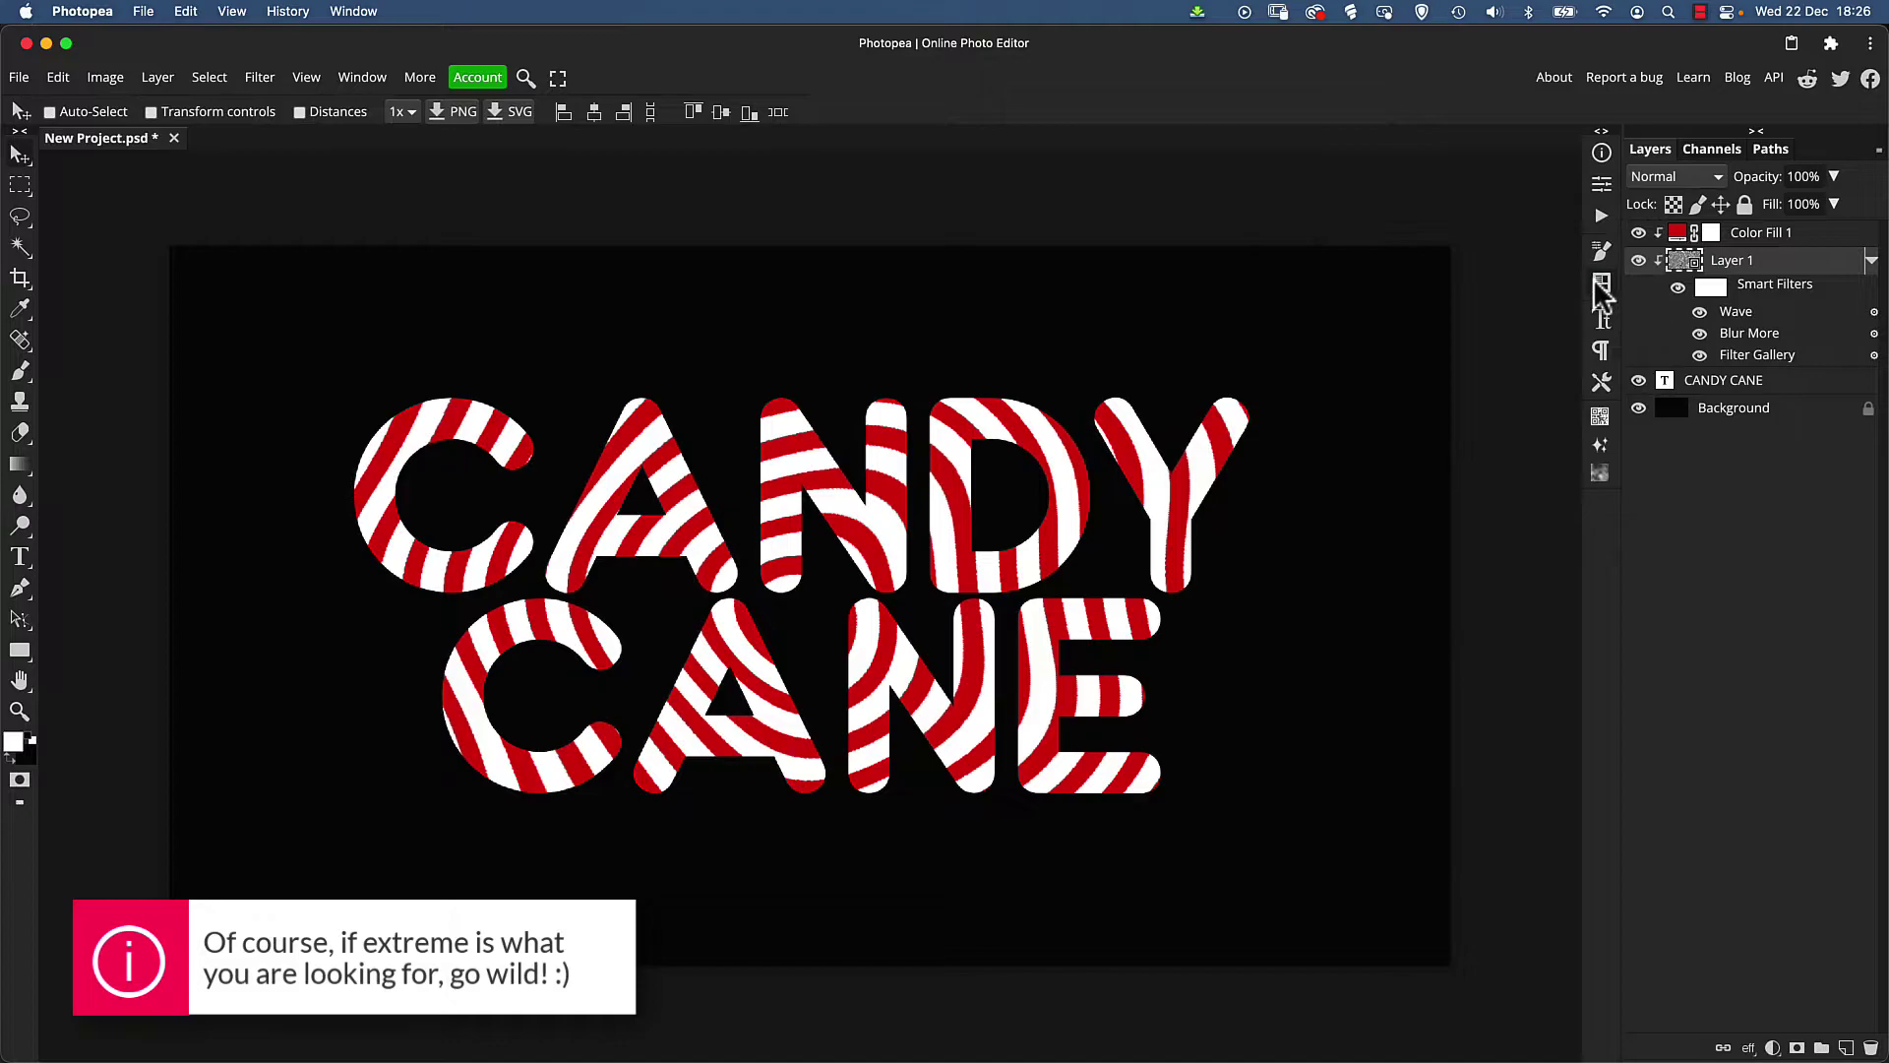
# Add a Bevel and Emboss layer style to the CANDY CANE text with 90% depth and 30 px size
pyautogui.doubleClick(1801, 394)
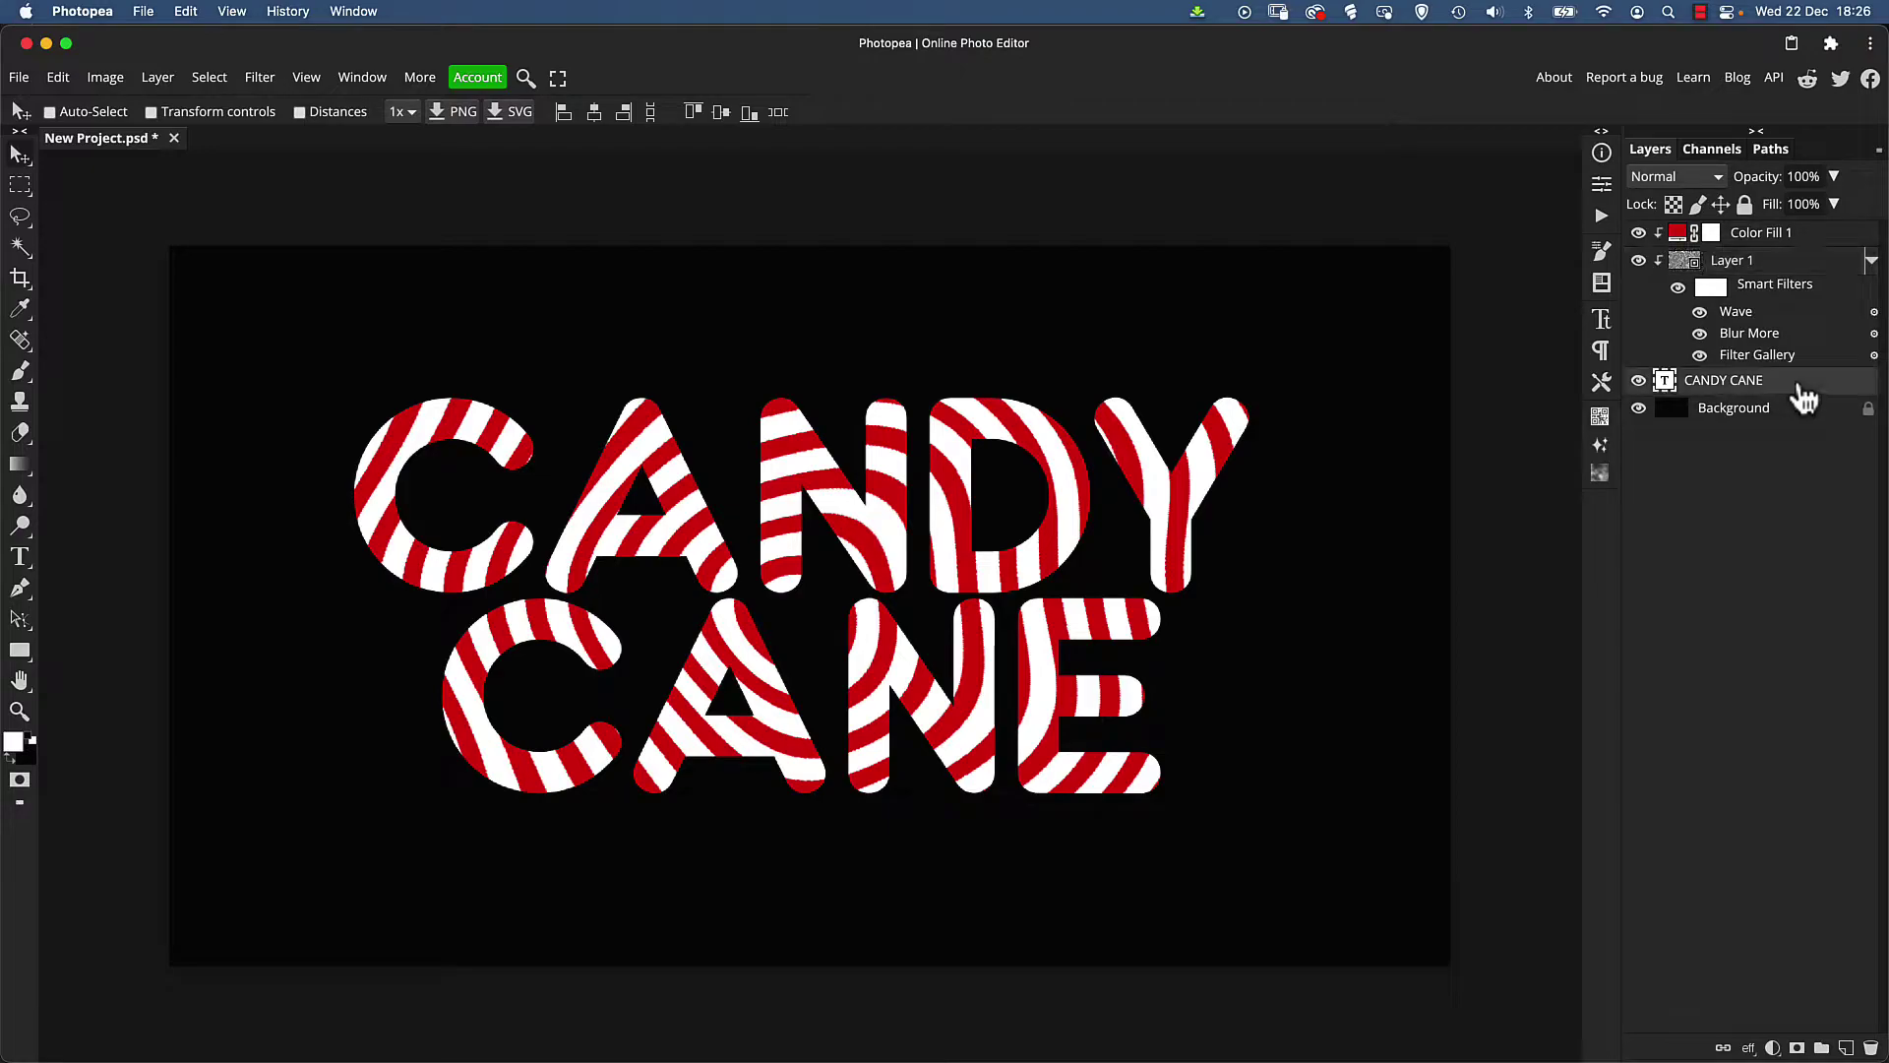
pyautogui.moveTo(565, 221); pyautogui.dragTo(1508, 199)
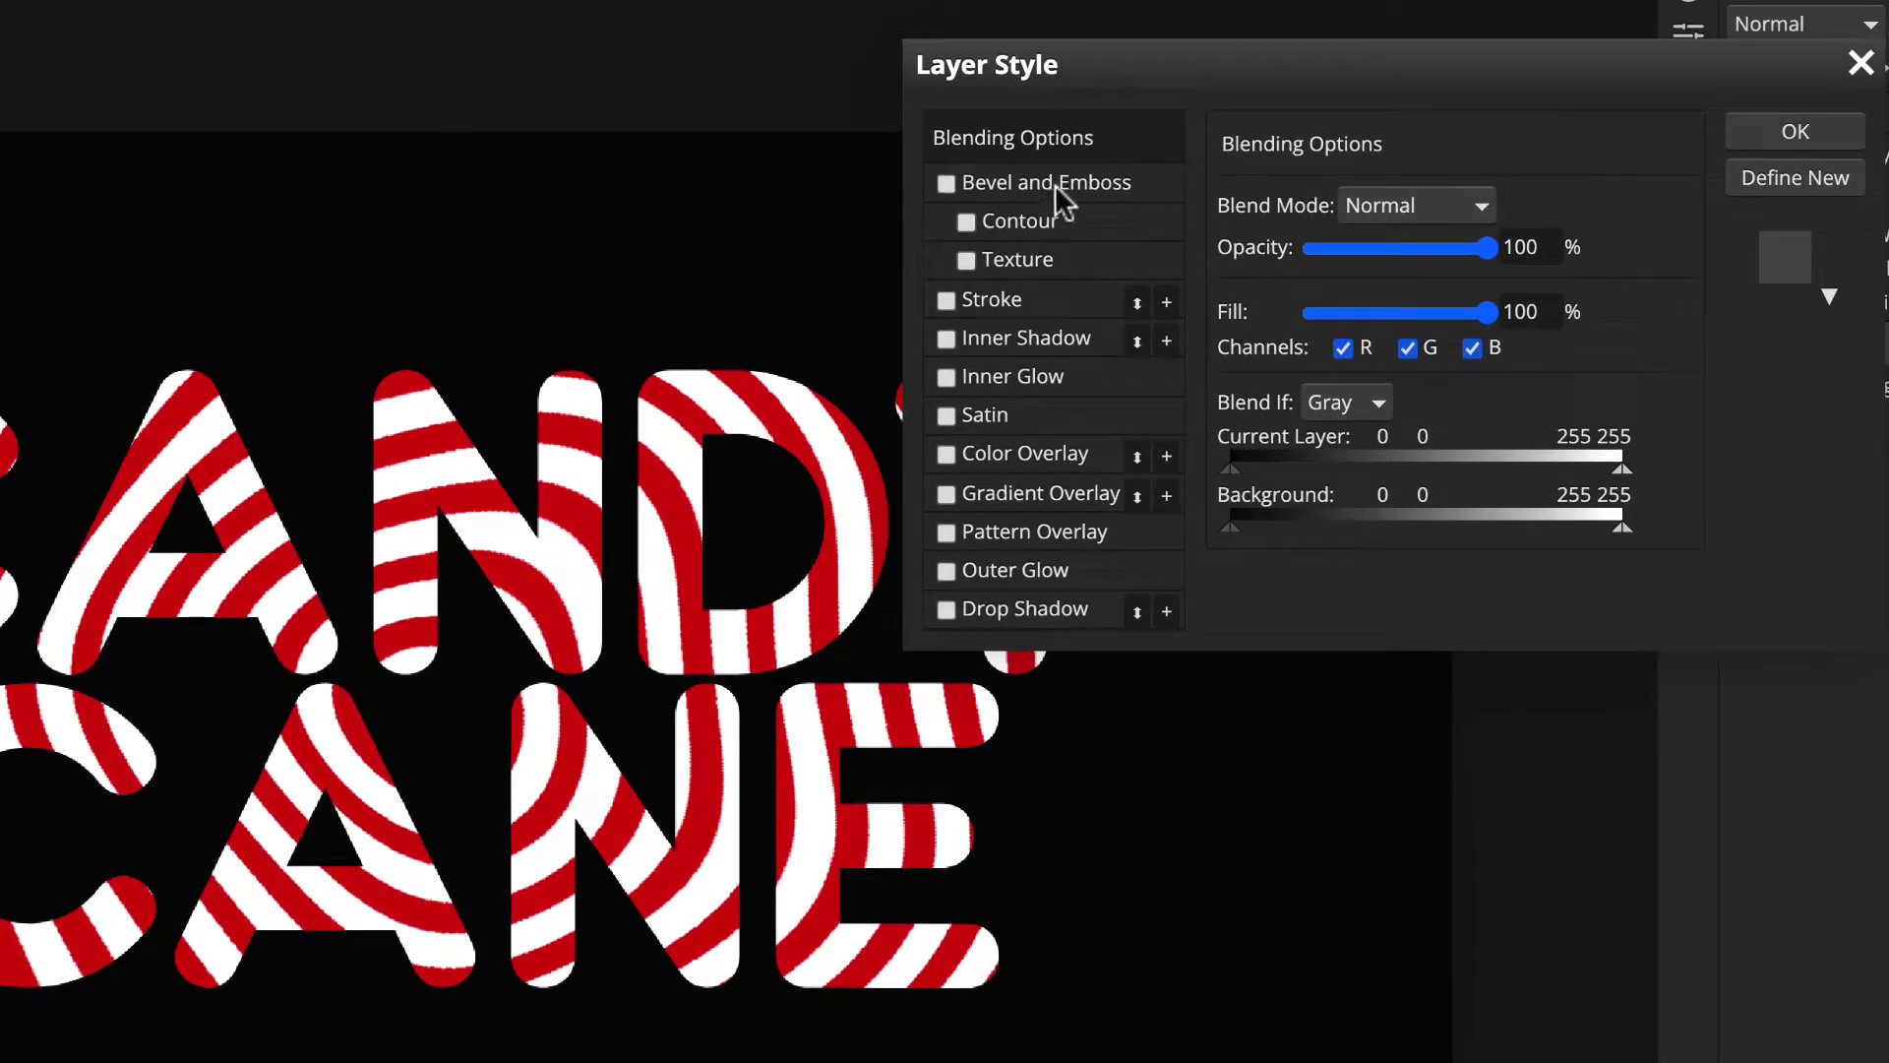
pyautogui.click(1054, 185)
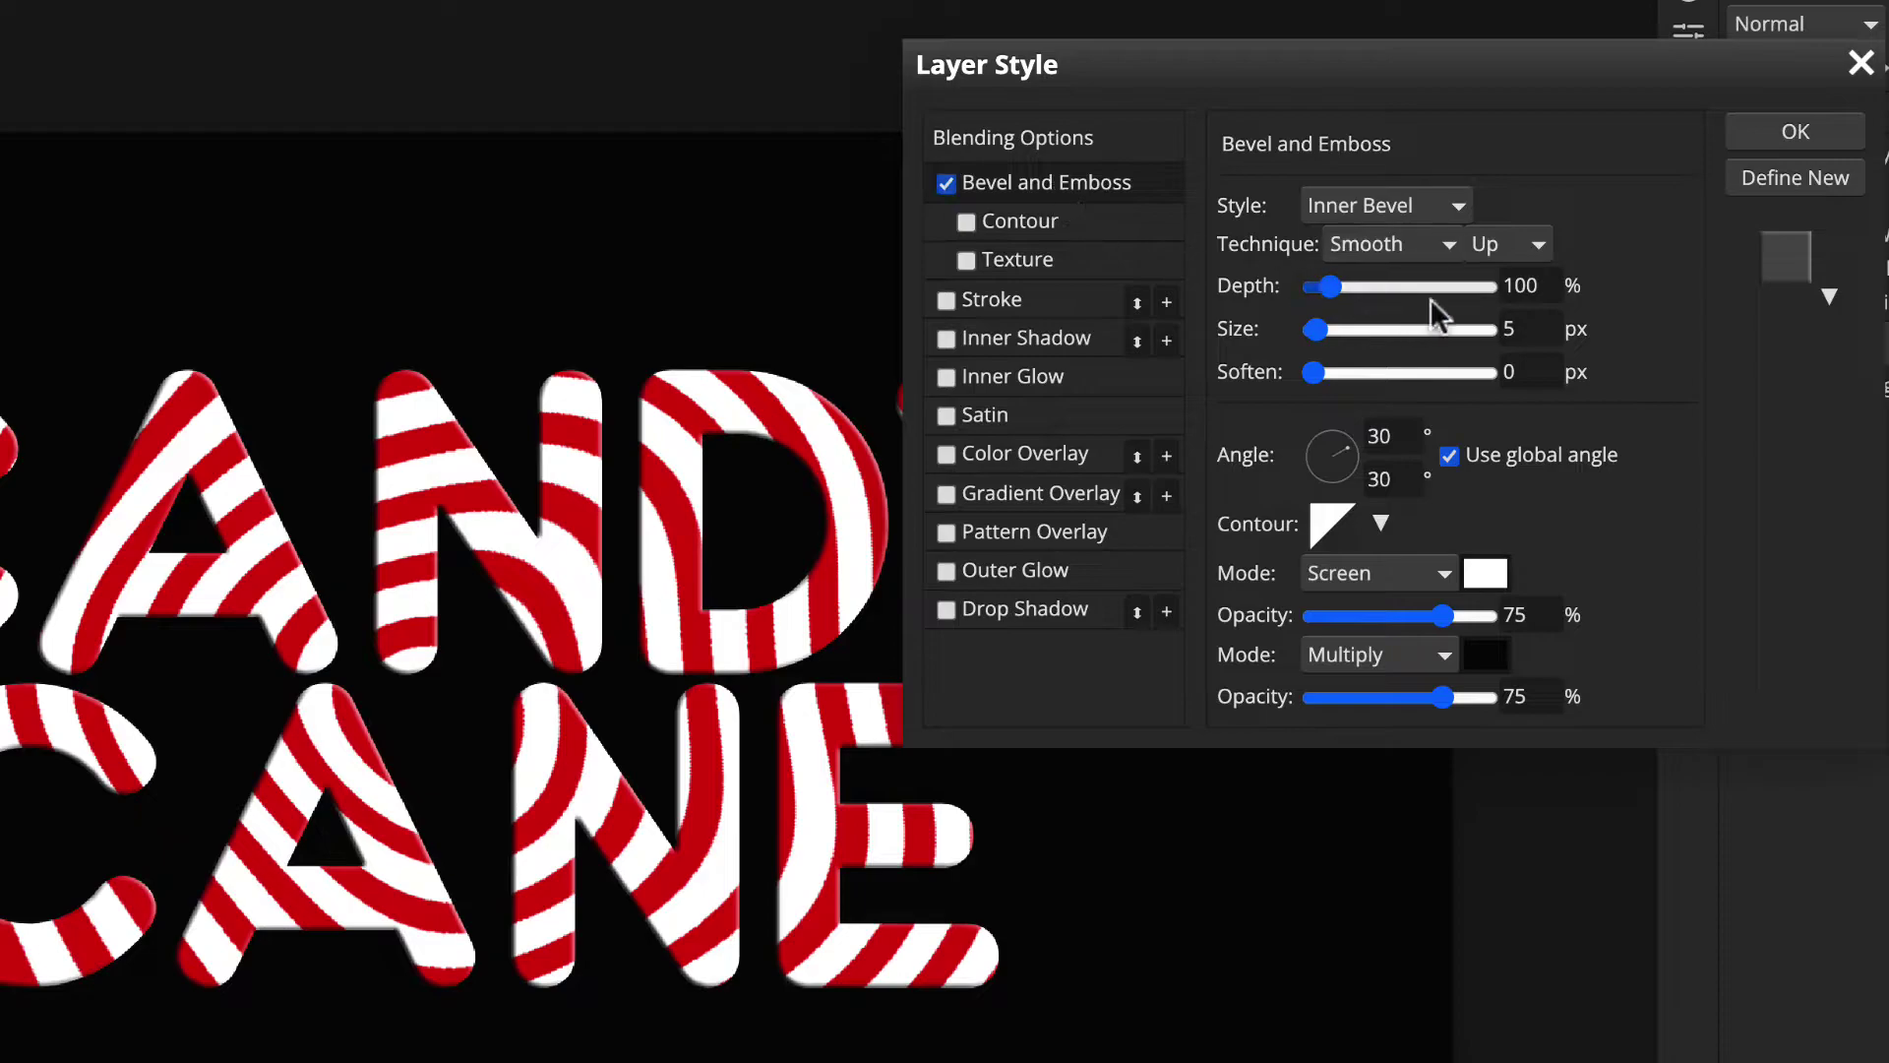
pyautogui.click(1530, 287)
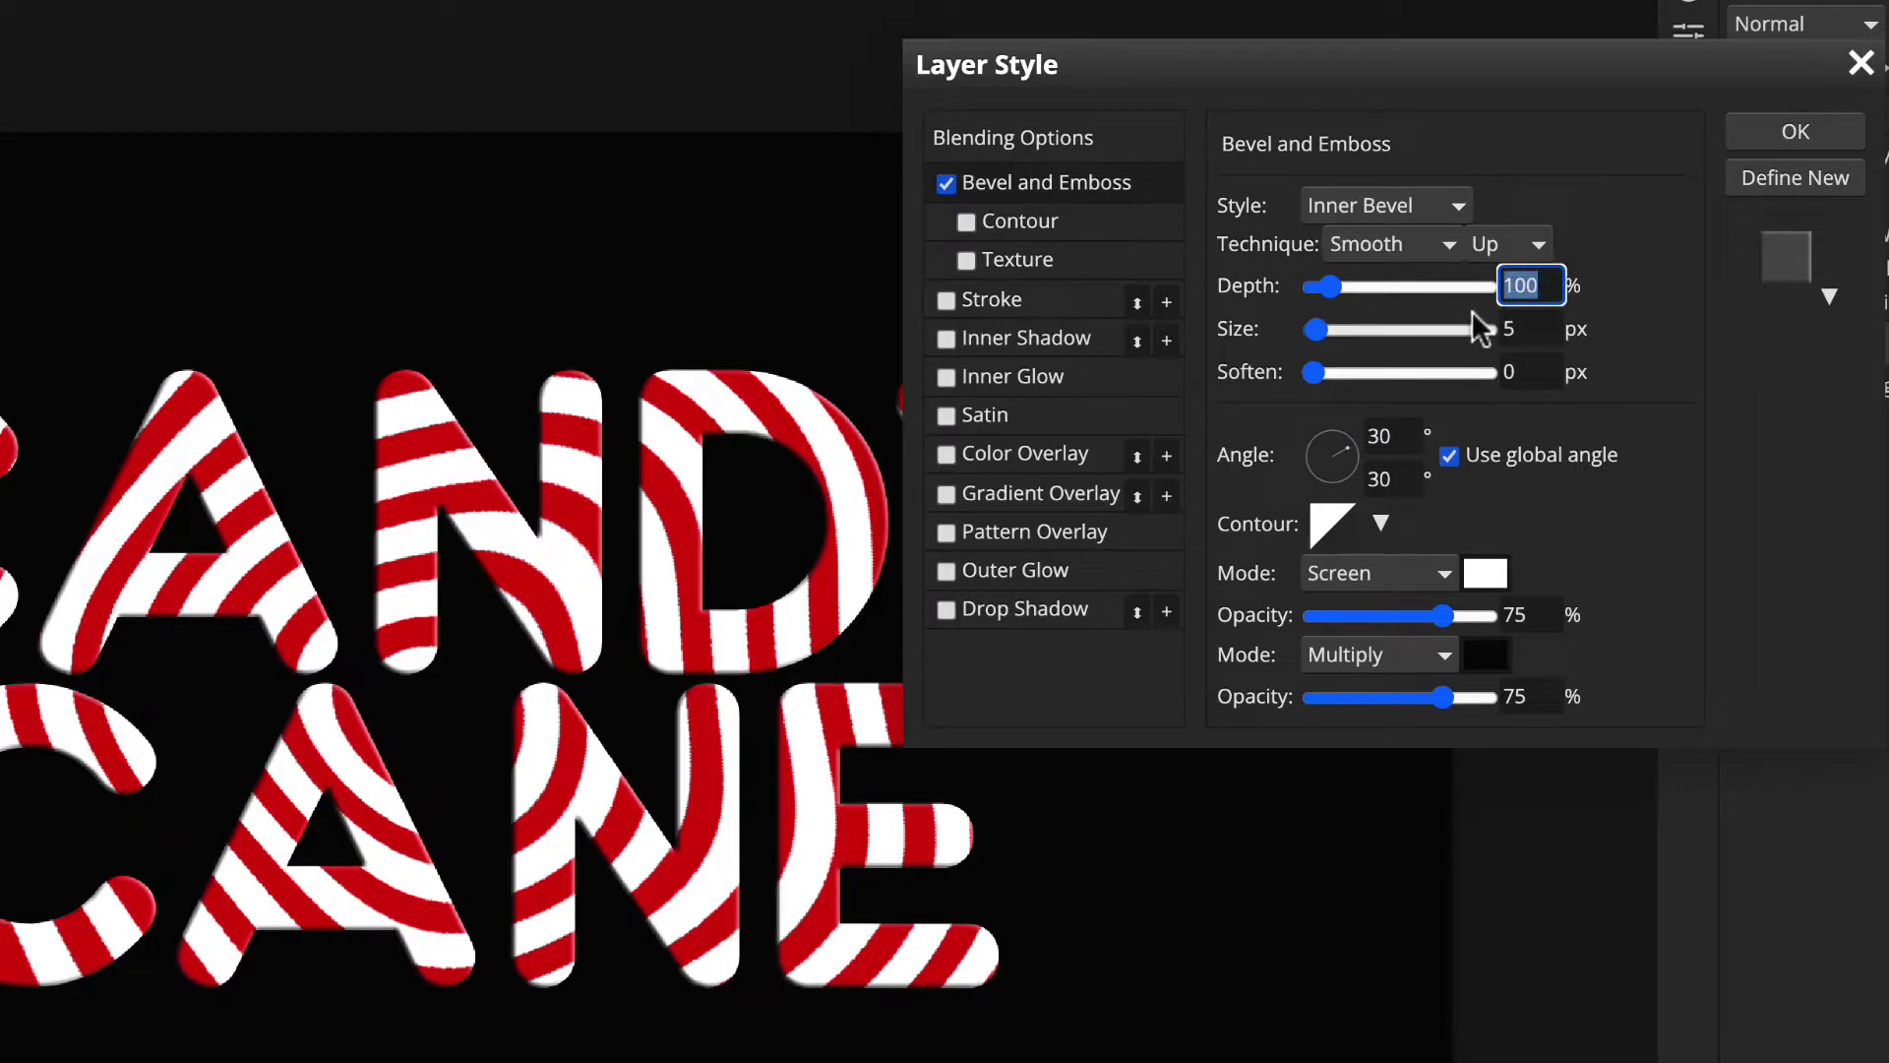
pyautogui.write('90')
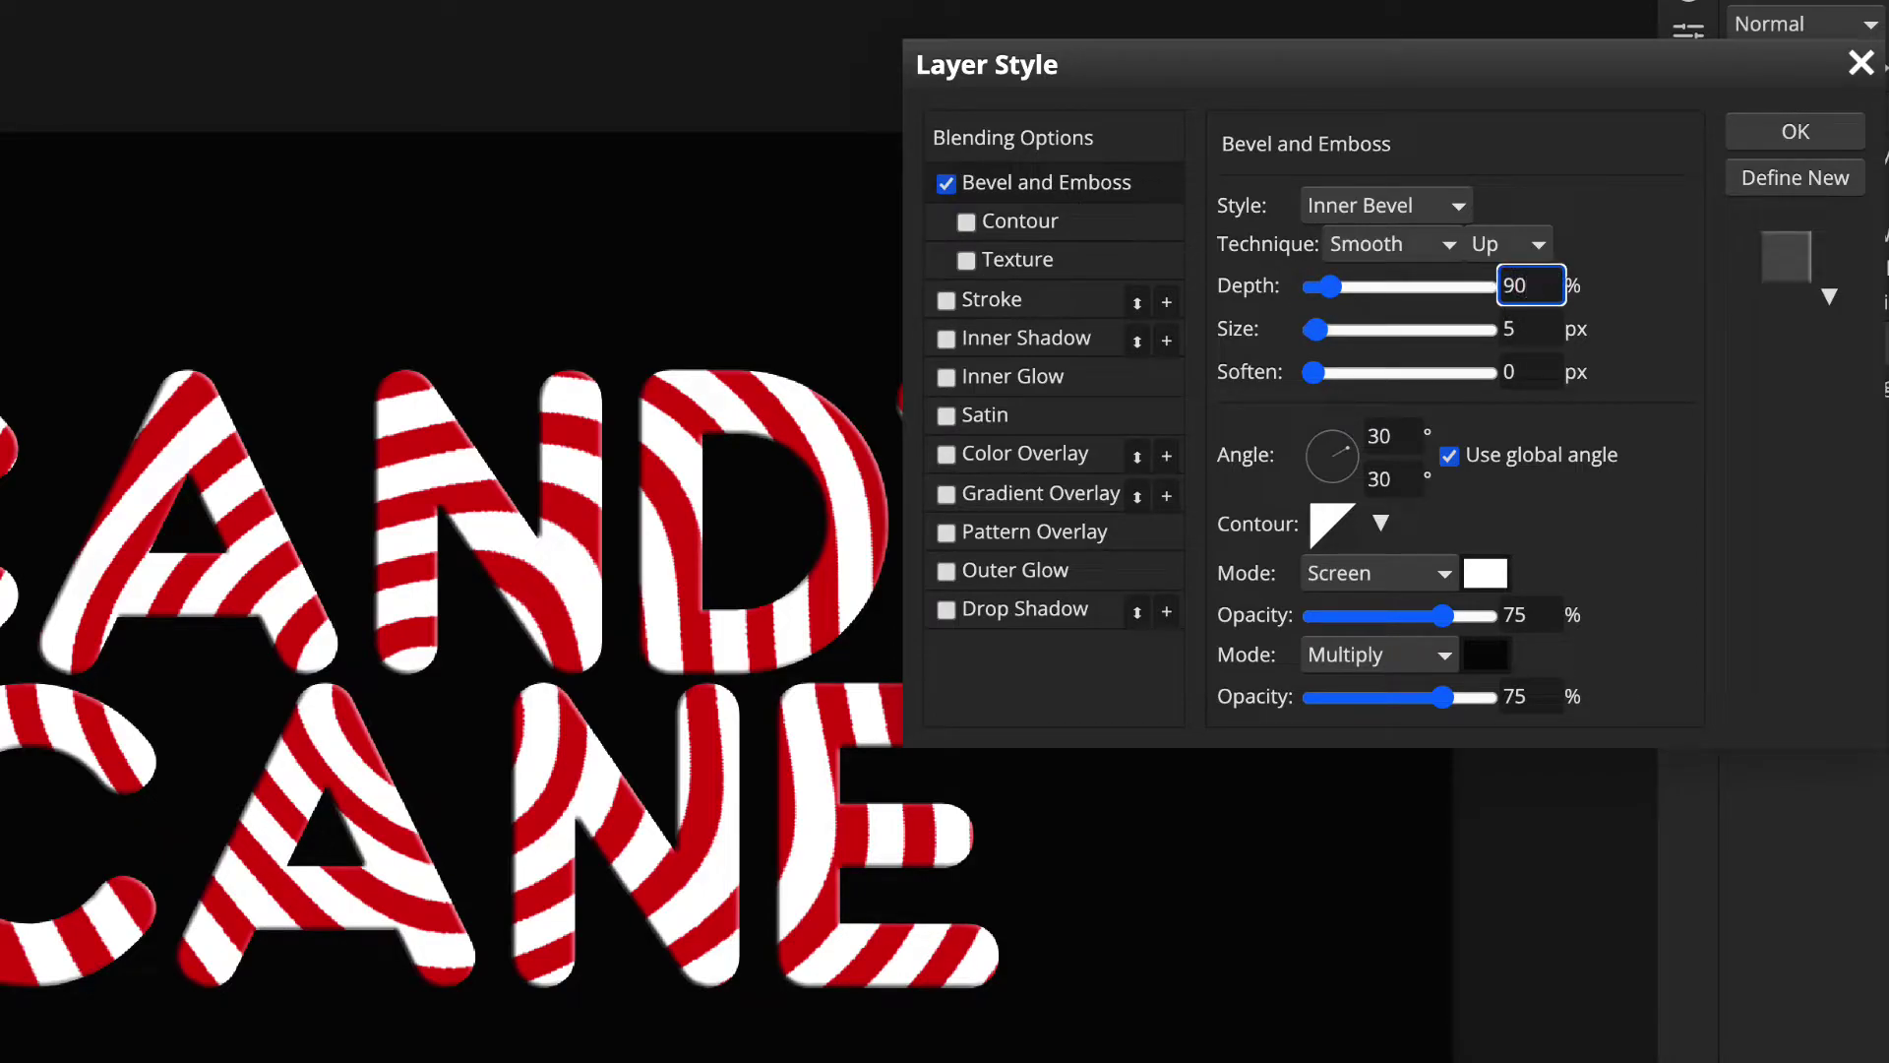
pyautogui.press('Tab')
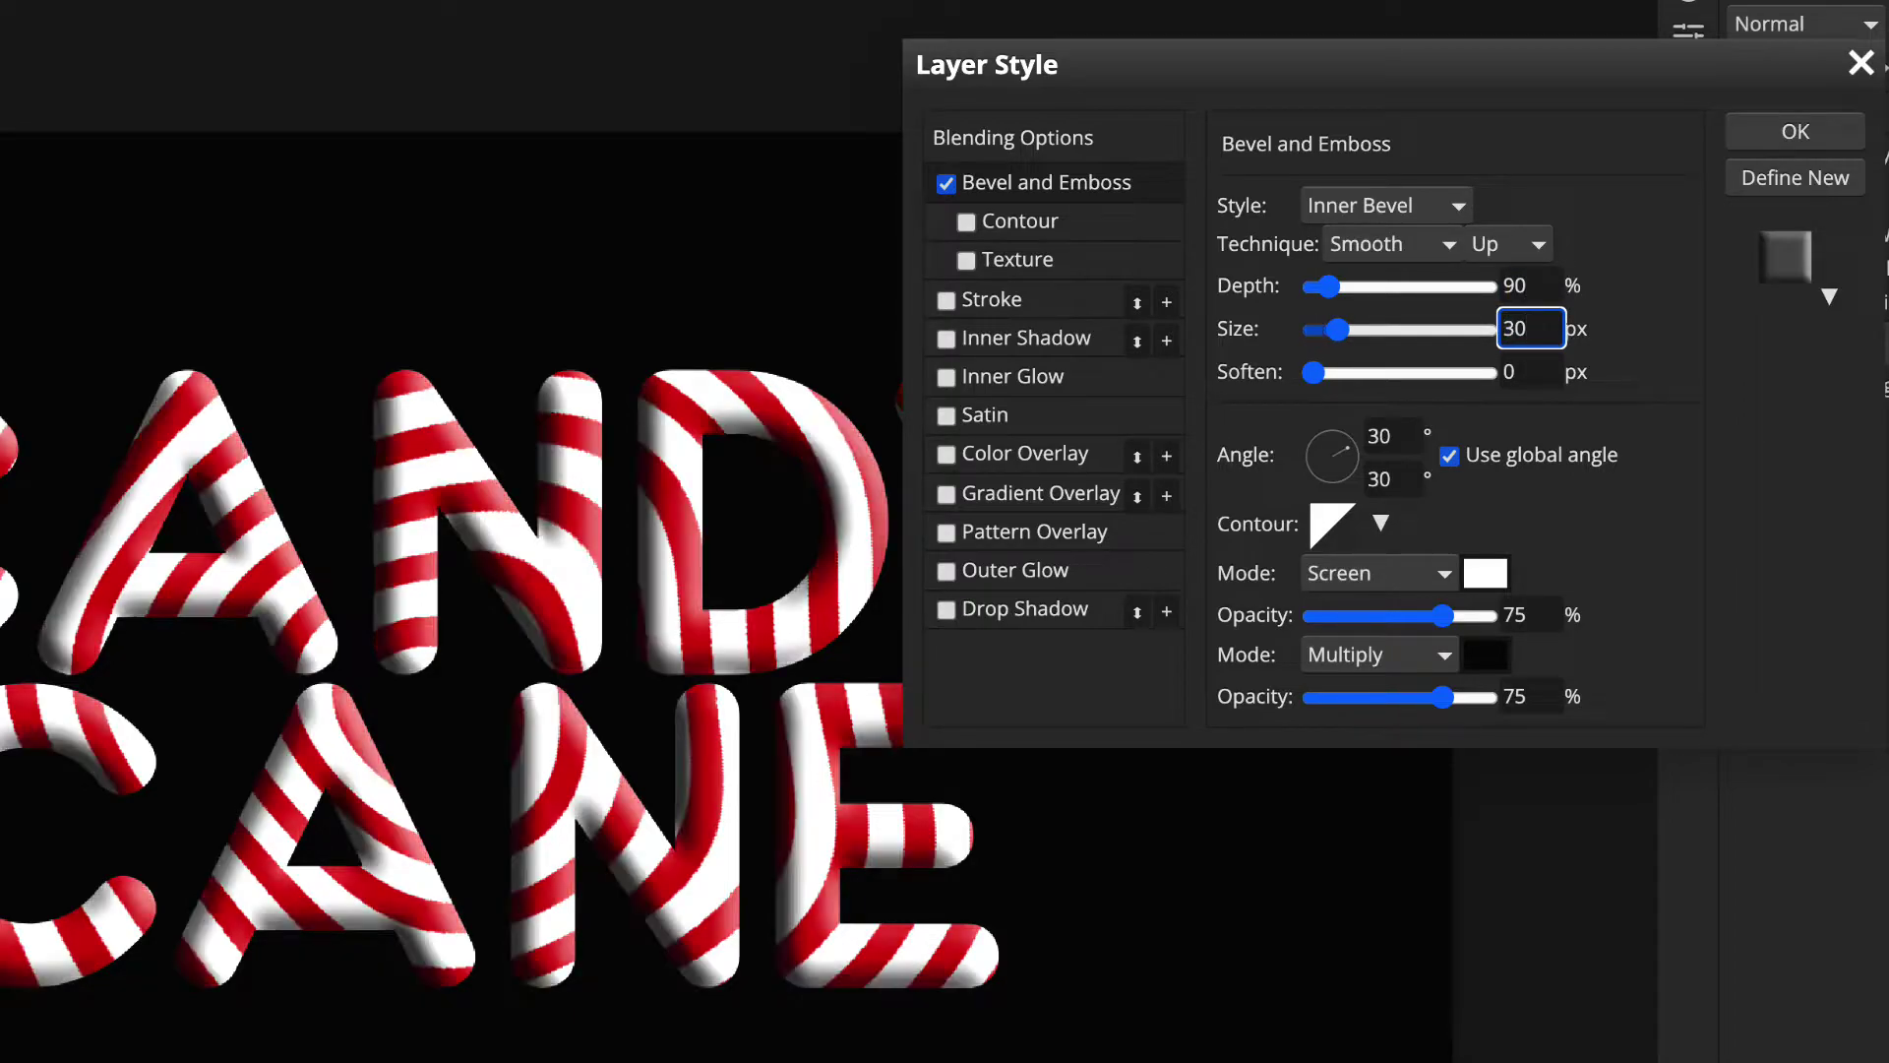
# Turn off the global angle for the bevel and set its angle to -100° and altitude to 80°
pyautogui.click(1450, 455)
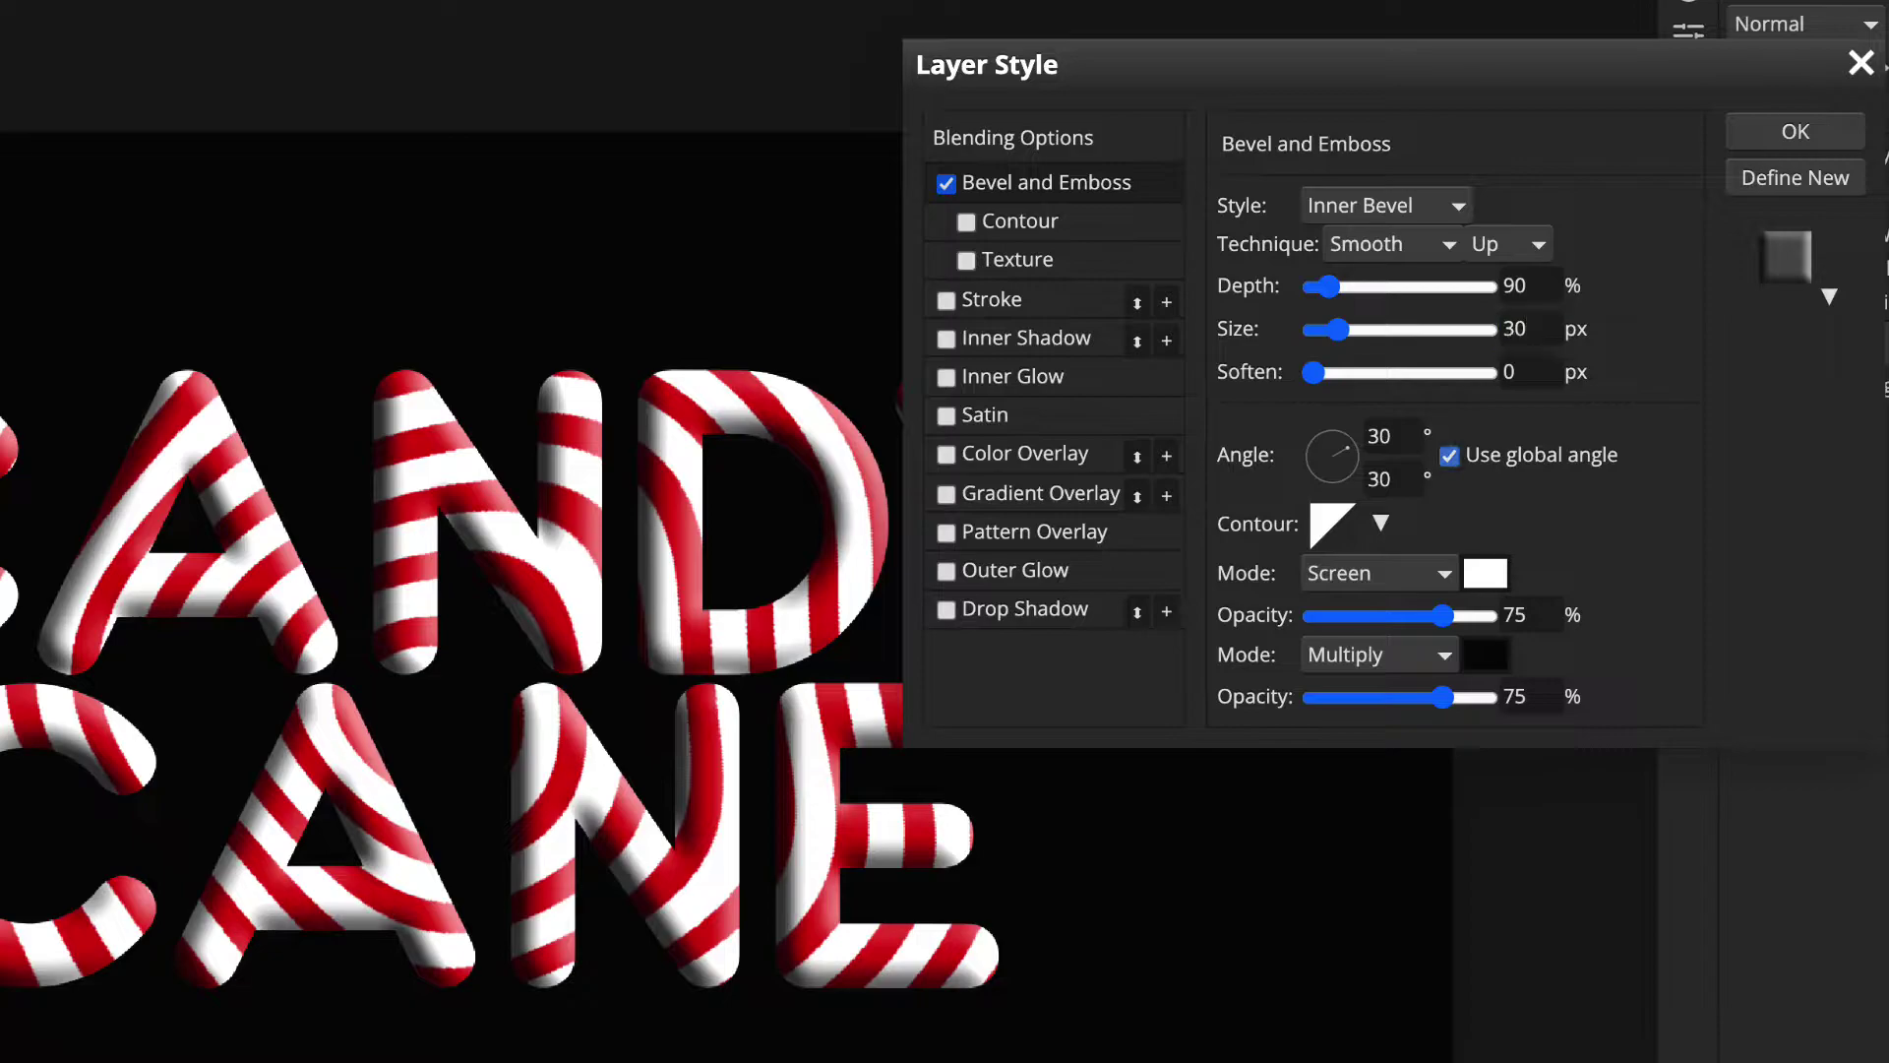
pyautogui.press('space')
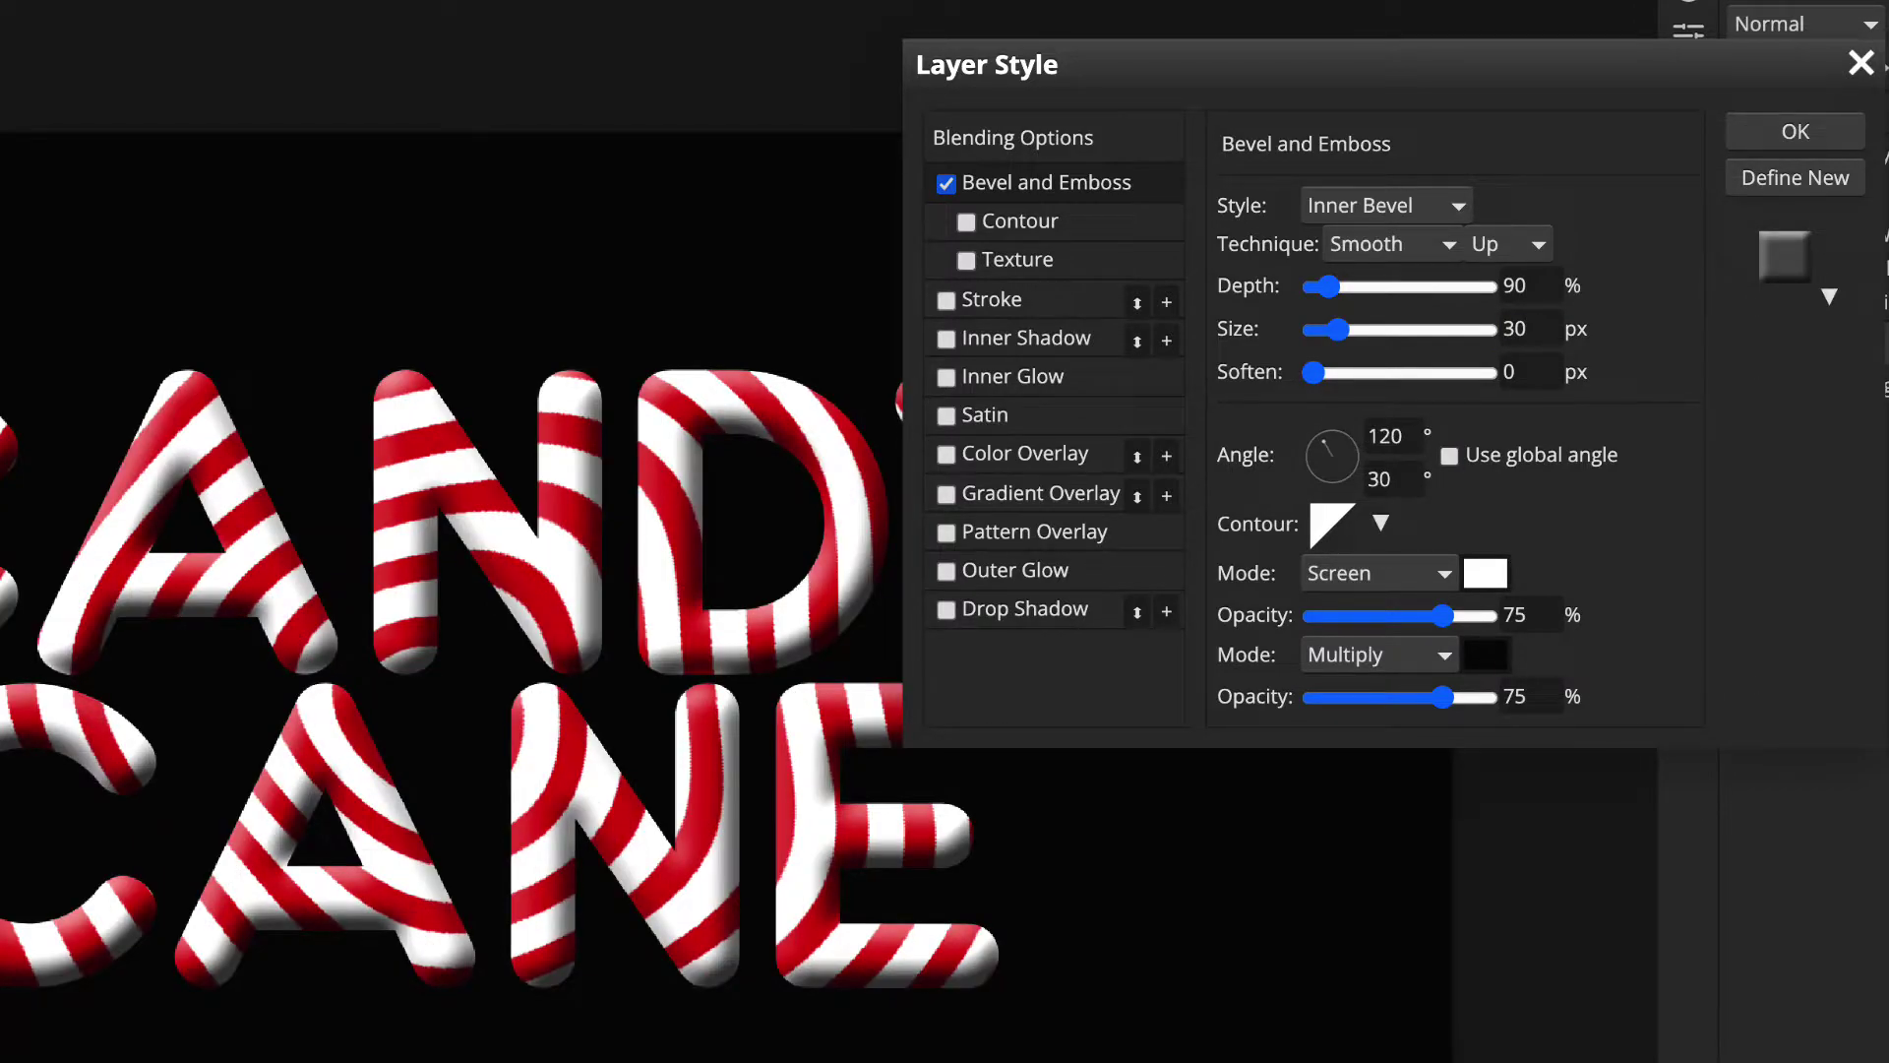
pyautogui.moveTo(1406, 436); pyautogui.dragTo(1366, 436)
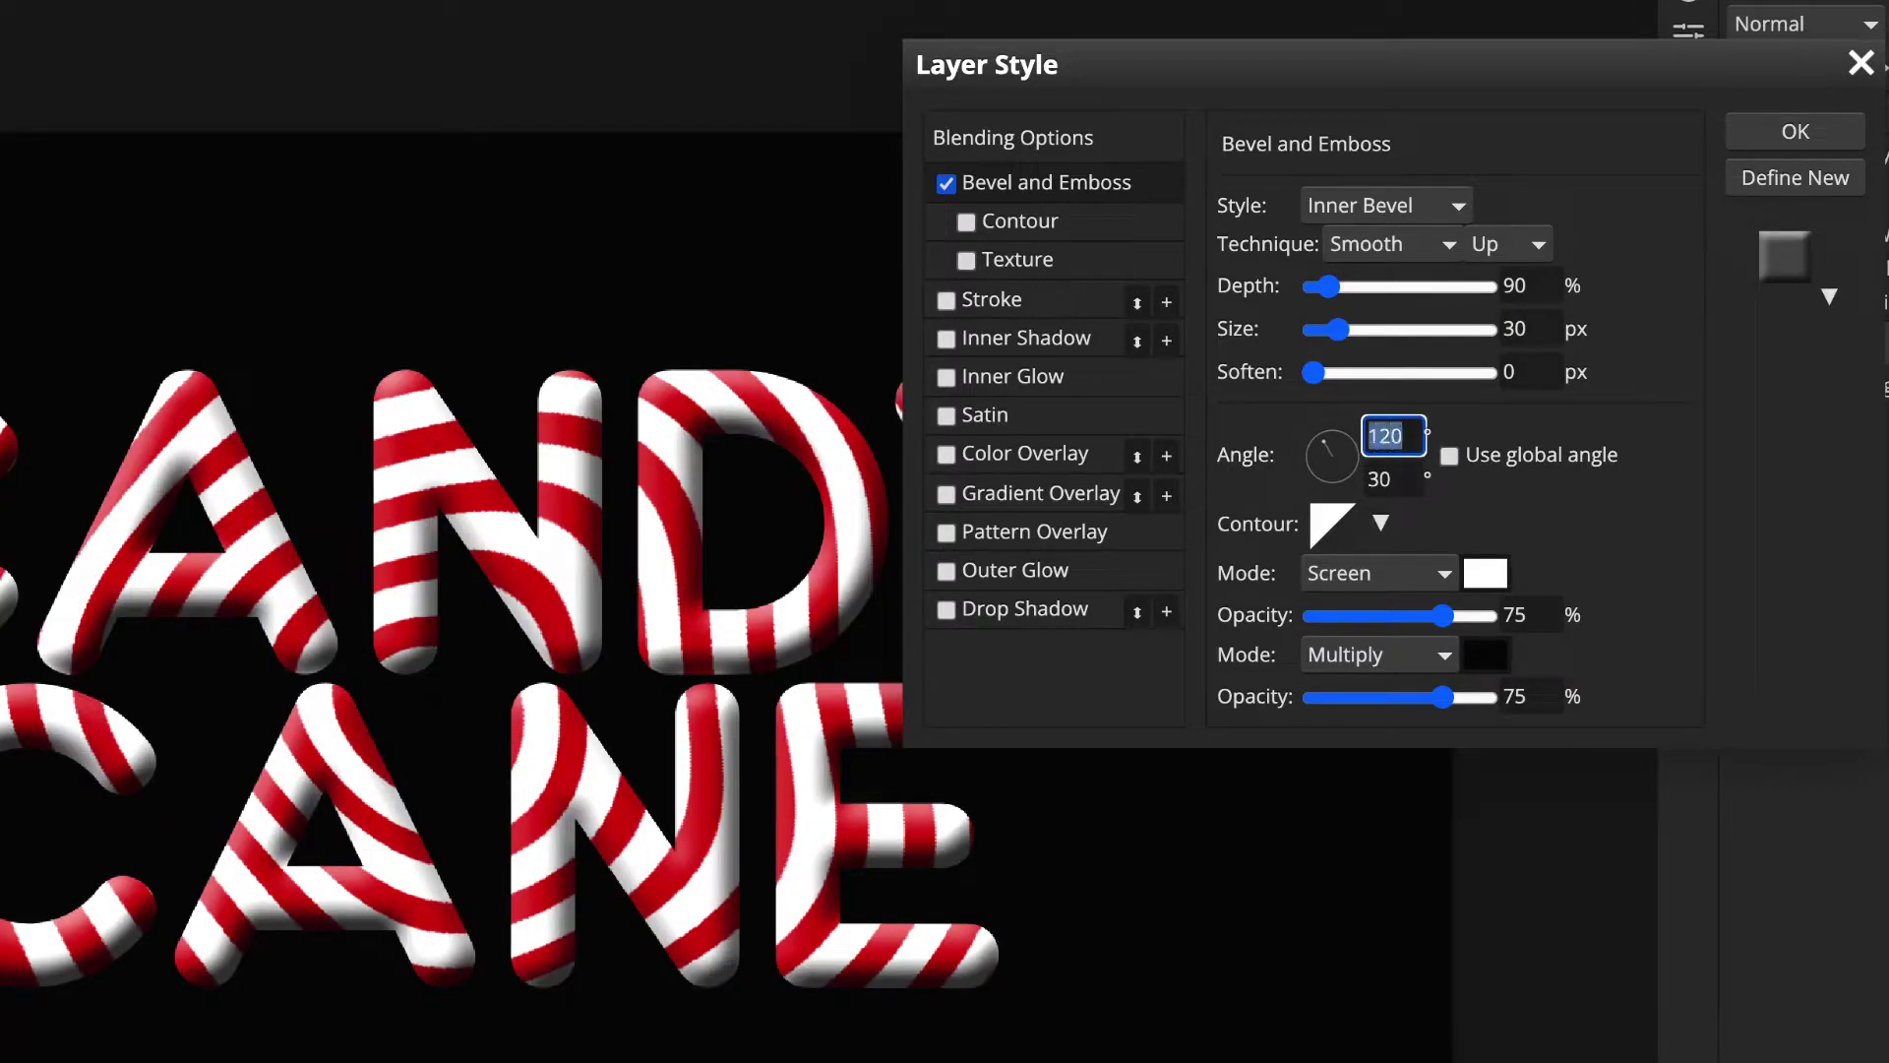
pyautogui.write('-100')
pyautogui.click(1392, 479)
pyautogui.hotkey('ctrl', 'a')
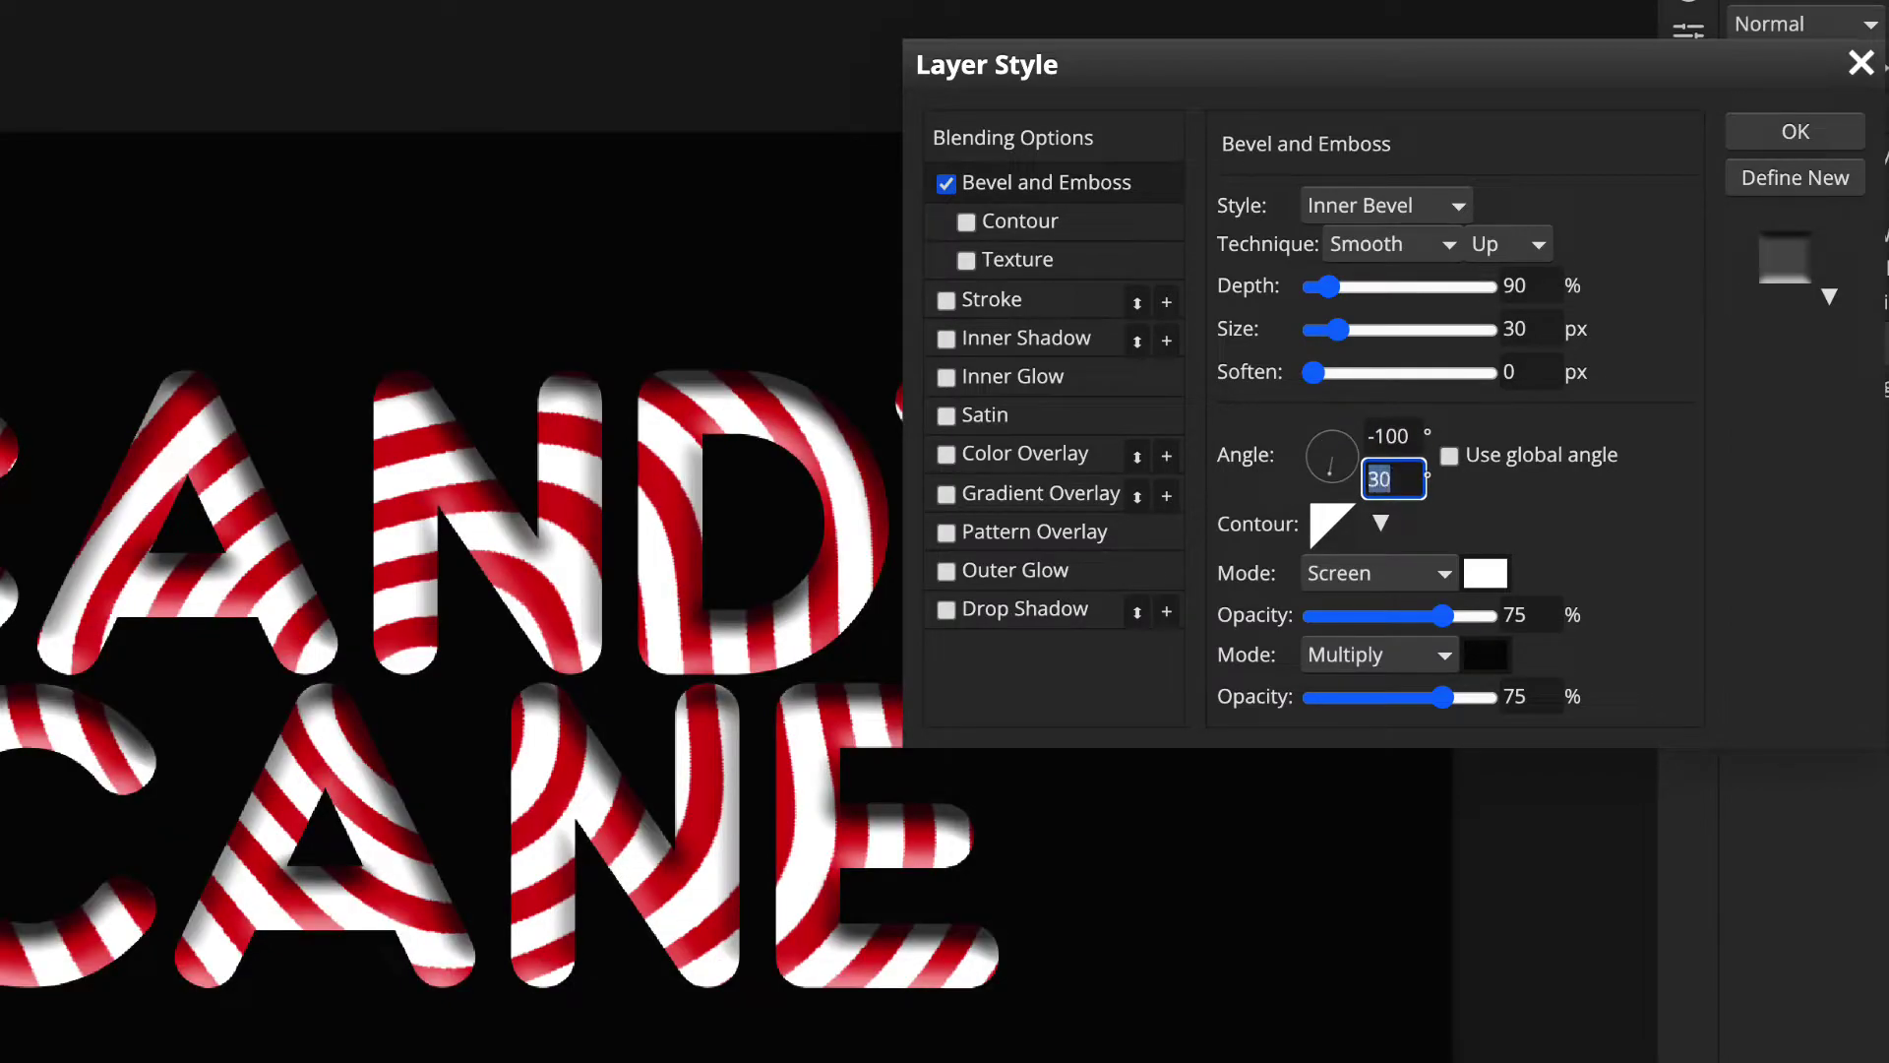
pyautogui.write('80')
pyautogui.press('Return')
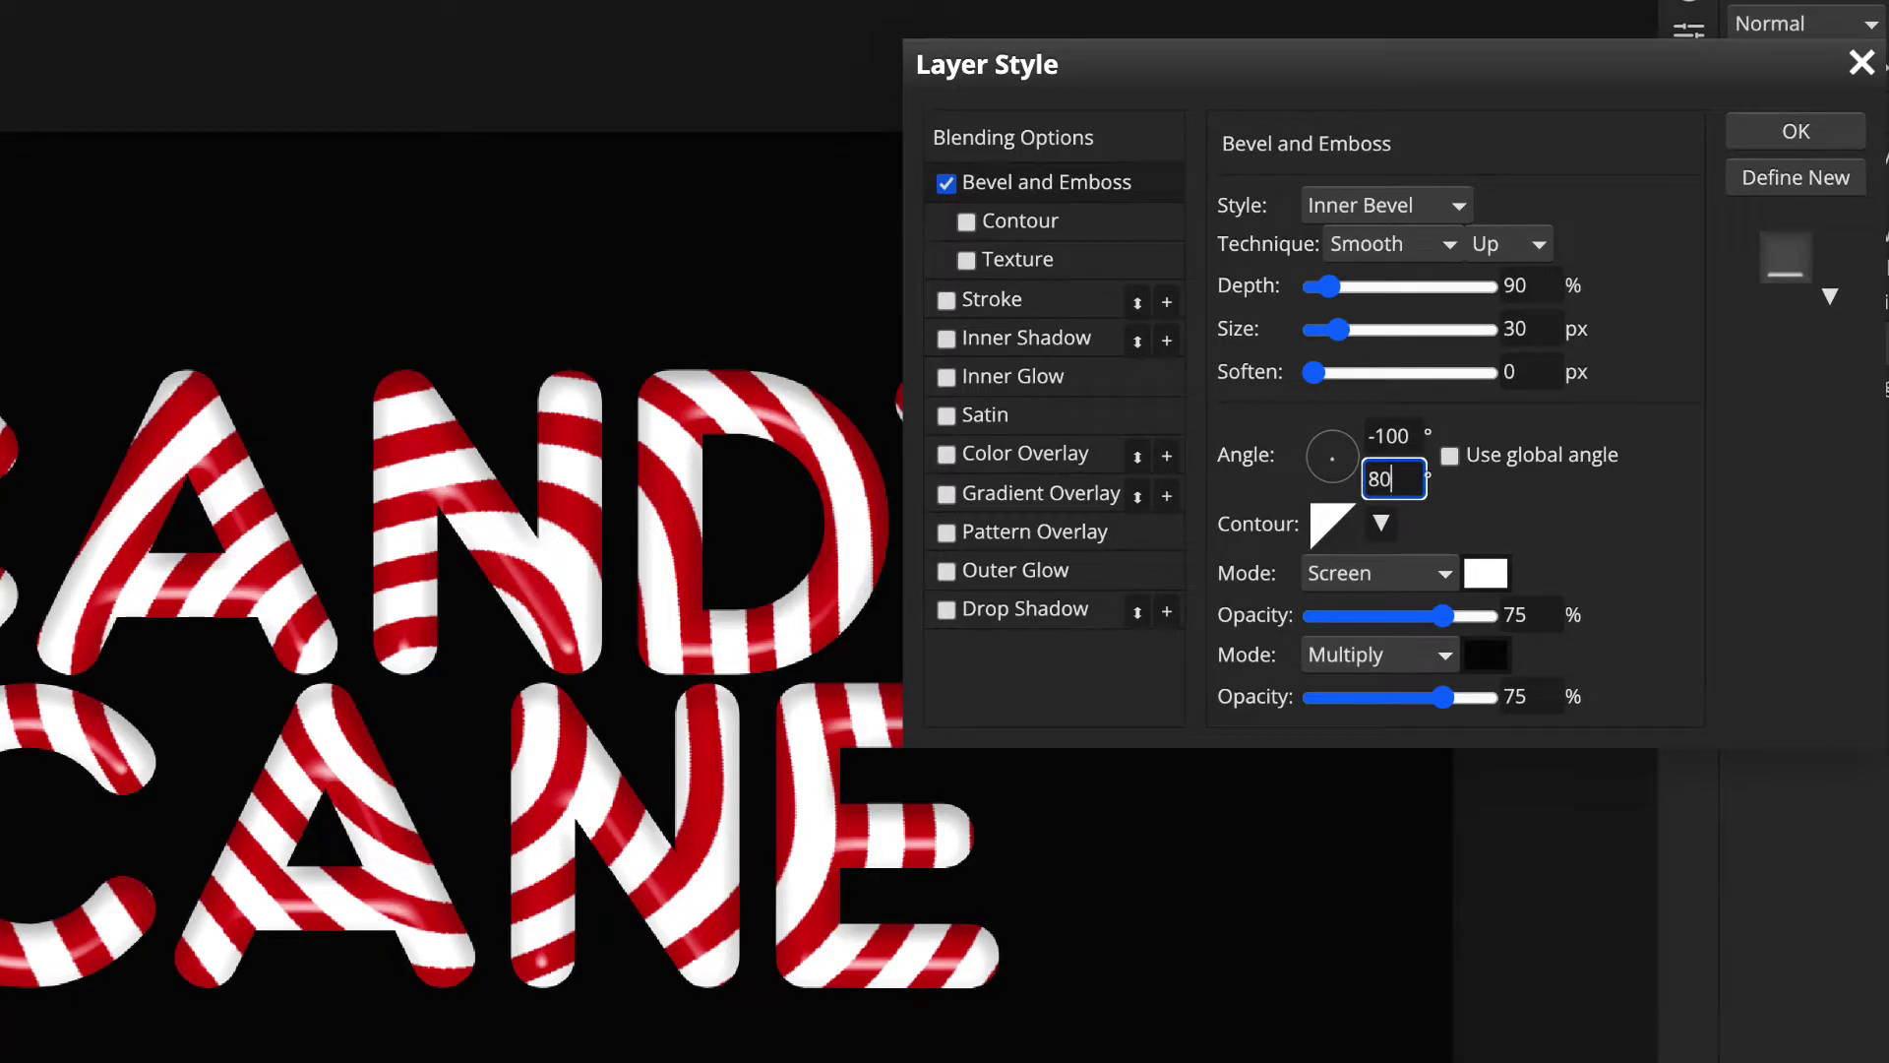
# Choose the triple-spike preset as the gloss contour of the CANDY CANE text's bevel
pyautogui.click(1381, 524)
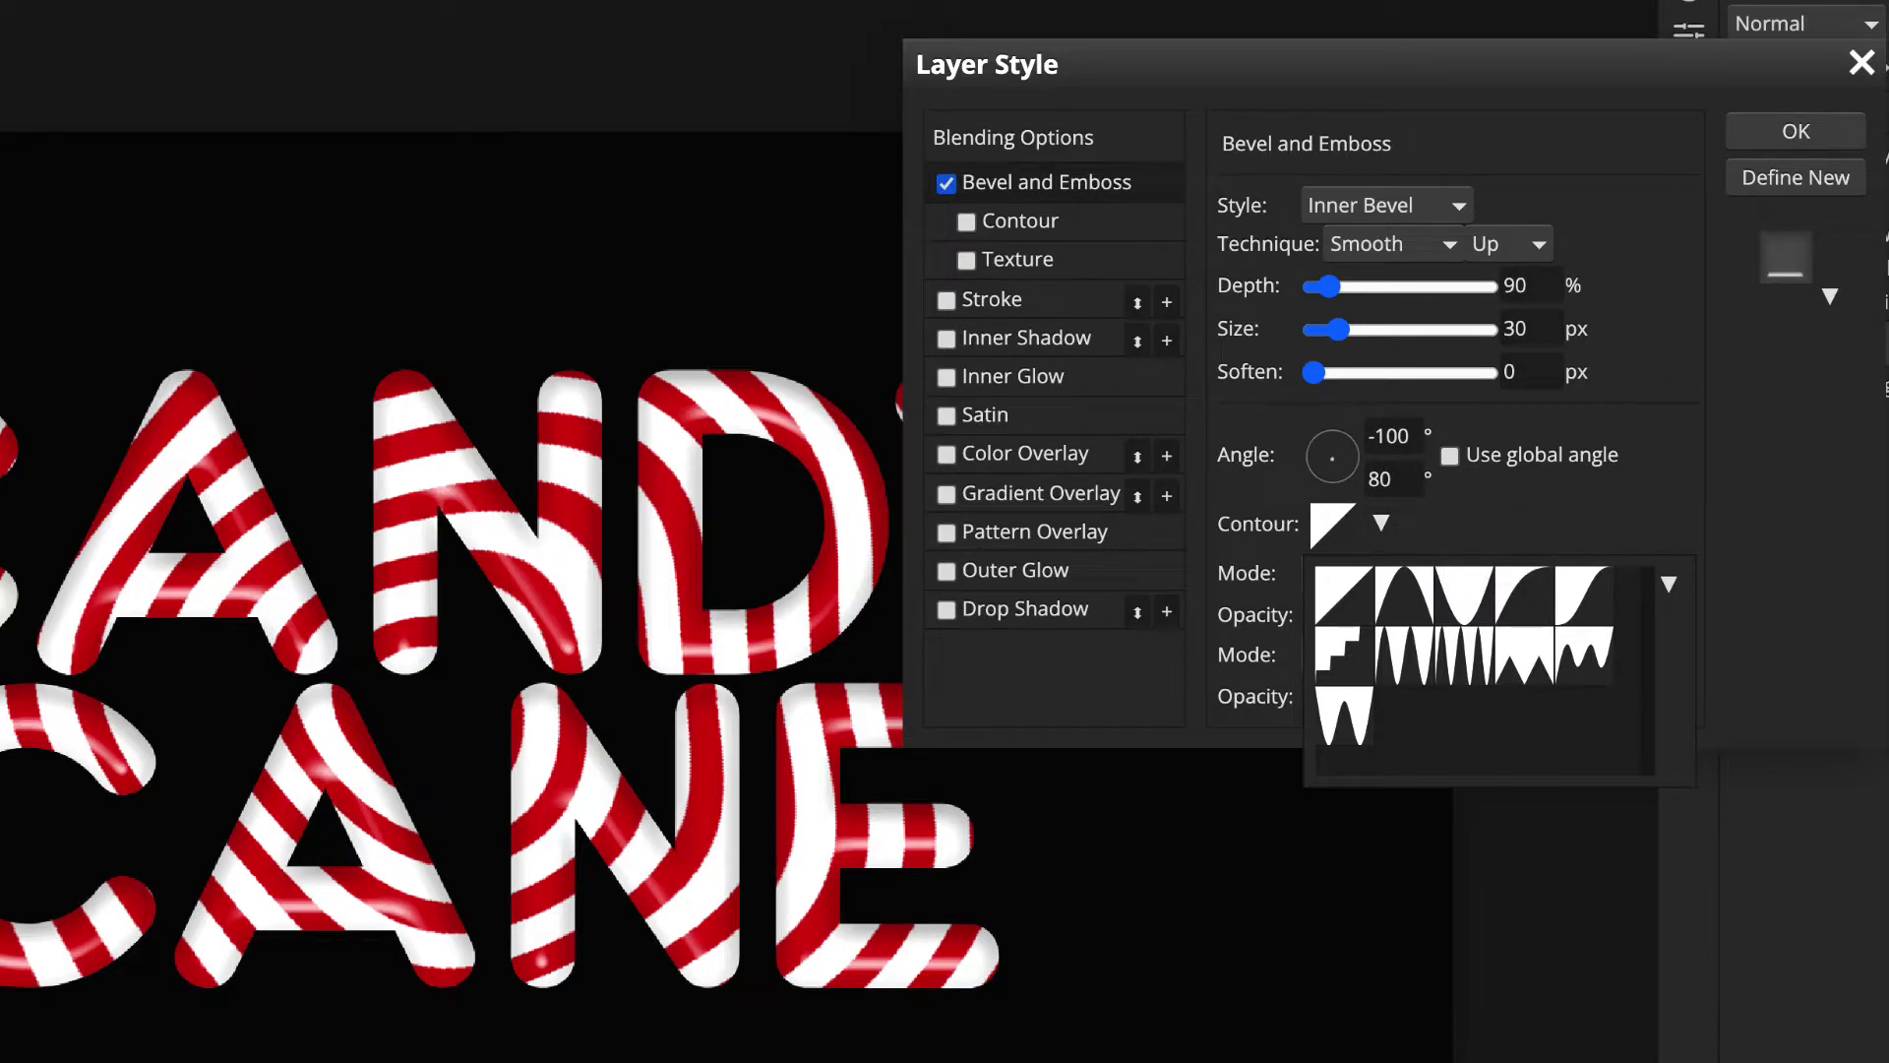
pyautogui.click(1404, 655)
pyautogui.press('Escape')
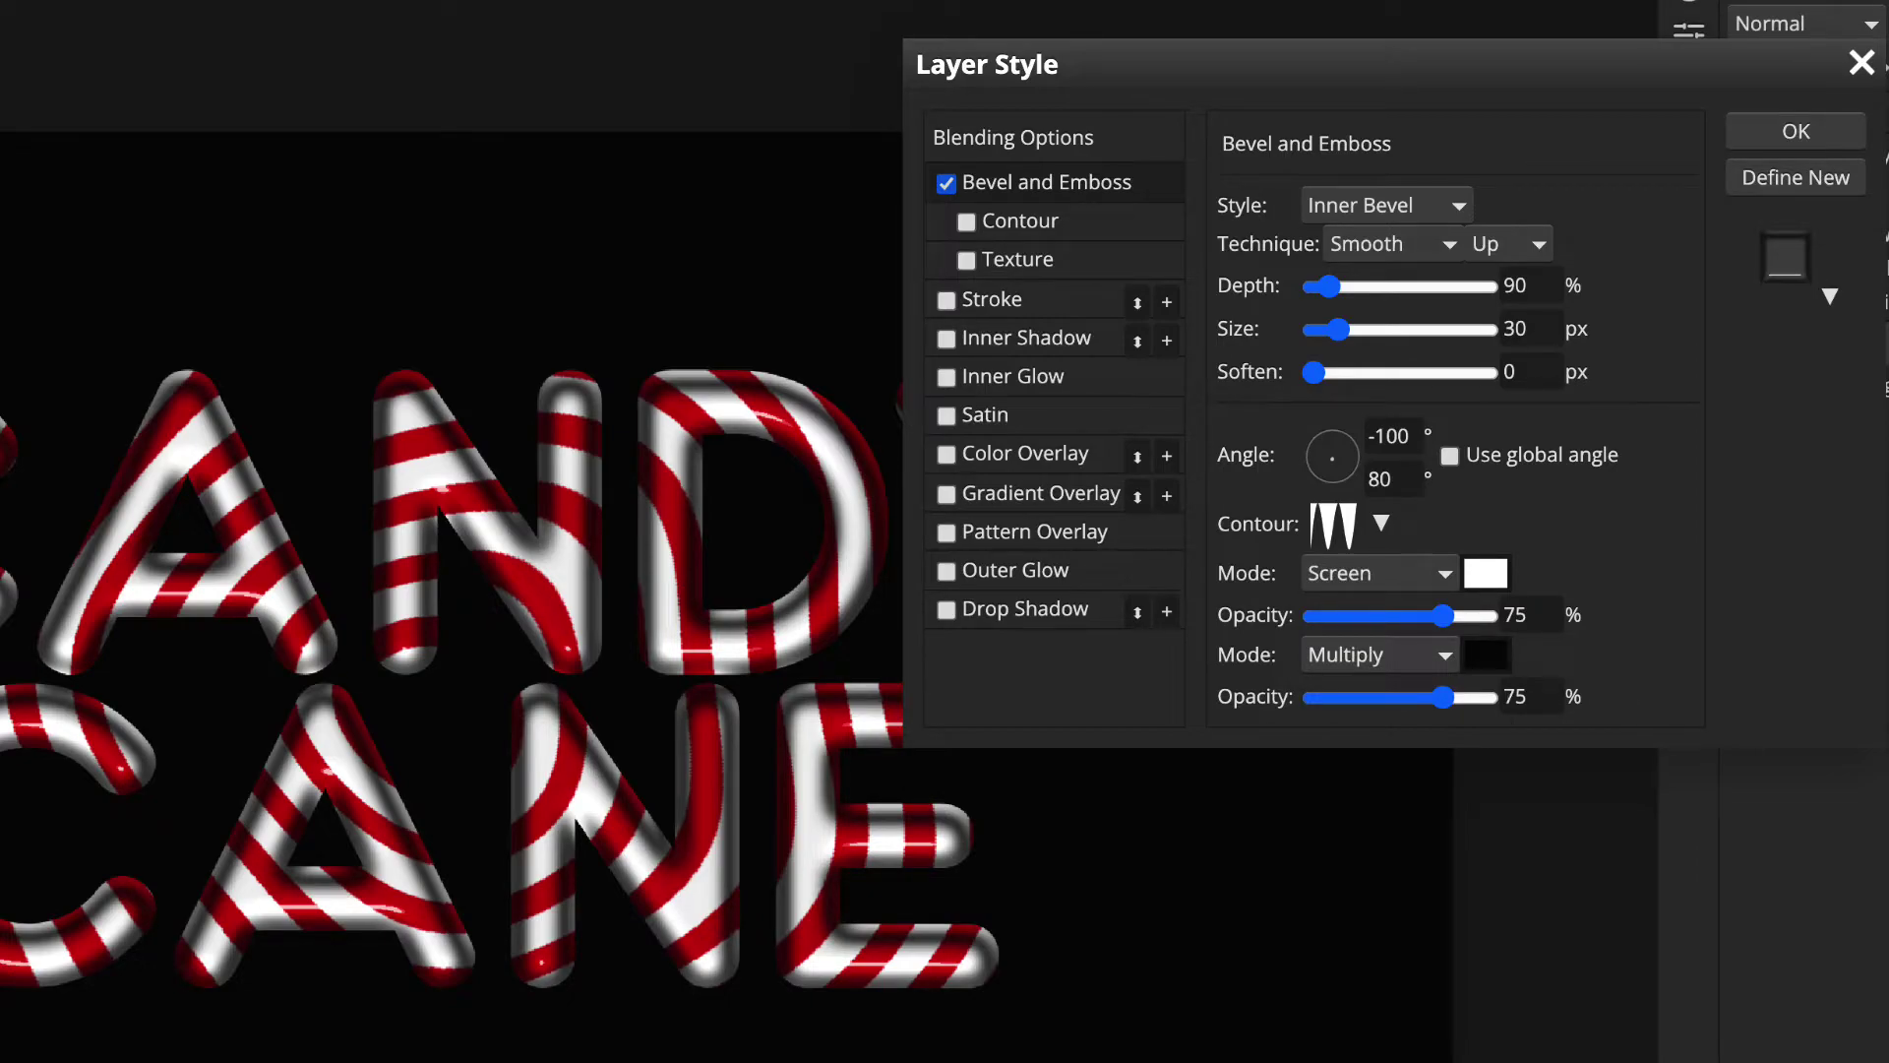
# Set the bevel's Multiply shadow opacity to 25% and its Screen highlight opacity to 100%, and apply the layer style
pyautogui.moveTo(1536, 696); pyautogui.dragTo(1427, 696)
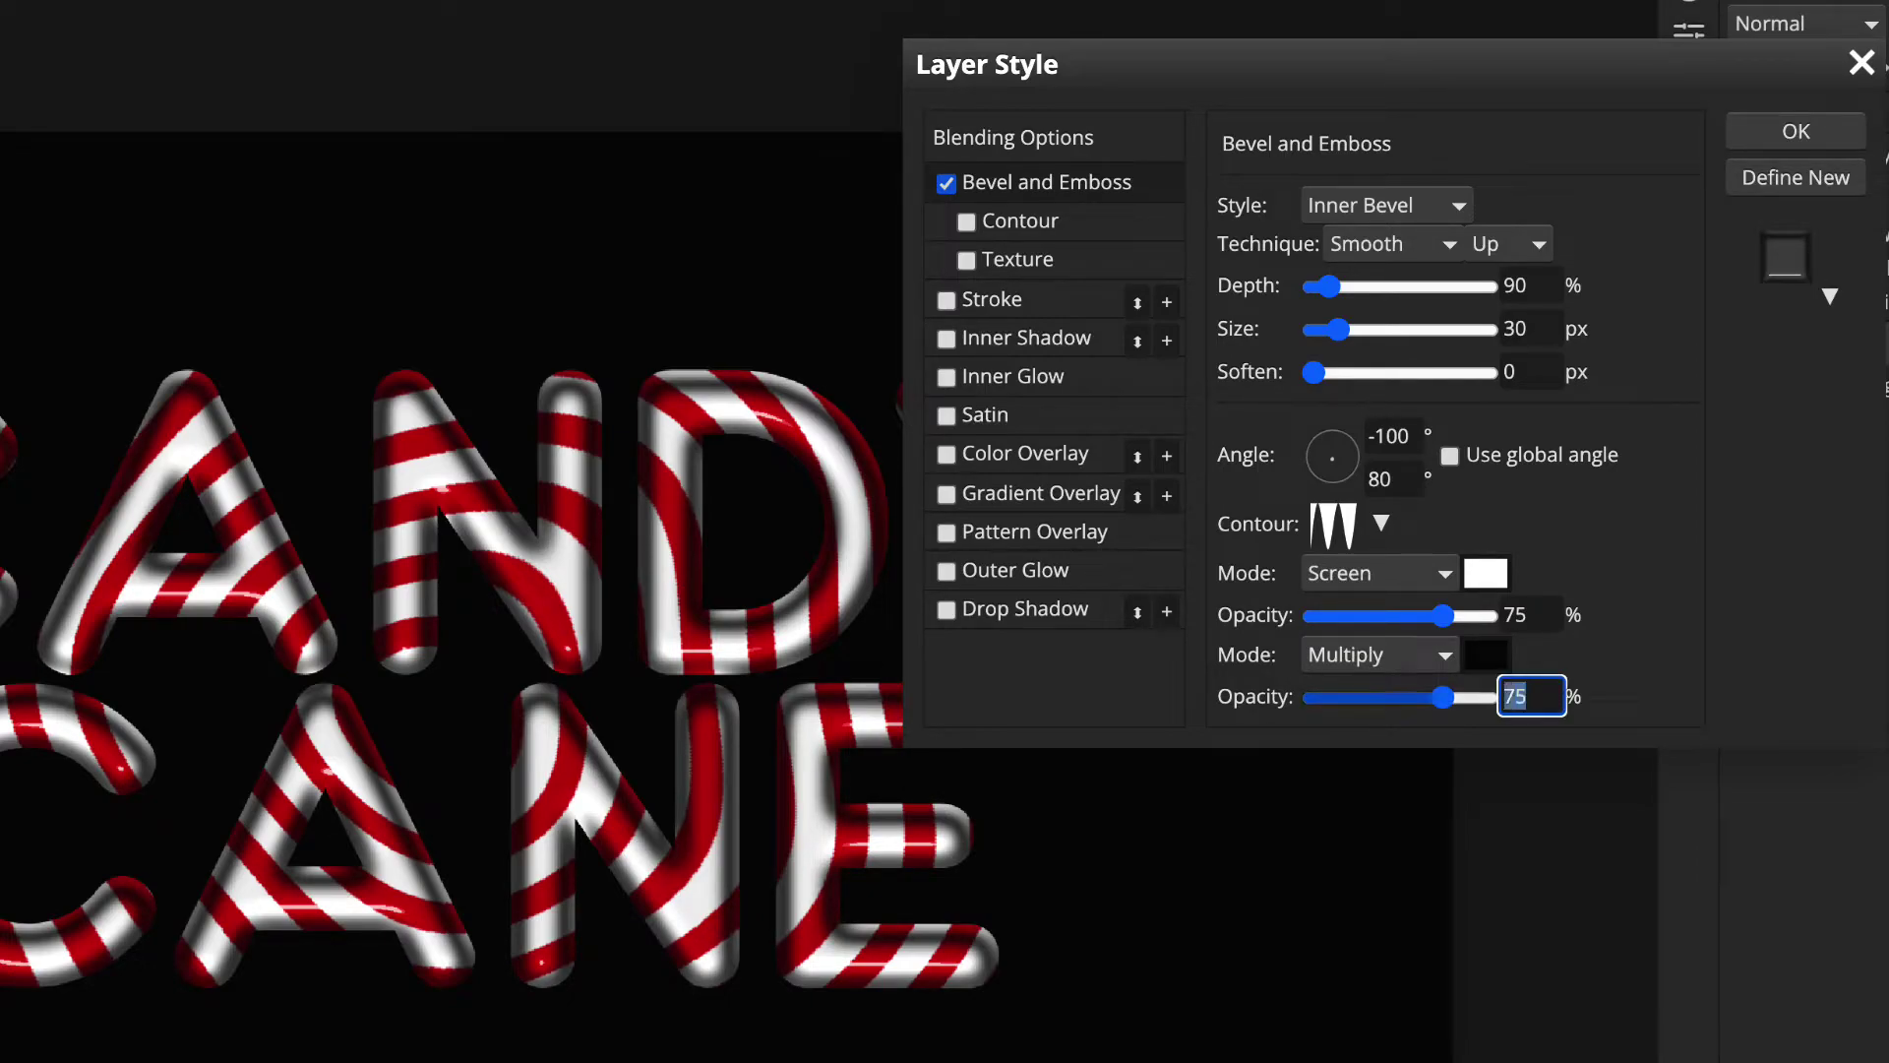
pyautogui.write('25')
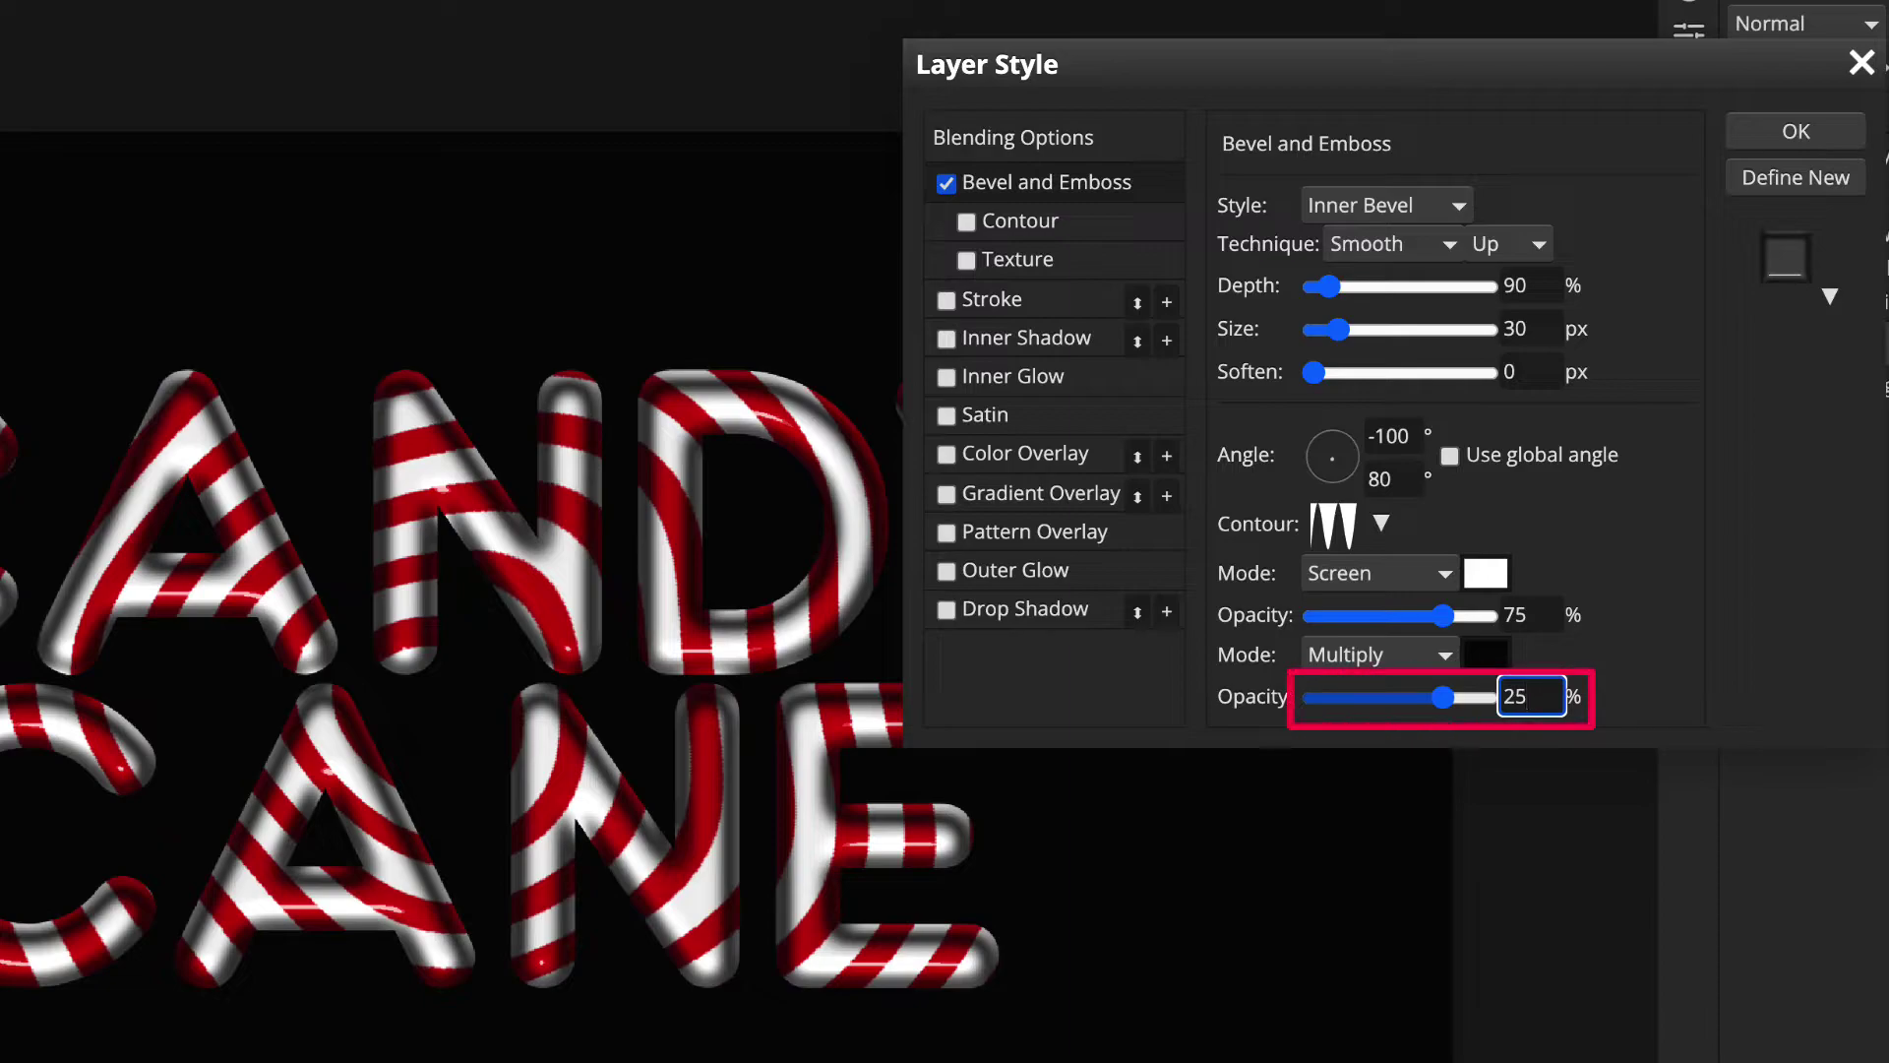
pyautogui.press('Return')
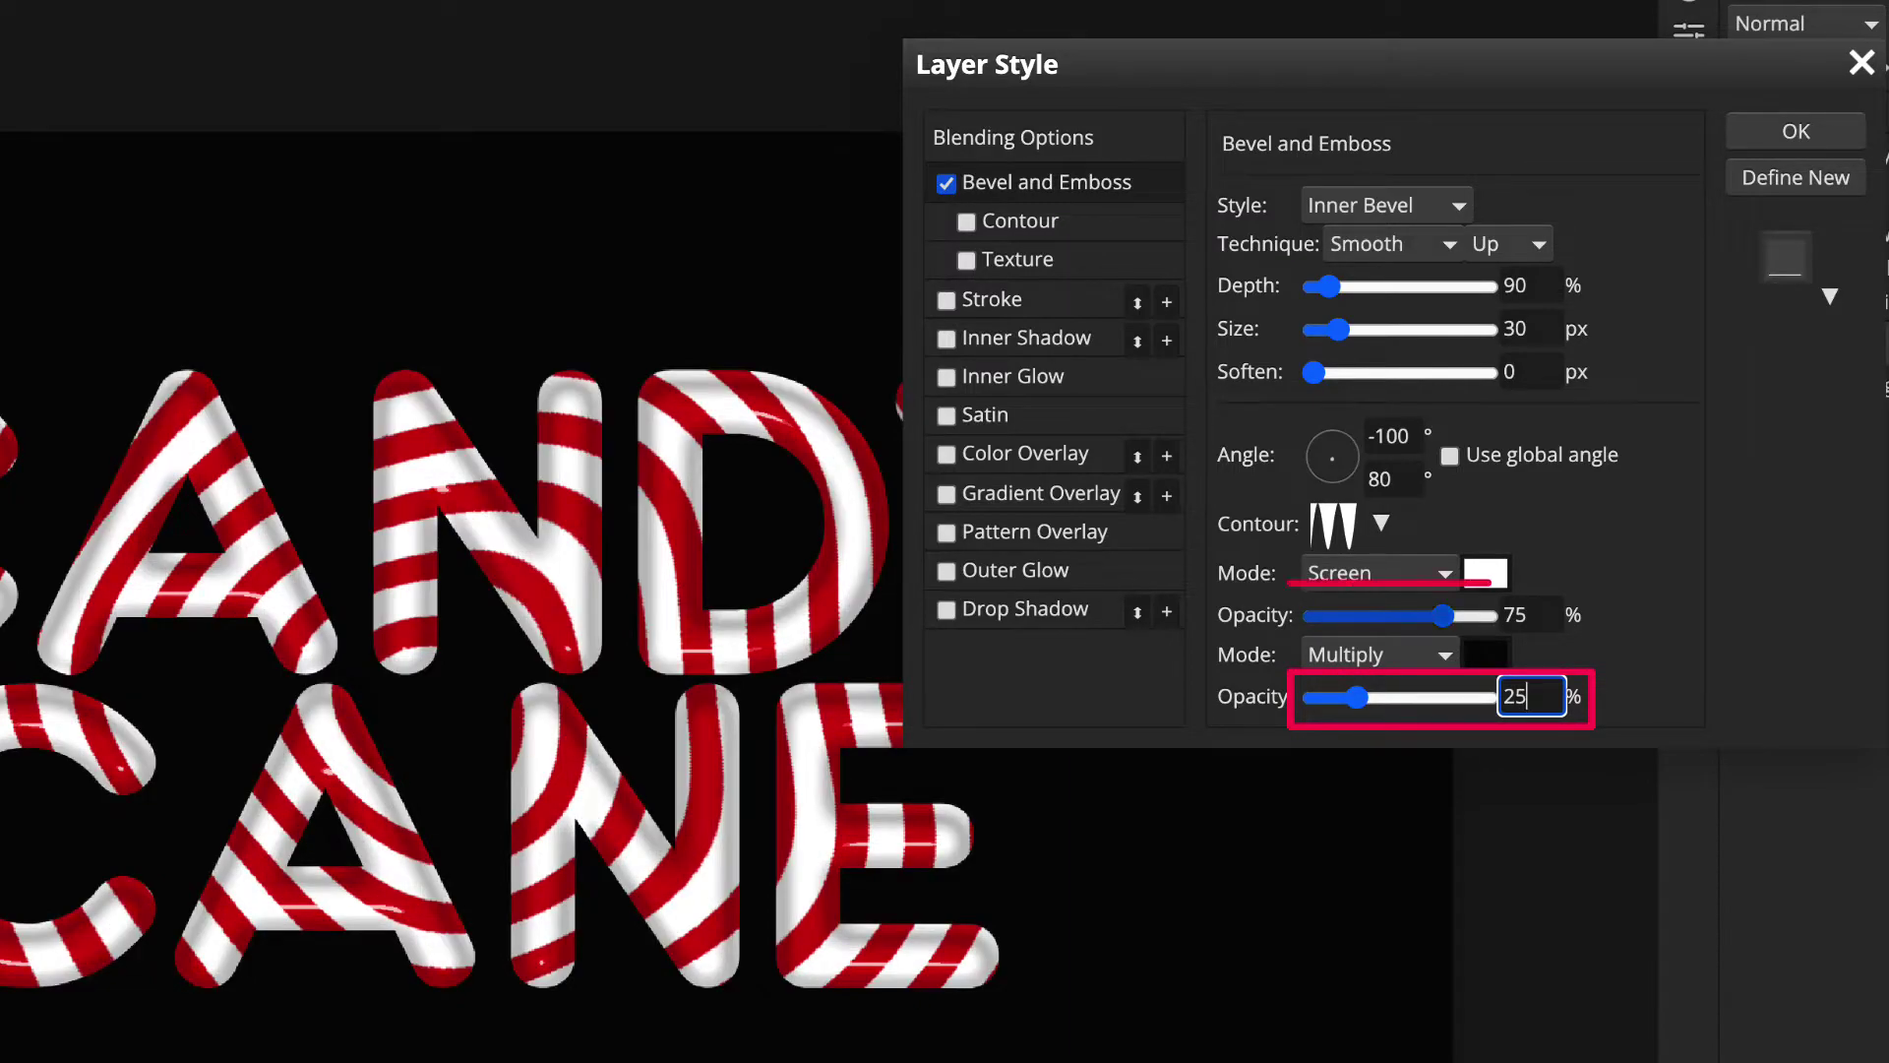
pyautogui.moveTo(1442, 615); pyautogui.dragTo(1450, 615)
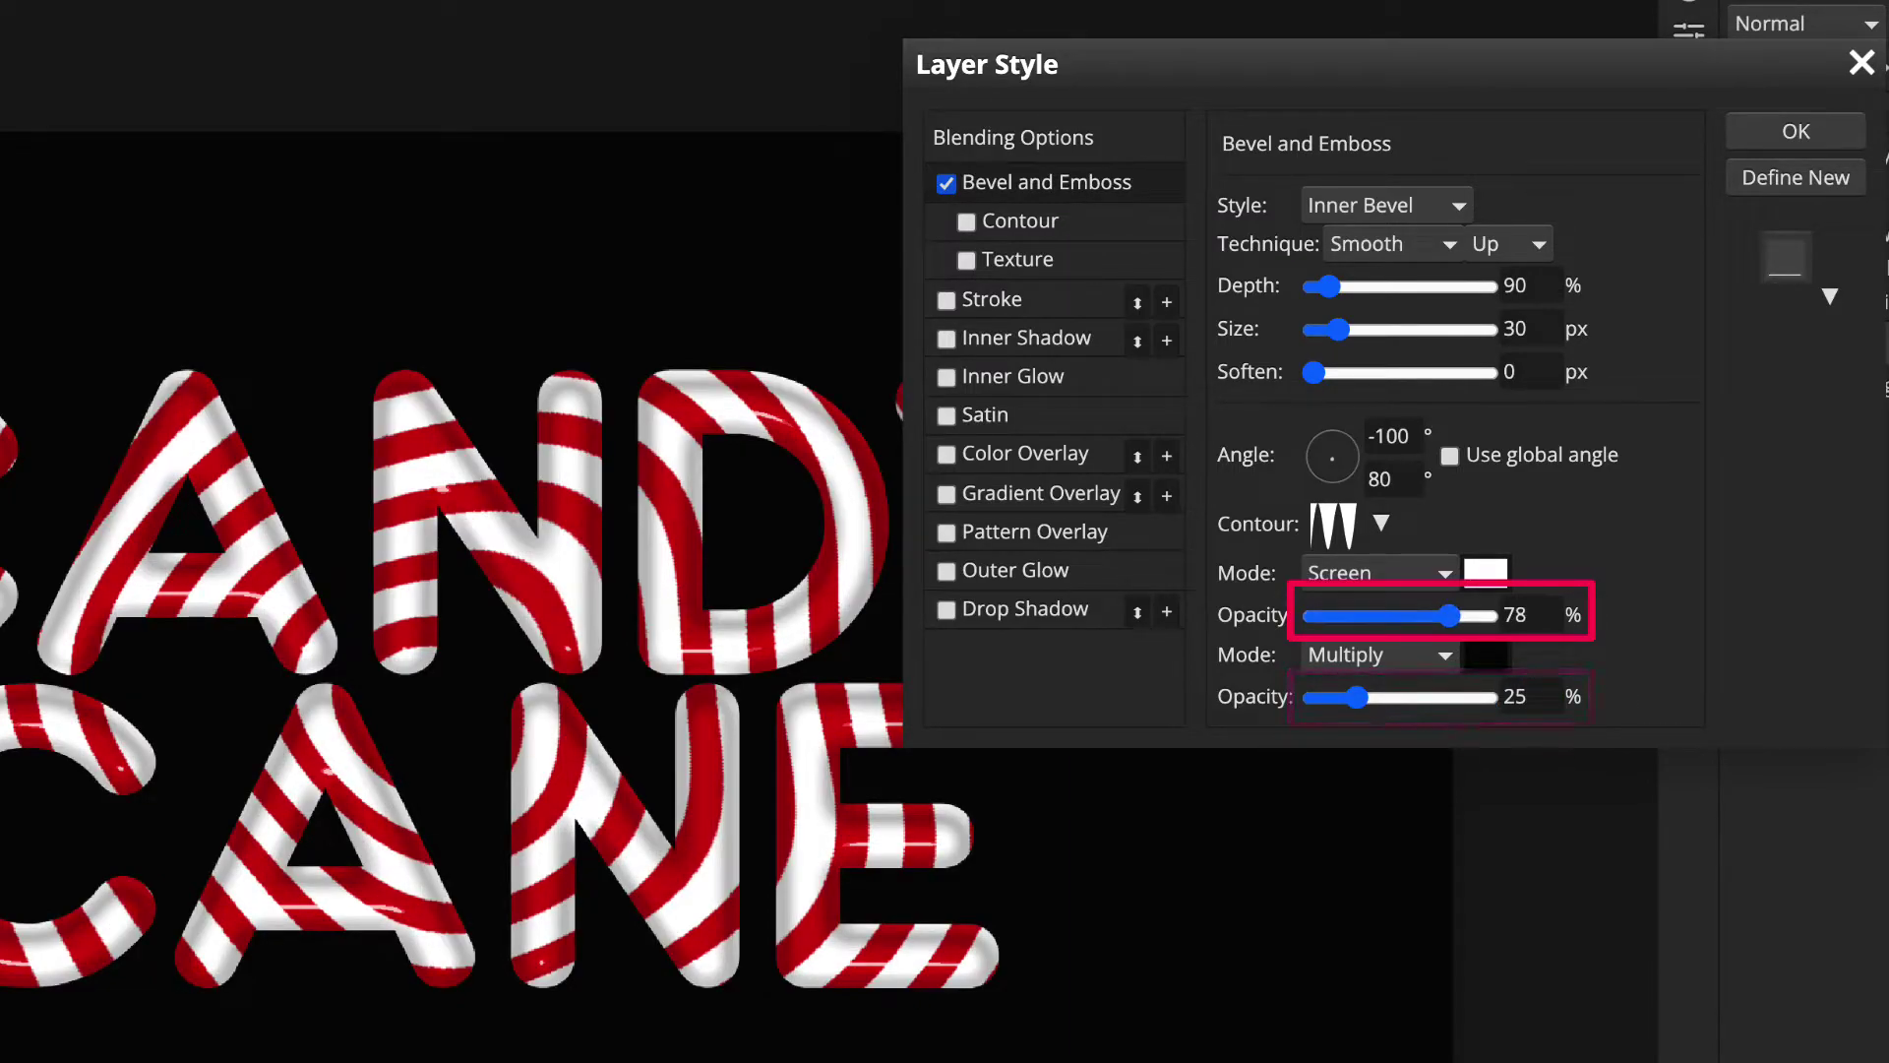
pyautogui.click(1531, 615)
pyautogui.write('100')
pyautogui.press('Return')
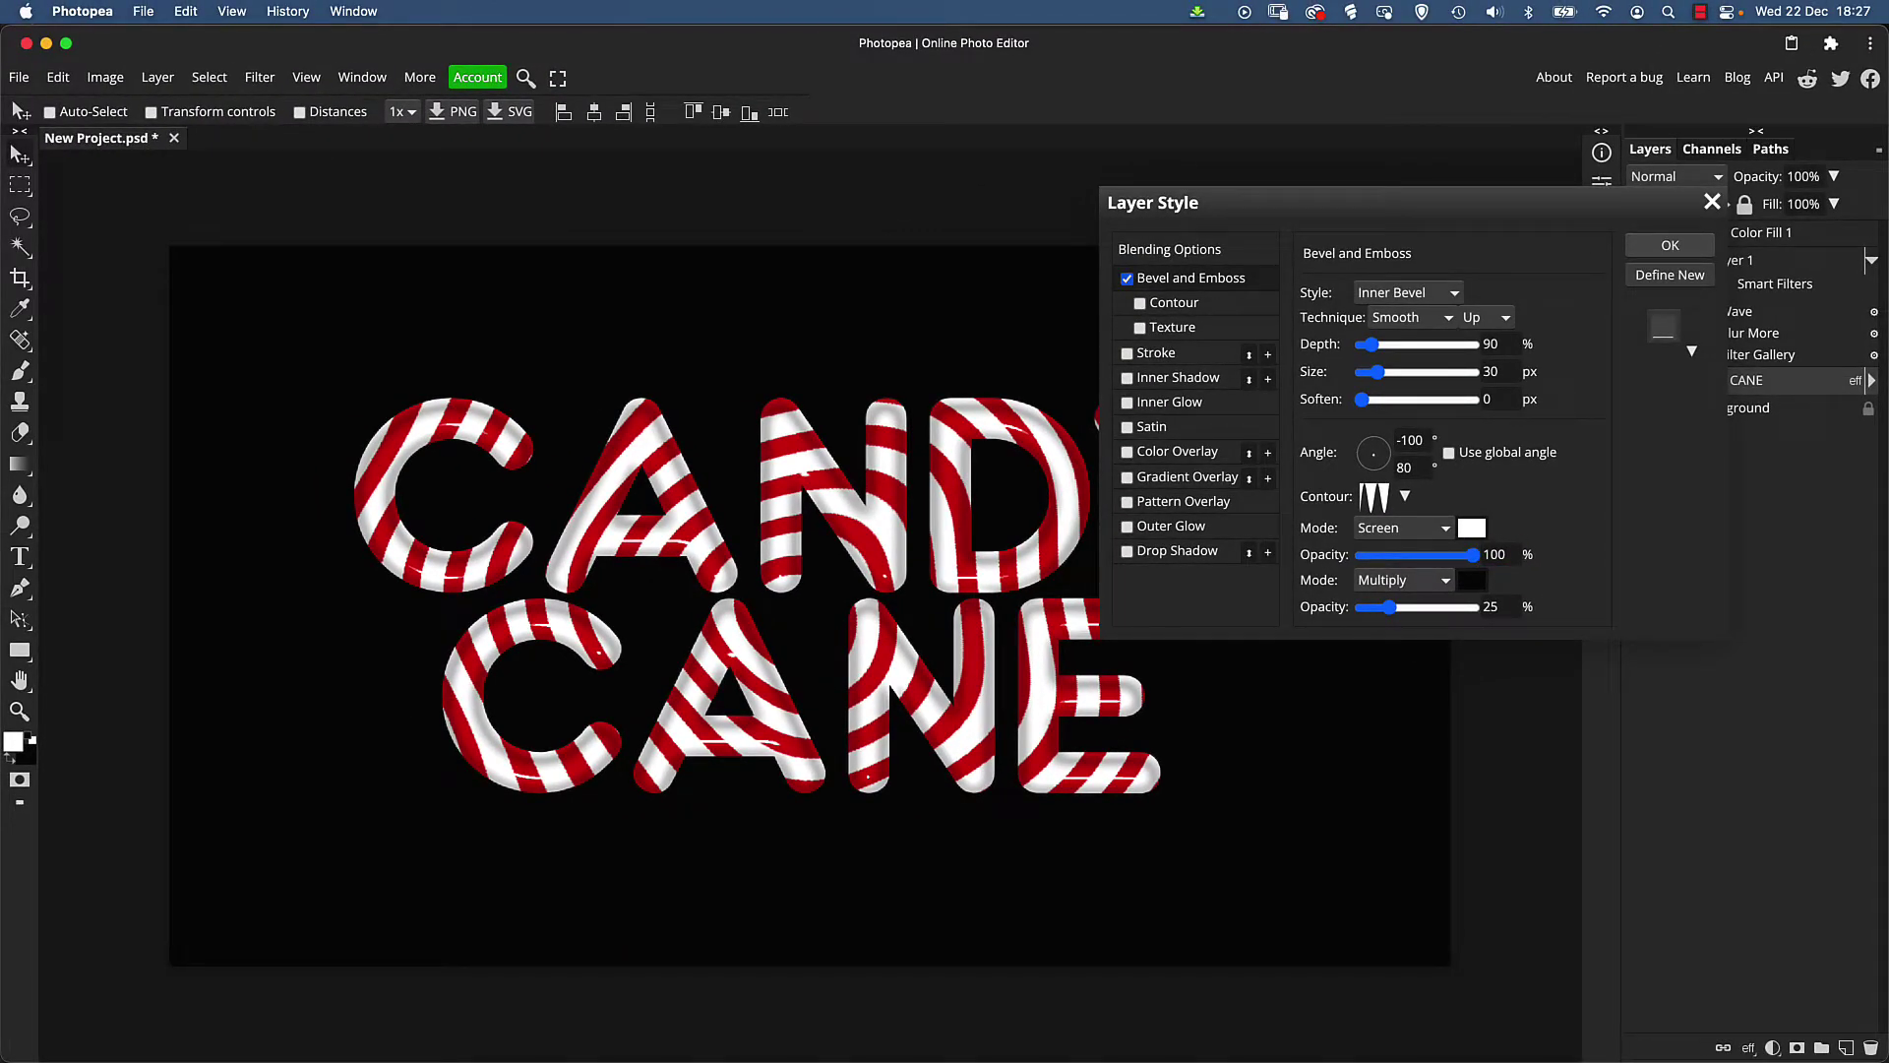
pyautogui.press('Return')
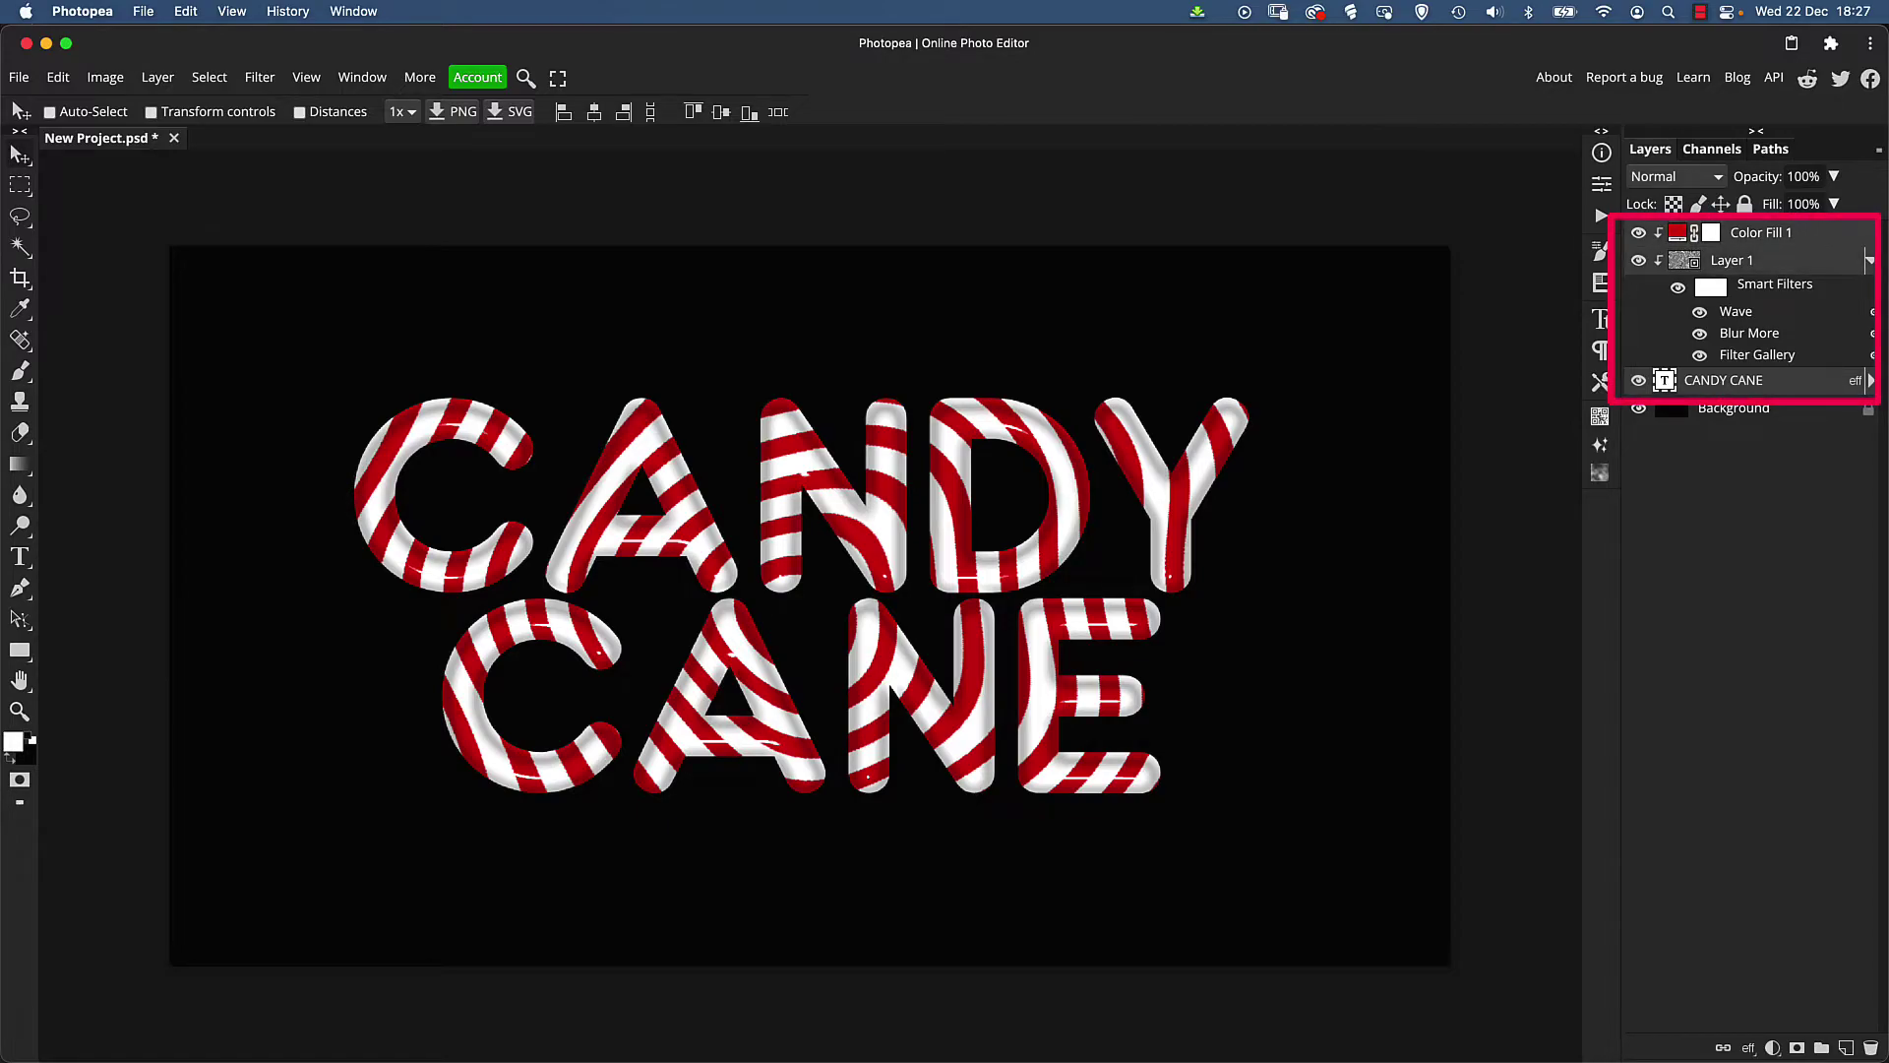
# Group the color fill, striped layer and CANDY CANE text into a folder named Main and expand it
pyautogui.hotkey('ctrl', 'g')
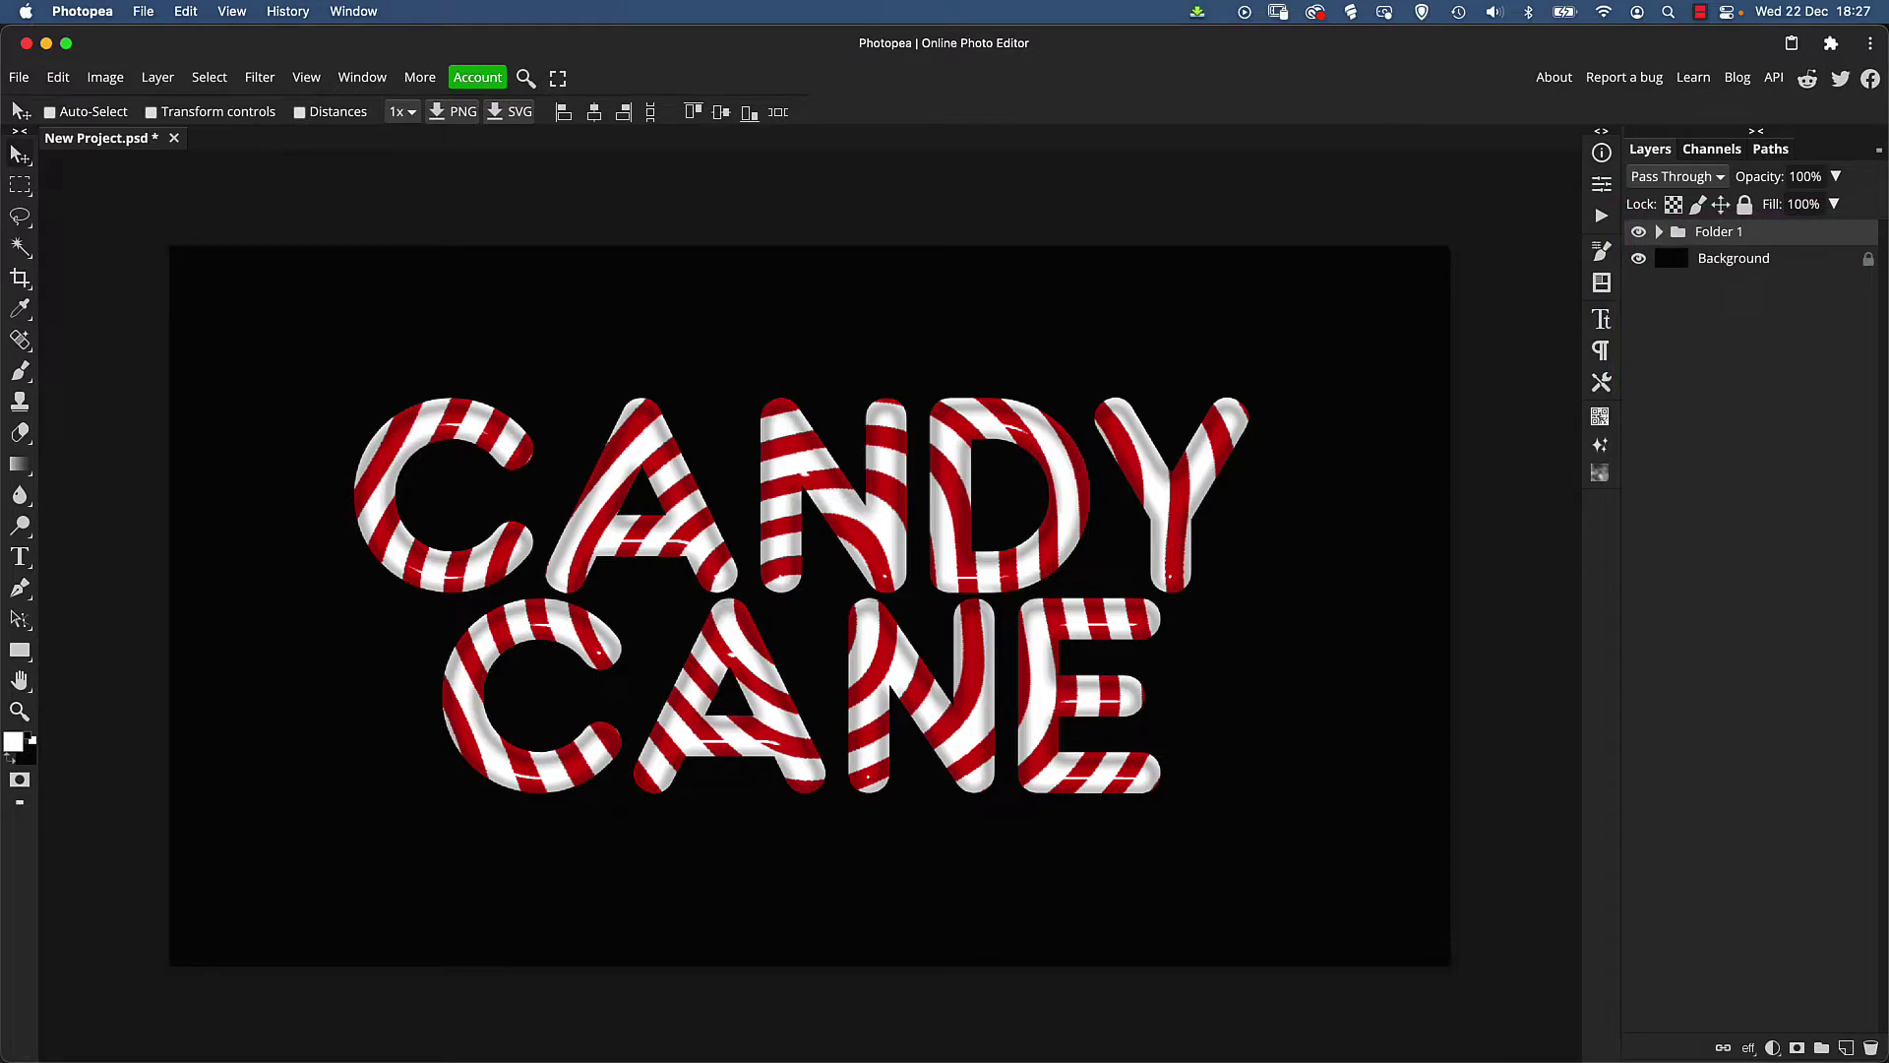
pyautogui.doubleClick(1719, 231)
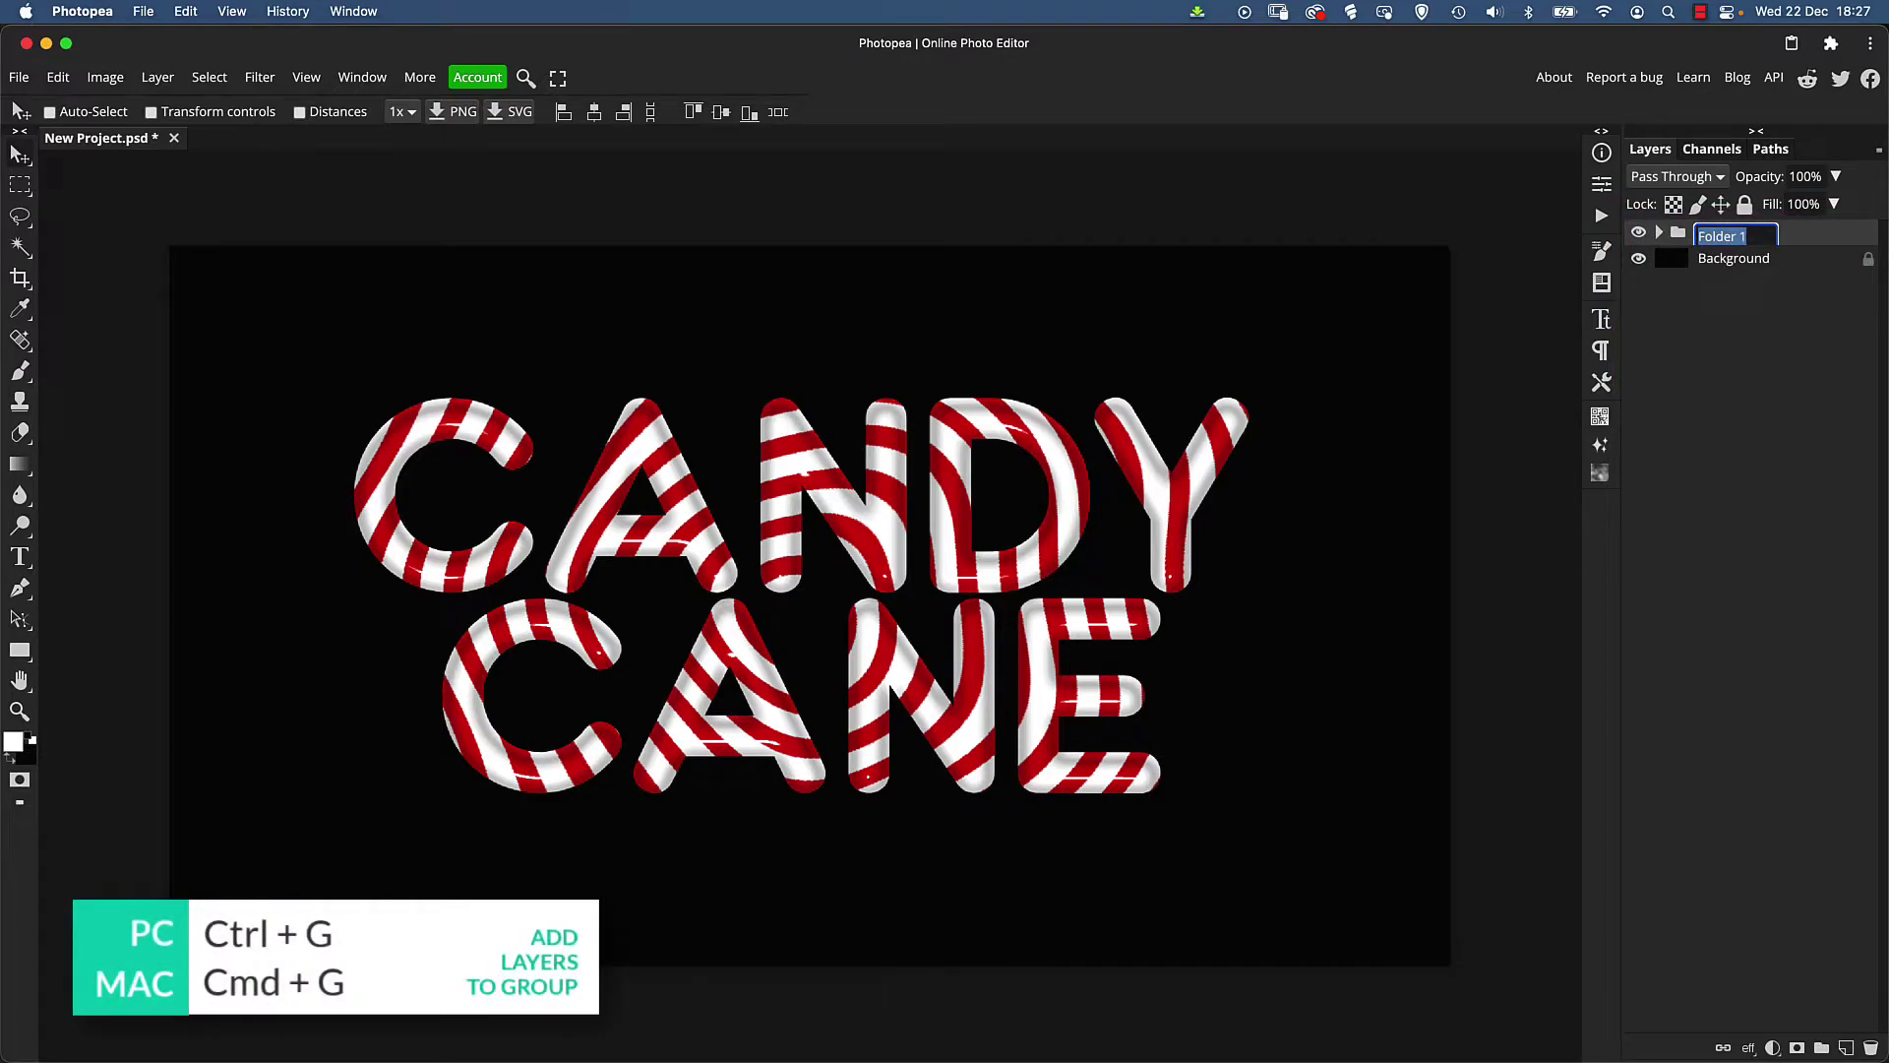
pyautogui.write('Main')
pyautogui.press('Return')
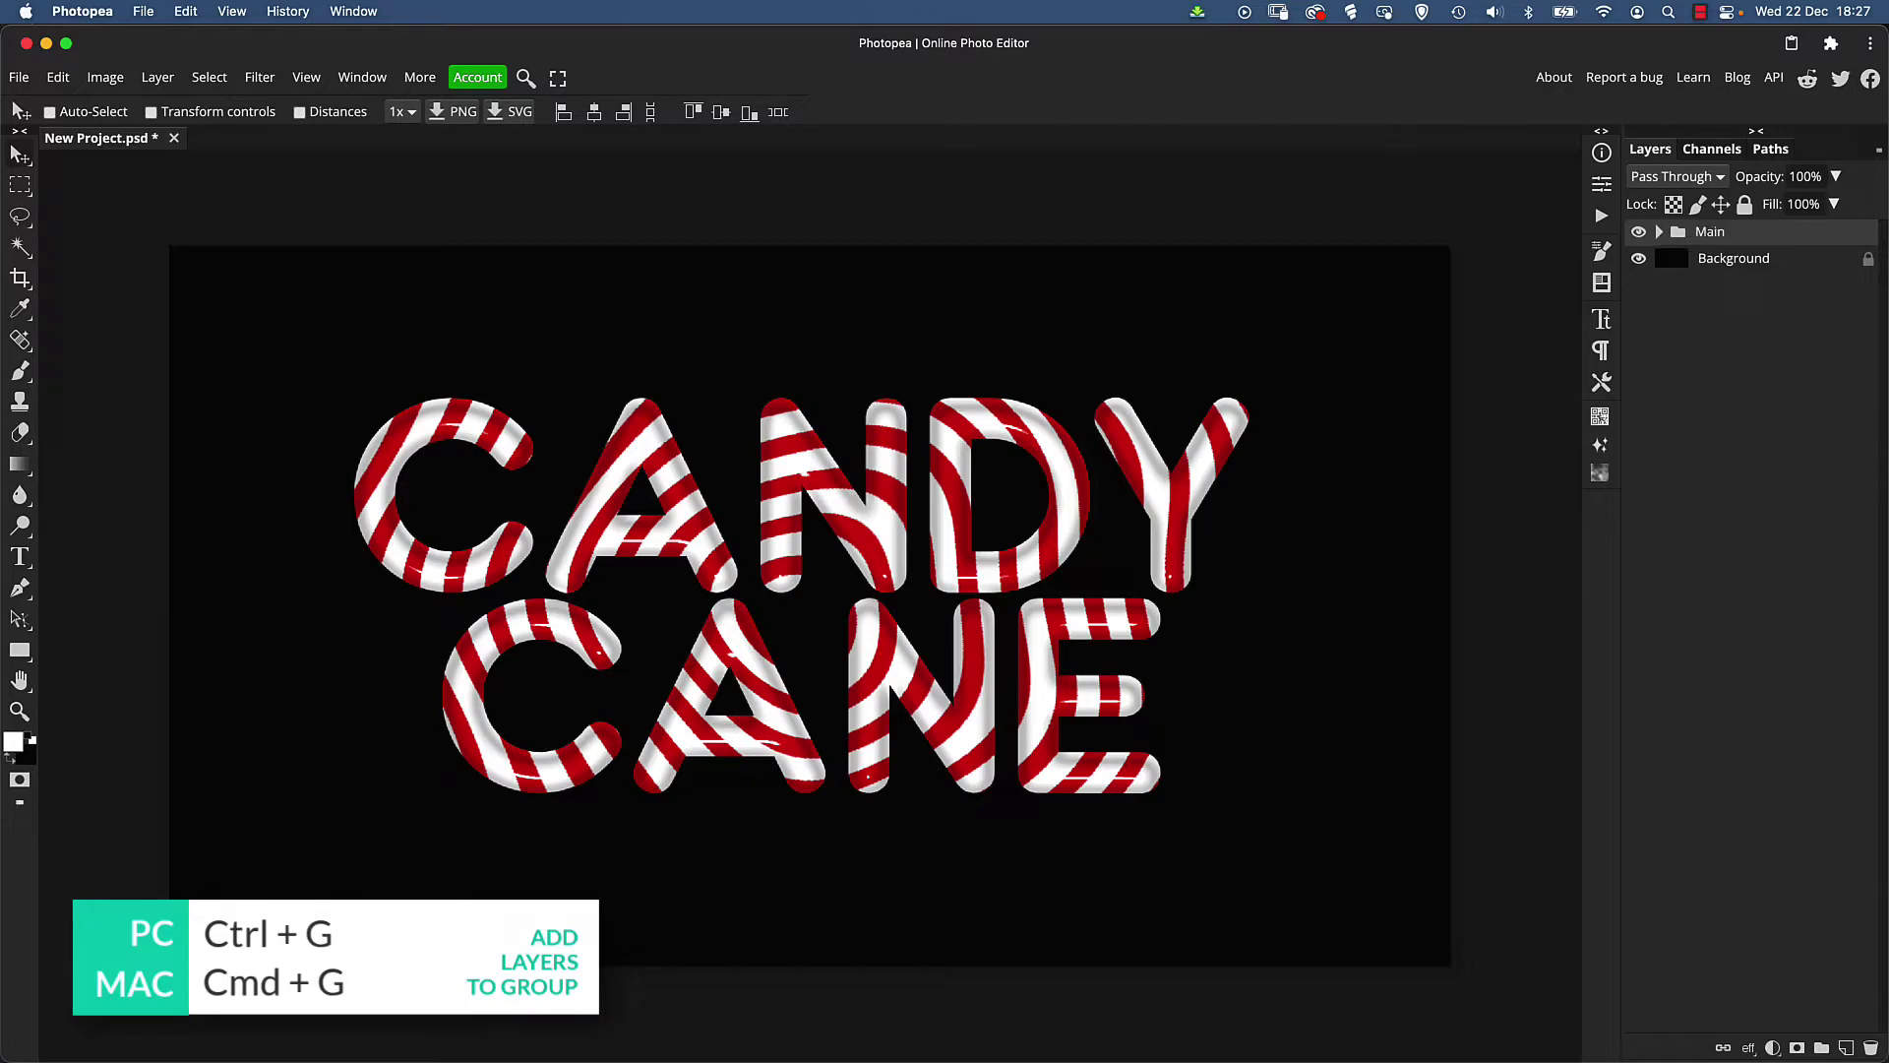
pyautogui.click(1660, 233)
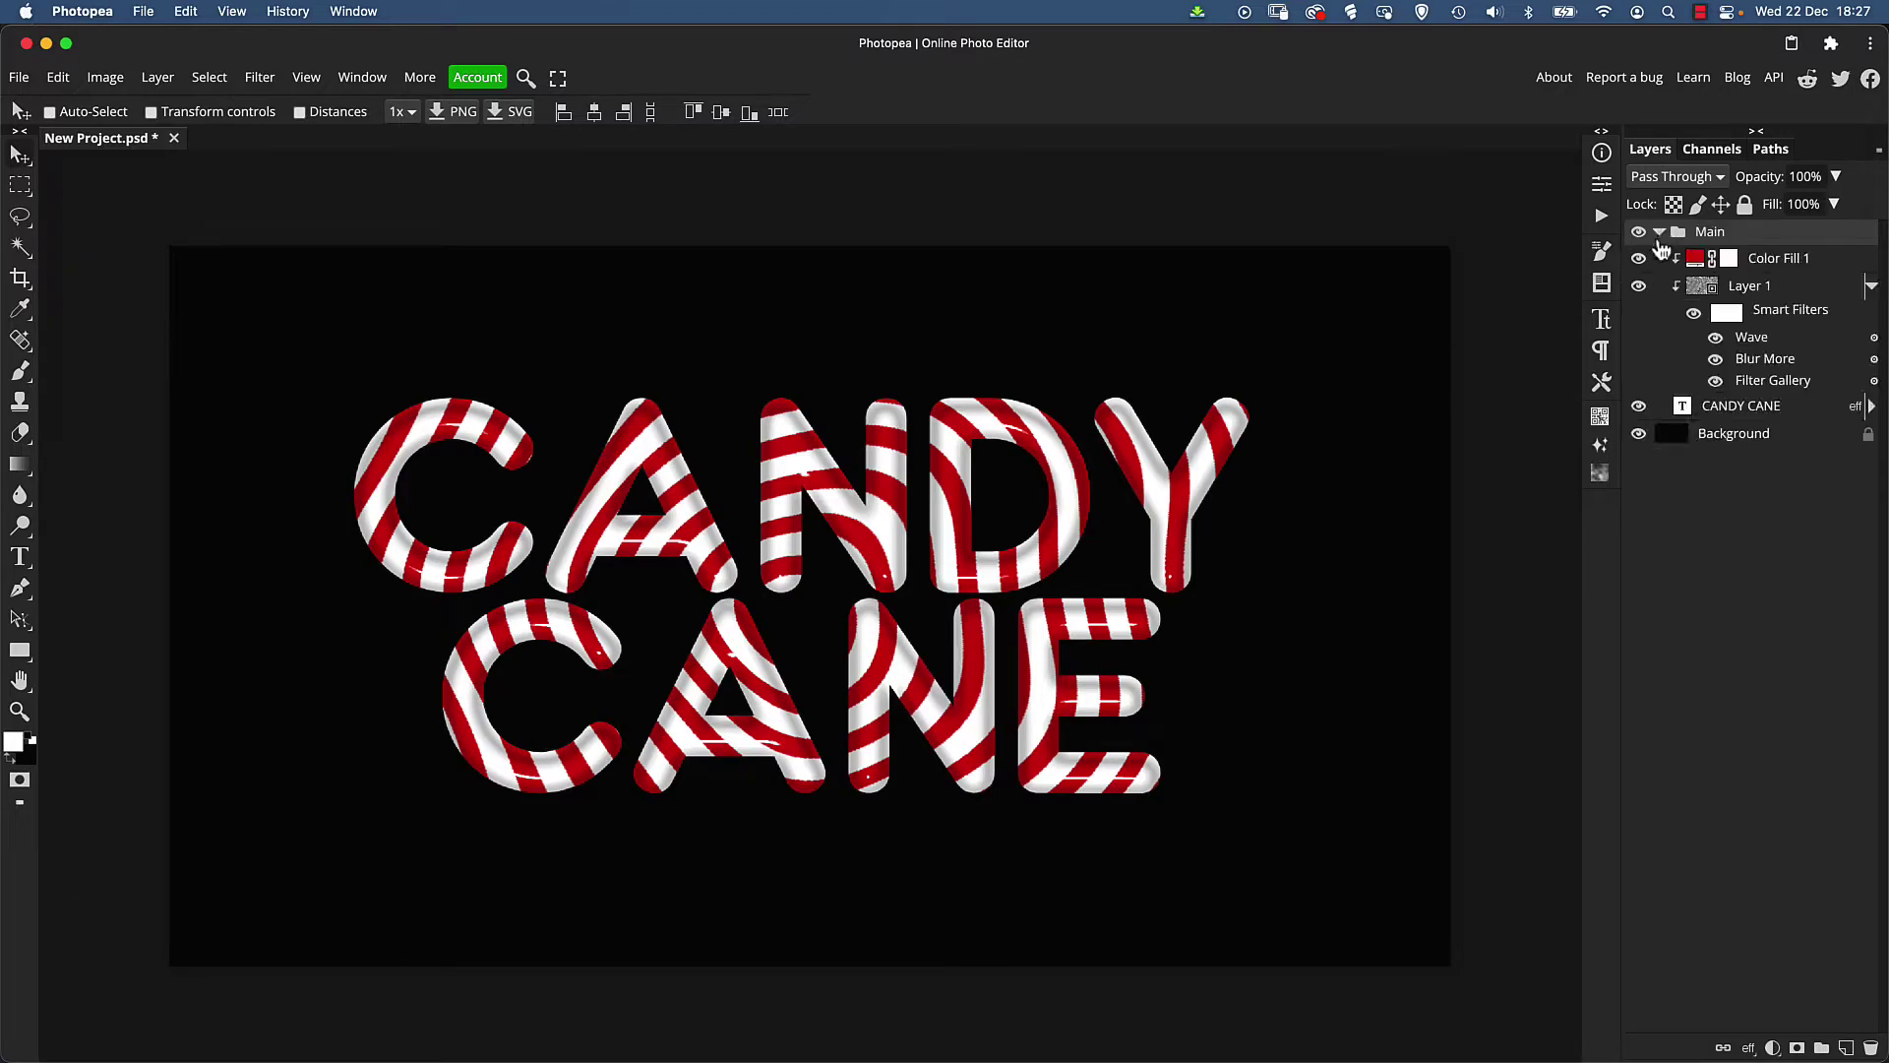
# Add a Bevel and Emboss style to the Main folder with 300% depth, 45 px size and 20 px soften, keeping the text in view
pyautogui.doubleClick(1759, 242)
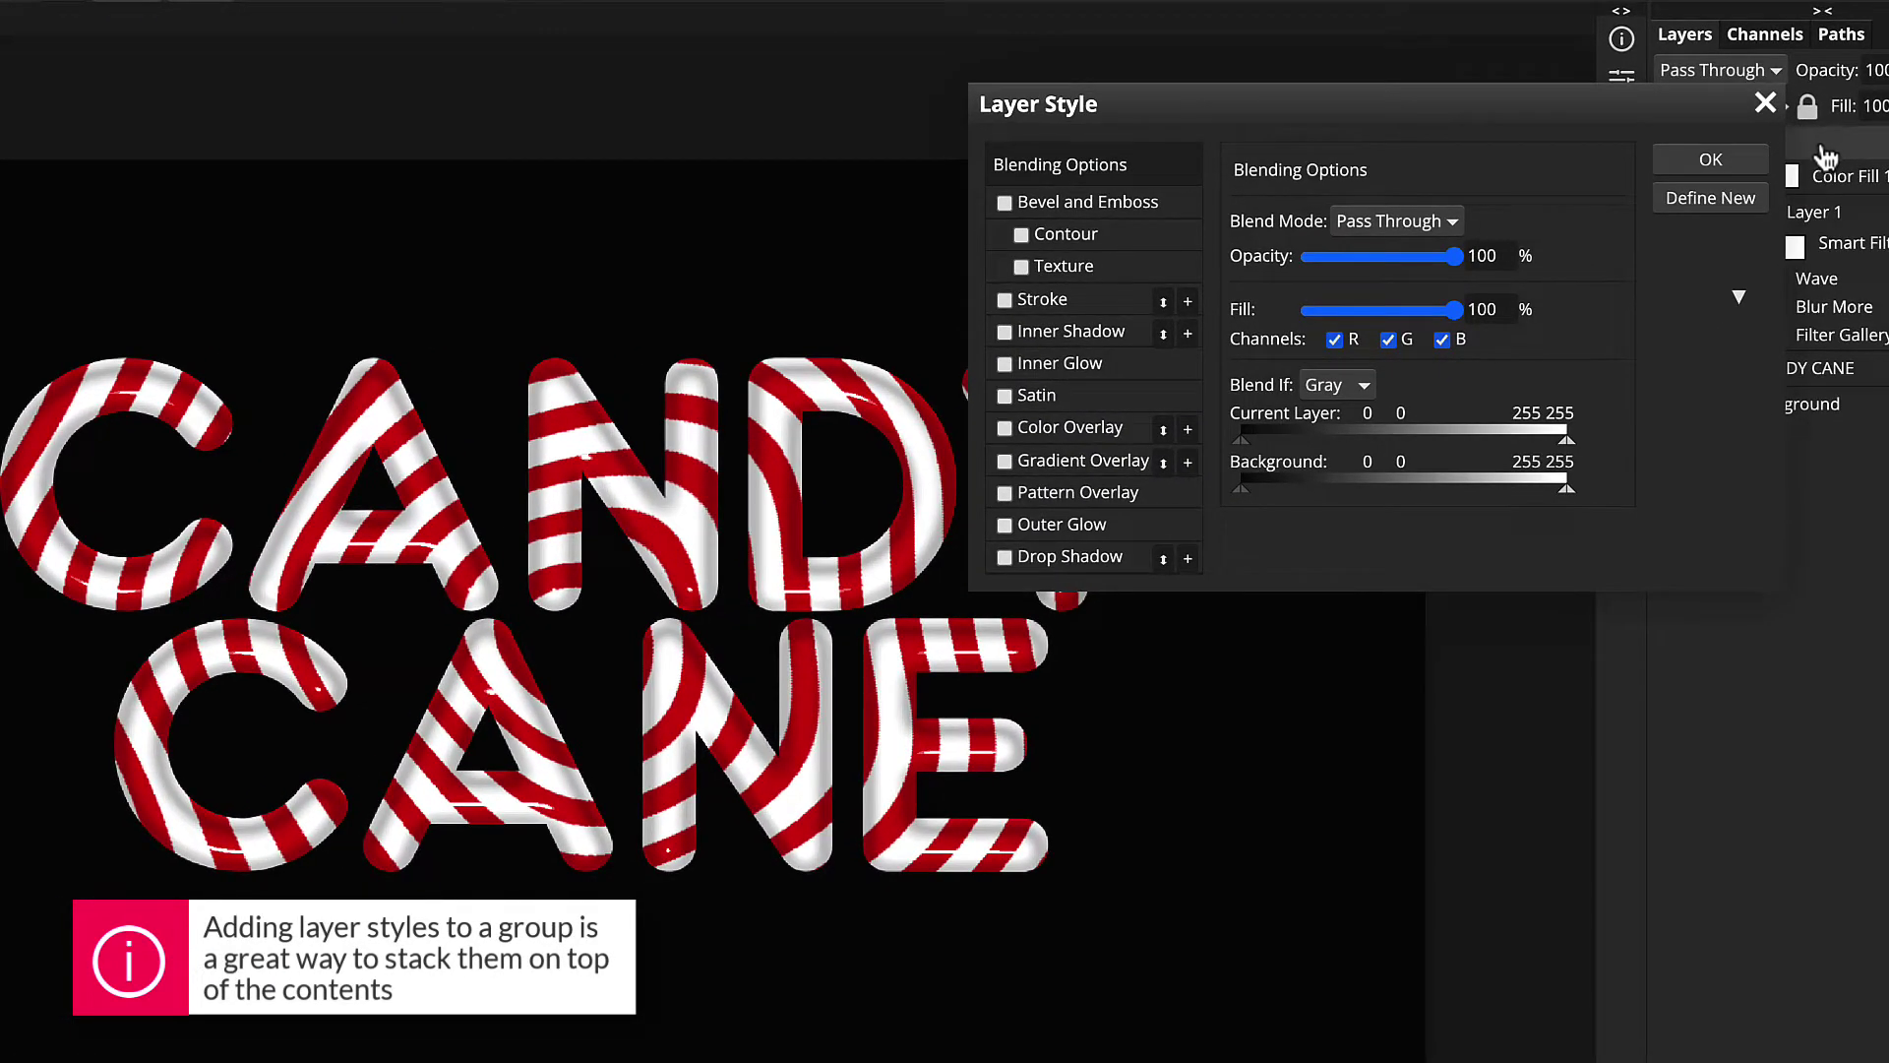
pyautogui.moveTo(1356, 122); pyautogui.dragTo(1464, 134)
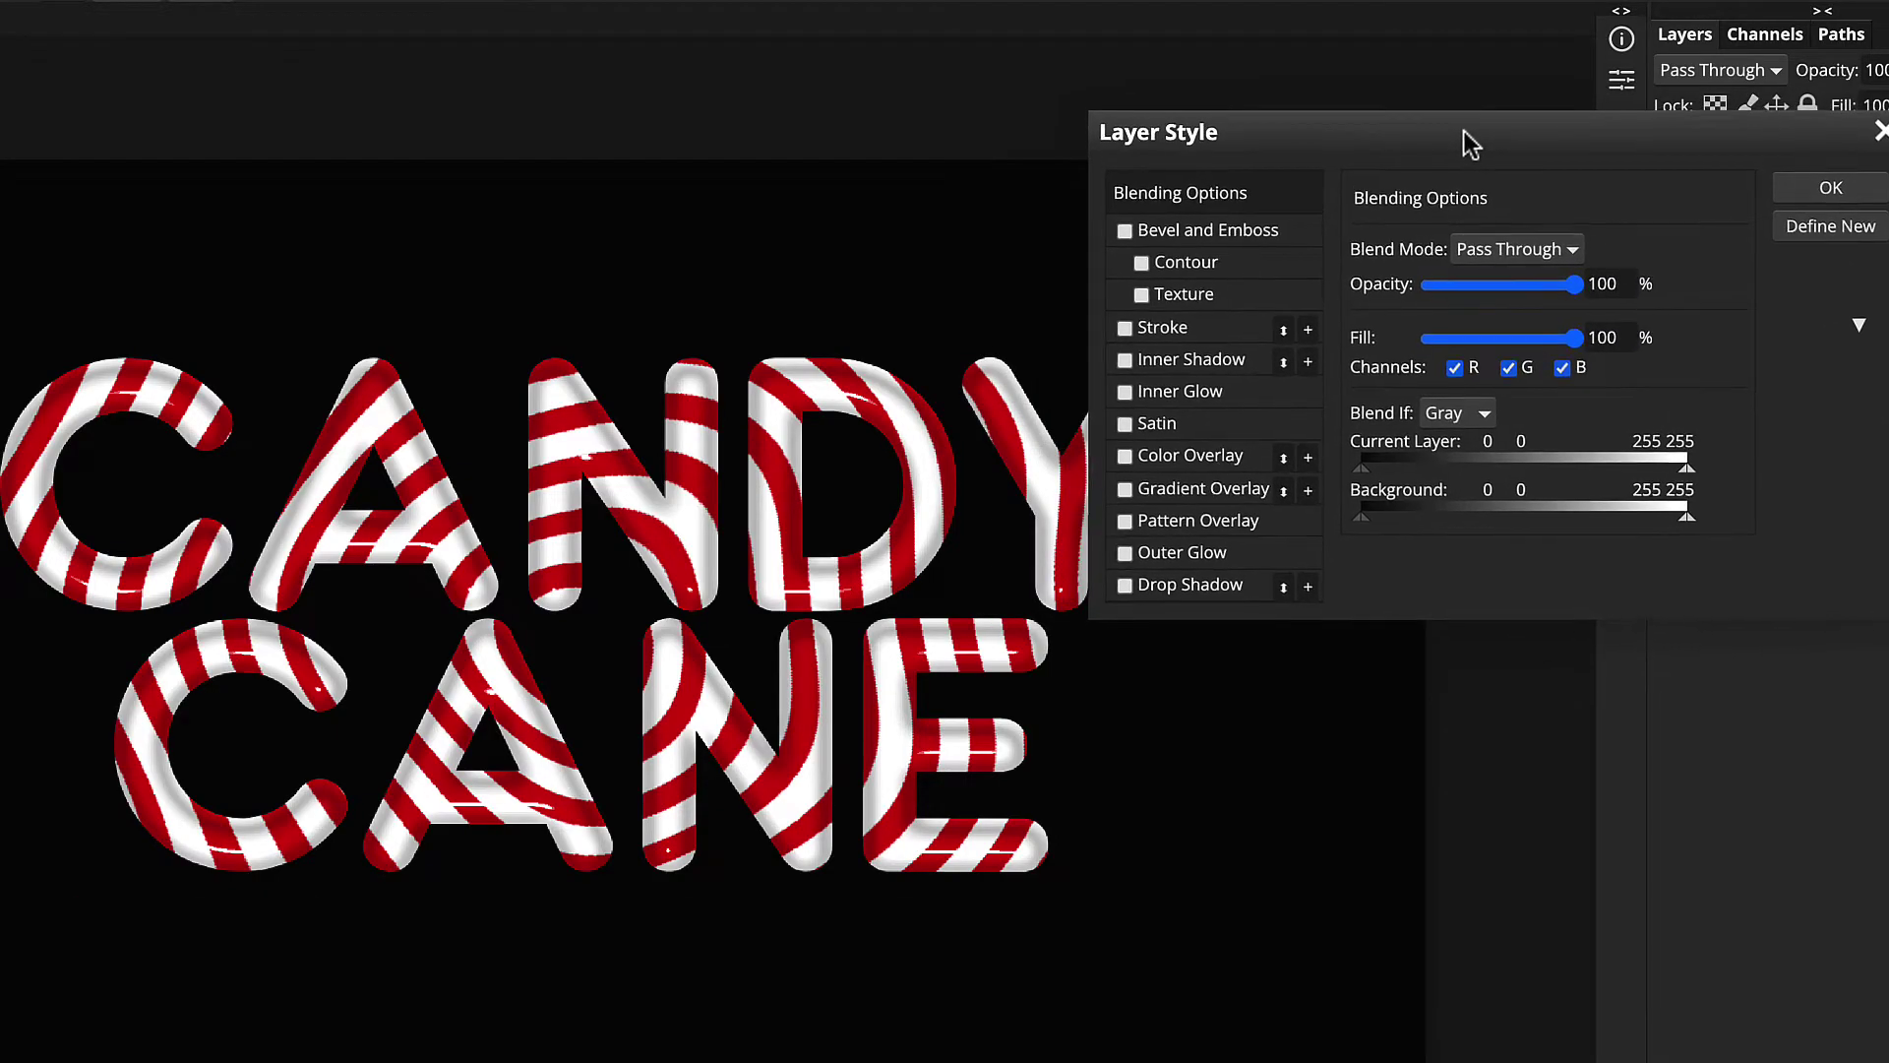
pyautogui.click(1178, 234)
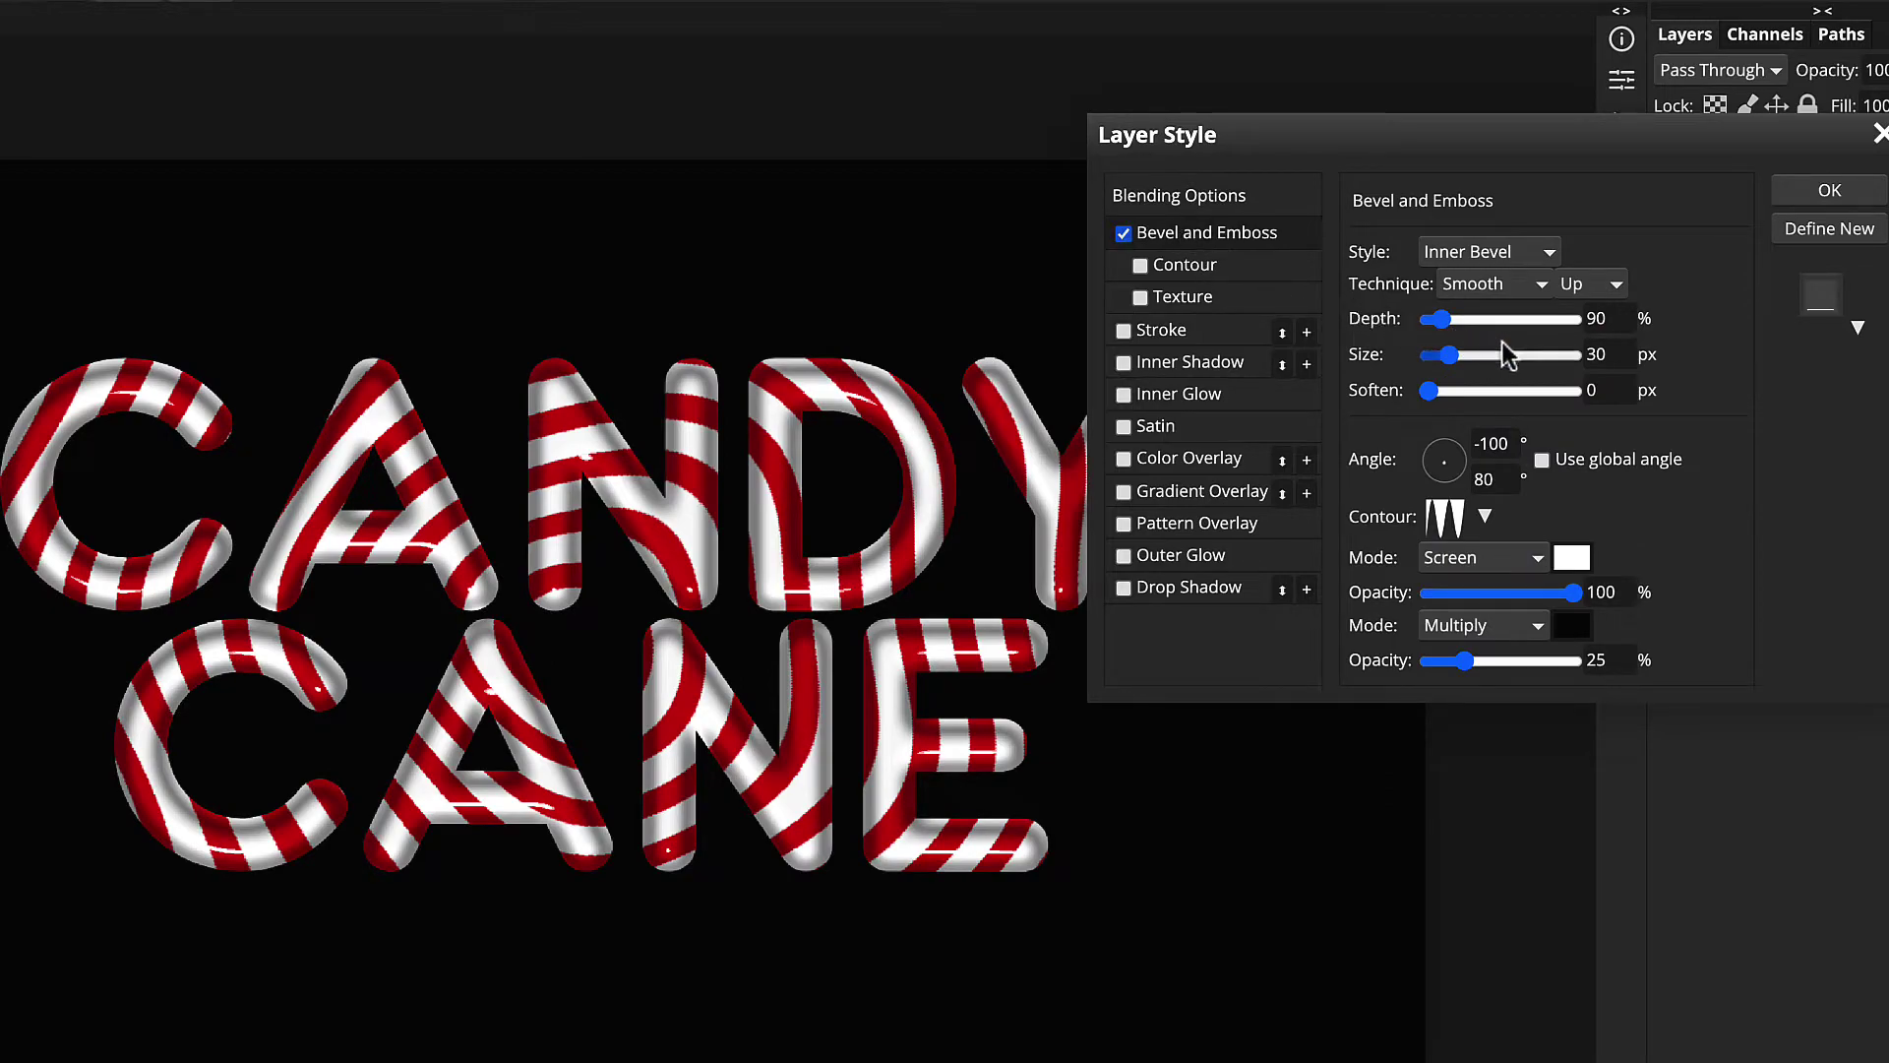
pyautogui.click(1595, 317)
pyautogui.write('300')
pyautogui.press('Tab')
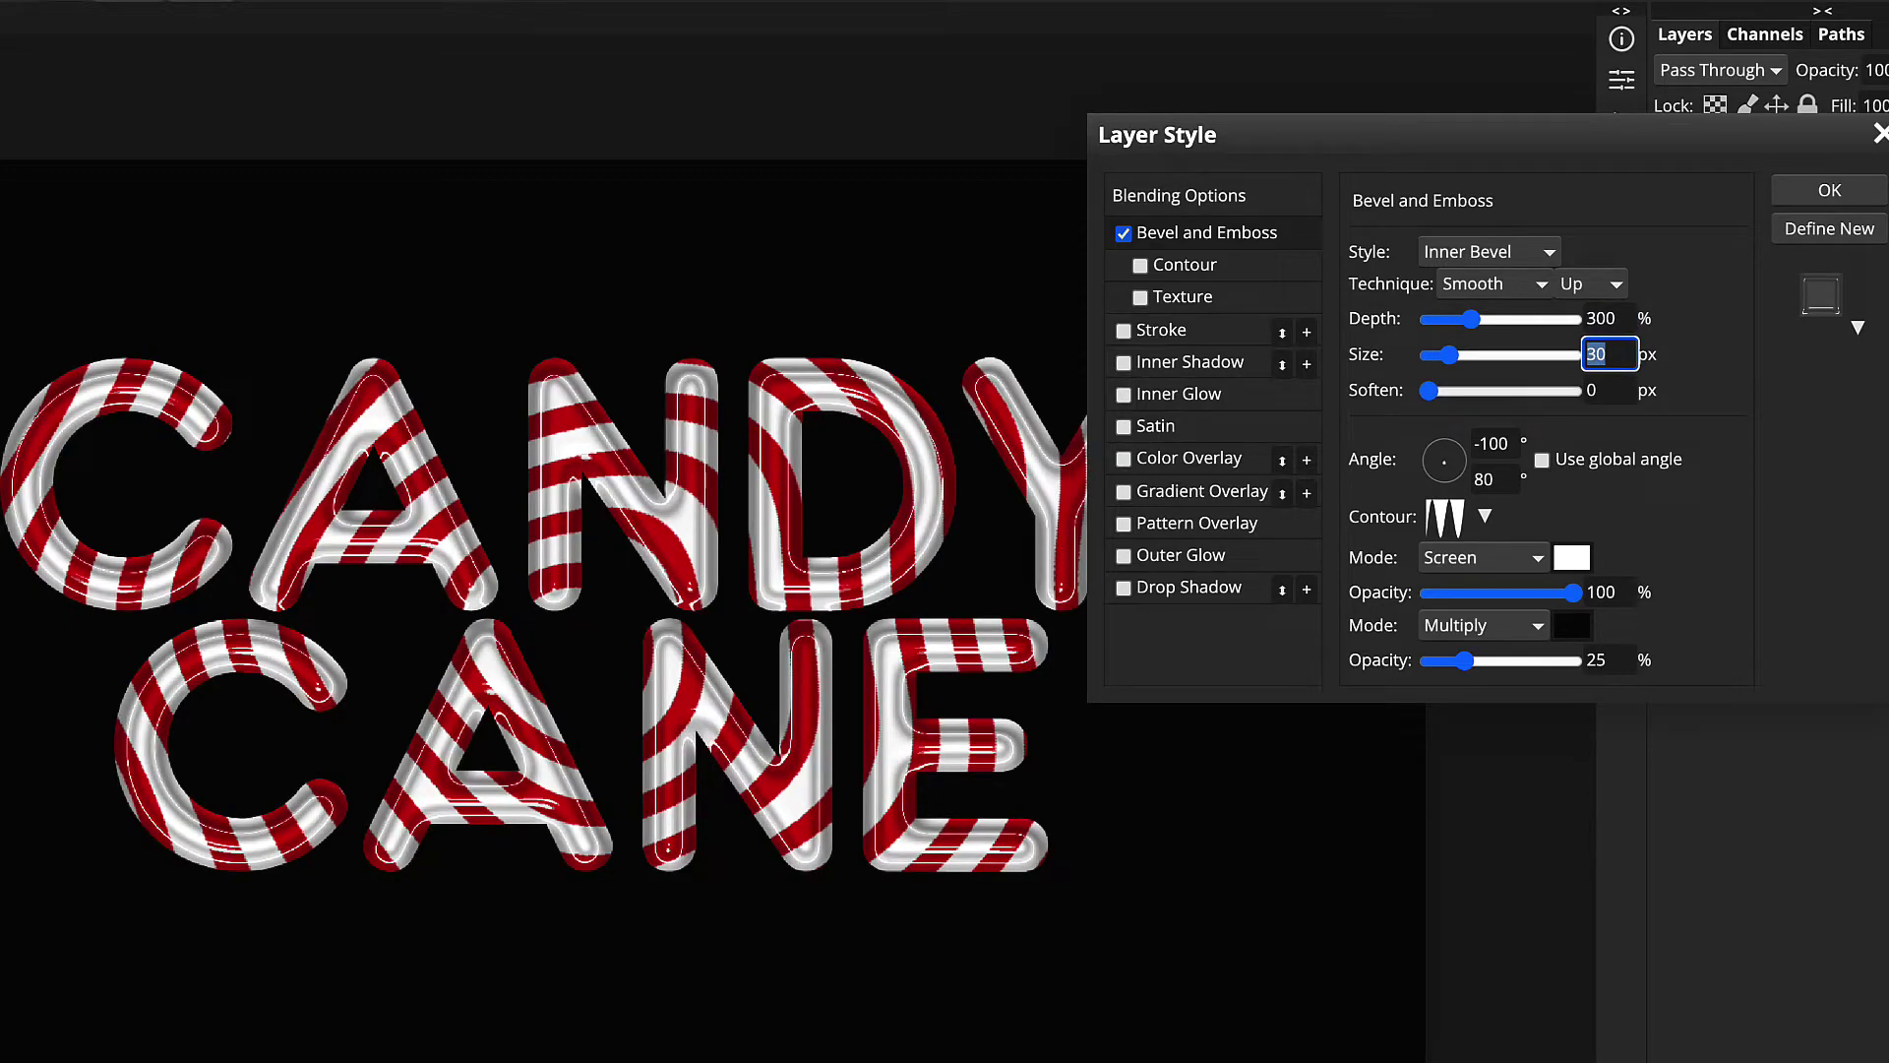
pyautogui.write('45')
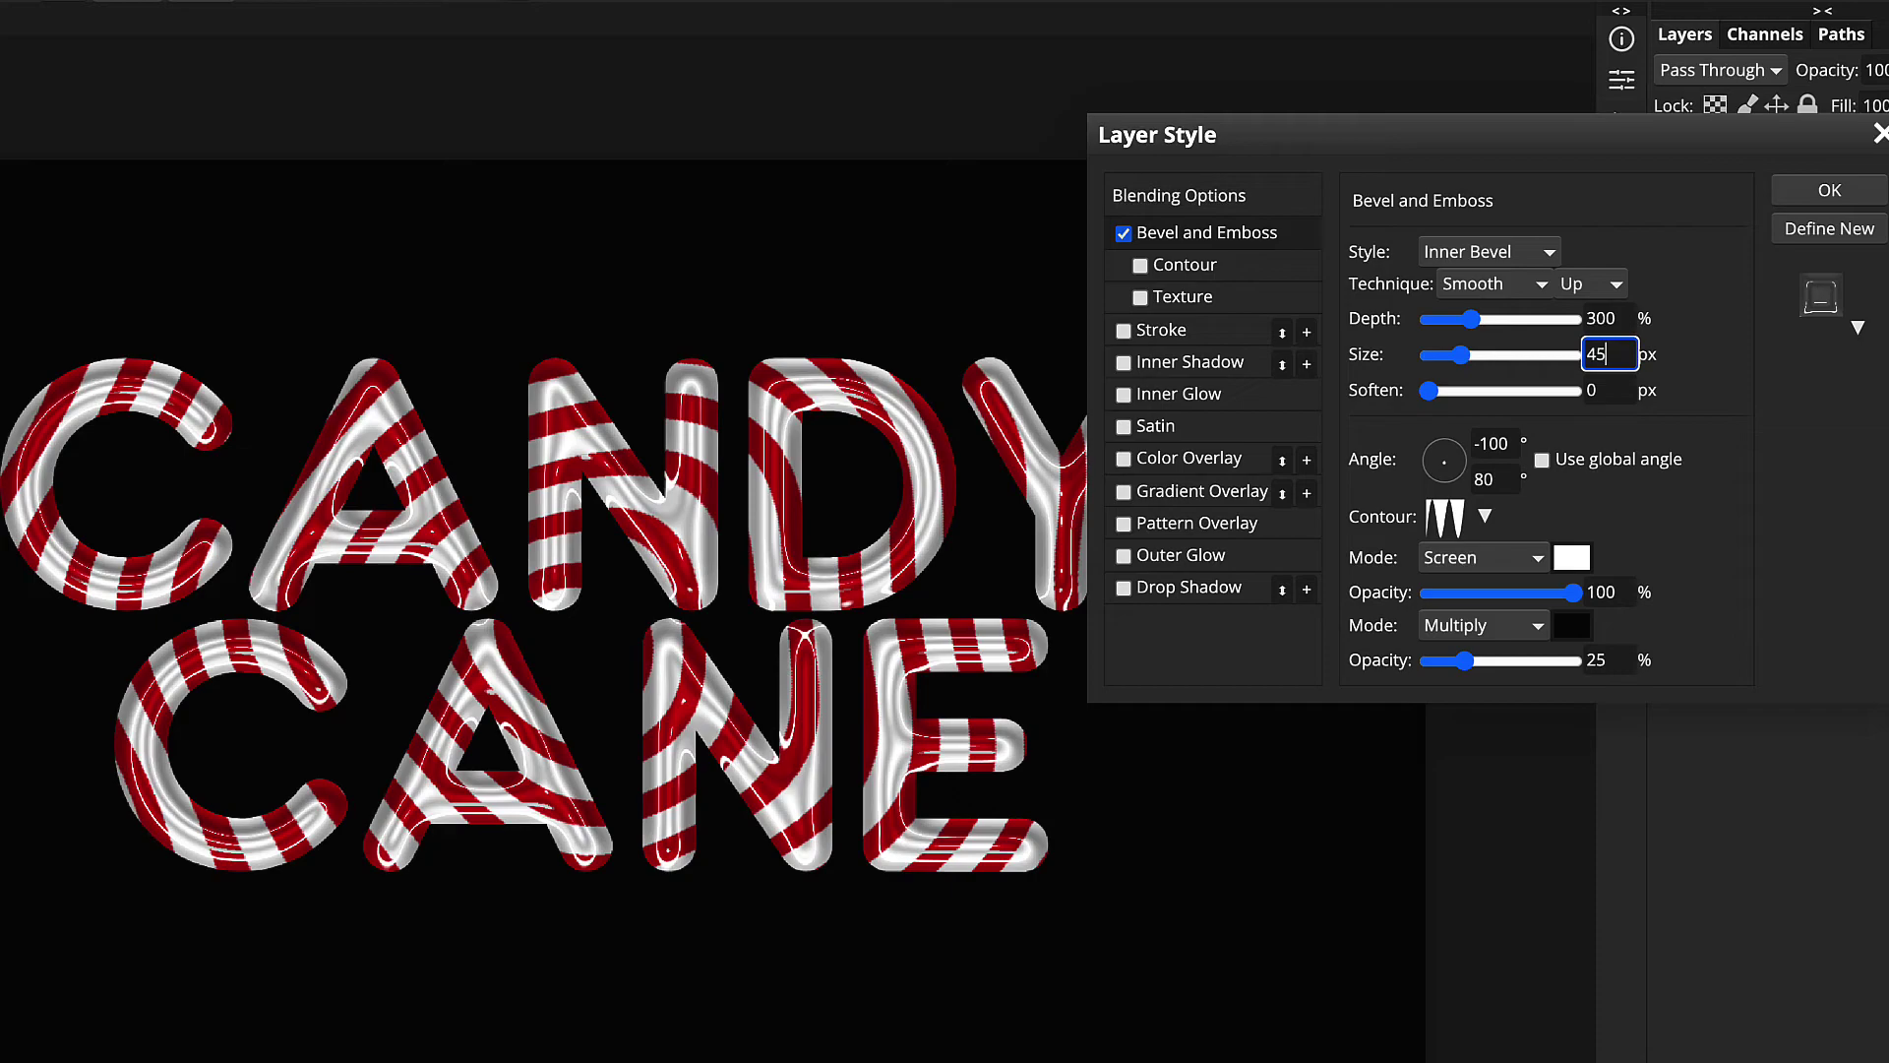
pyautogui.press('Tab')
pyautogui.write('20')
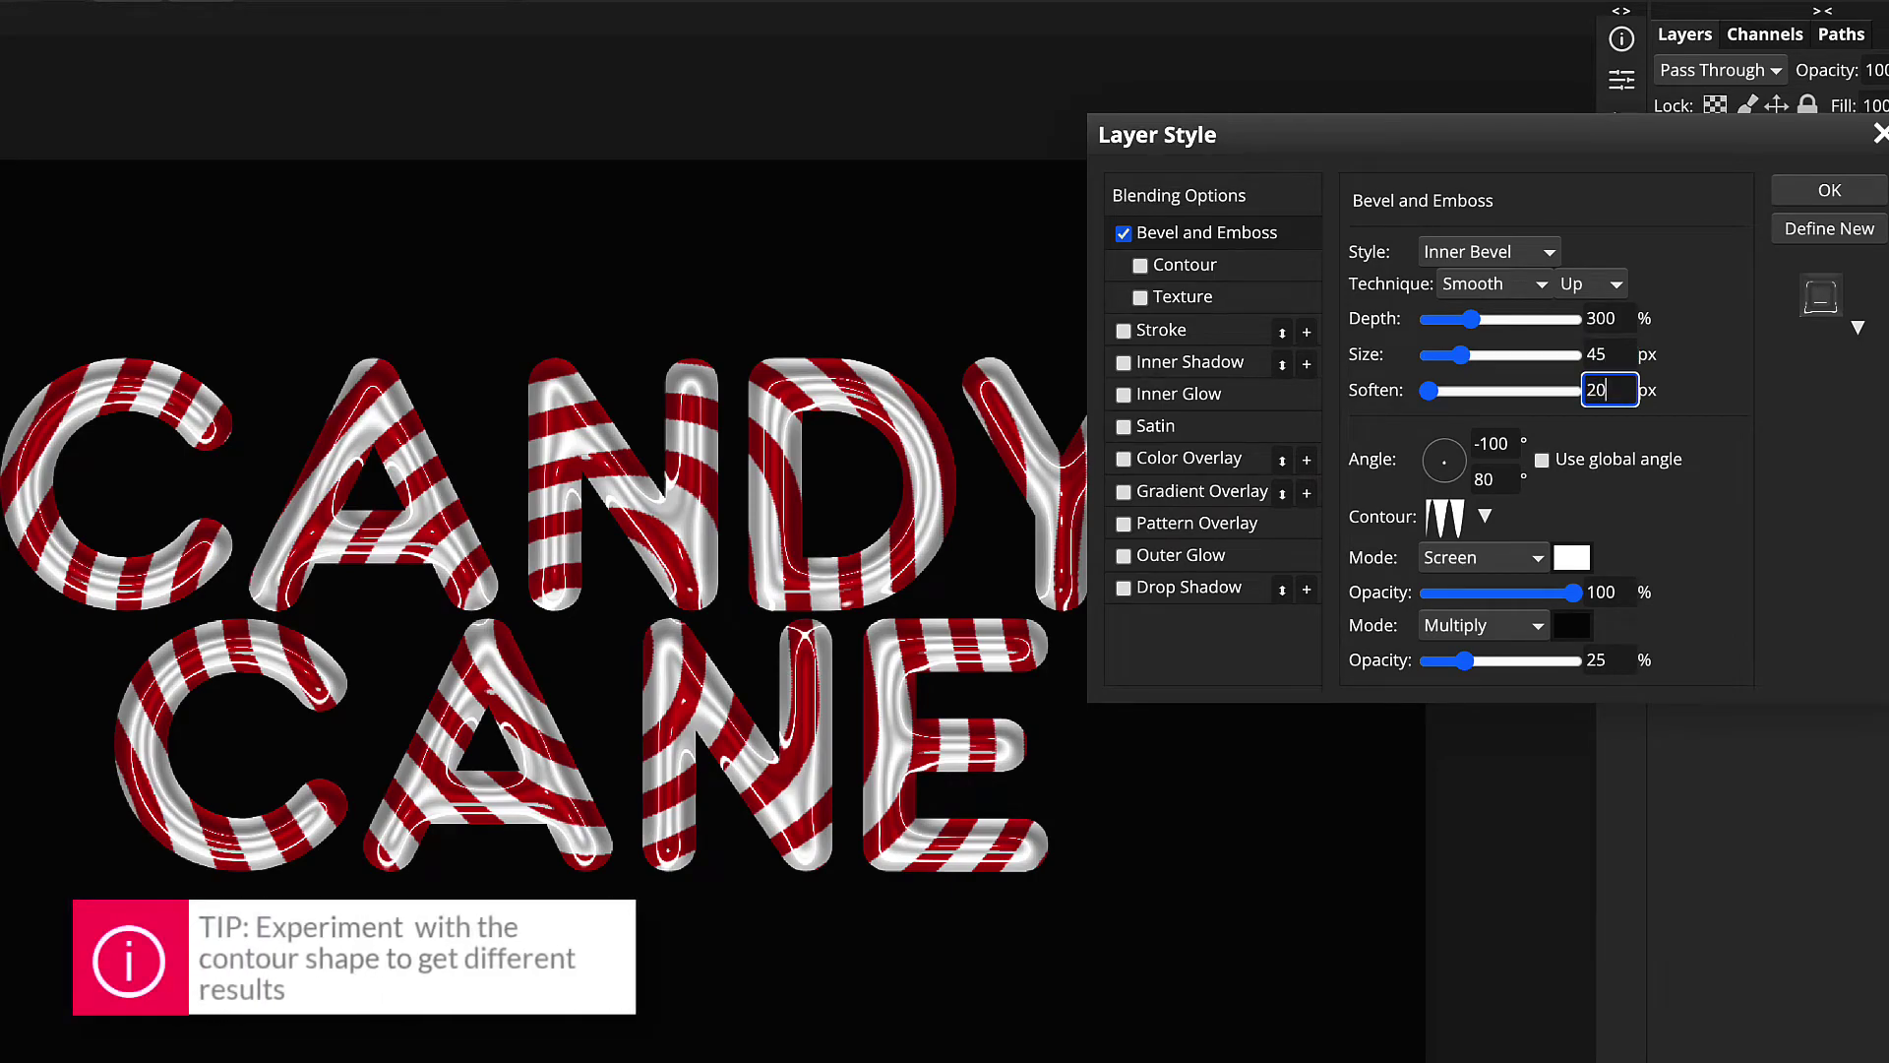
pyautogui.press('Return')
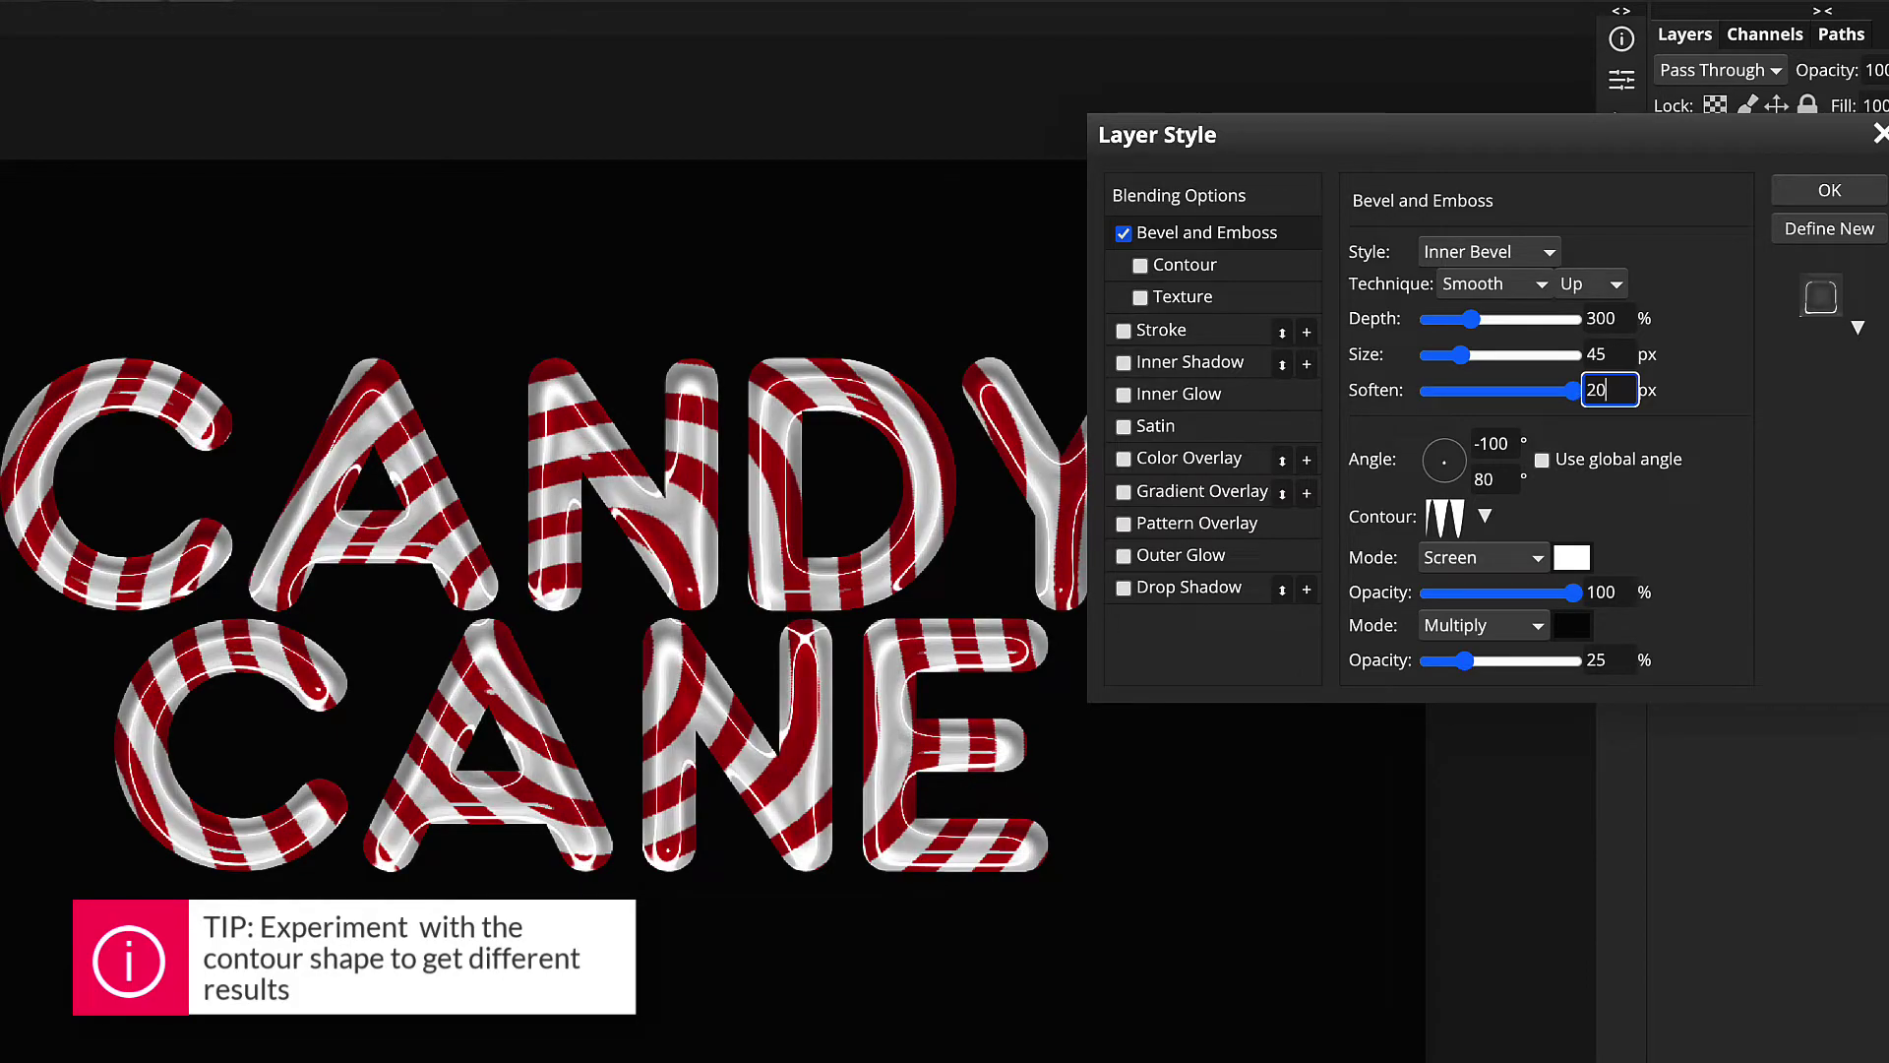
# Set the Main folder's bevel angle to -120° and its altitude to 70°
pyautogui.press('Tab')
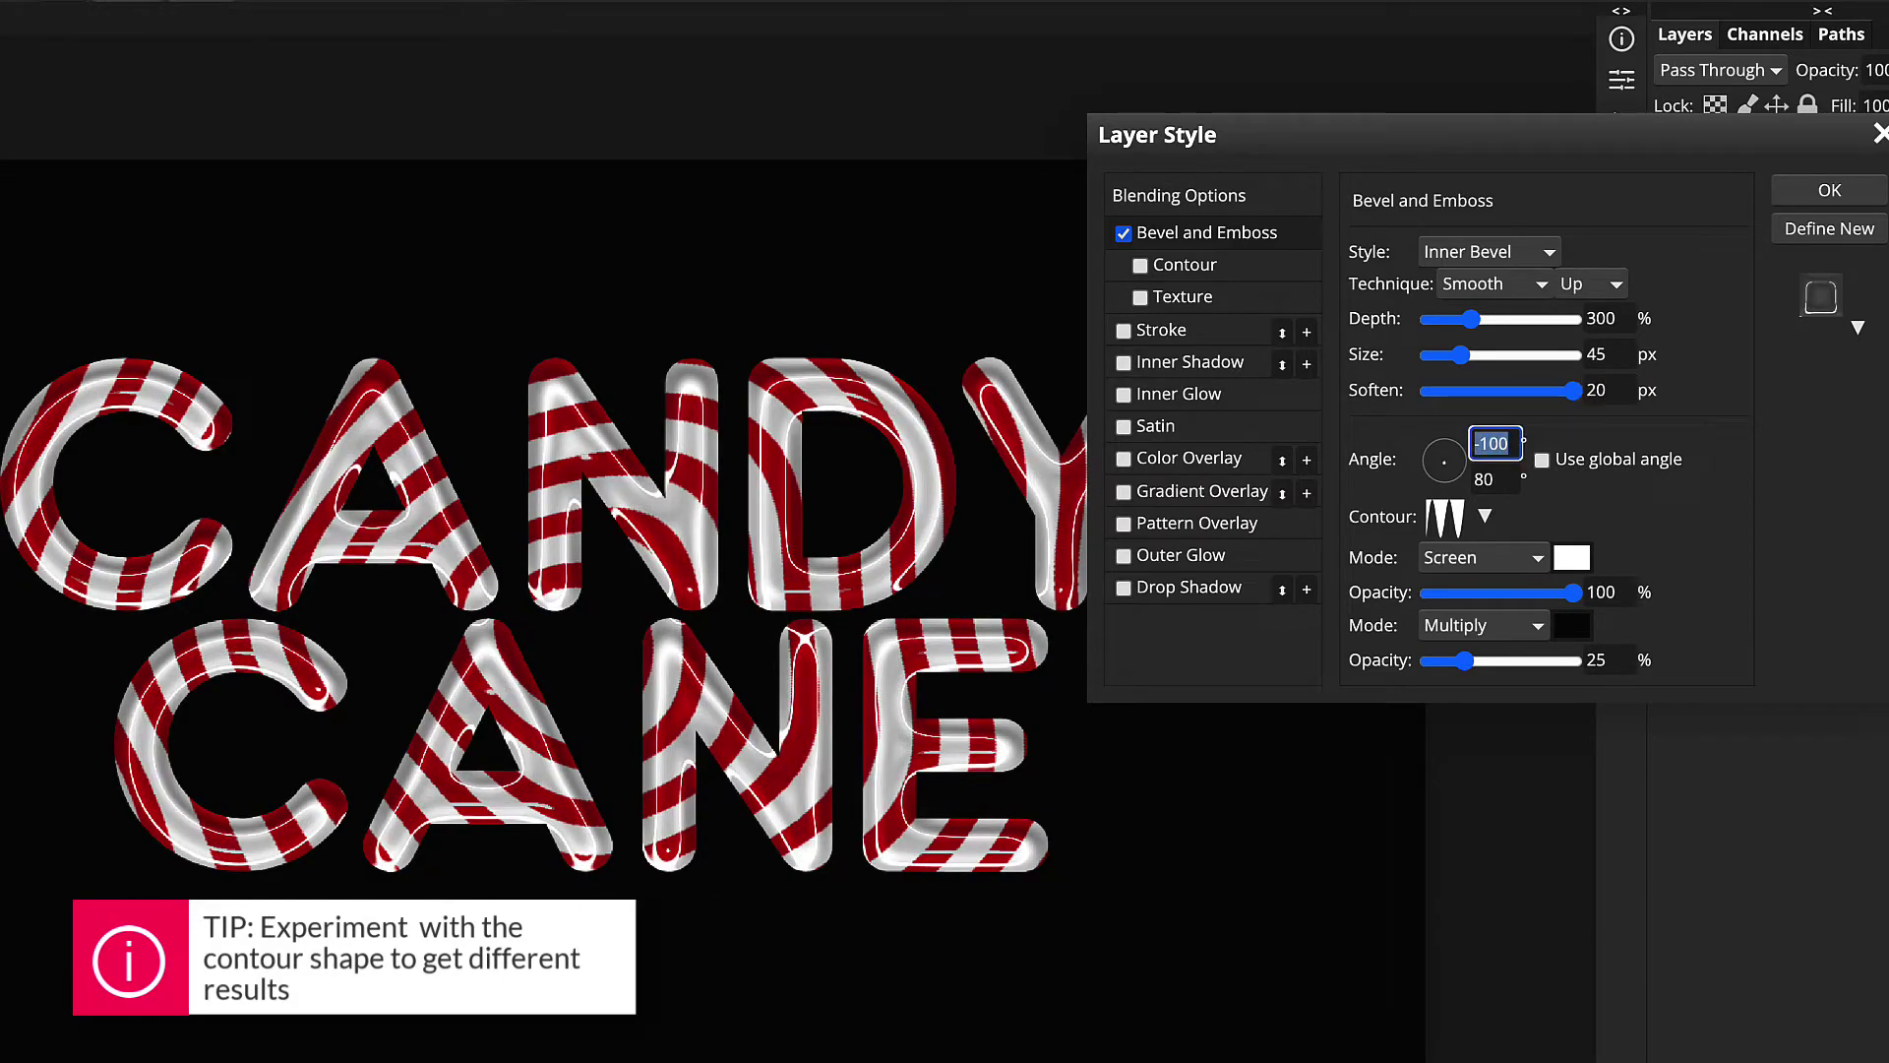
pyautogui.write('-')
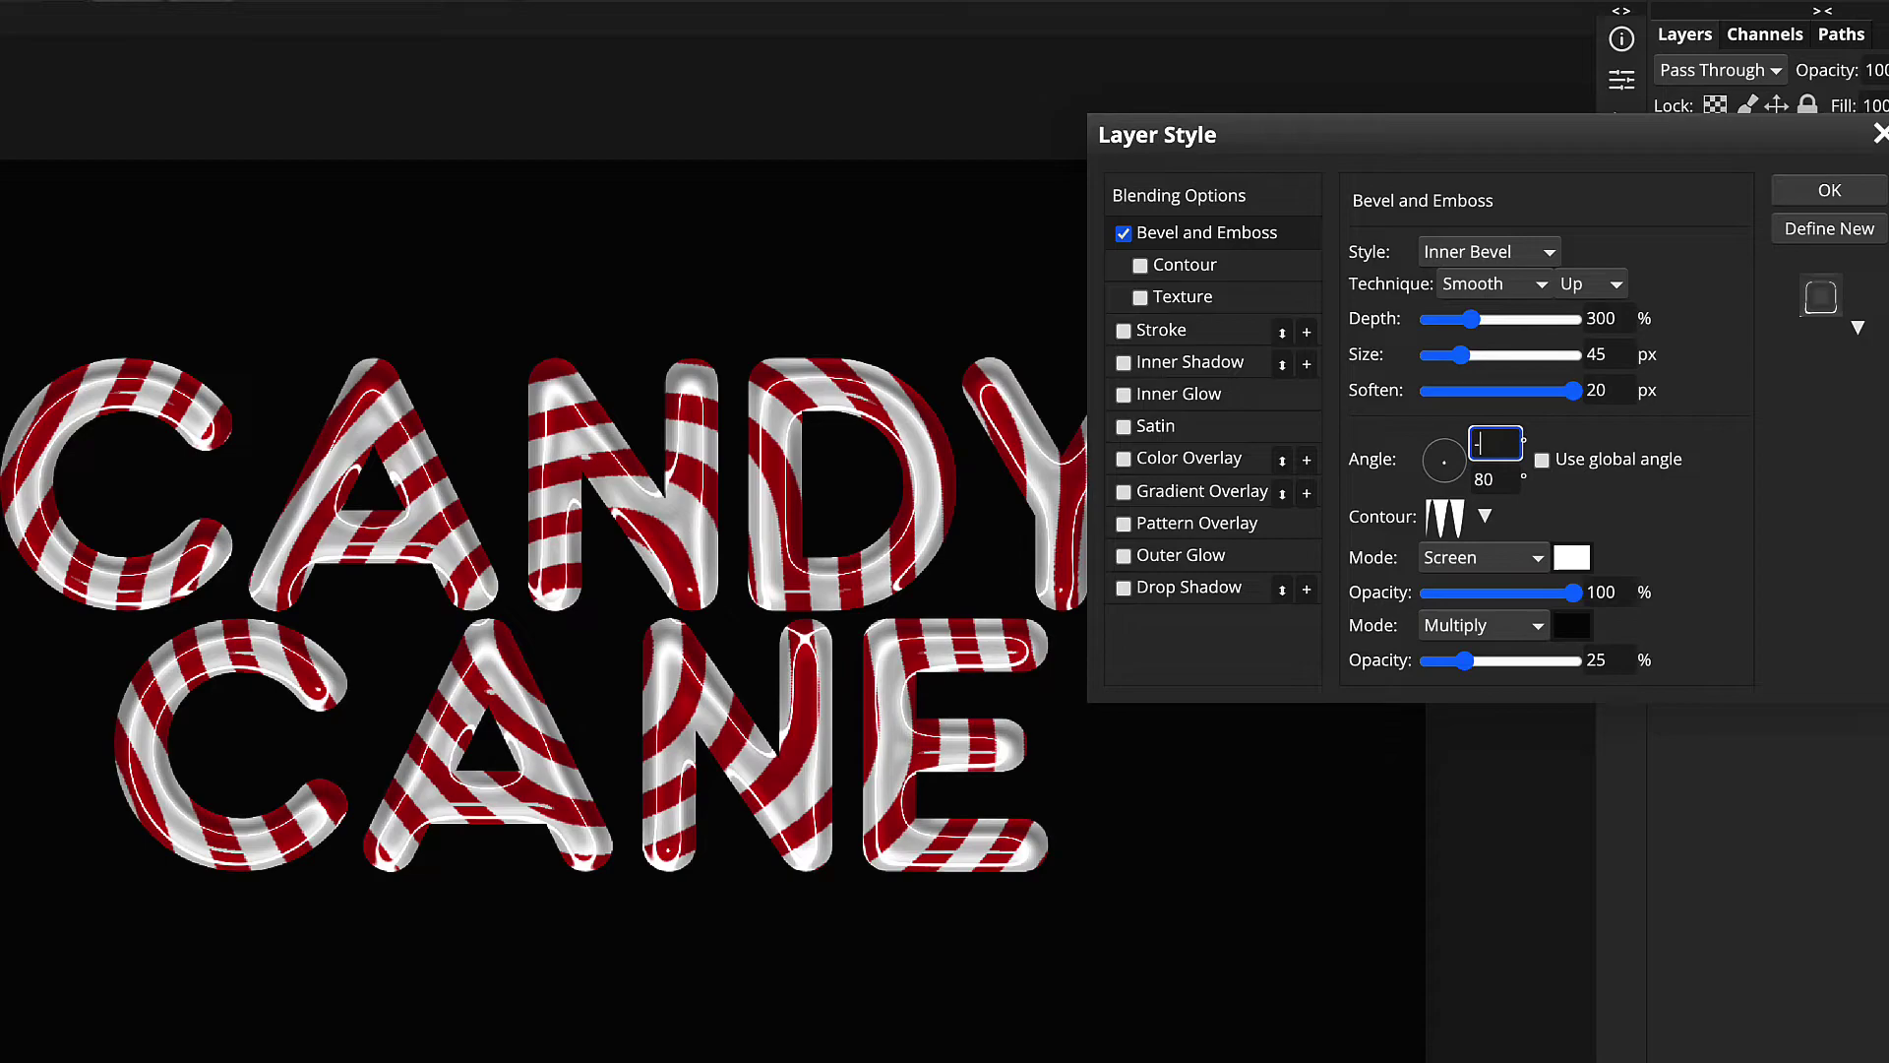
pyautogui.write('120')
pyautogui.press('Tab')
pyautogui.write('70')
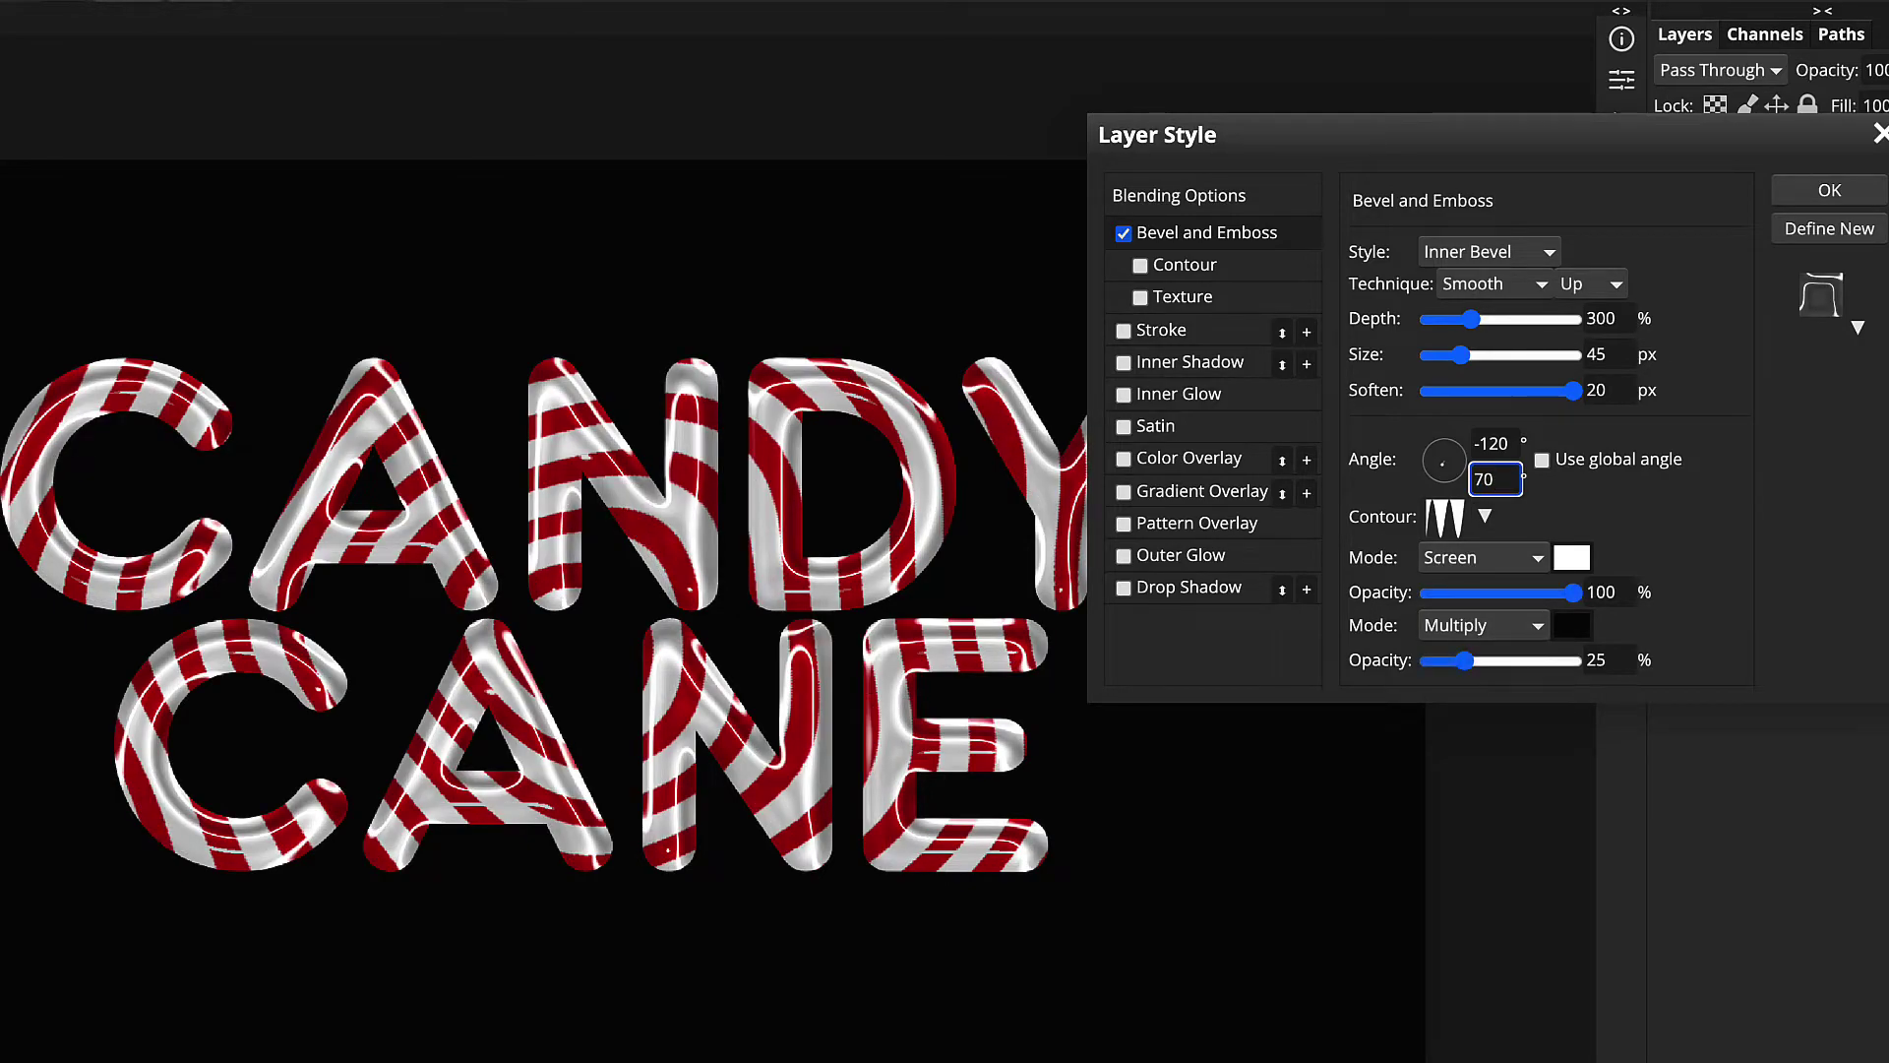
# Set the folder bevel's Multiply shadow opacity to 0% and its Screen highlight opacity to 32%
pyautogui.doubleClick(1597, 660)
pyautogui.write('0')
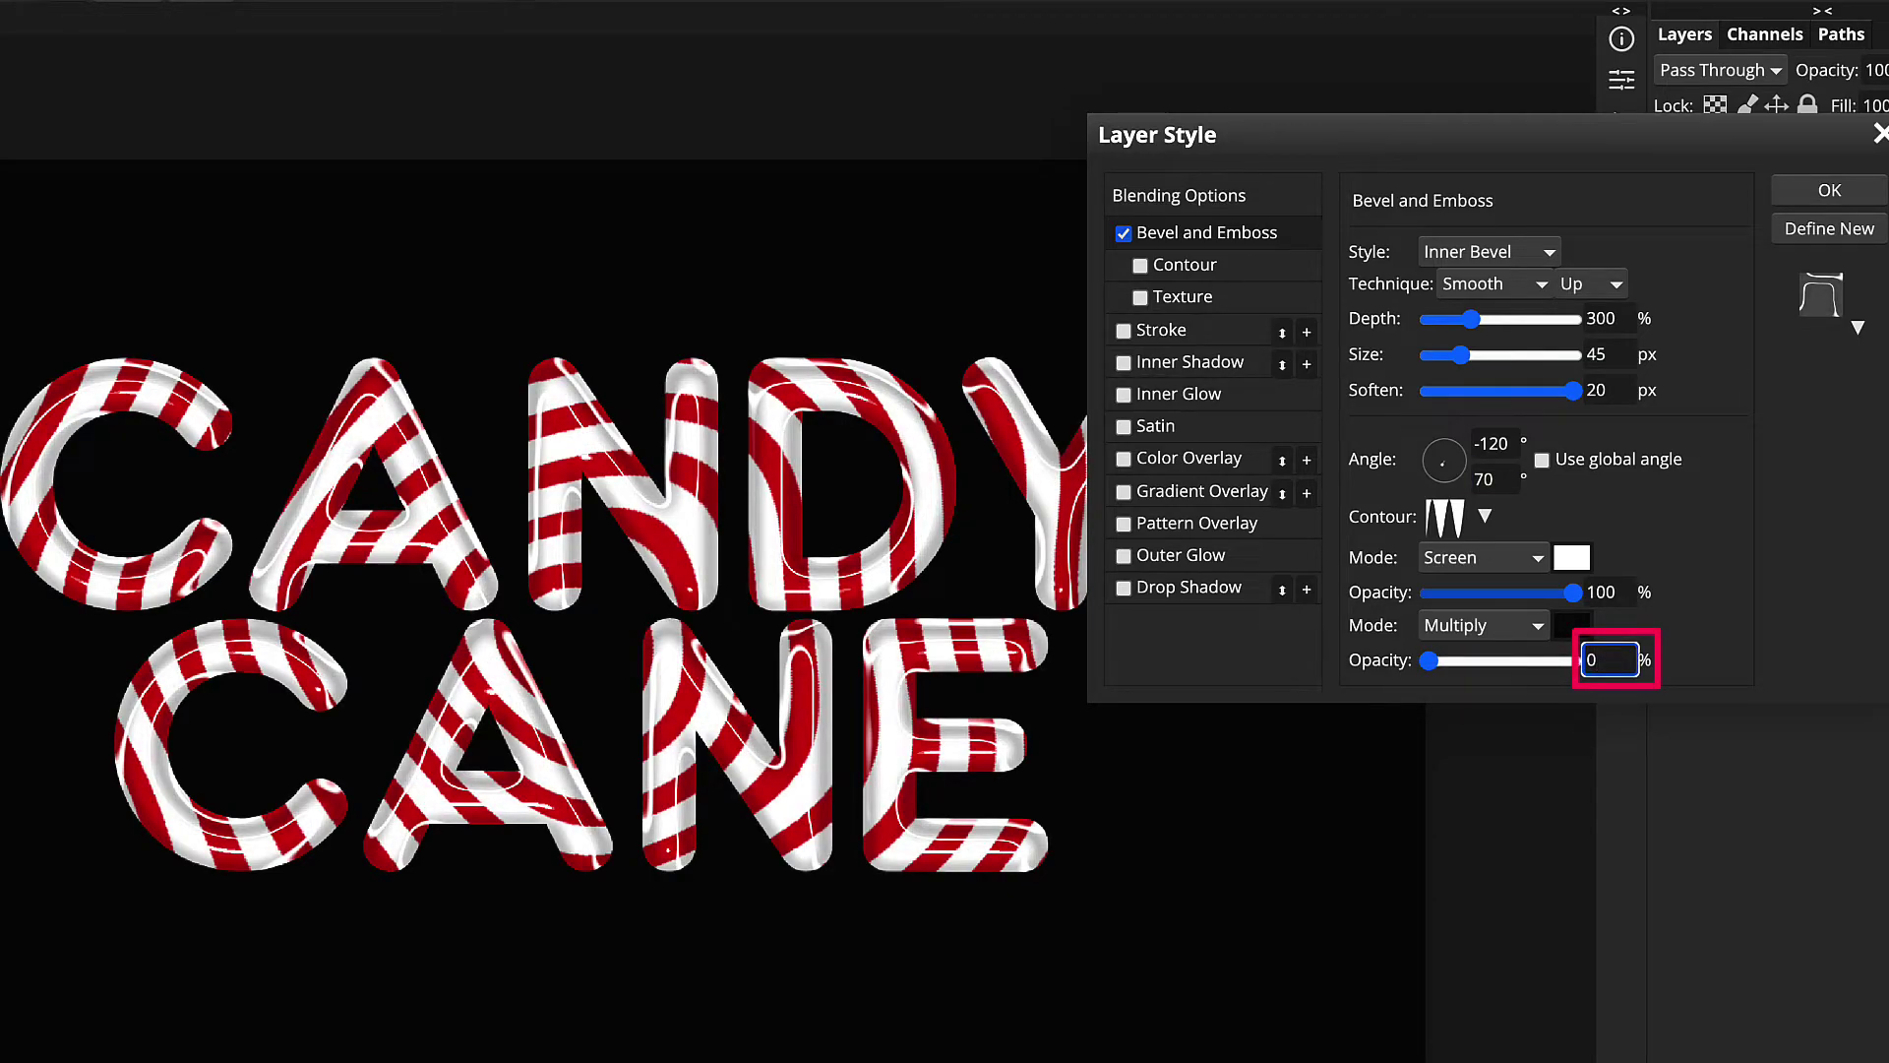
pyautogui.click(1465, 592)
pyautogui.moveTo(1466, 593); pyautogui.dragTo(1481, 592)
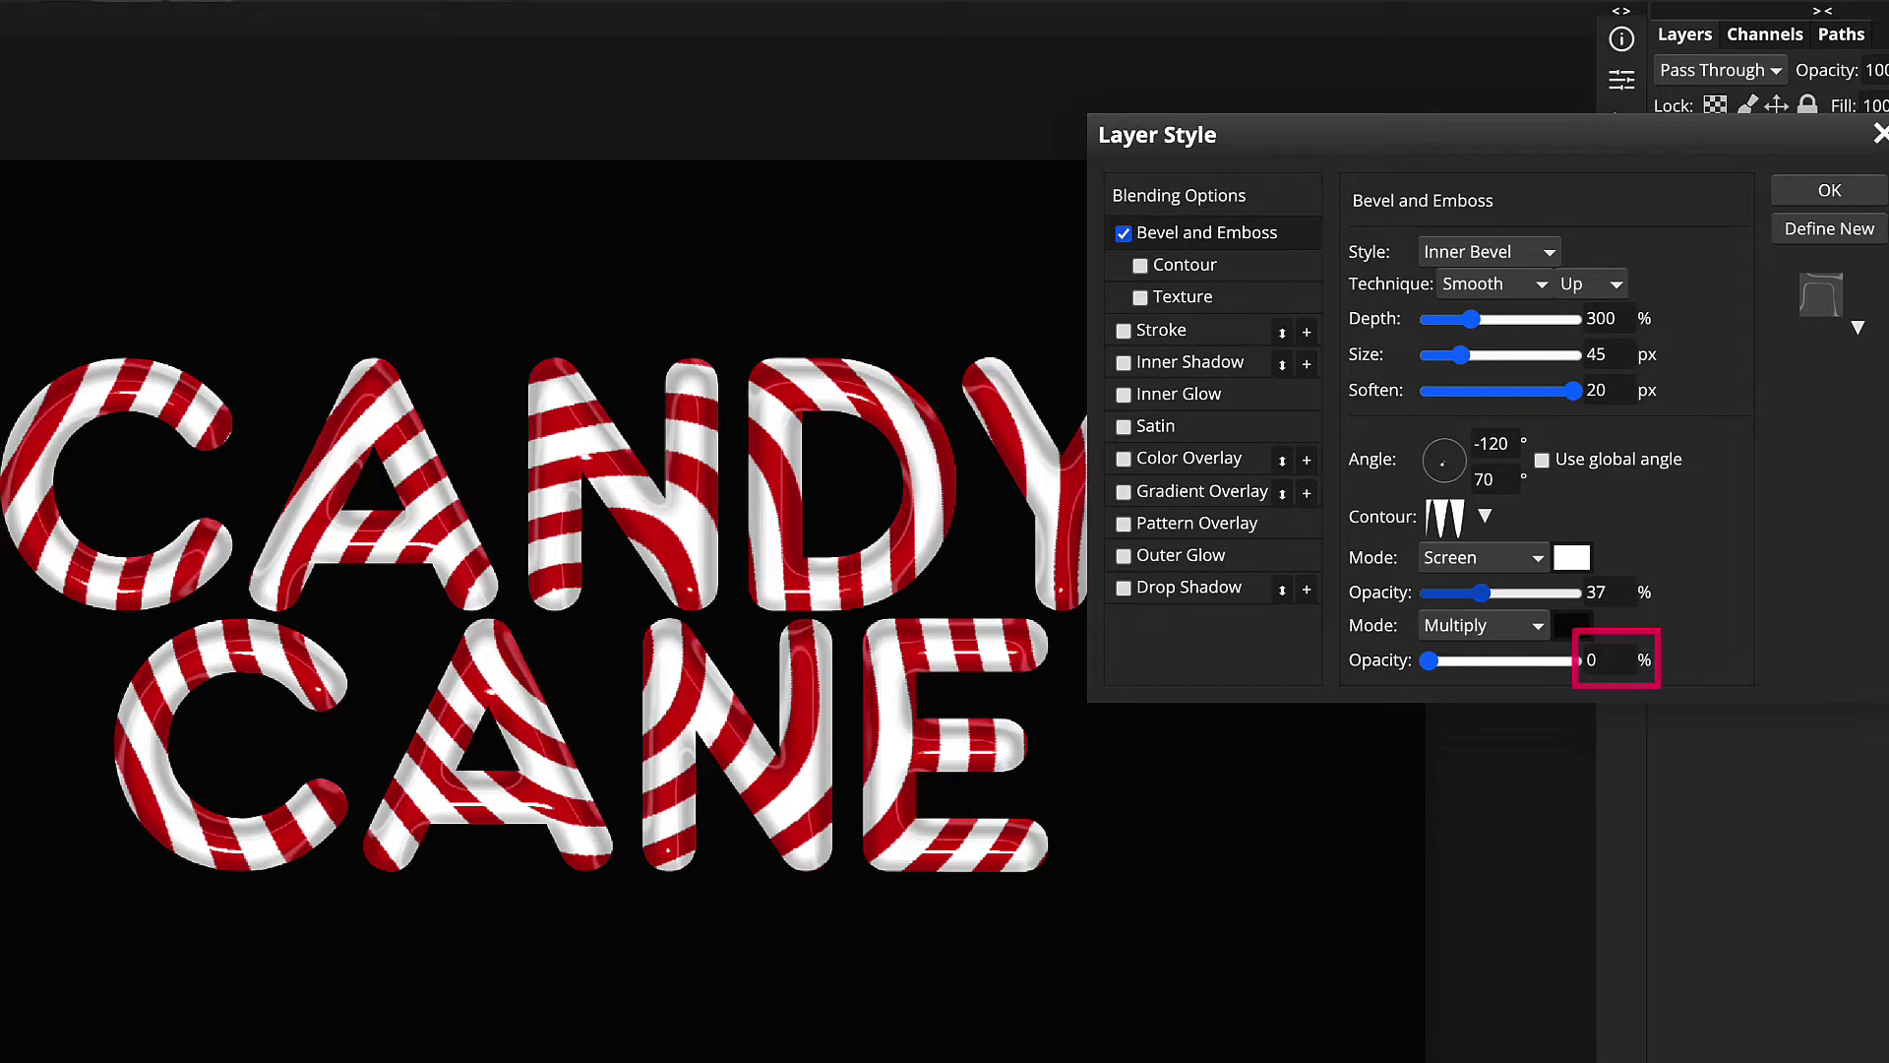
pyautogui.press('BackSpace')
pyautogui.press('BackSpace')
pyautogui.write('46')
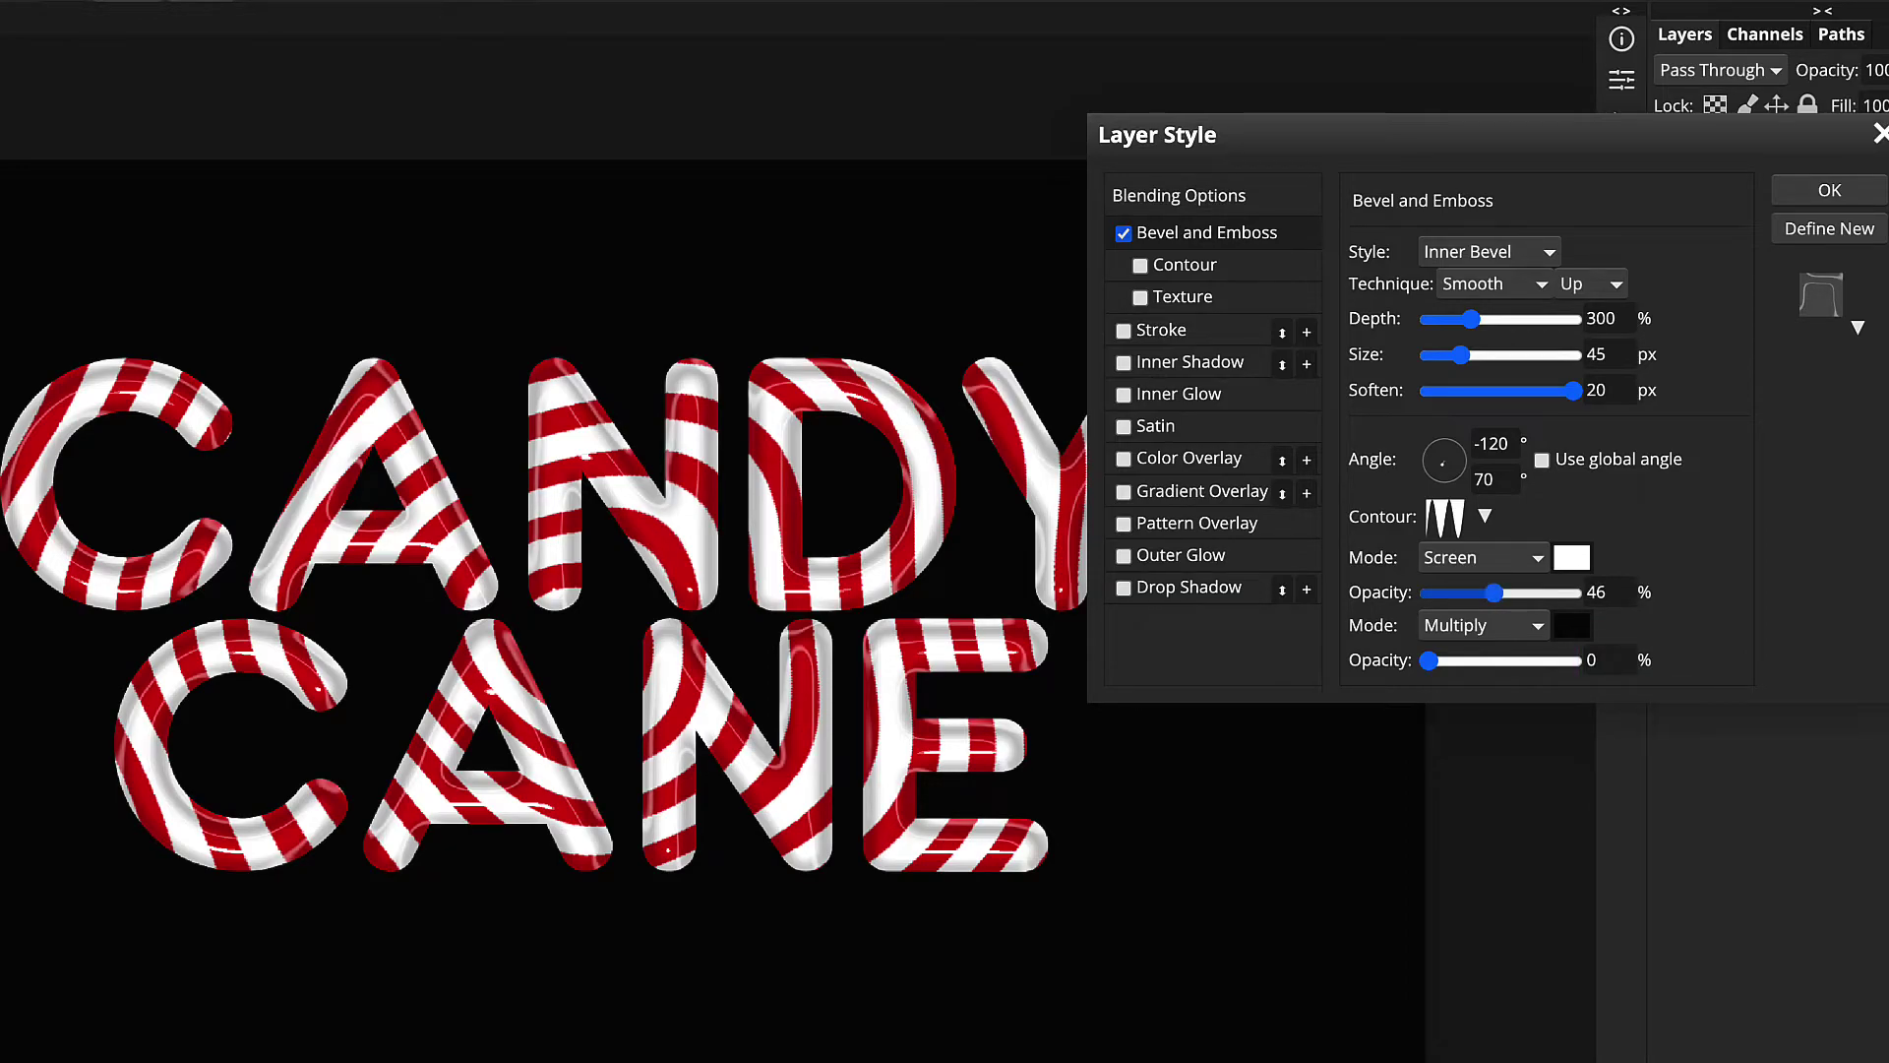
pyautogui.press('BackSpace')
pyautogui.press('BackSpace')
pyautogui.write('32')
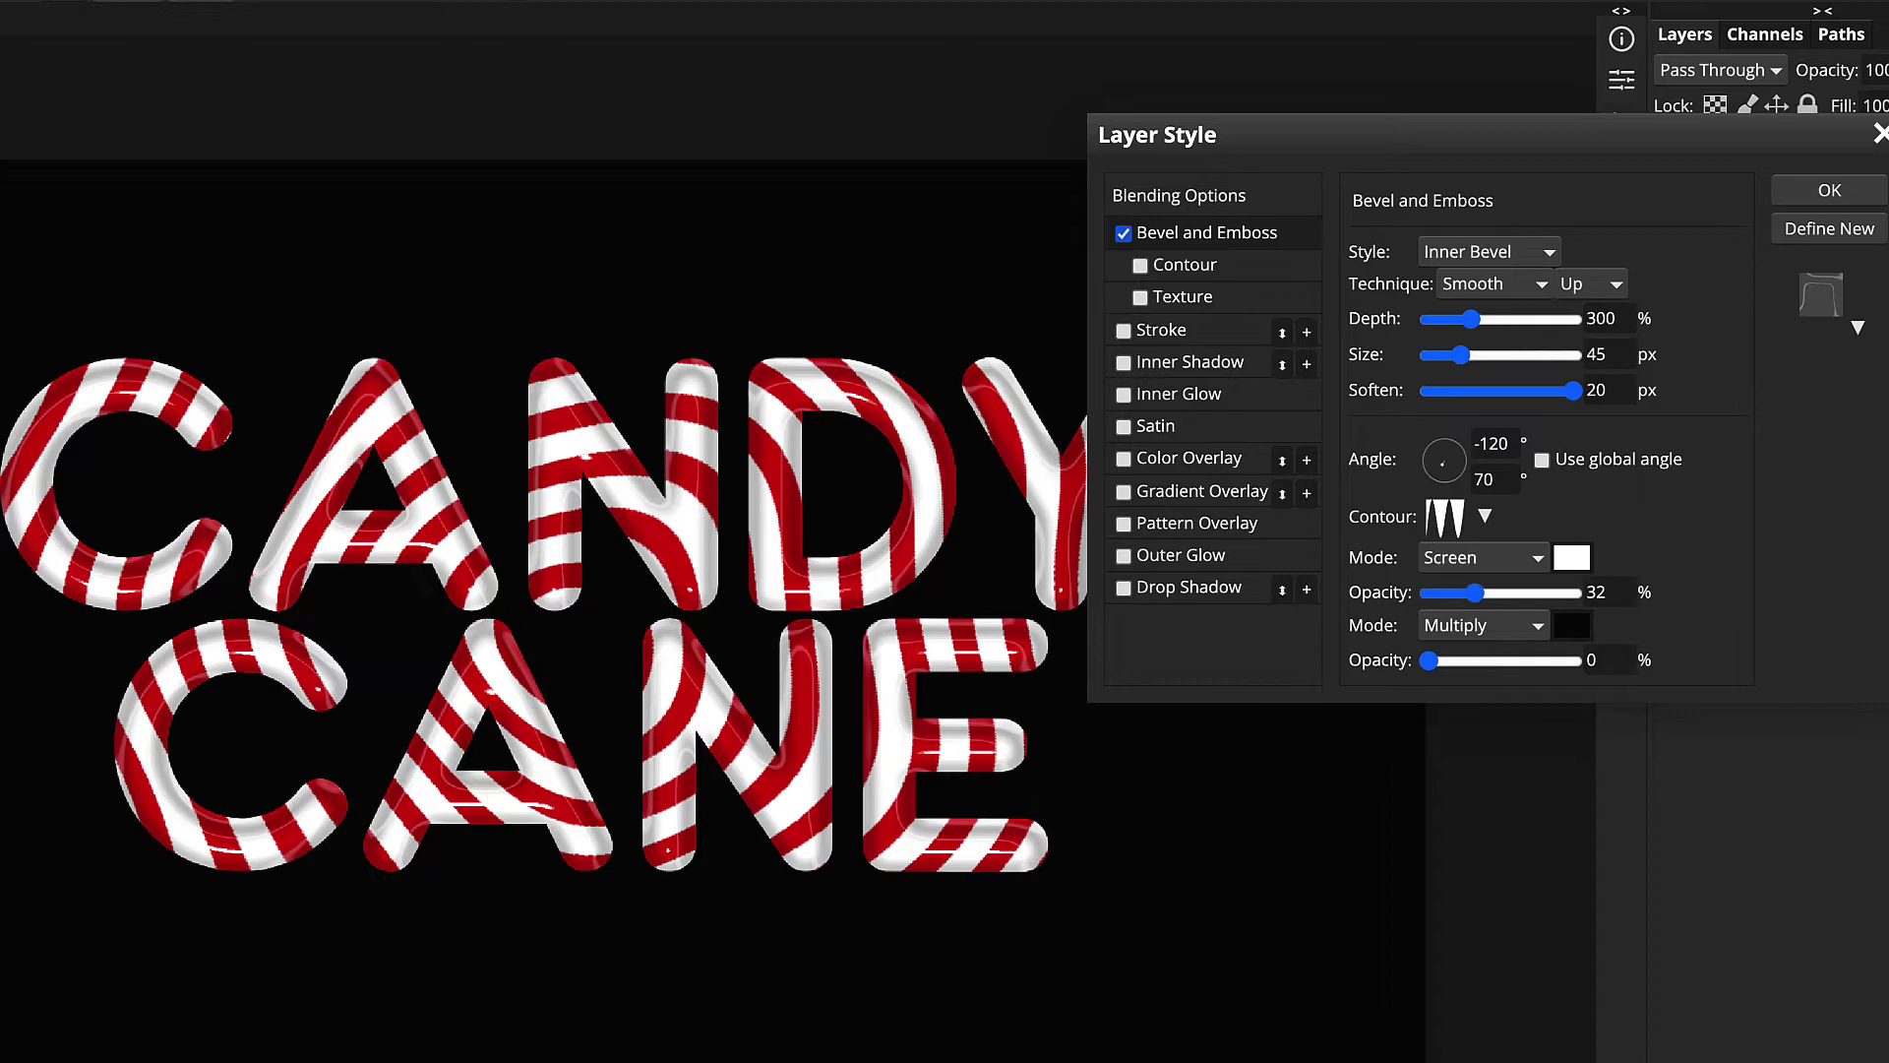
# Add an Inner Shadow to the Main folder with 100% opacity, 10 px distance and 20 px size, and apply the styles
pyautogui.click(1122, 362)
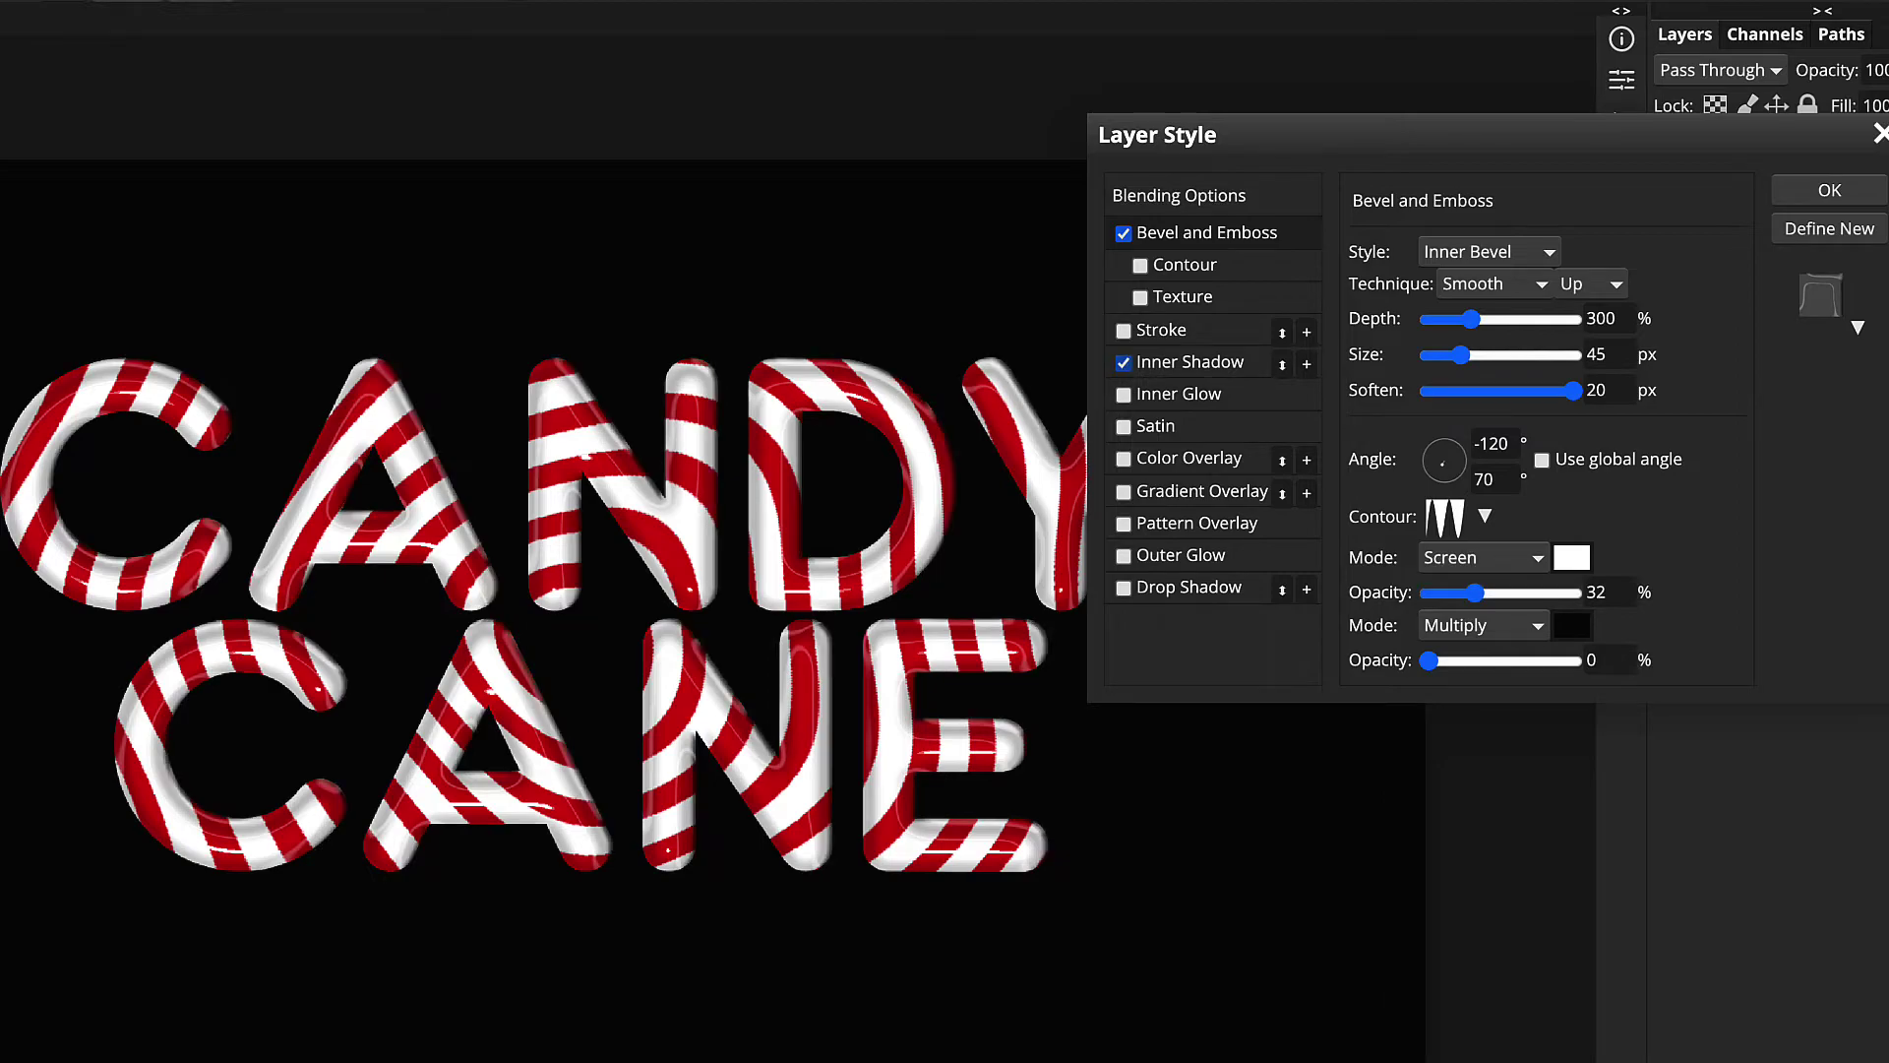
pyautogui.click(1189, 362)
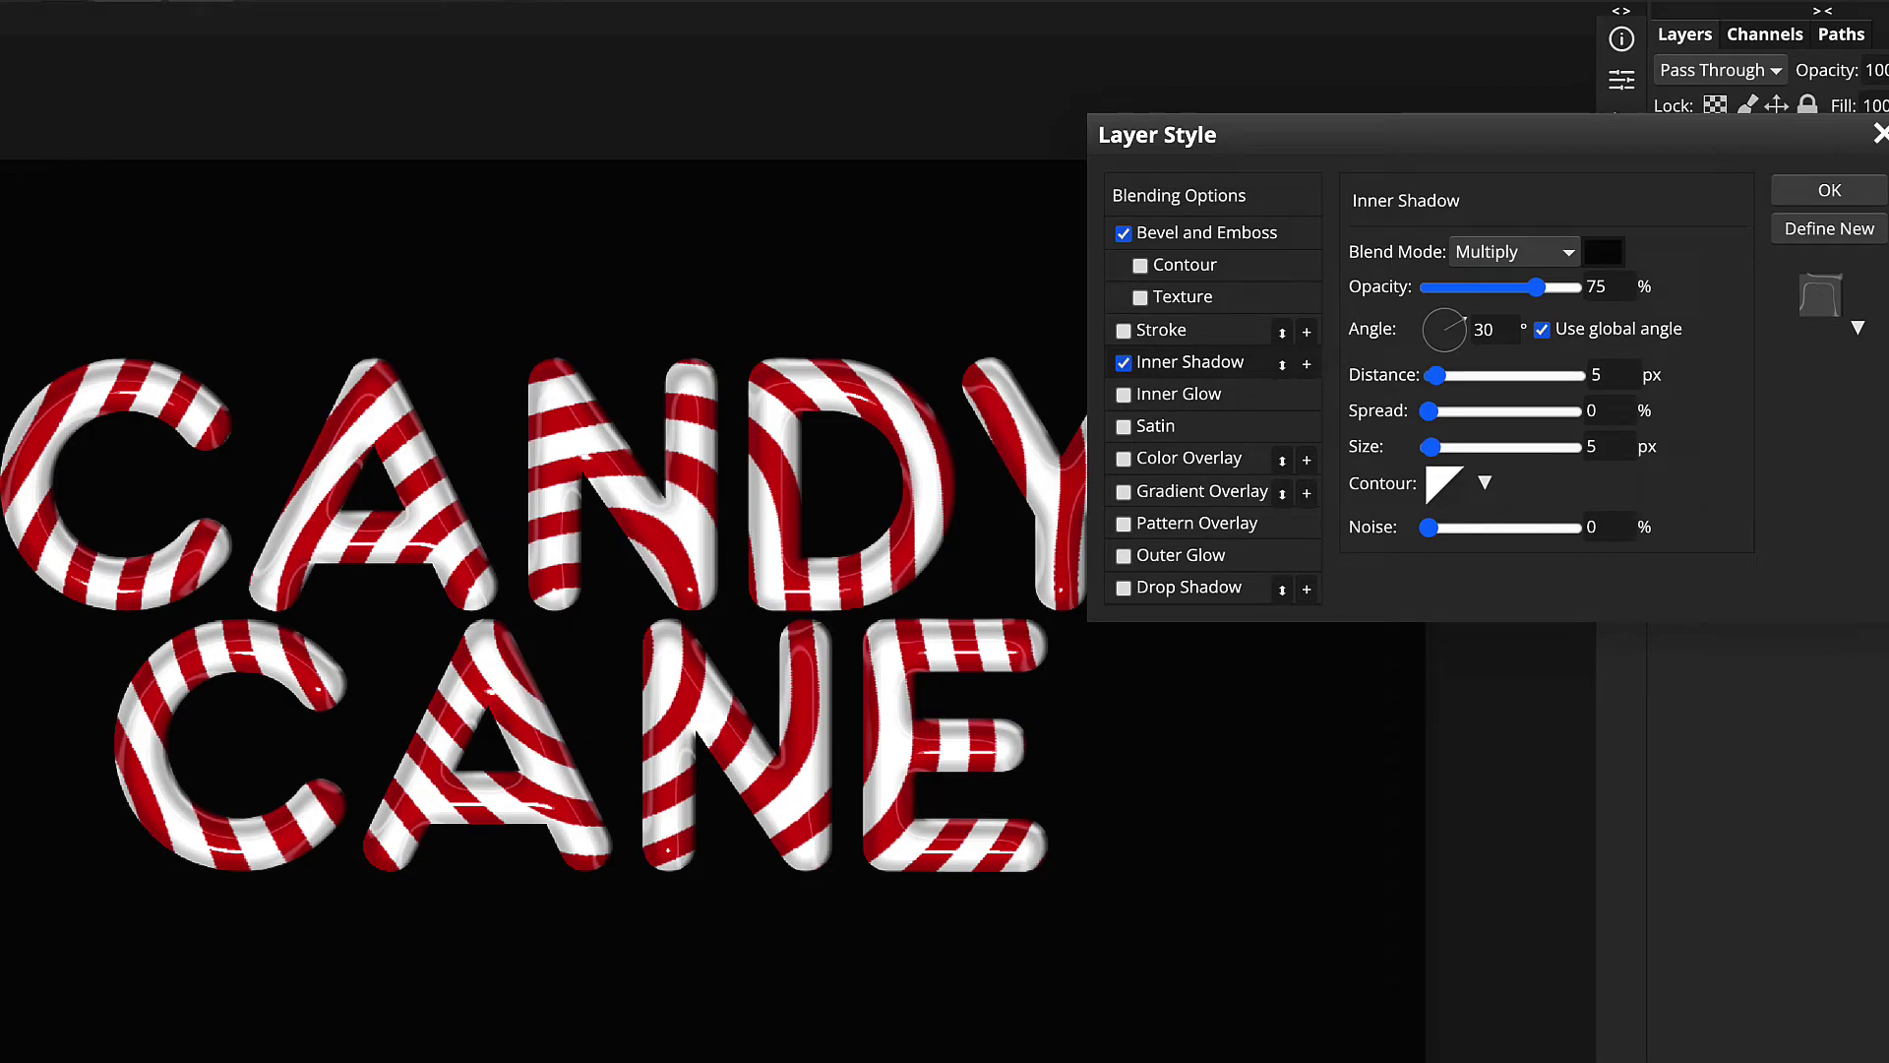
pyautogui.click(1608, 286)
pyautogui.write('100')
pyautogui.press('Return')
pyautogui.click(1613, 374)
pyautogui.write('10')
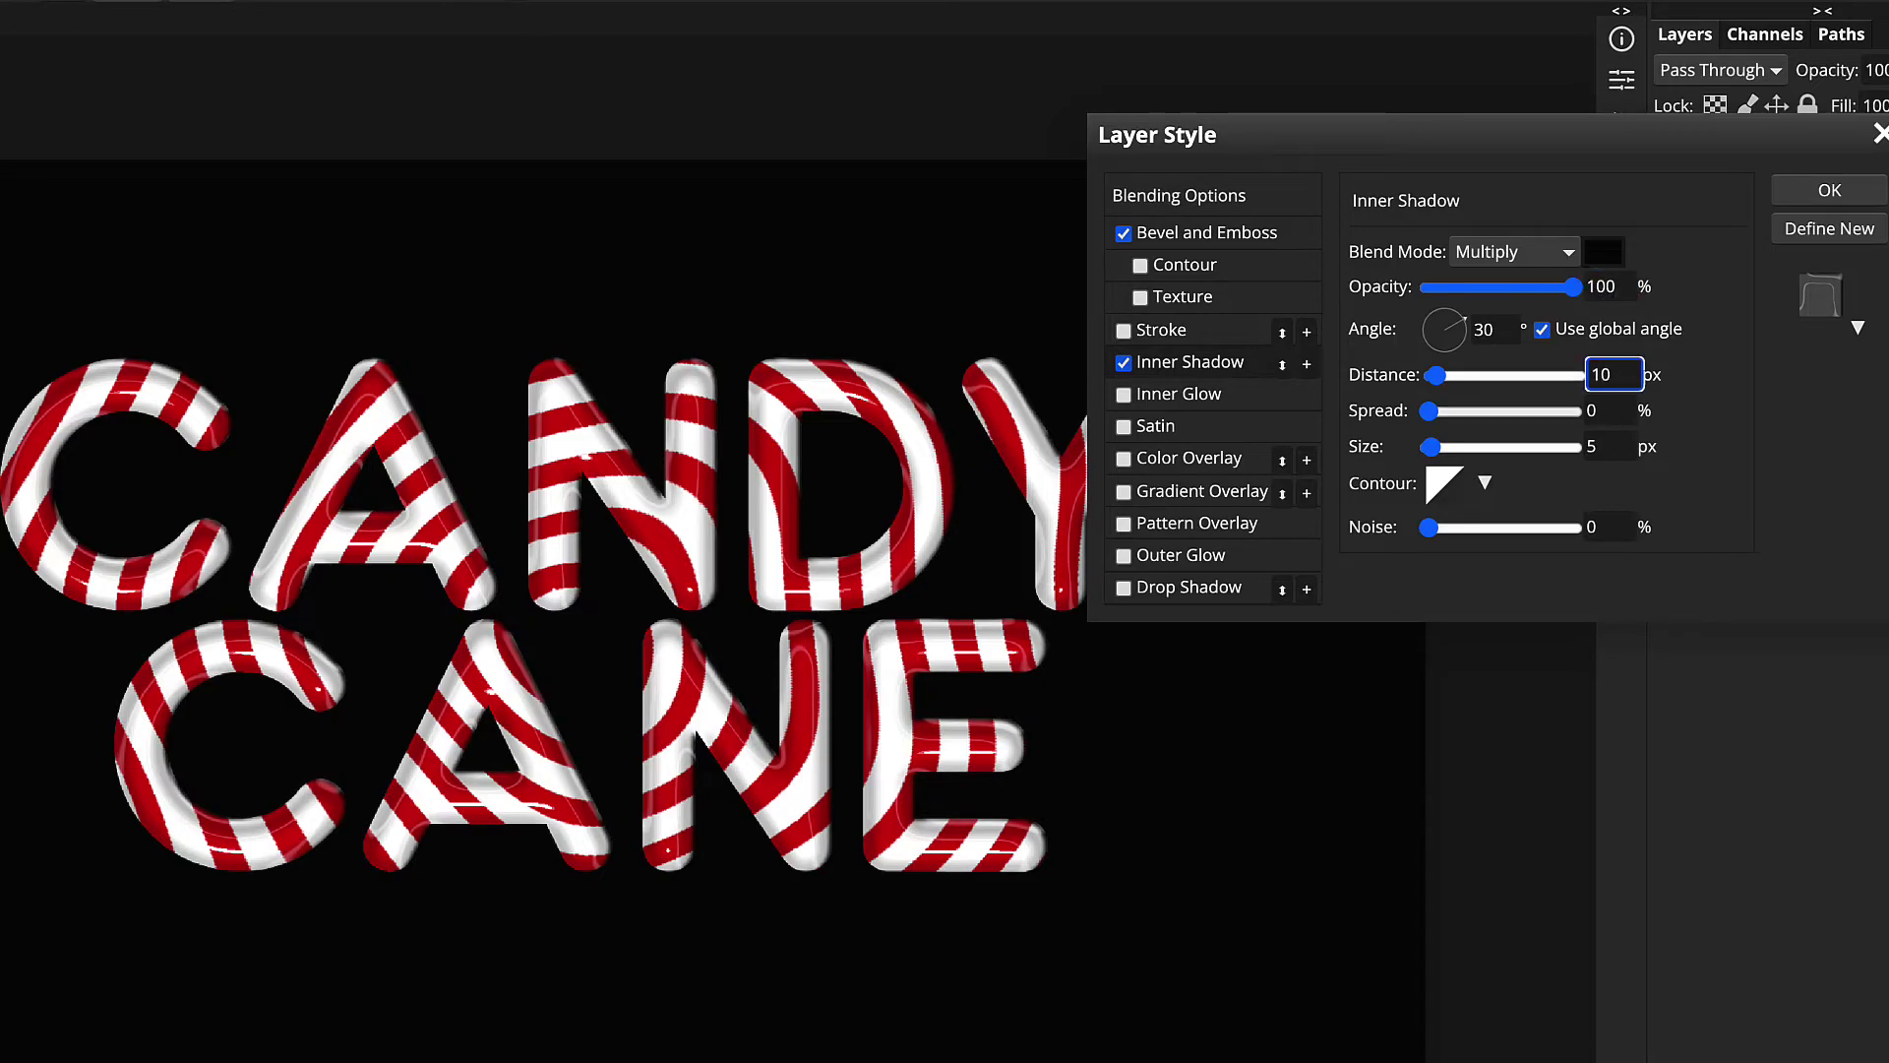
pyautogui.press('Return')
pyautogui.click(1609, 446)
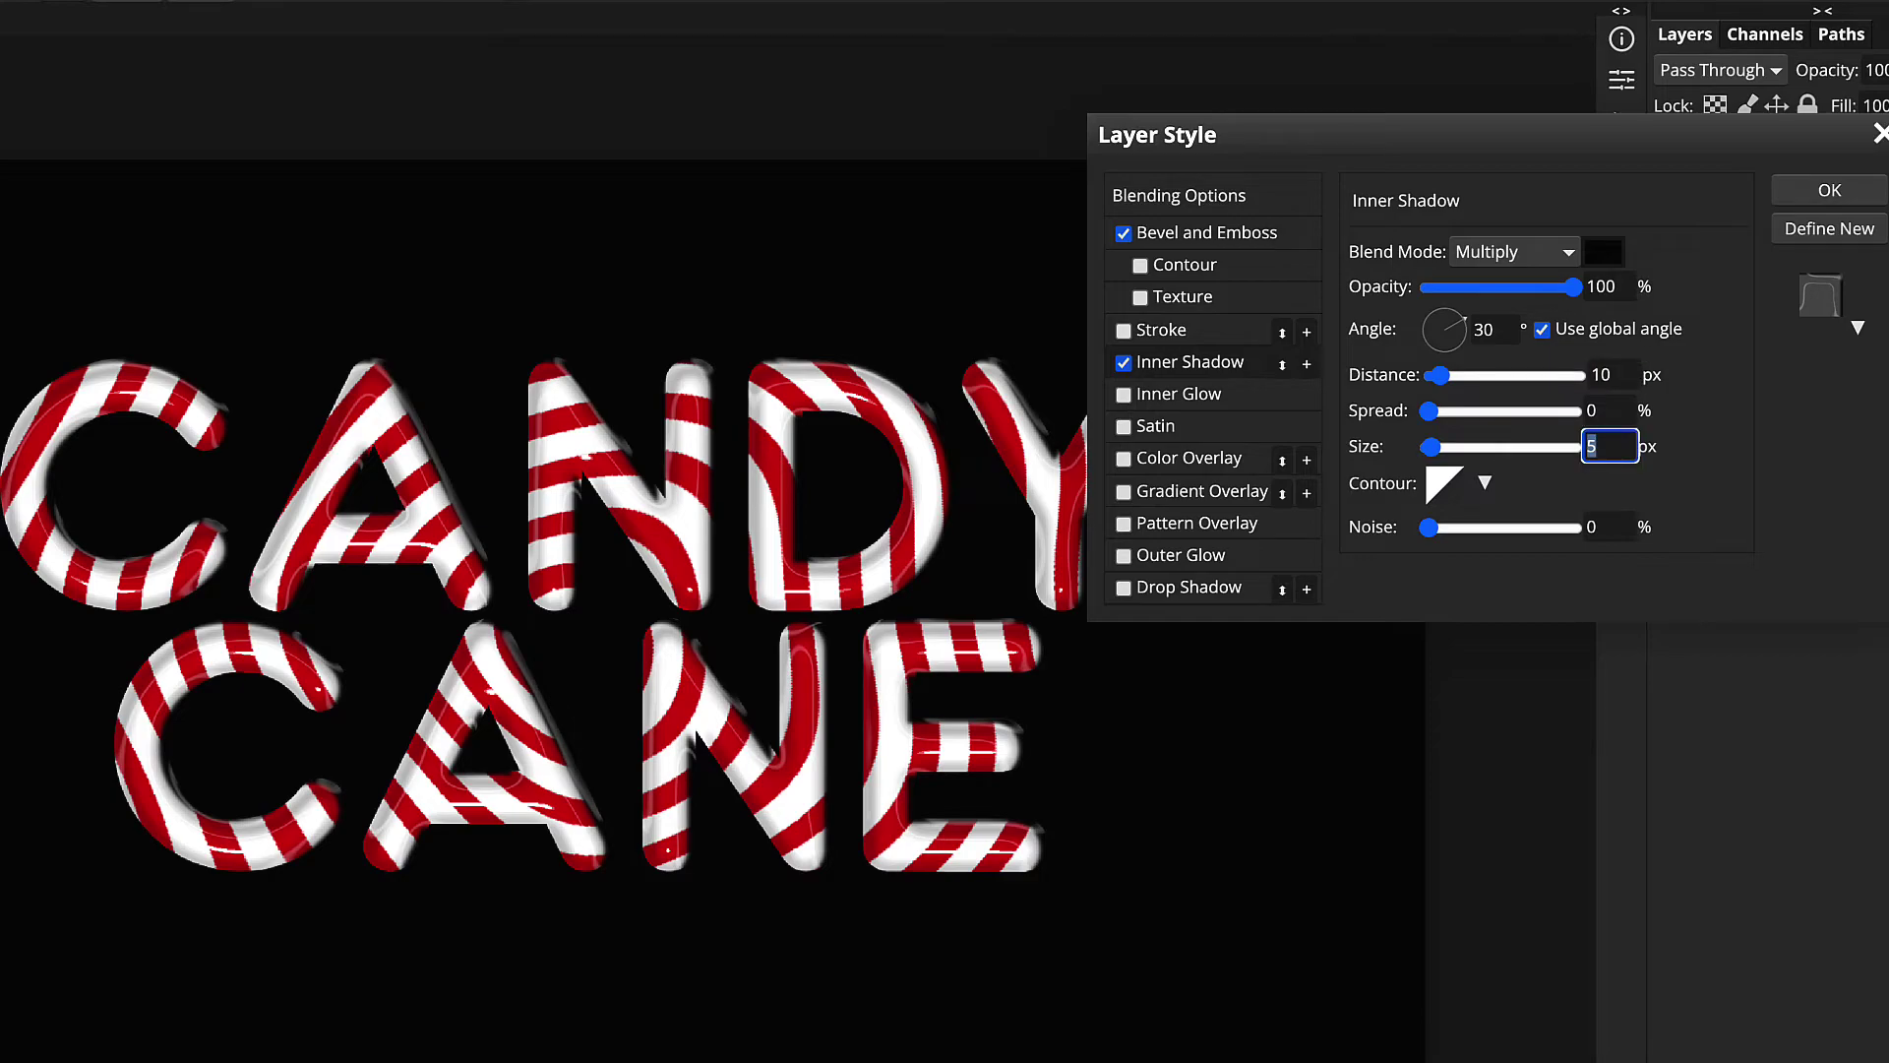
pyautogui.write('20')
pyautogui.press('Return')
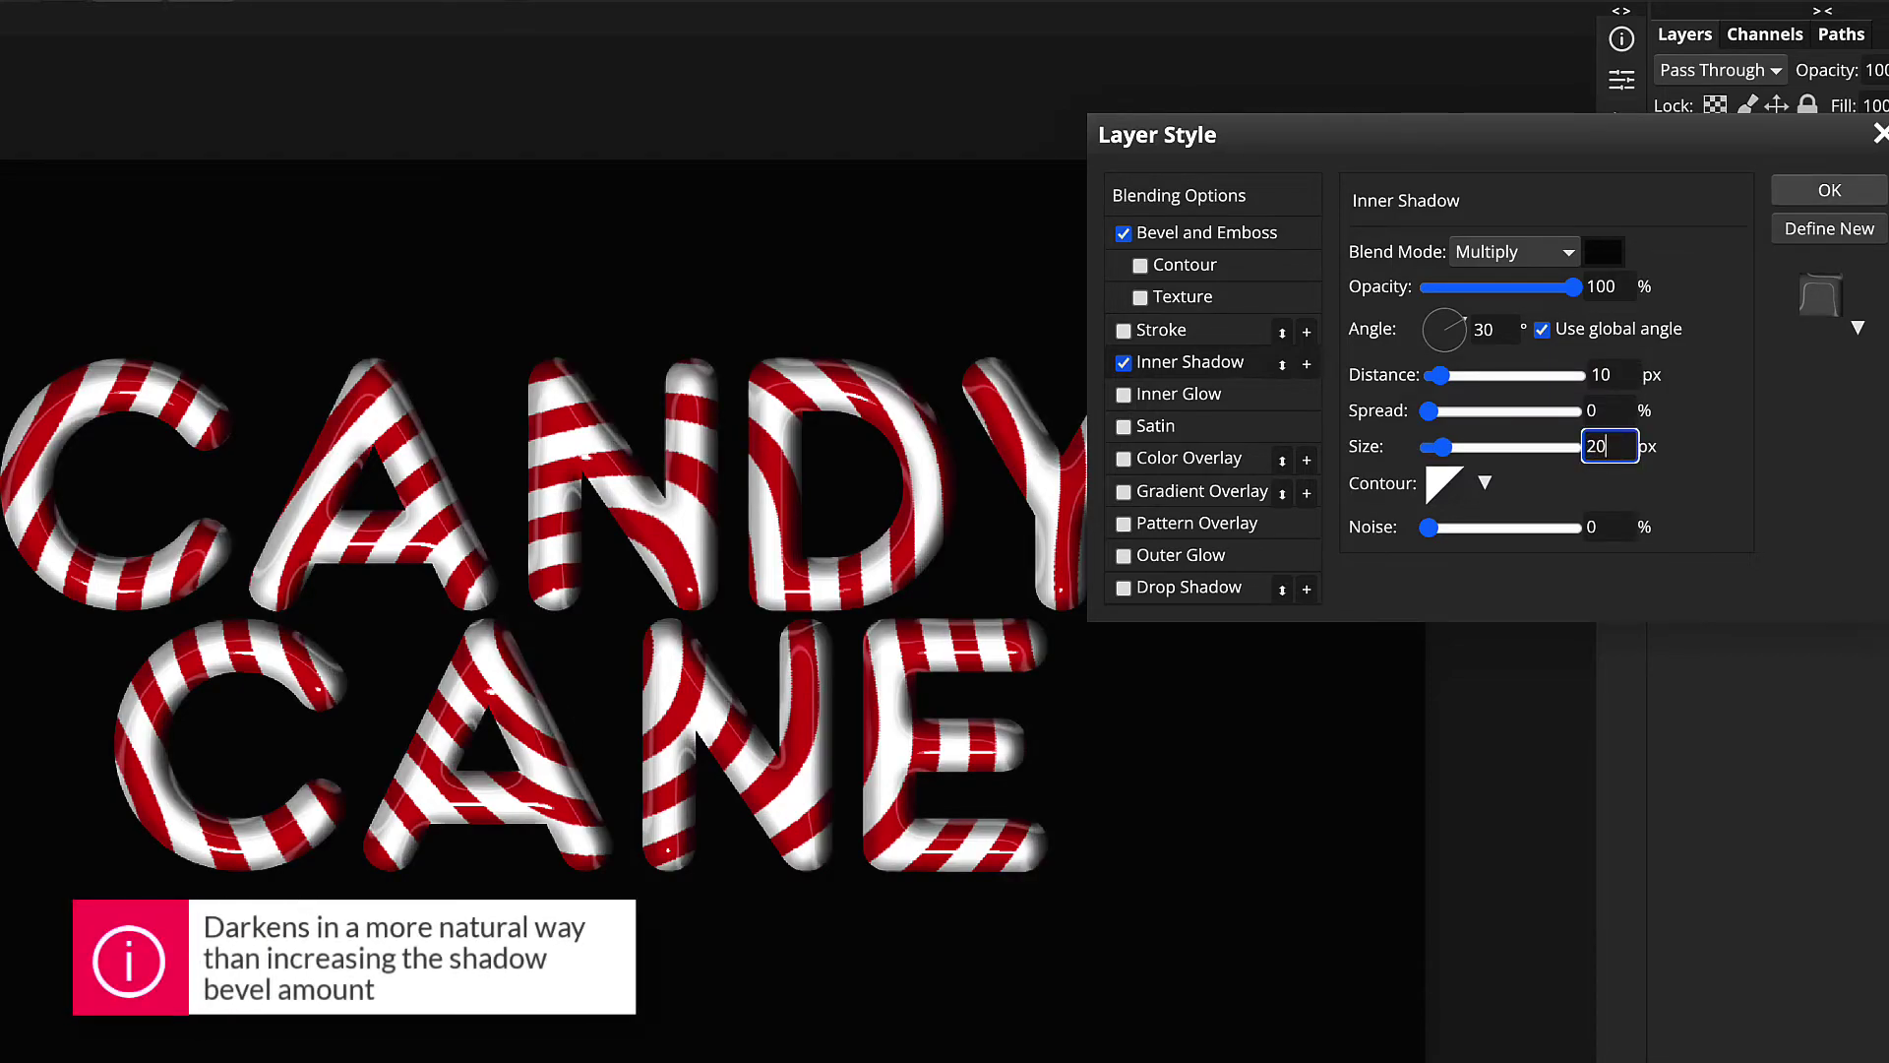
pyautogui.press('Return')
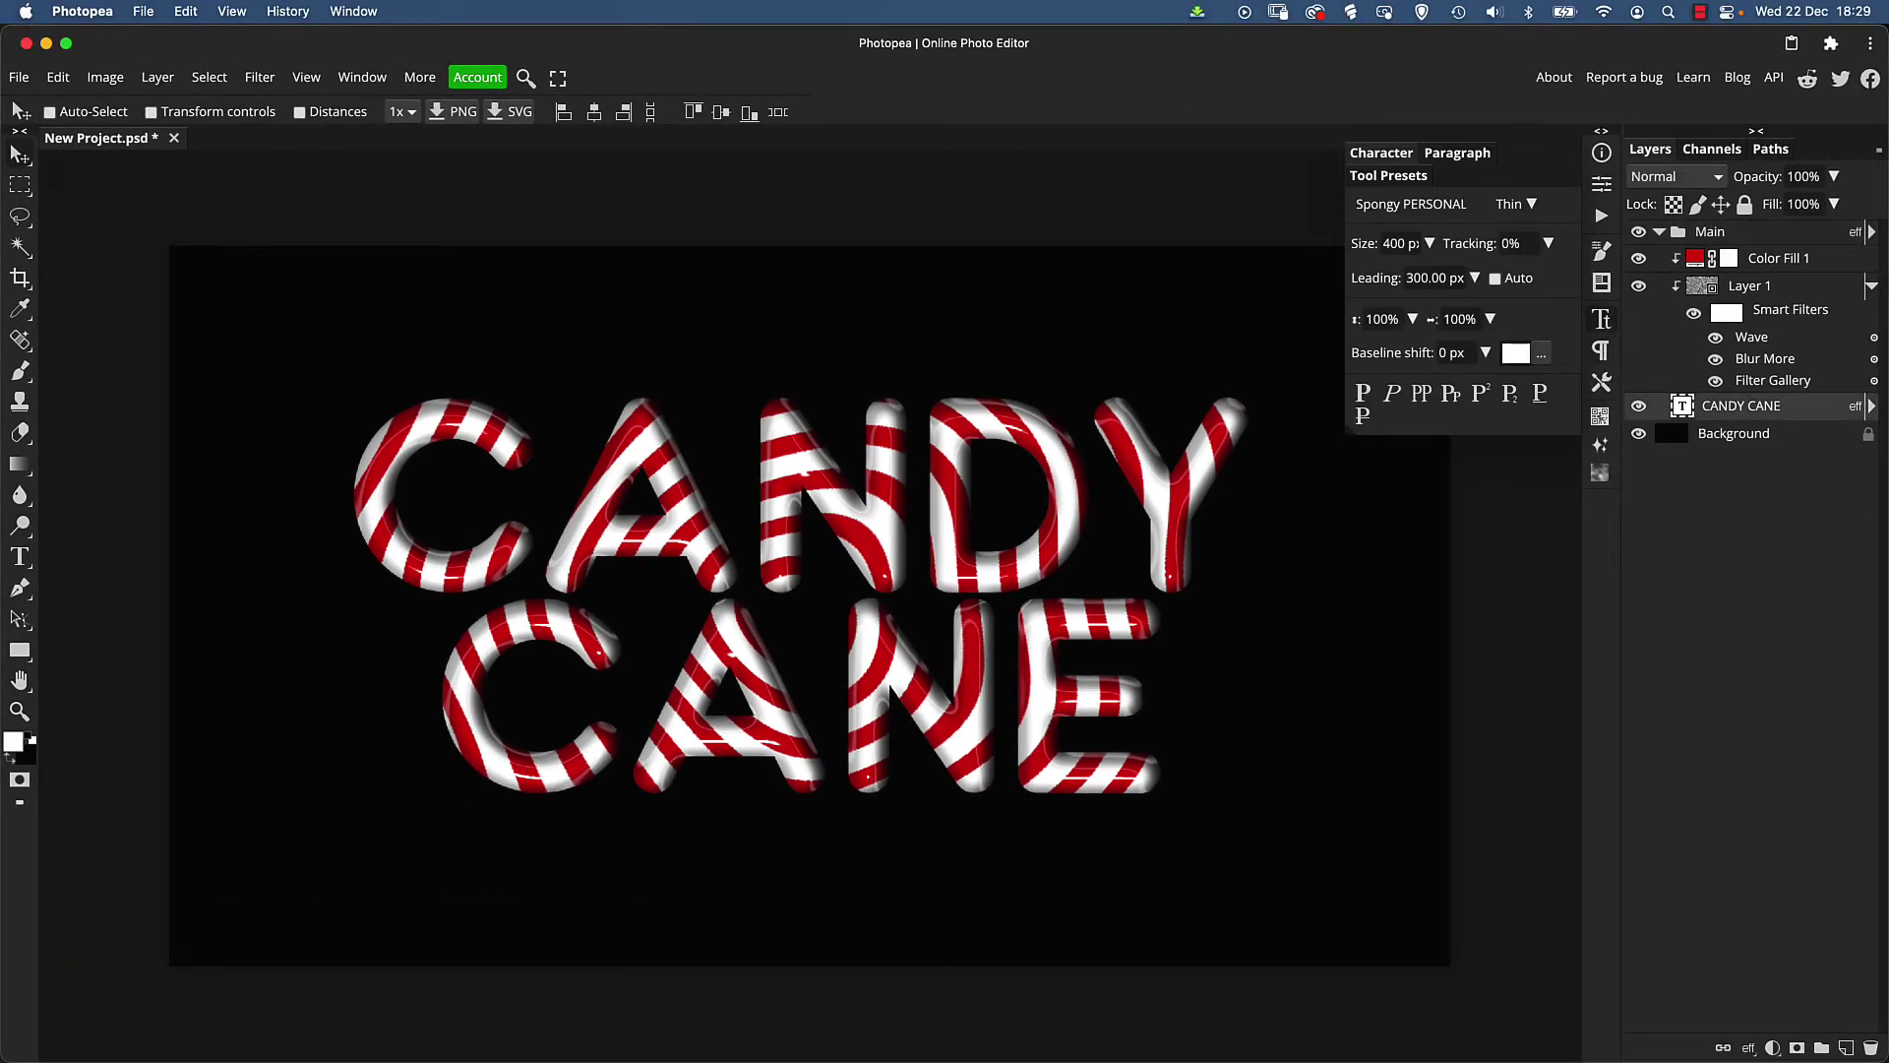
# Set the baseline shift of the letter C in CANDY to 10 px
pyautogui.press('t')
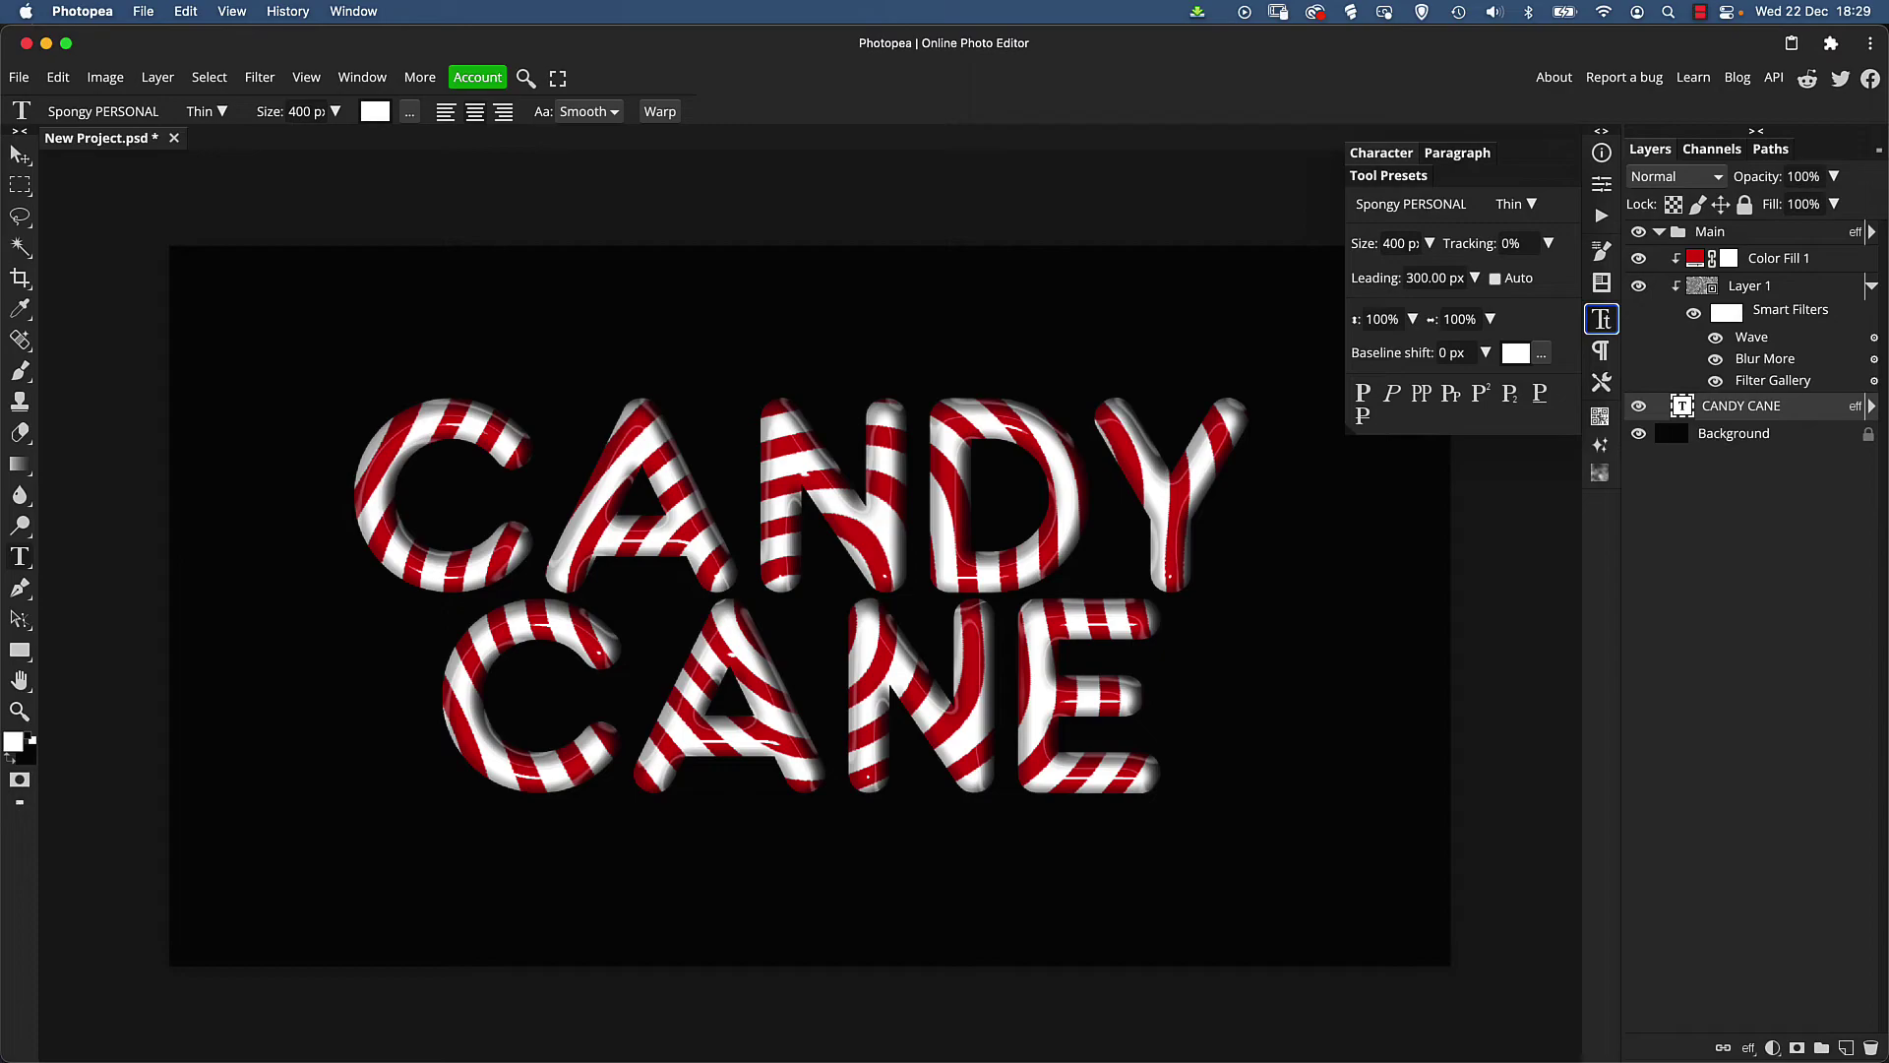
pyautogui.moveTo(344, 532); pyautogui.dragTo(512, 531)
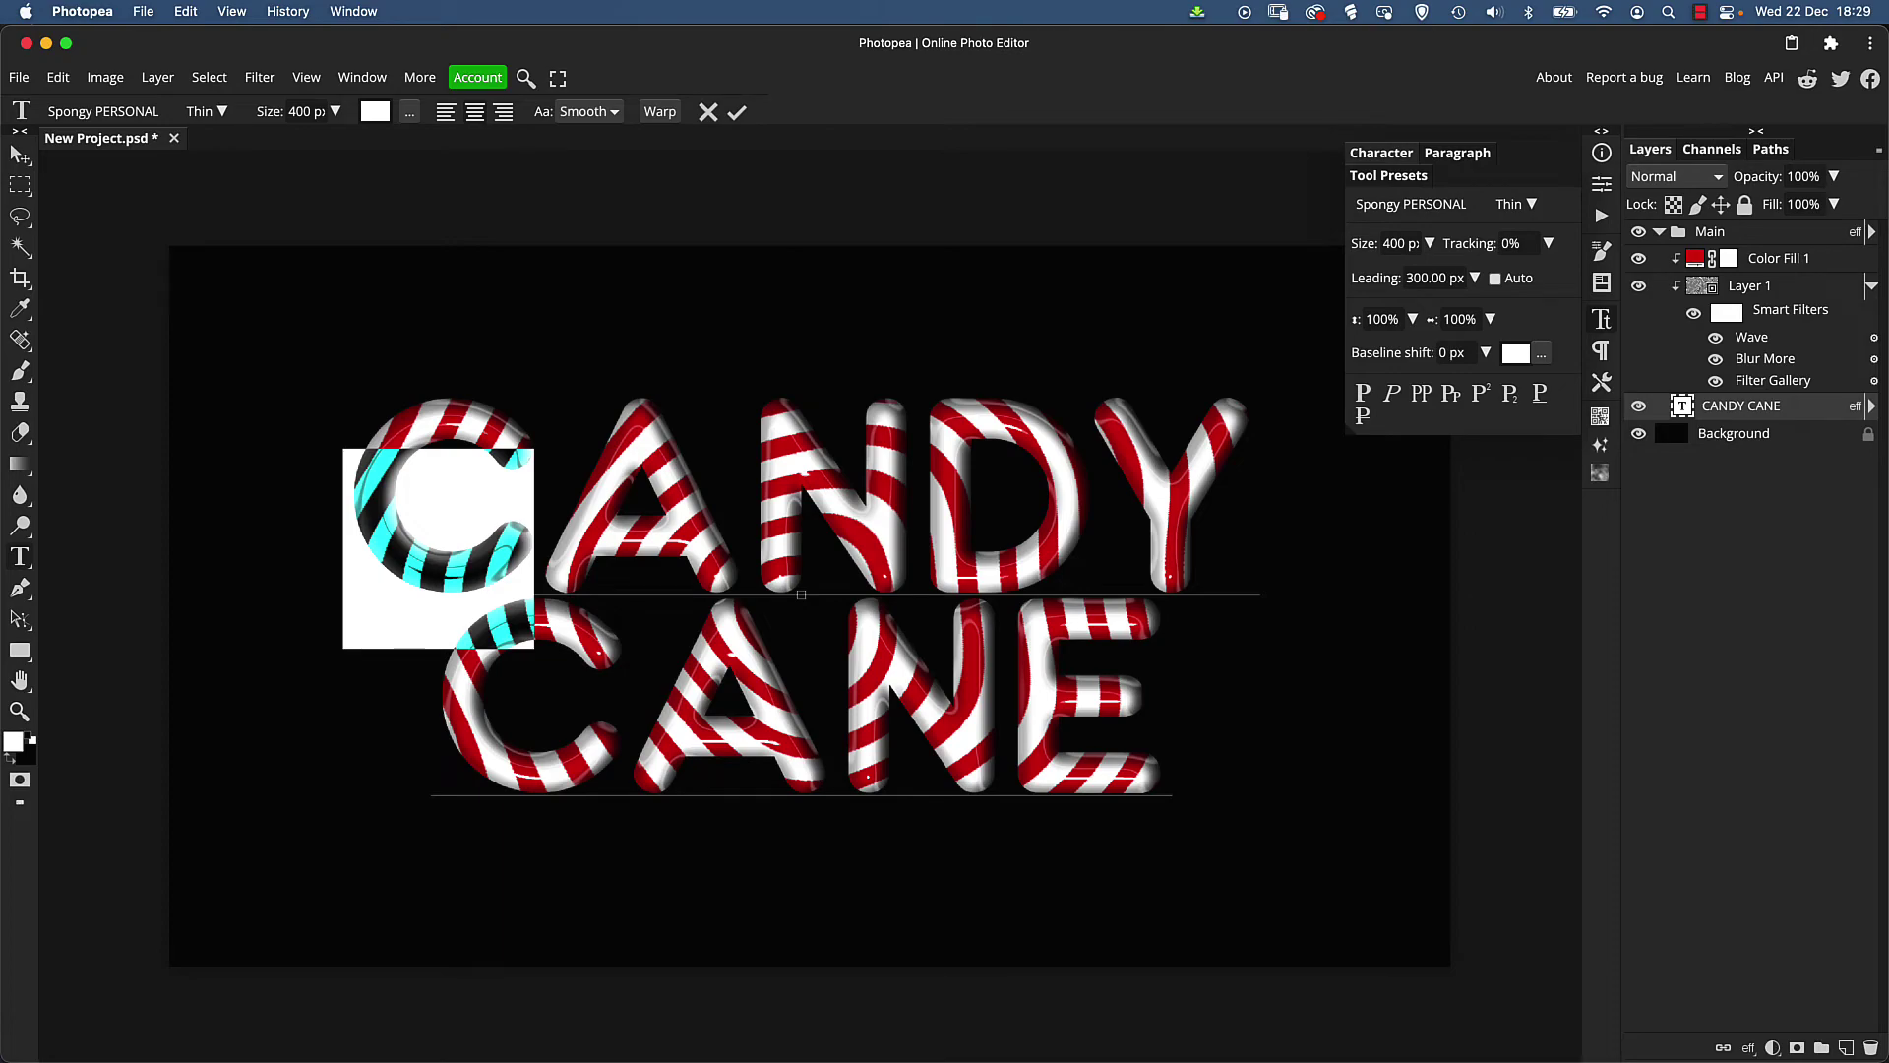
pyautogui.tripleClick(1456, 352)
pyautogui.write('10')
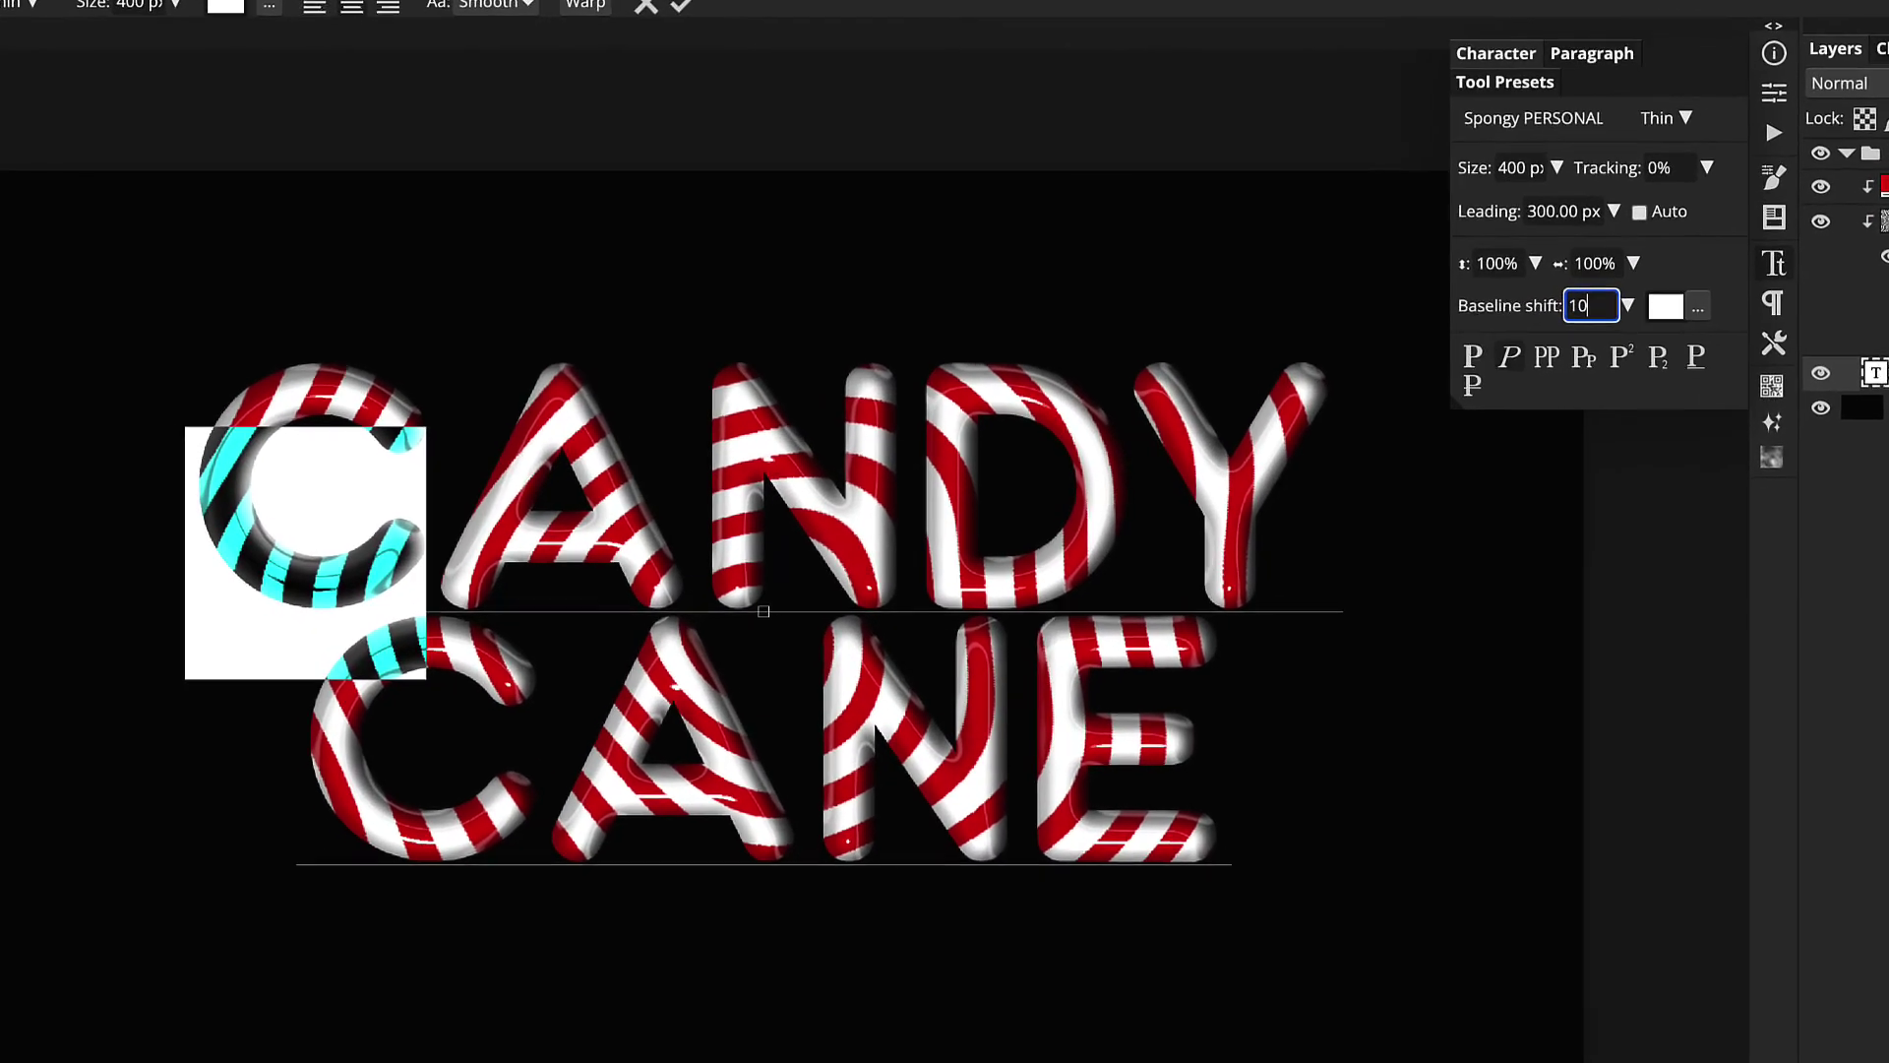
pyautogui.press('Return')
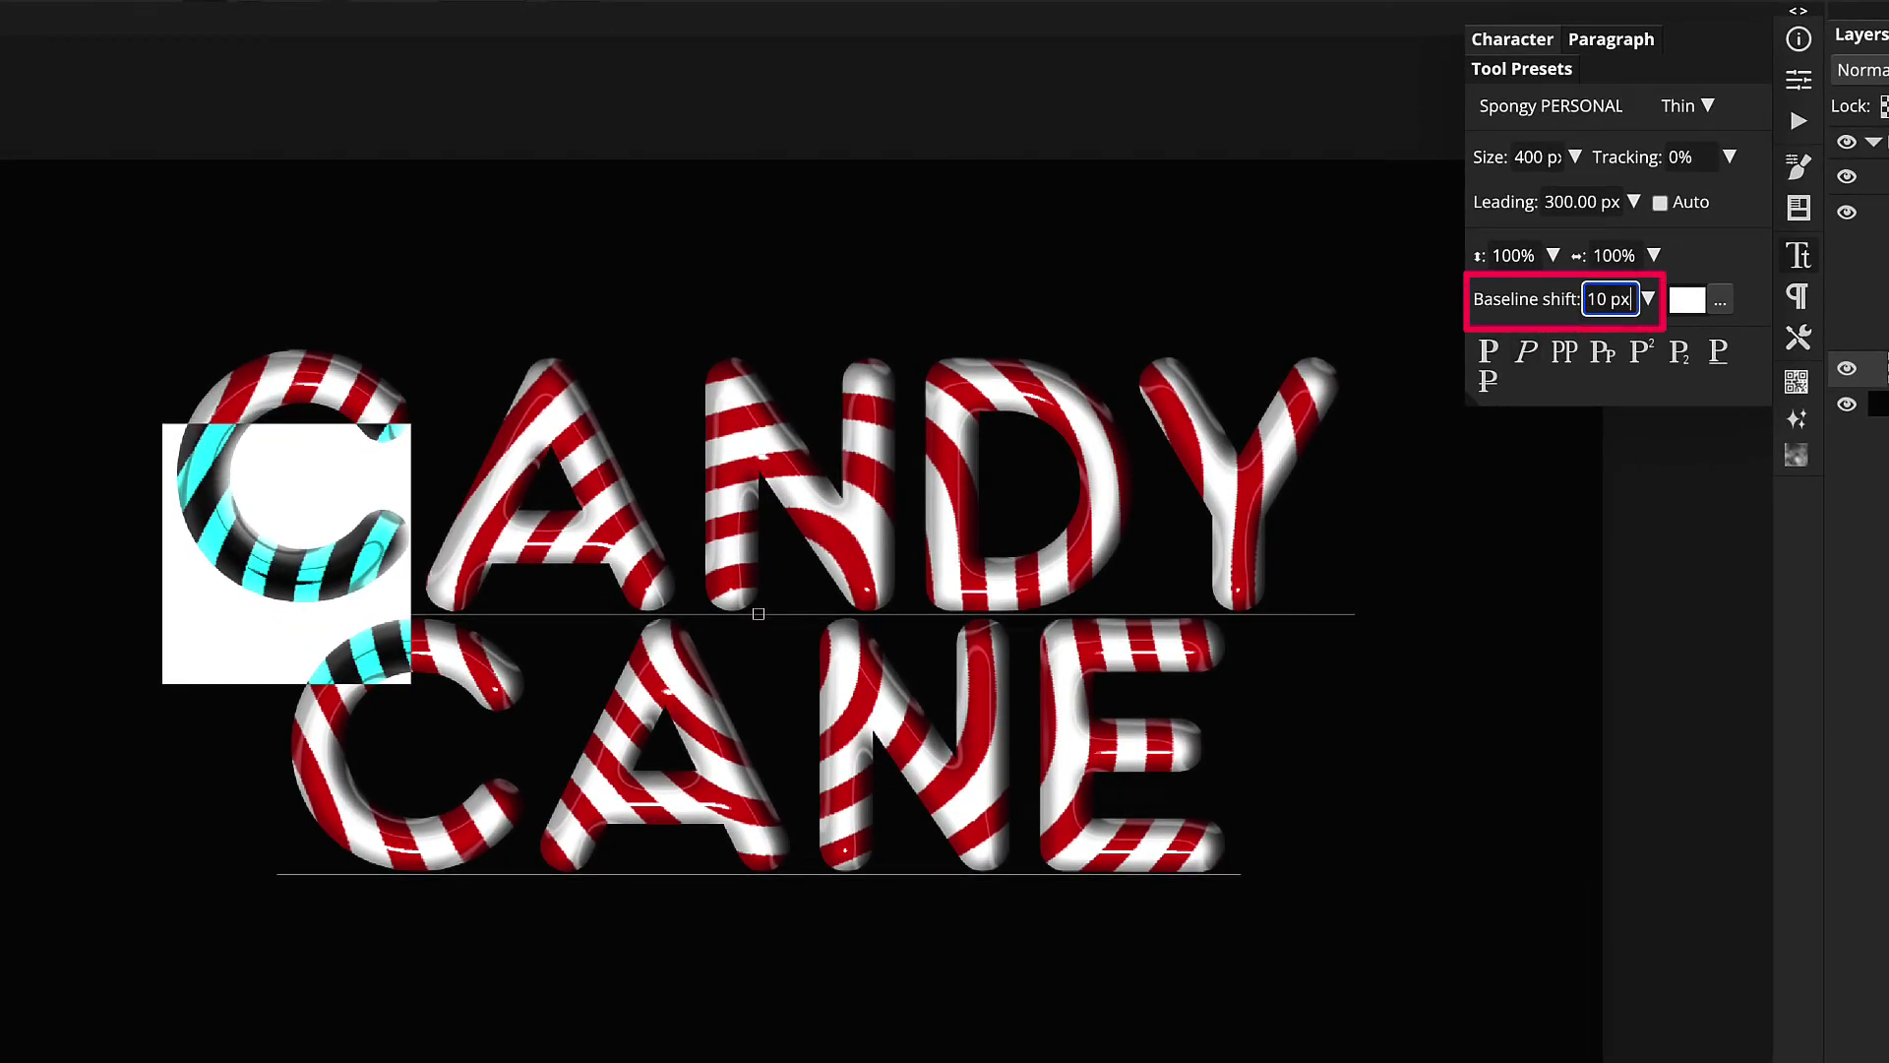
# Set the baseline shift of the letter A in CANDY to -8 px
pyautogui.click(691, 492)
pyautogui.hotkey('shift', 'Left')
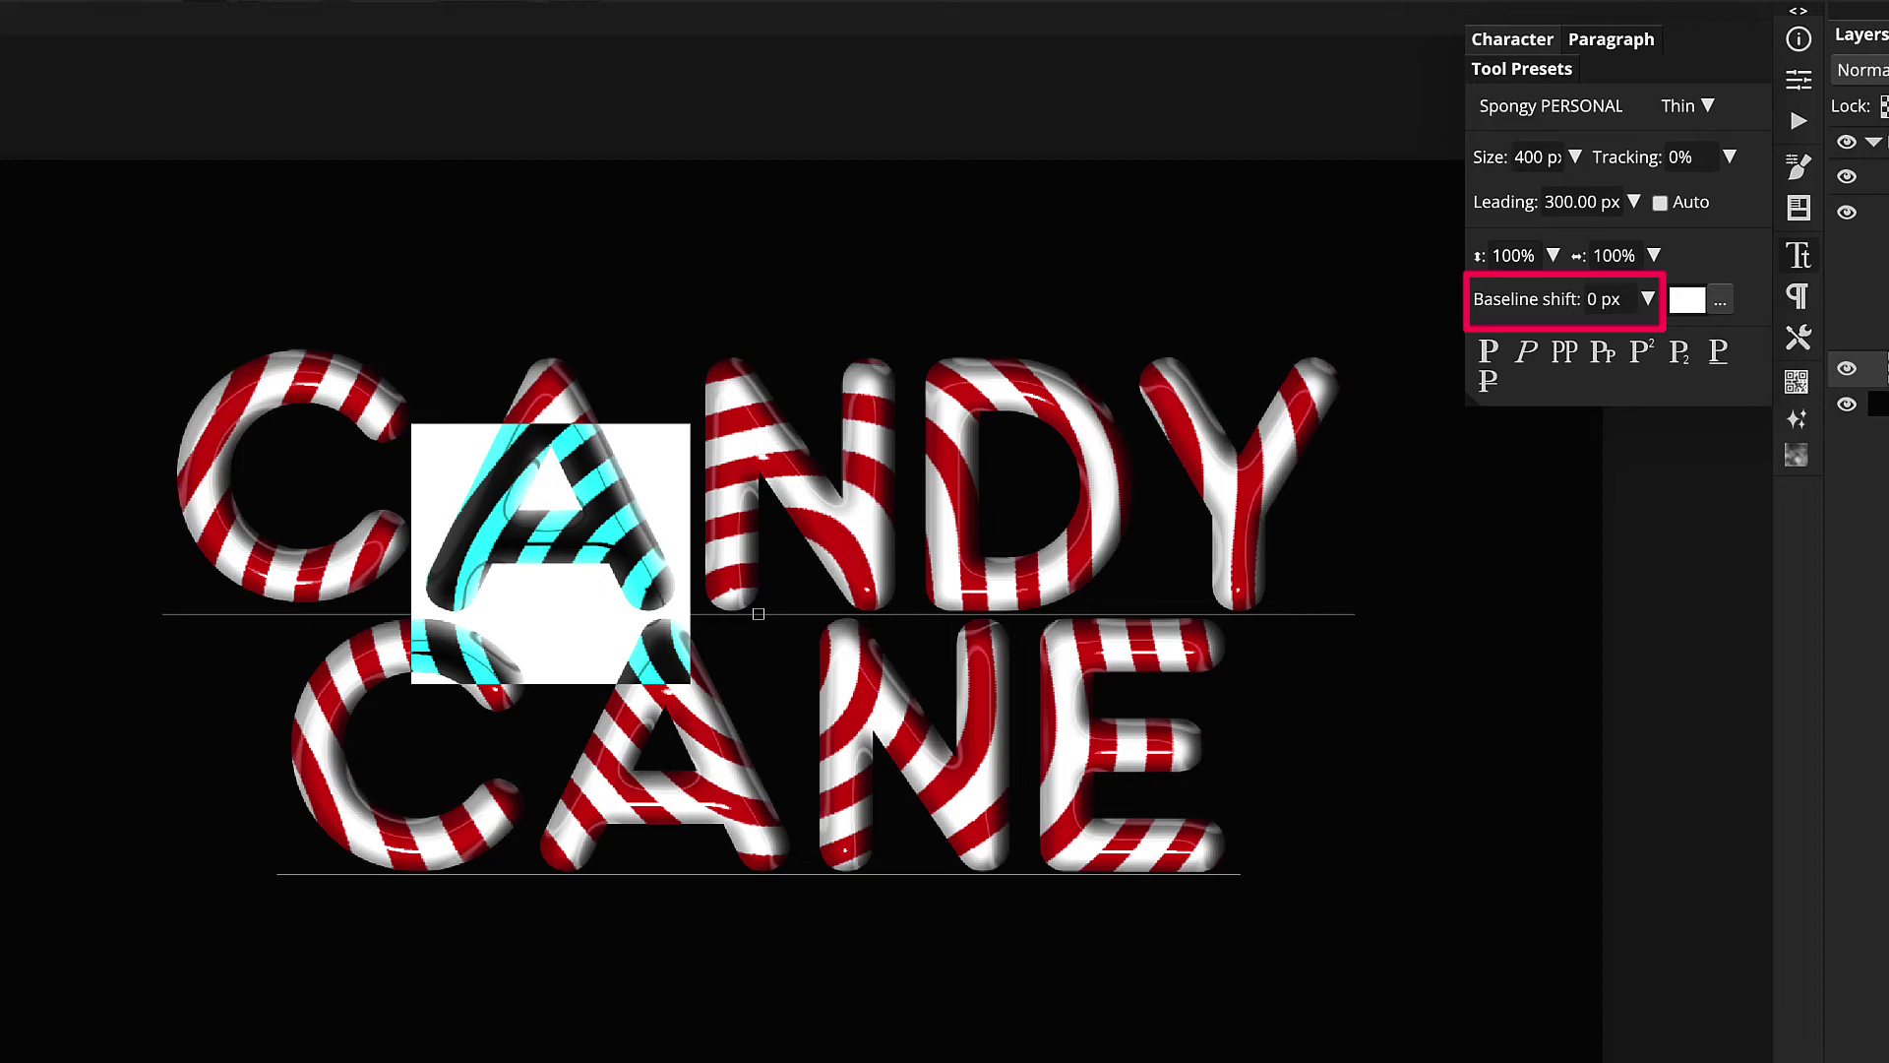
pyautogui.click(1610, 299)
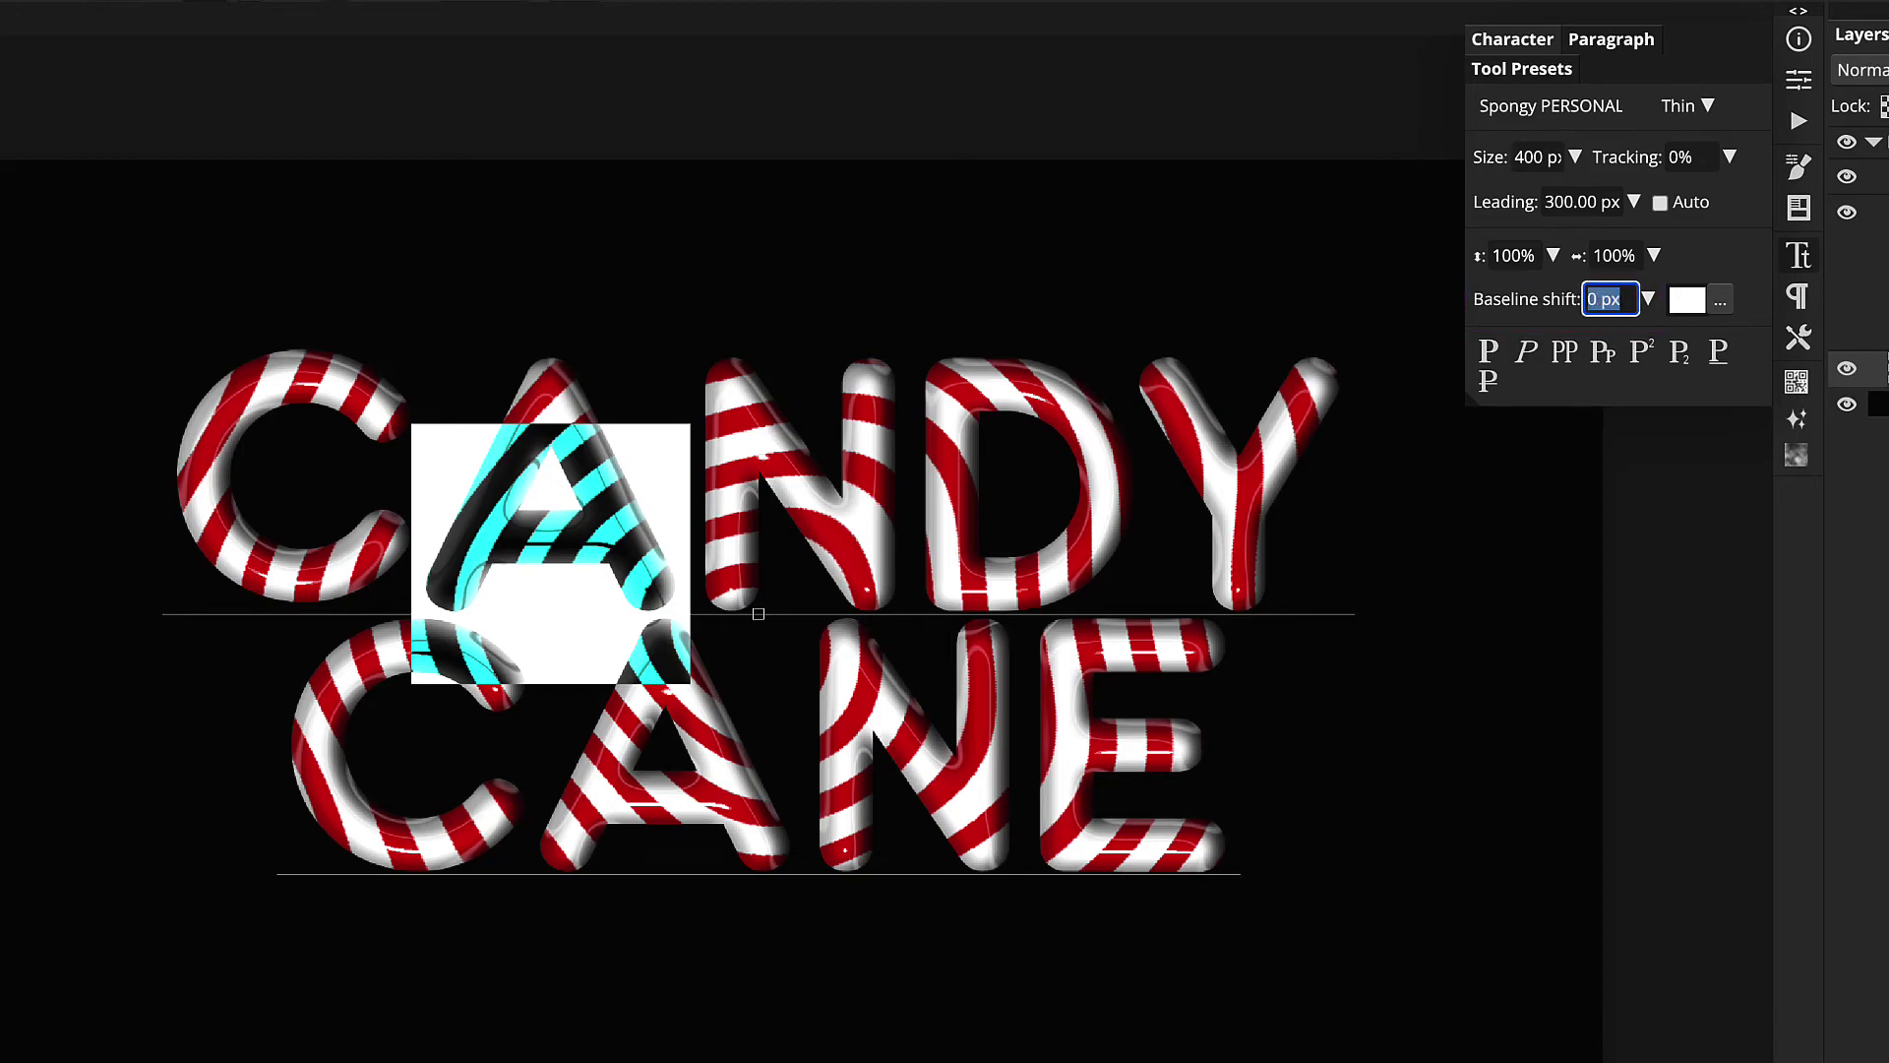
pyautogui.write('-8')
pyautogui.press('Return')
# Set the baseline shift of the N in CANDY to 20 px and of the Y to 12 px
pyautogui.moveTo(908, 522); pyautogui.dragTo(693, 522)
pyautogui.click(1610, 299)
pyautogui.write('20')
pyautogui.press('Return')
pyautogui.moveTo(1126, 521); pyautogui.dragTo(1354, 522)
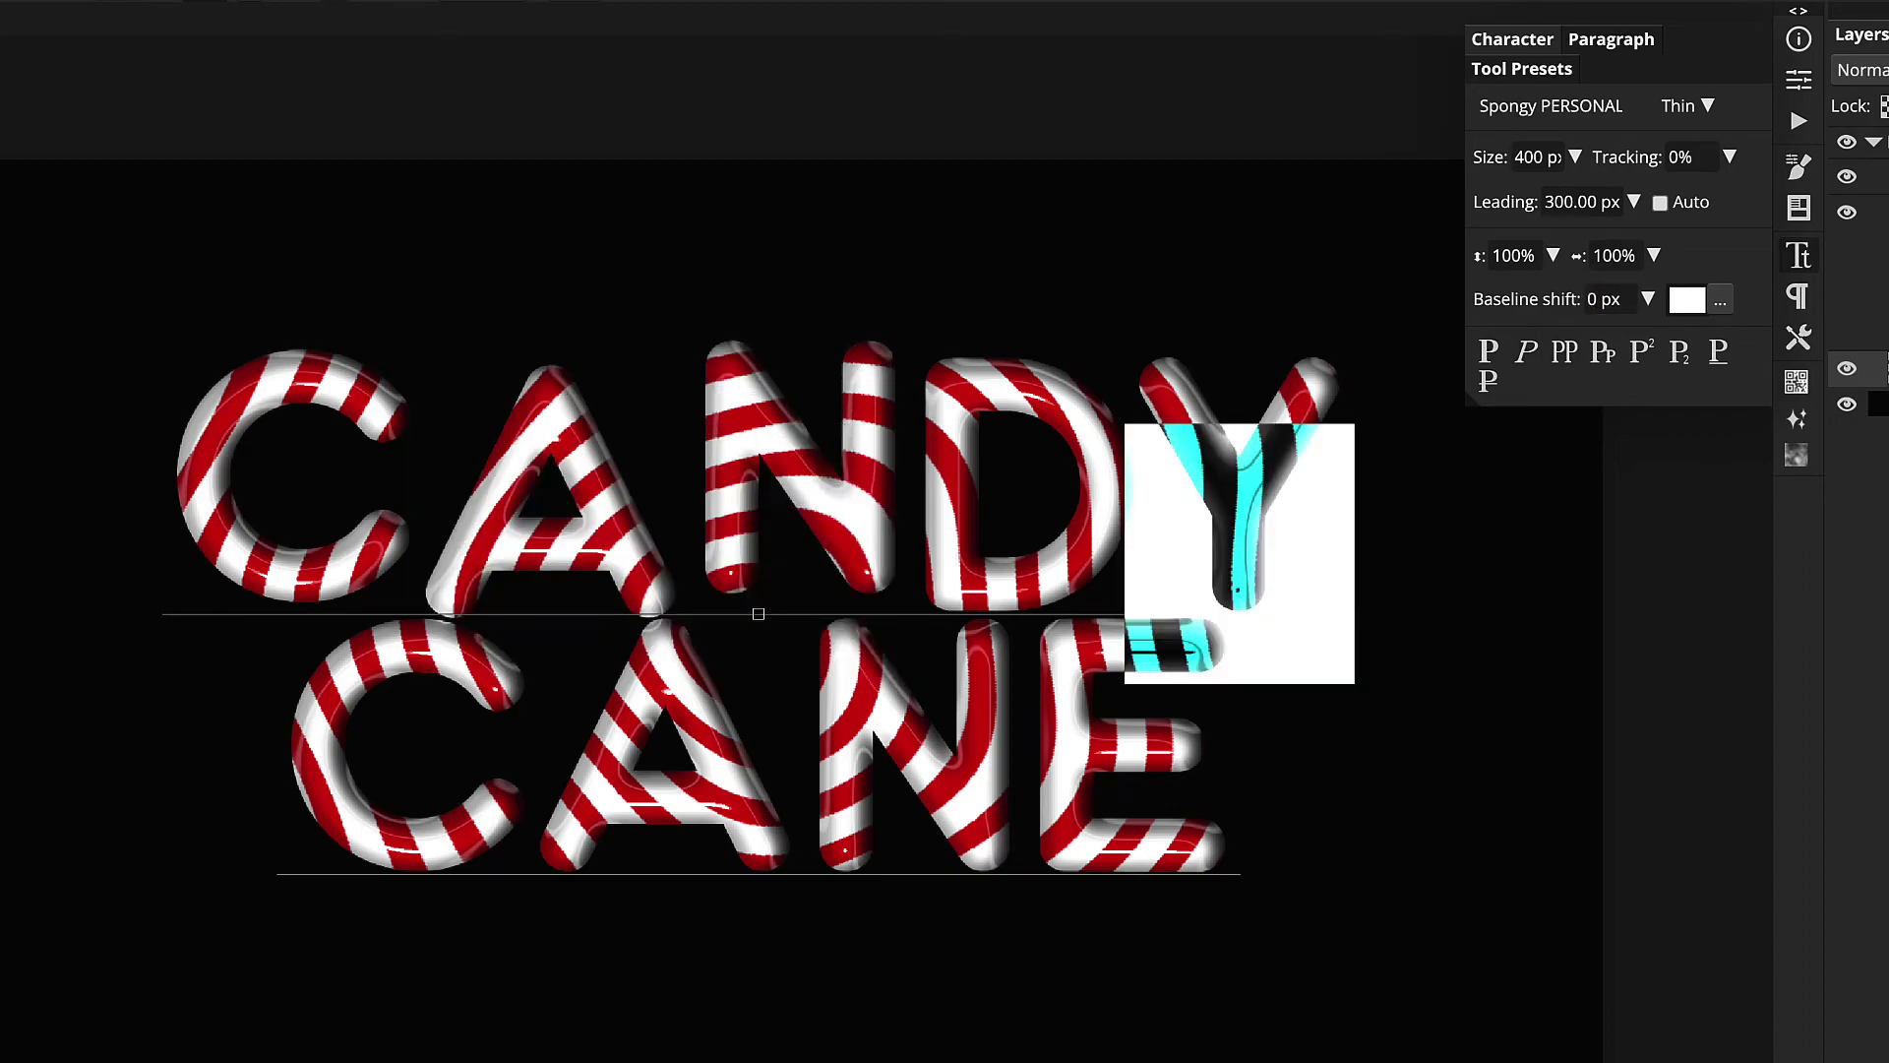
pyautogui.click(1610, 299)
pyautogui.write('12')
pyautogui.press('Return')
# Set the baseline shift of the C in CANE to -20 px and of the A to -10 px
pyautogui.moveTo(278, 777); pyautogui.dragTo(525, 777)
pyautogui.click(1610, 299)
pyautogui.write('-20')
pyautogui.press('Return')
pyautogui.moveTo(804, 778); pyautogui.dragTo(526, 777)
pyautogui.click(1610, 299)
pyautogui.write('-10')
pyautogui.press('Return')
# Set the baseline shift of the letter N in CANE to -23 px
pyautogui.moveTo(805, 778); pyautogui.dragTo(1024, 777)
pyautogui.click(1624, 299)
pyautogui.write('-')
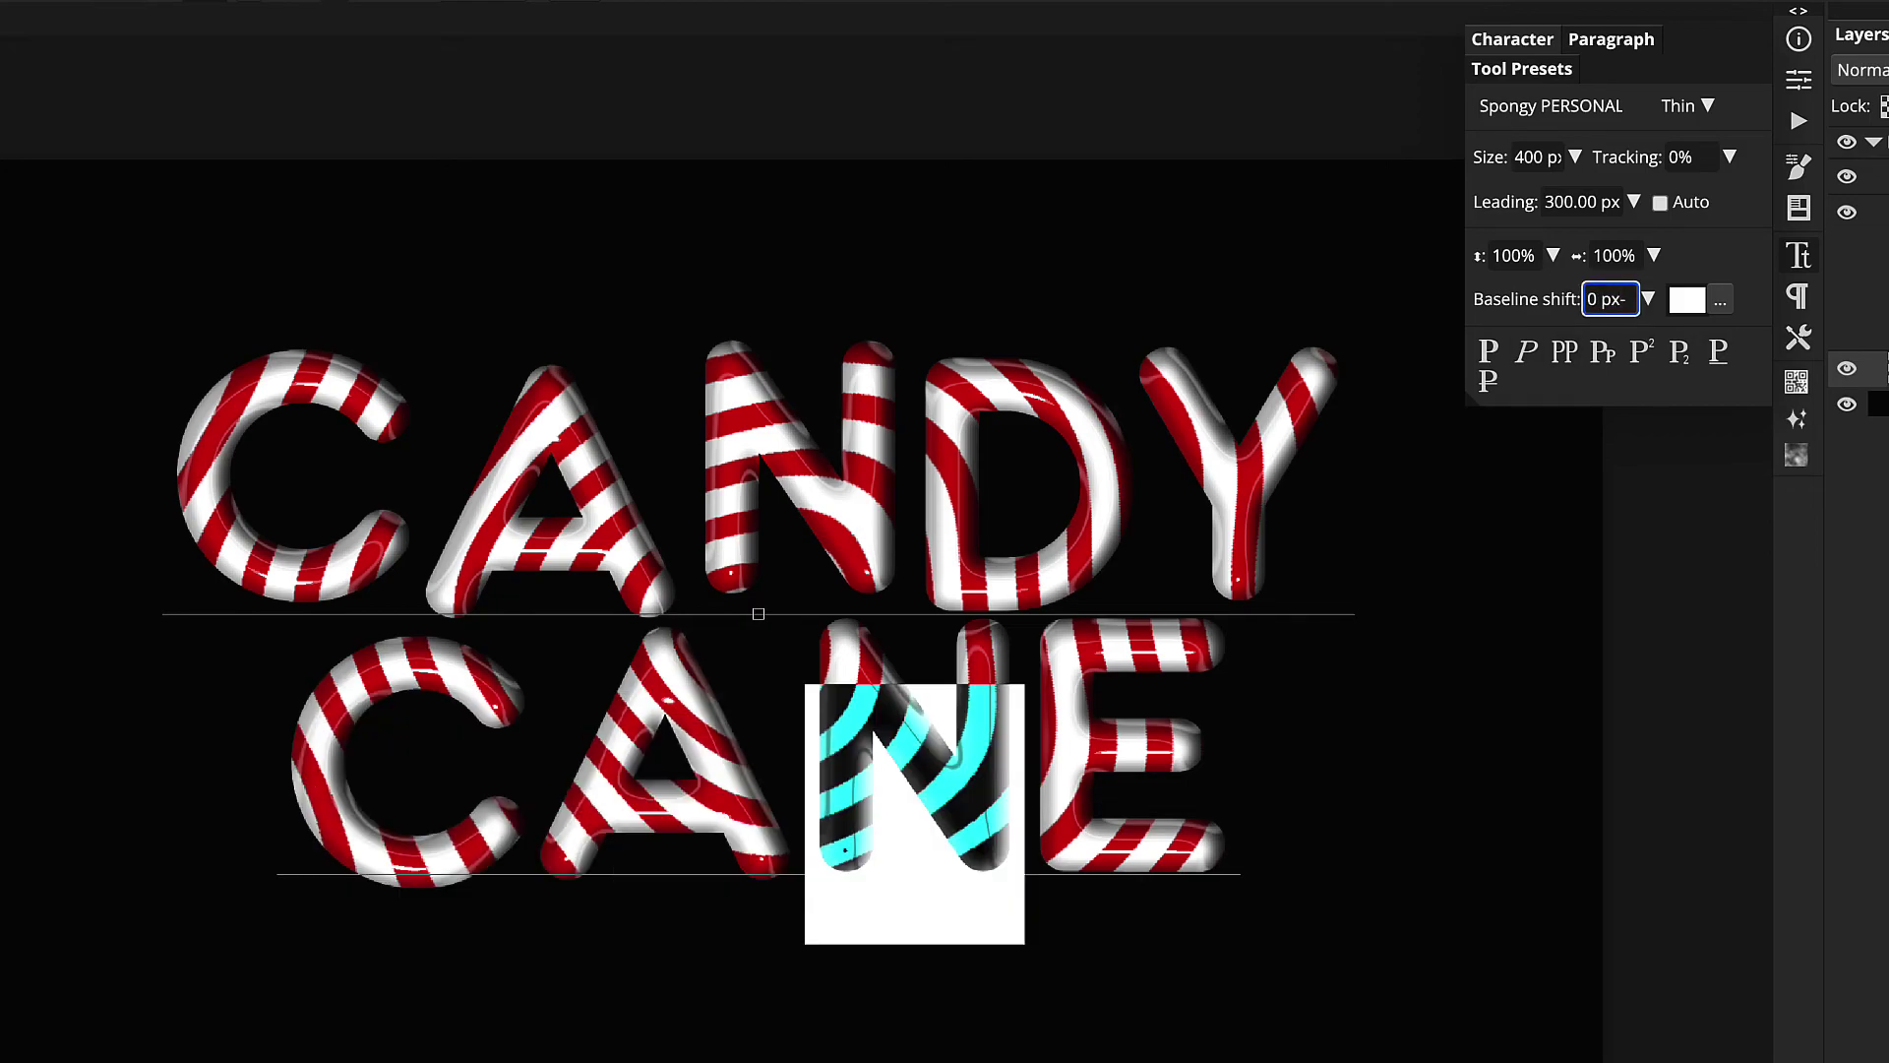
pyautogui.hotkey('ctrl', 'a')
pyautogui.write('-23')
pyautogui.press('Return')
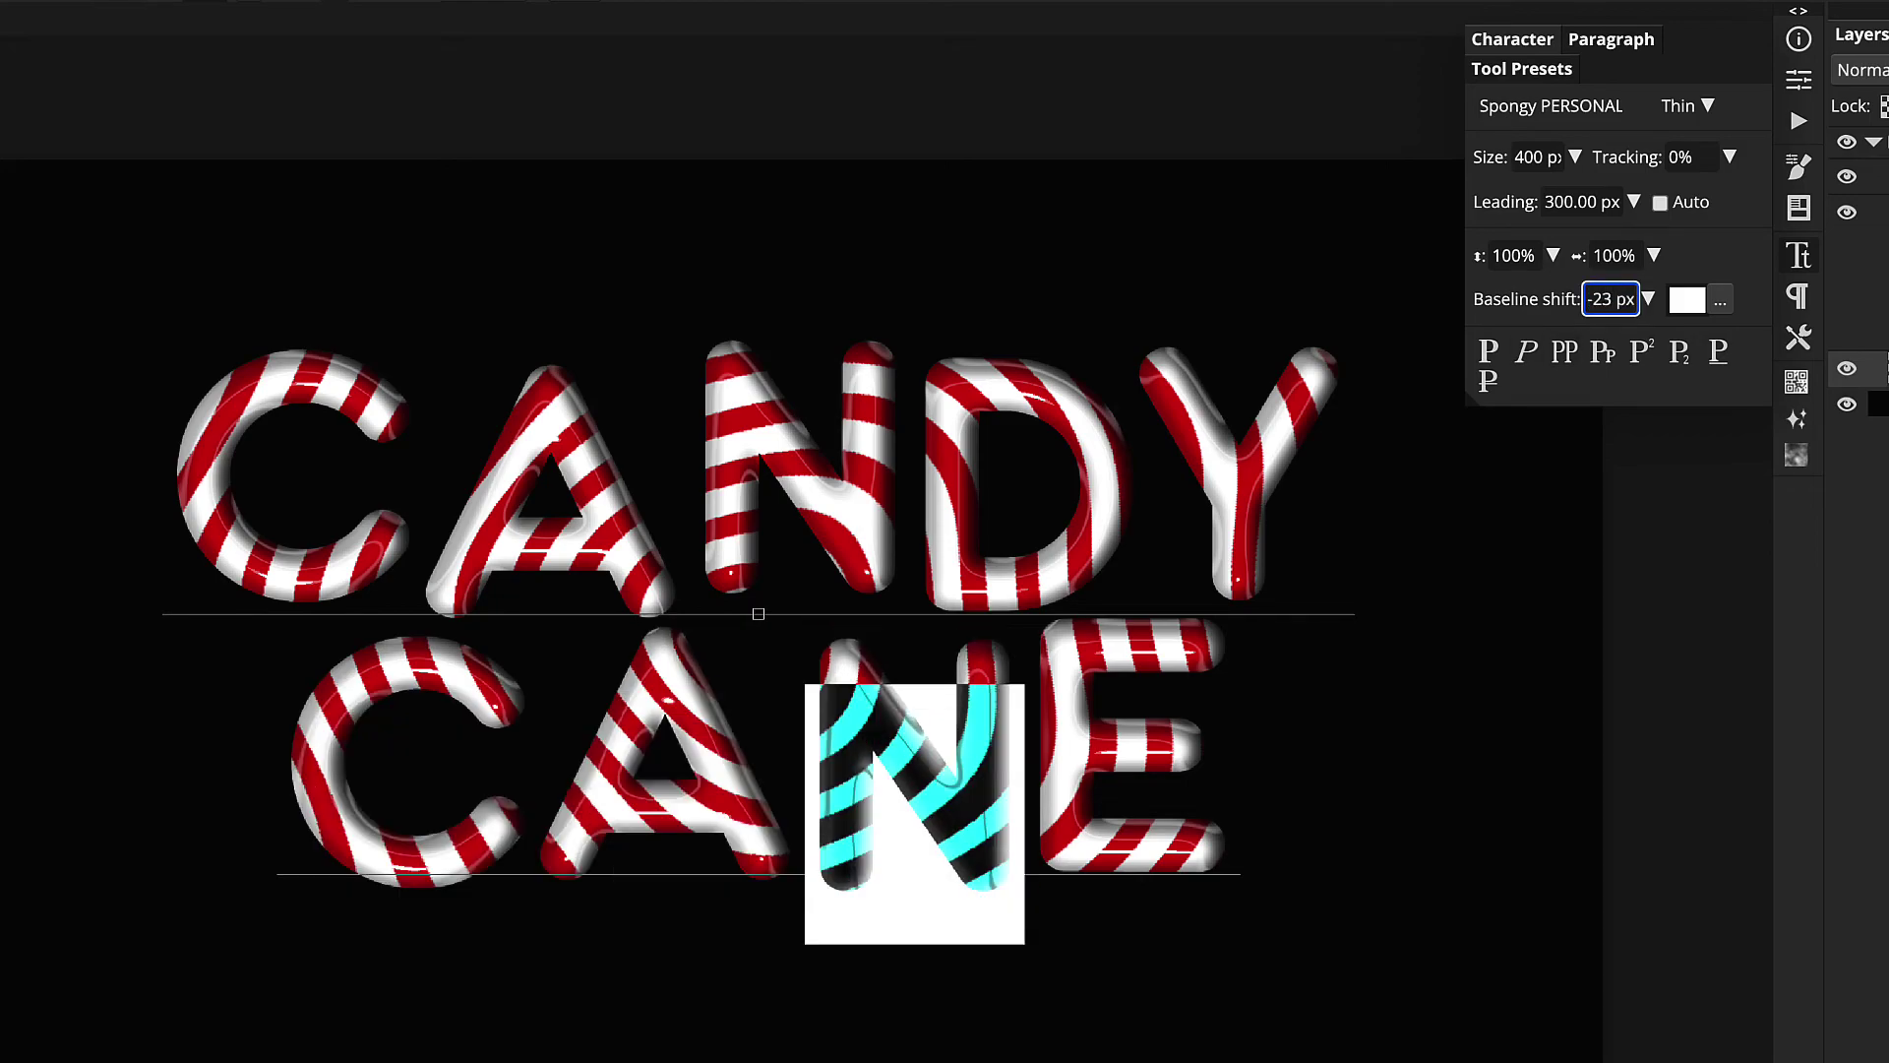